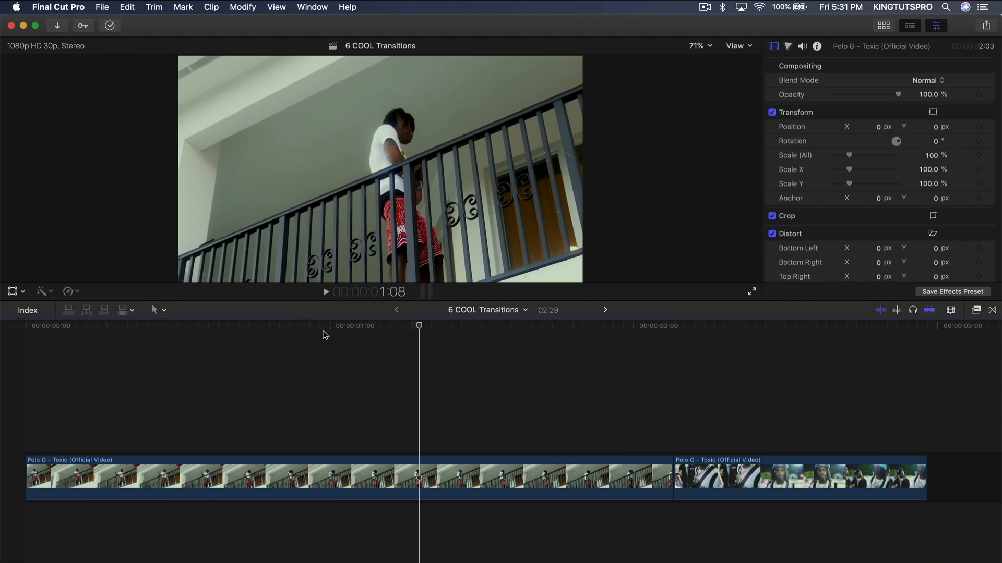
Step: Add a Custom solid generator above the first video clip, starting at the beginning of the timeline
{"action": "left_click", "coordinate": [143, 328]}
{"action": "left_click", "coordinate": [891, 30]}
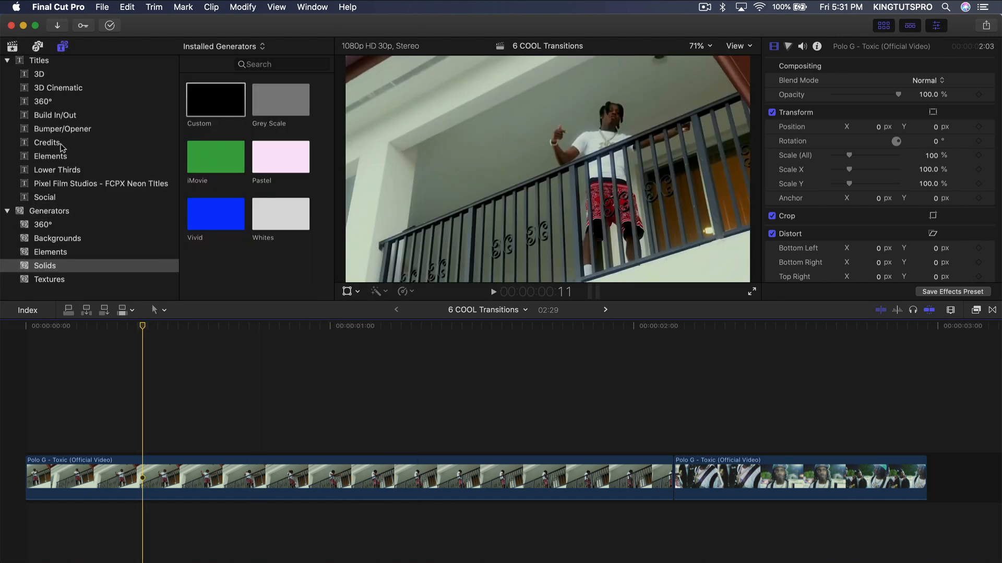
{"action": "left_click_drag", "start_coordinate": [218, 127], "coordinate": [74, 439]}
Step: Cut the black solid where the first video clip ends and delete the excess
{"action": "key", "text": "super+minus"}
{"action": "key", "text": "b"}
{"action": "left_click", "coordinate": [352, 433]}
{"action": "key", "text": "a"}
{"action": "left_click", "coordinate": [401, 444]}
{"action": "key", "text": "Delete"}
{"action": "key", "text": "super+equal"}
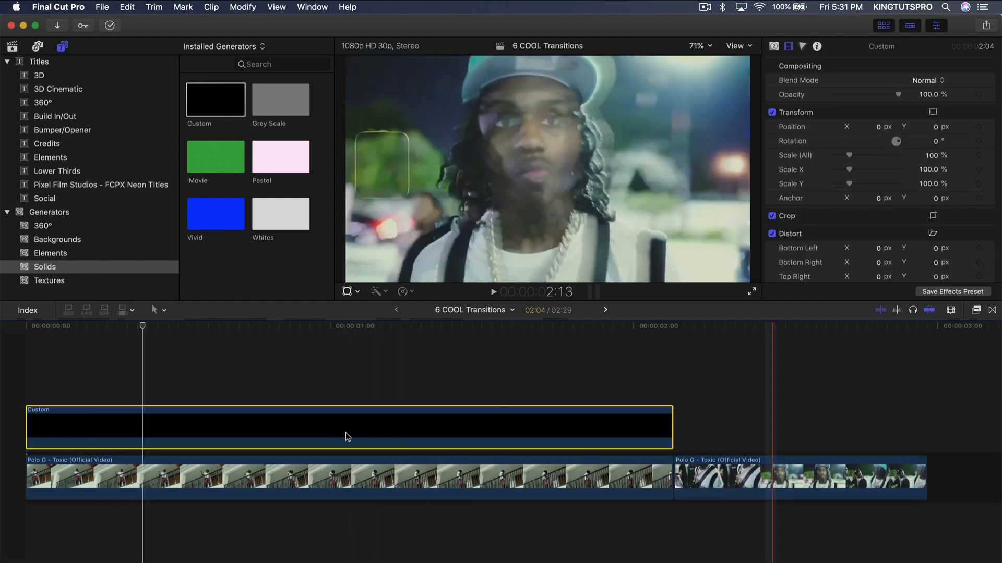
Step: At the start of the timeline, set the black solid's Position X to -2000 px and add a position keyframe
{"action": "left_click", "coordinate": [346, 436]}
{"action": "key", "text": "ctrl+super+1"}
{"action": "left_click_drag", "start_coordinate": [51, 330], "coordinate": [2, 329]}
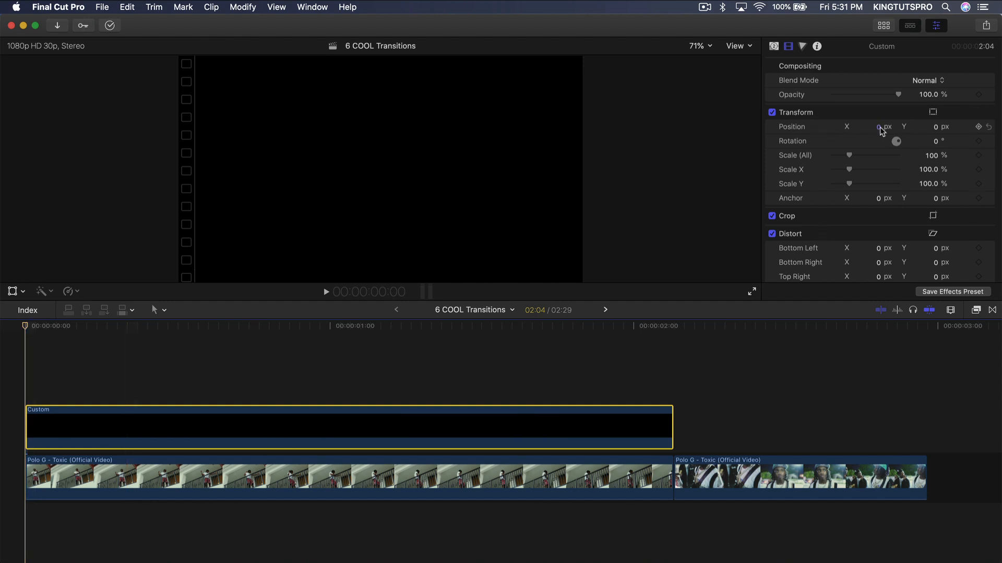
{"action": "left_click_drag", "start_coordinate": [880, 130], "coordinate": [824, 131]}
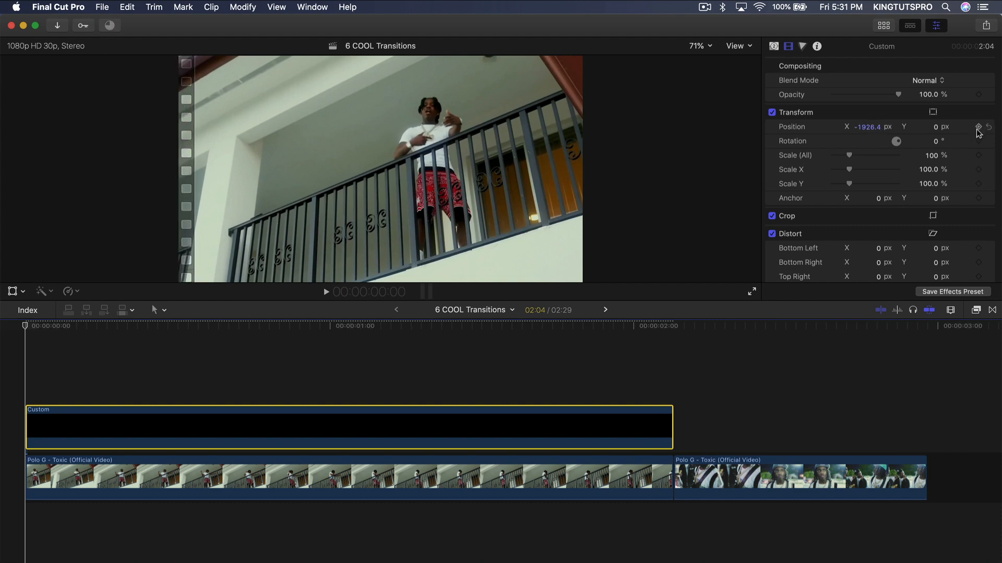
{"action": "left_click", "coordinate": [866, 128]}
{"action": "type", "text": "-2000"}
{"action": "key", "text": "Return"}
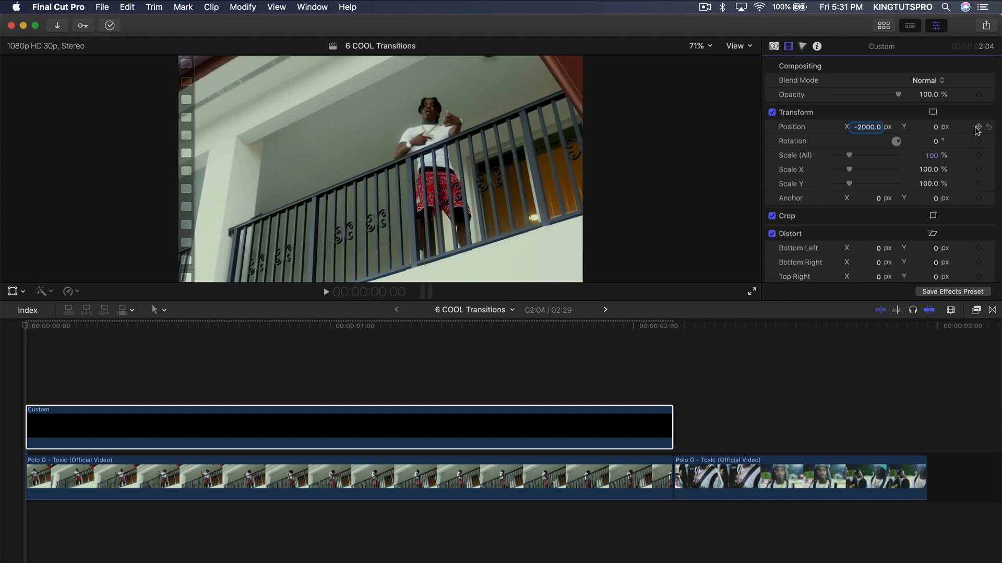
Step: Place the playhead at frame 15 and show the horizon overlay in the viewer
{"action": "left_click_drag", "start_coordinate": [172, 326], "coordinate": [185, 331]}
{"action": "left_click", "coordinate": [738, 47]}
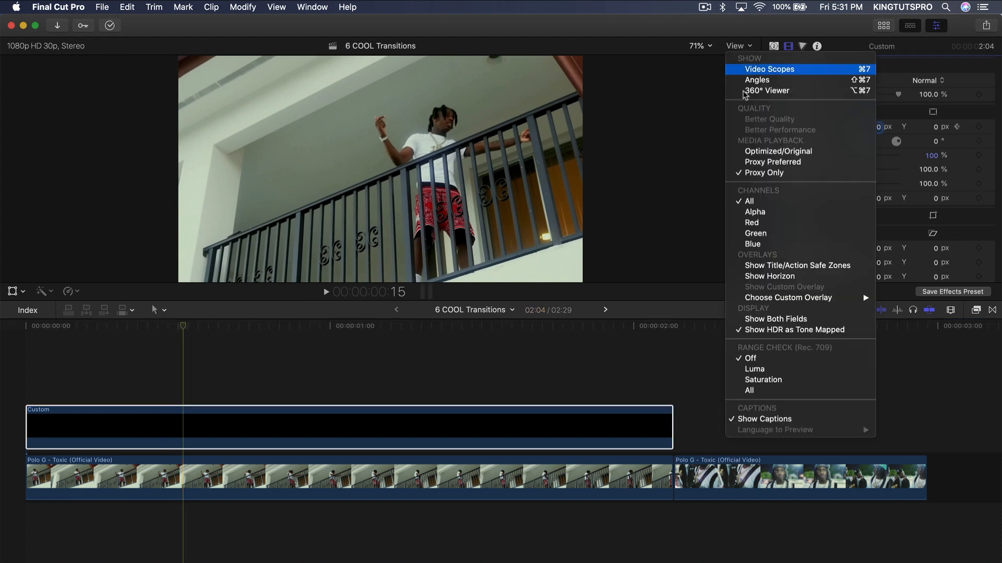
{"action": "left_click", "coordinate": [769, 276]}
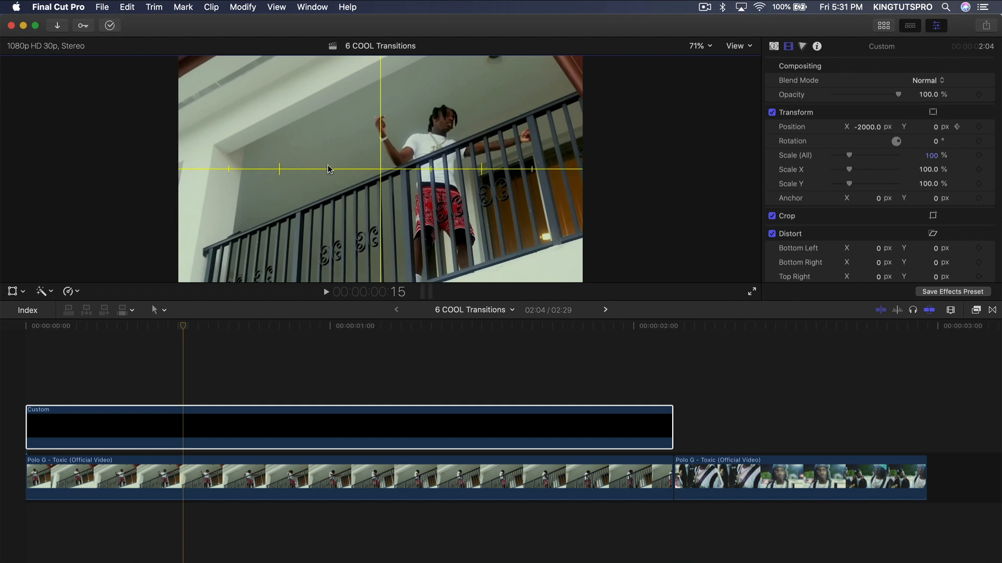
Step: Keyframe the black solid's Position X at -1200 px on frame 15 and play back the movement
{"action": "left_click", "coordinate": [866, 129]}
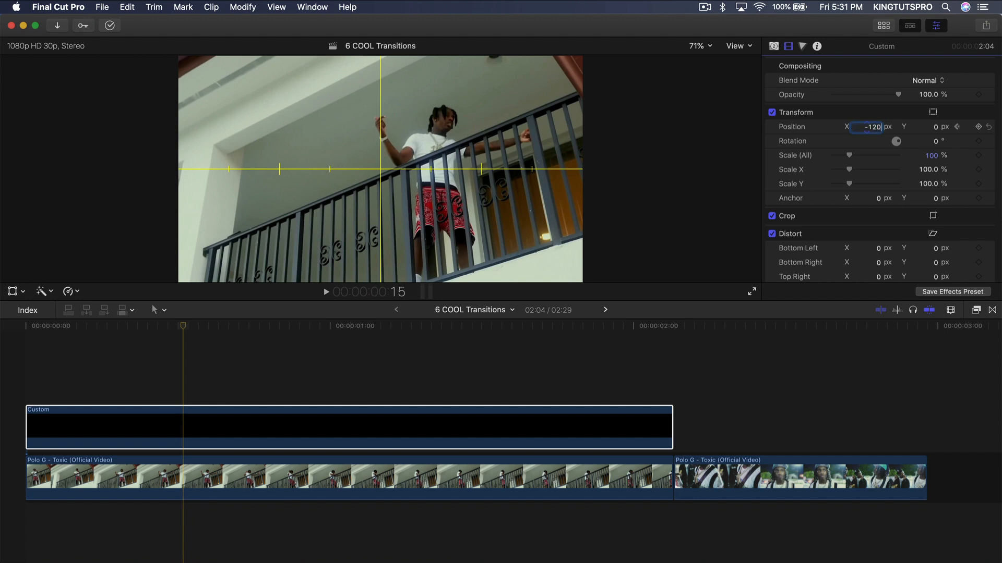
{"action": "key", "text": "Return"}
{"action": "left_click", "coordinate": [177, 327]}
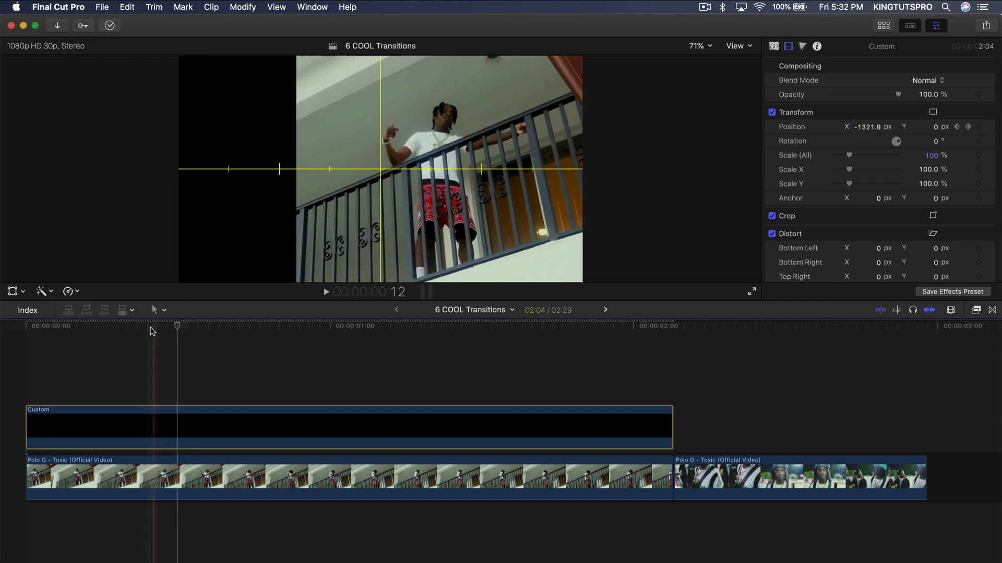
{"action": "key", "text": "space"}
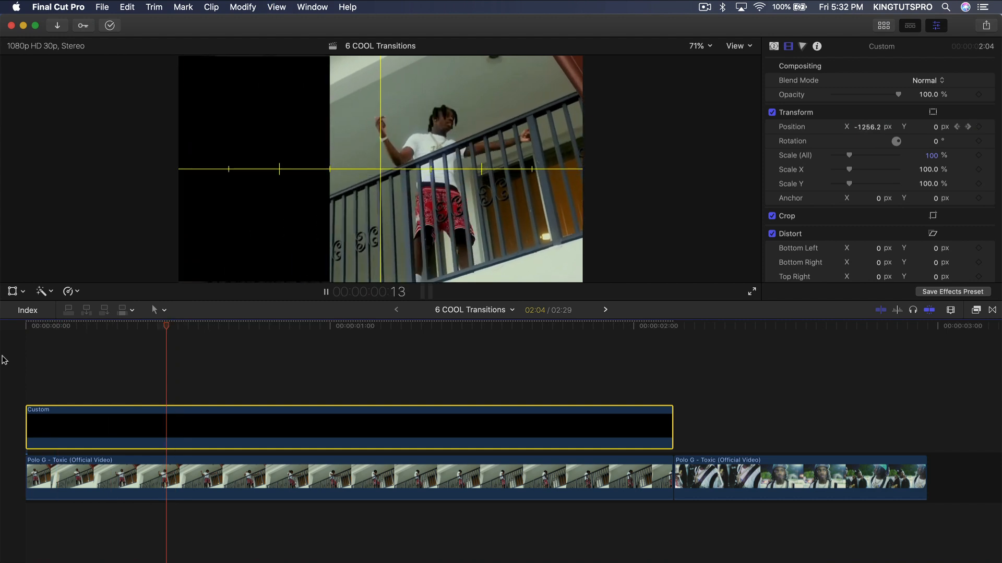
{"action": "key", "text": "space"}
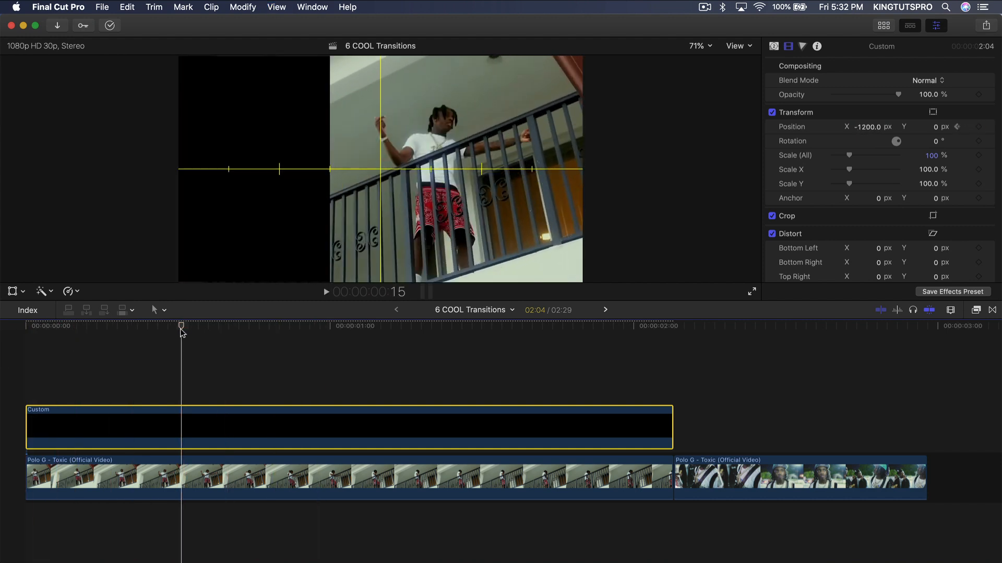
Step: Duplicate the animated black solid directly above itself and reset the copy's position
{"action": "left_click_drag", "start_coordinate": [188, 423], "coordinate": [18, 333]}
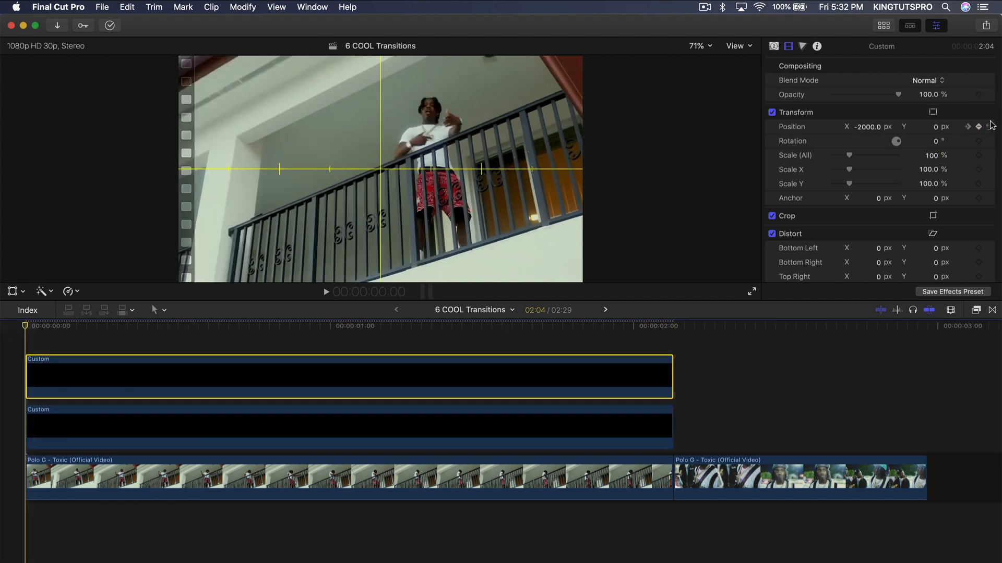
{"action": "left_click", "coordinate": [991, 127]}
Step: Keyframe the upper solid's Position X from 2000 px at the start to 1200 px at frame 15, and preview it
{"action": "left_click", "coordinate": [880, 128]}
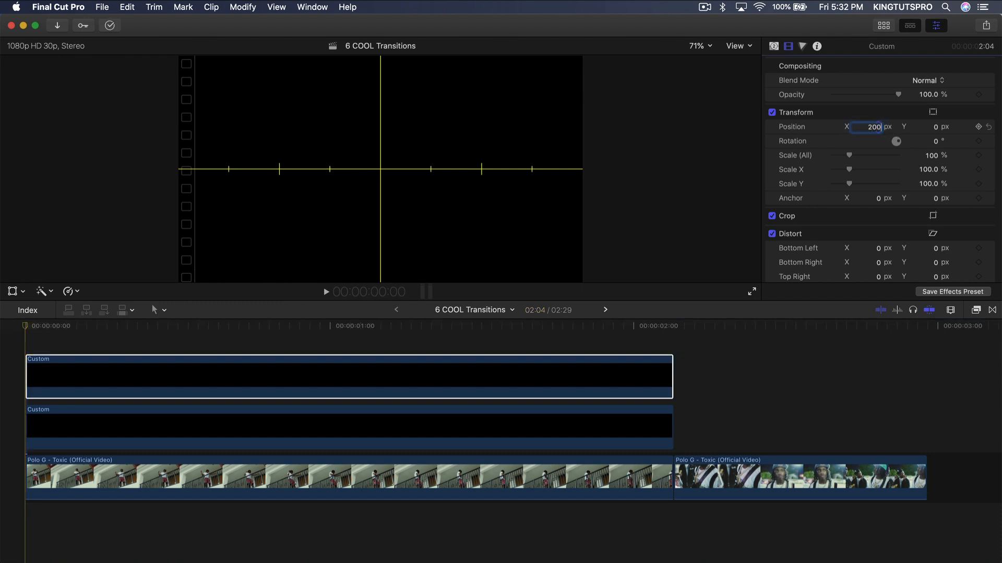
{"action": "type", "text": "2000"}
{"action": "key", "text": "Return"}
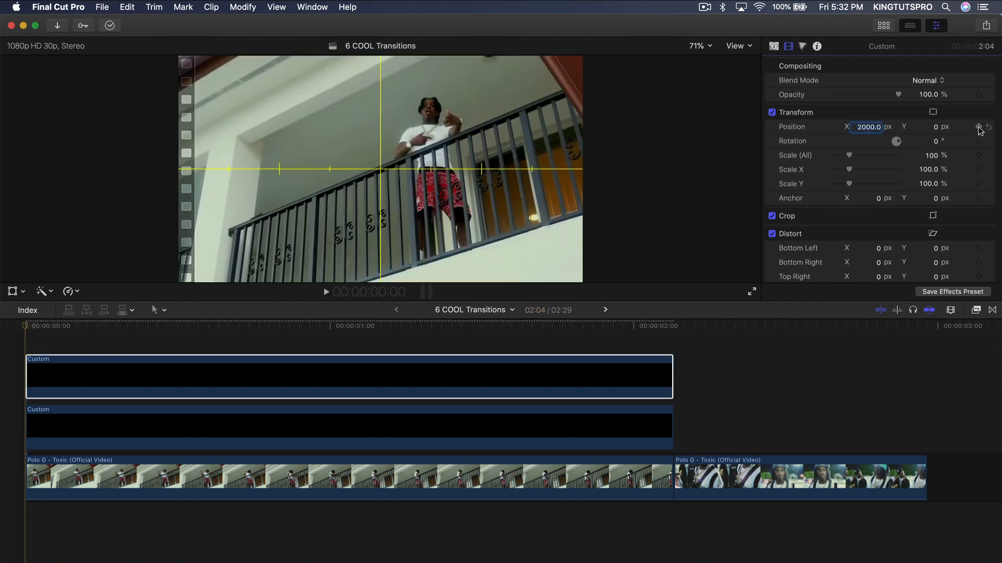
{"action": "left_click", "coordinate": [179, 326]}
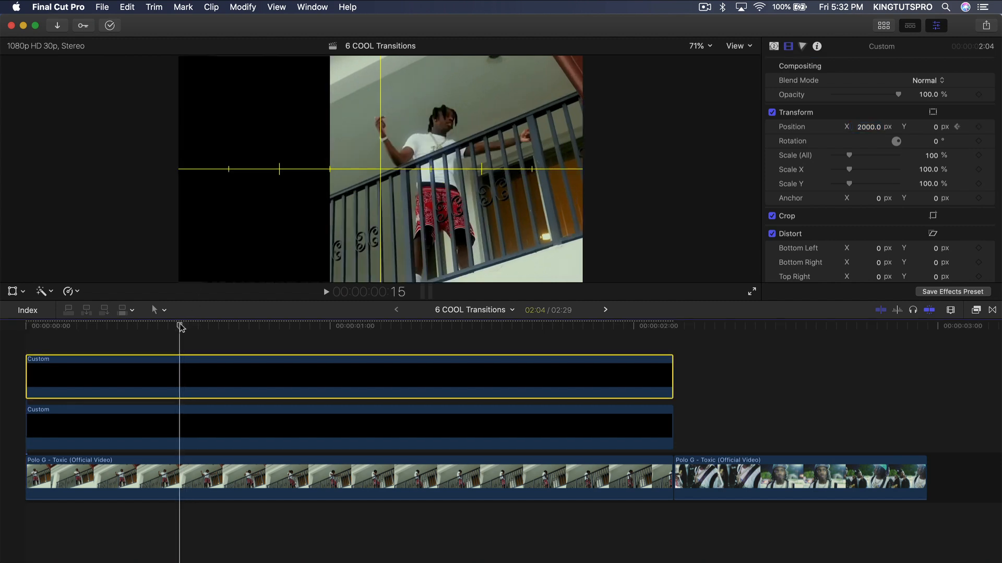
{"action": "left_click", "coordinate": [870, 130]}
{"action": "type", "text": "1200"}
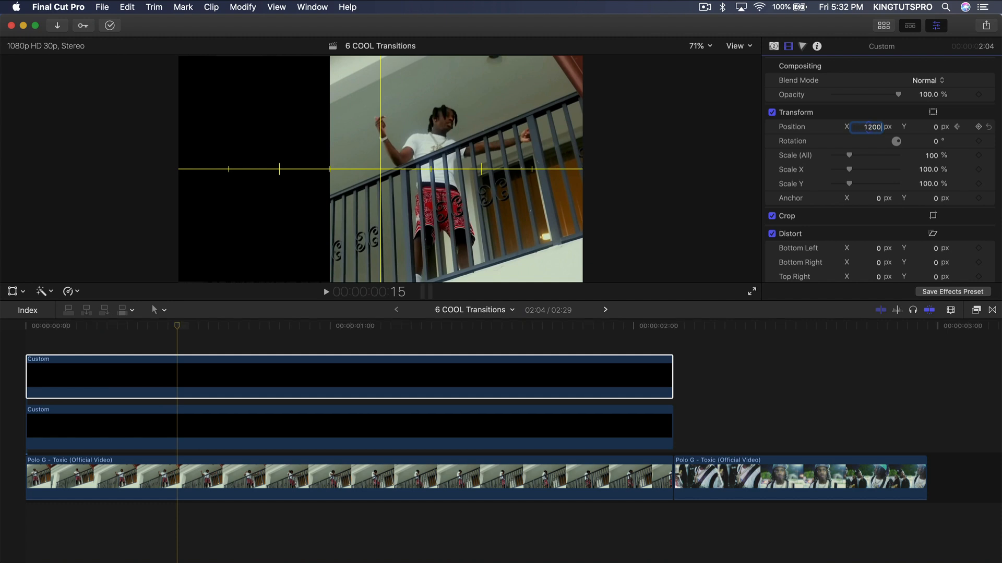
{"action": "key", "text": "Return"}
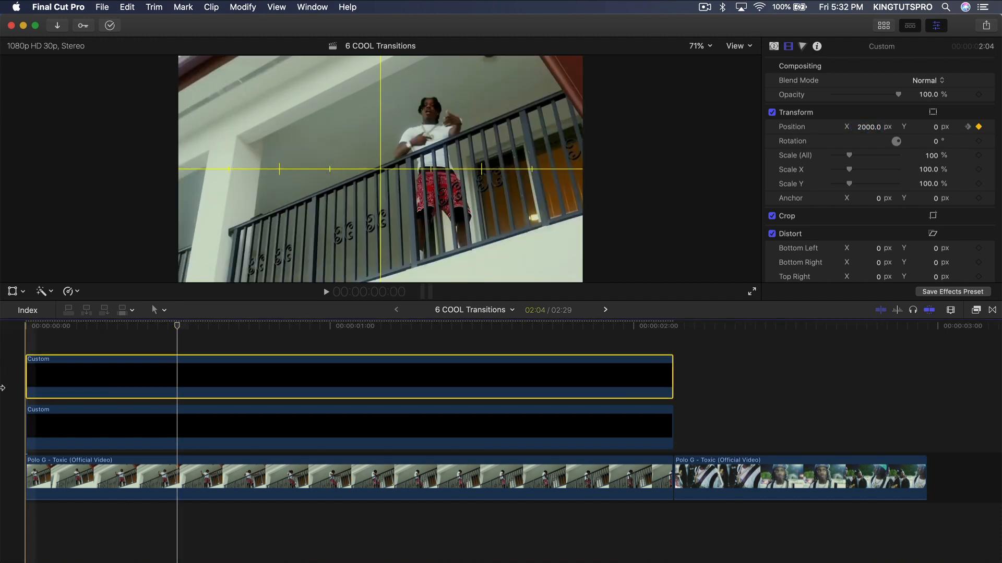
{"action": "key", "text": "space"}
{"action": "key", "text": "space"}
{"action": "key", "text": "space"}
{"action": "key", "text": "space"}
Step: Trim both black solids so that they end at frame 15
{"action": "left_click", "coordinate": [178, 329]}
{"action": "key", "text": "alt+k"}
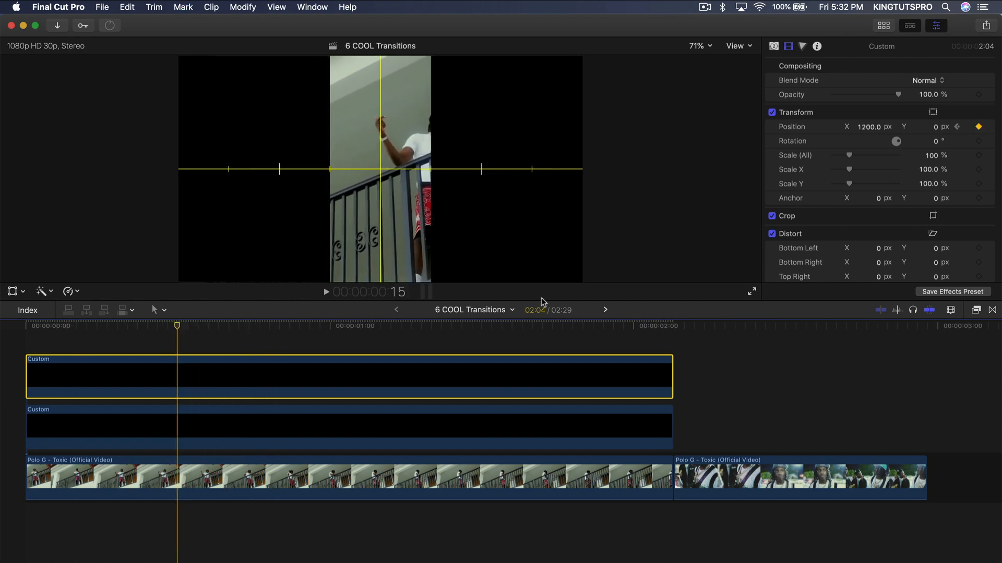
{"action": "left_click_drag", "start_coordinate": [672, 376], "coordinate": [176, 376]}
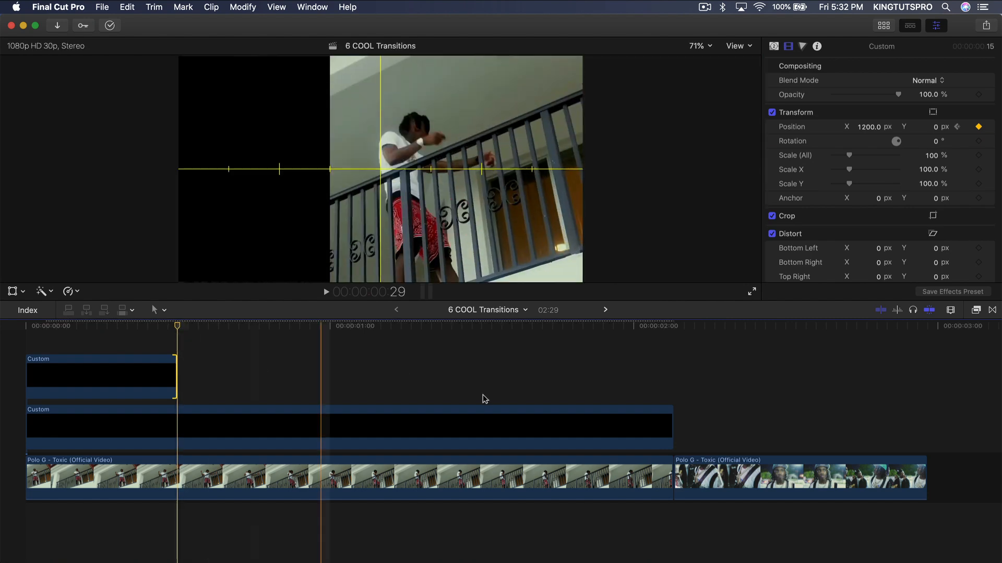
{"action": "left_click_drag", "start_coordinate": [672, 422], "coordinate": [176, 422]}
Step: Combine the two black solids into a compound clip named "intro black screen"
{"action": "left_click_drag", "start_coordinate": [239, 375], "coordinate": [150, 412]}
{"action": "right_click", "coordinate": [117, 366]}
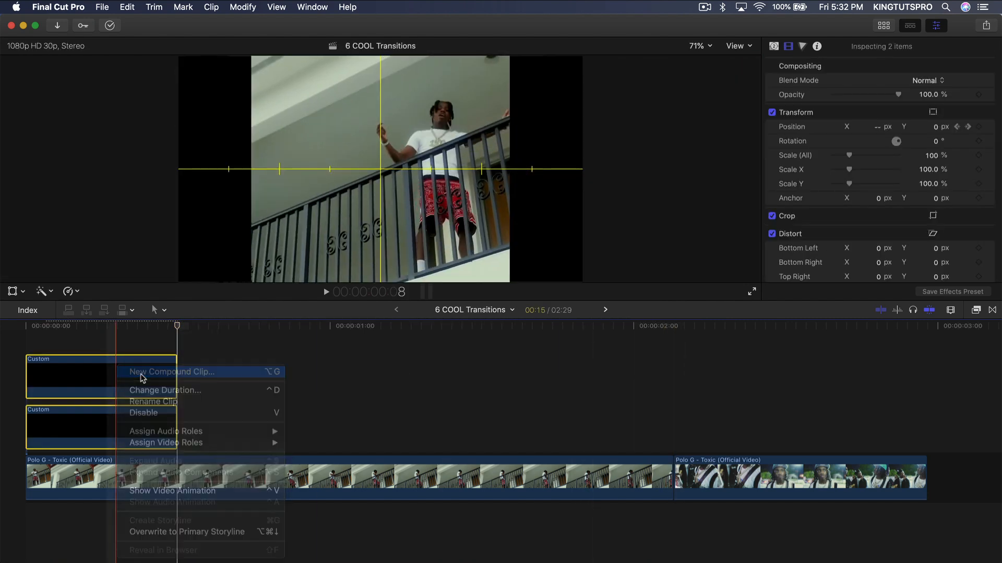
{"action": "left_click", "coordinate": [140, 372]}
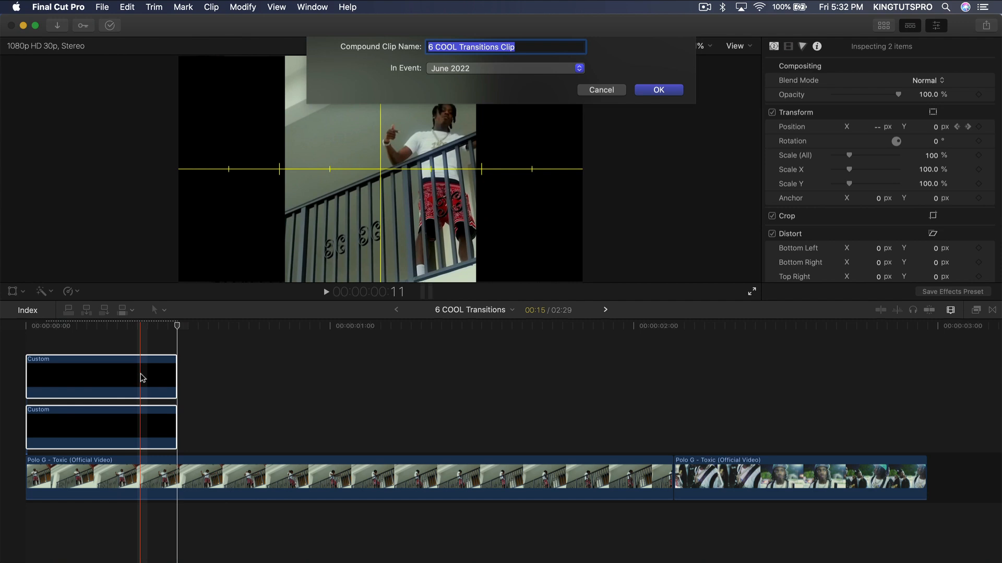
{"action": "type", "text": "intro"}
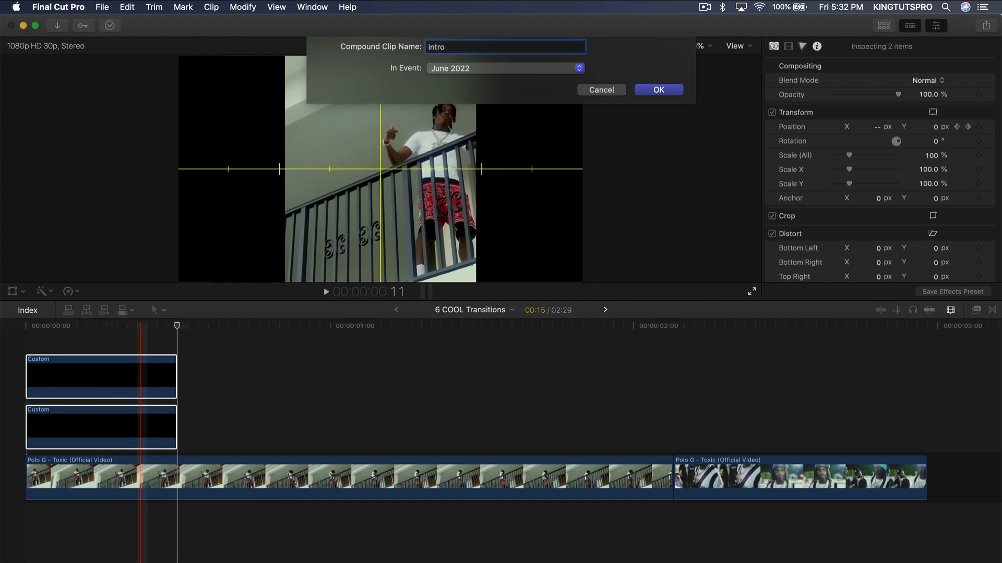
{"action": "type", "text": " black screen"}
{"action": "key", "text": "Return"}
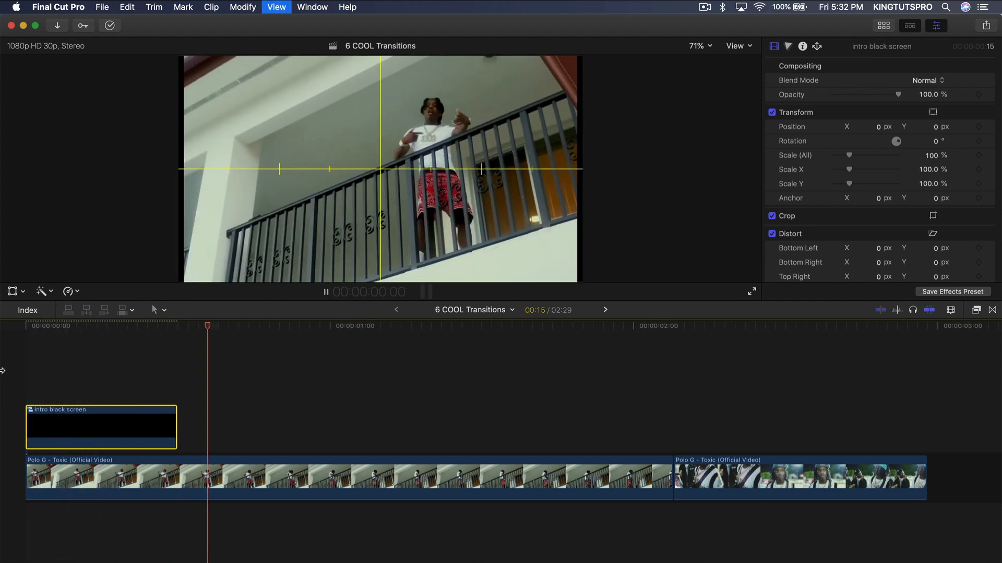
Step: Add another Custom solid generator directly after the "intro black screen" clip, above the first video clip
{"action": "left_click", "coordinate": [881, 27]}
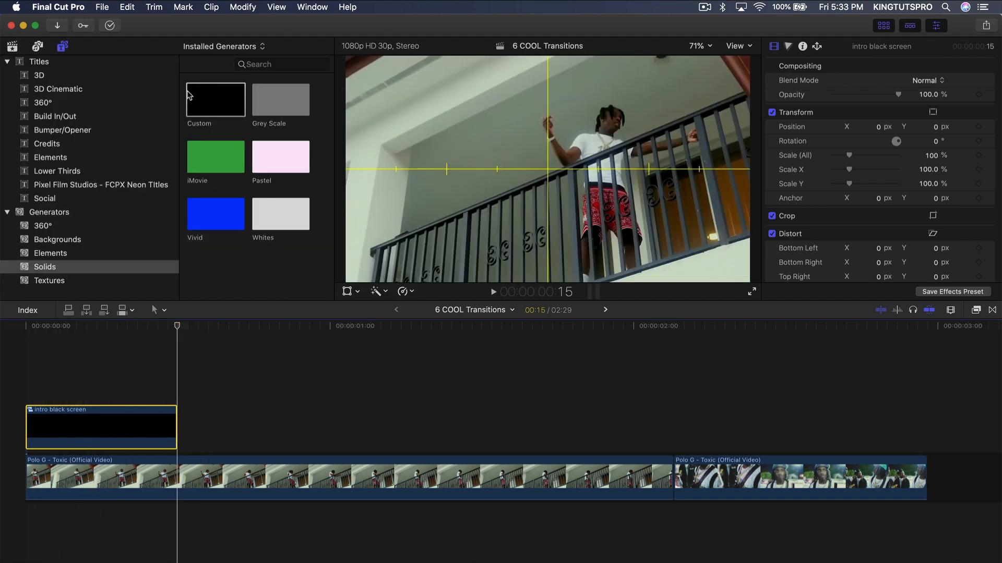
{"action": "left_click_drag", "start_coordinate": [218, 98], "coordinate": [203, 409]}
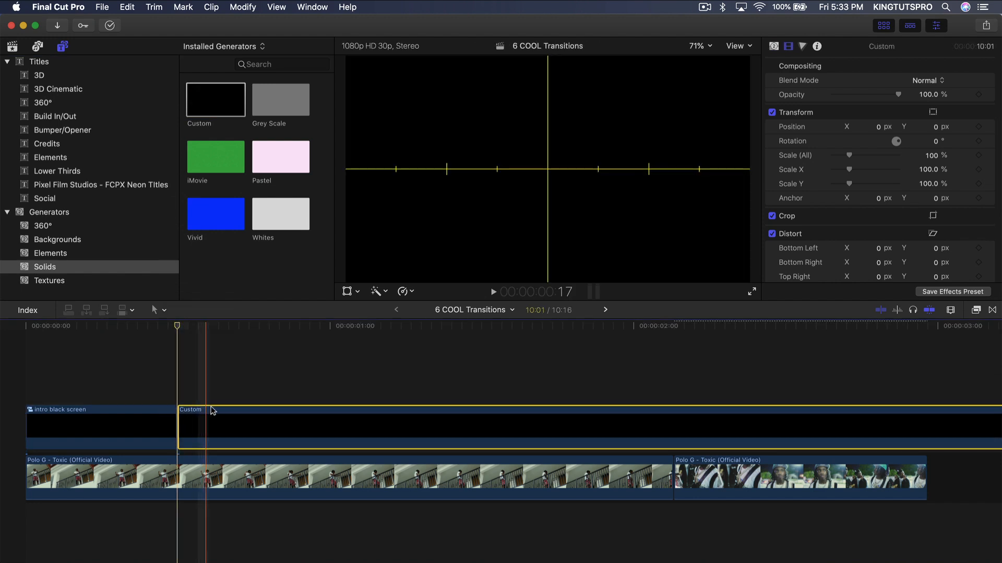
{"action": "left_click", "coordinate": [881, 28]}
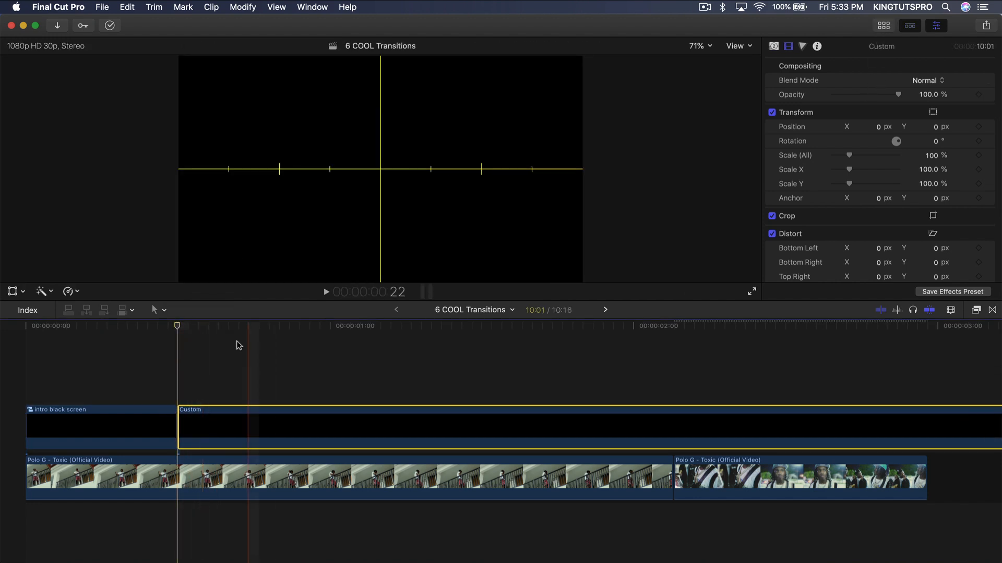
Step: Shorten the new Custom solid to 12 frames by cutting it at frame 27 and deleting the remainder
{"action": "left_click", "coordinate": [170, 327]}
{"action": "left_click_drag", "start_coordinate": [172, 332], "coordinate": [306, 330]}
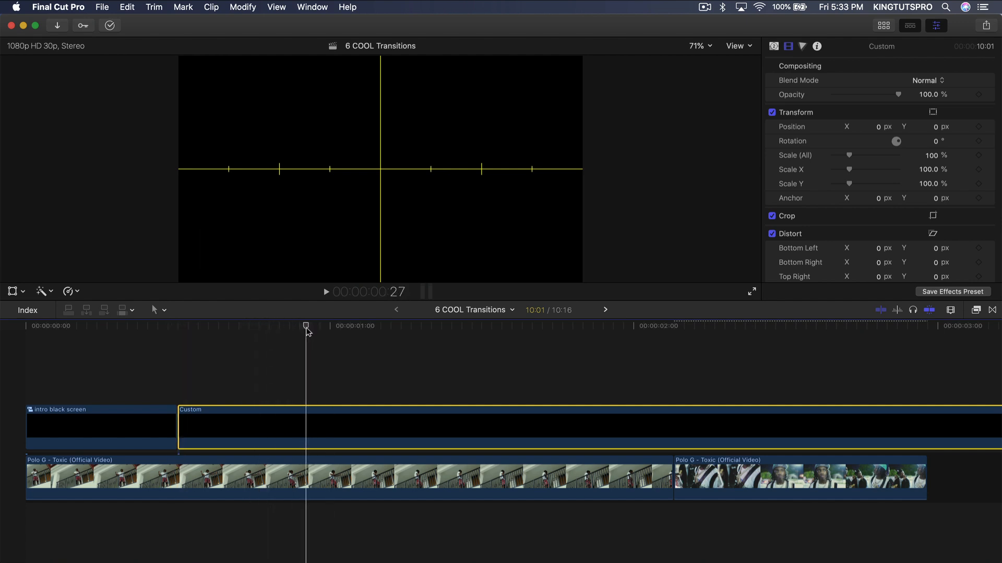
{"action": "key", "text": "super+b"}
{"action": "left_click", "coordinate": [329, 423]}
{"action": "key", "text": "Delete"}
Step: Return the playhead to the start of the new solid and hide the viewer's horizon overlay
{"action": "left_click", "coordinate": [180, 327]}
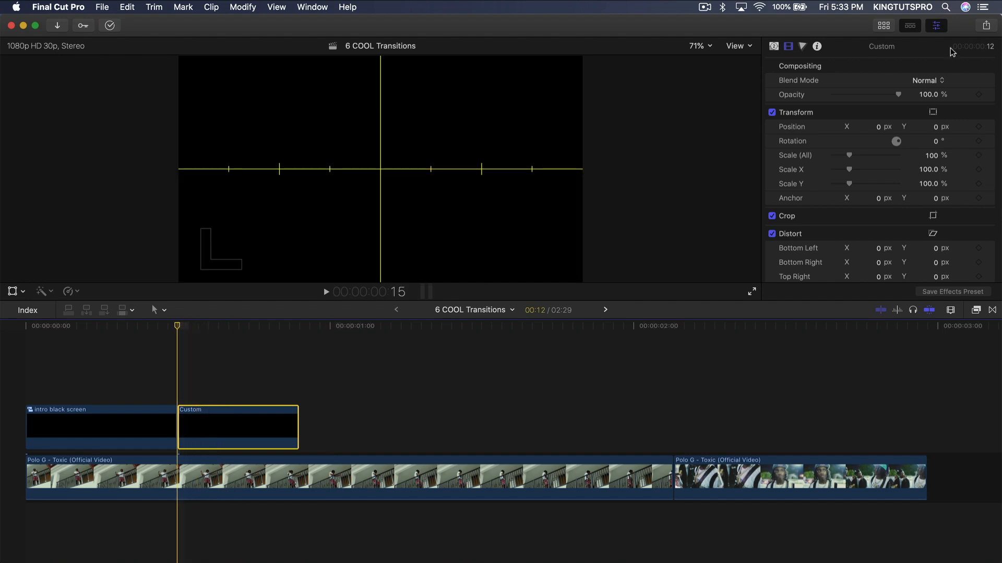
{"action": "left_click", "coordinate": [881, 27]}
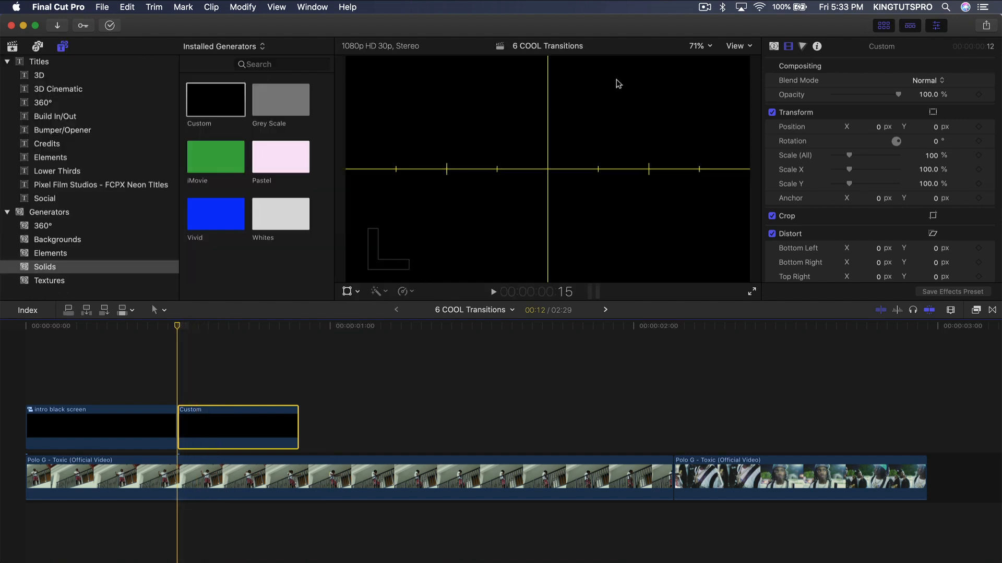
{"action": "left_click", "coordinate": [746, 47]}
{"action": "left_click", "coordinate": [767, 277]}
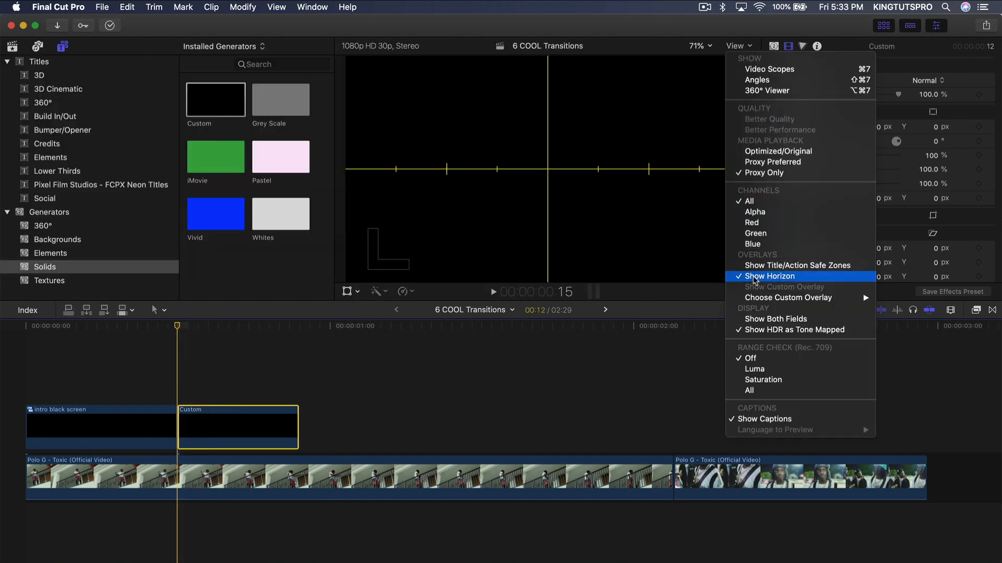
Step: Add a Basic Title above the 12-frame Custom solid, matching its start and length
{"action": "left_click", "coordinate": [55, 62]}
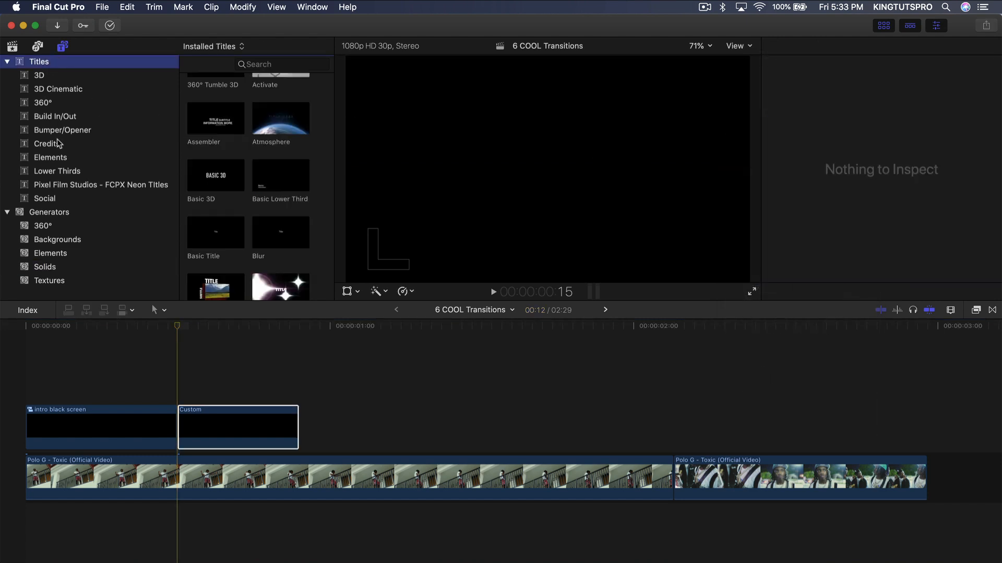
{"action": "scroll", "coordinate": [261, 183], "scroll_direction": "down", "scroll_amount": 4}
{"action": "left_click_drag", "start_coordinate": [215, 123], "coordinate": [187, 389]}
{"action": "left_click", "coordinate": [329, 450]}
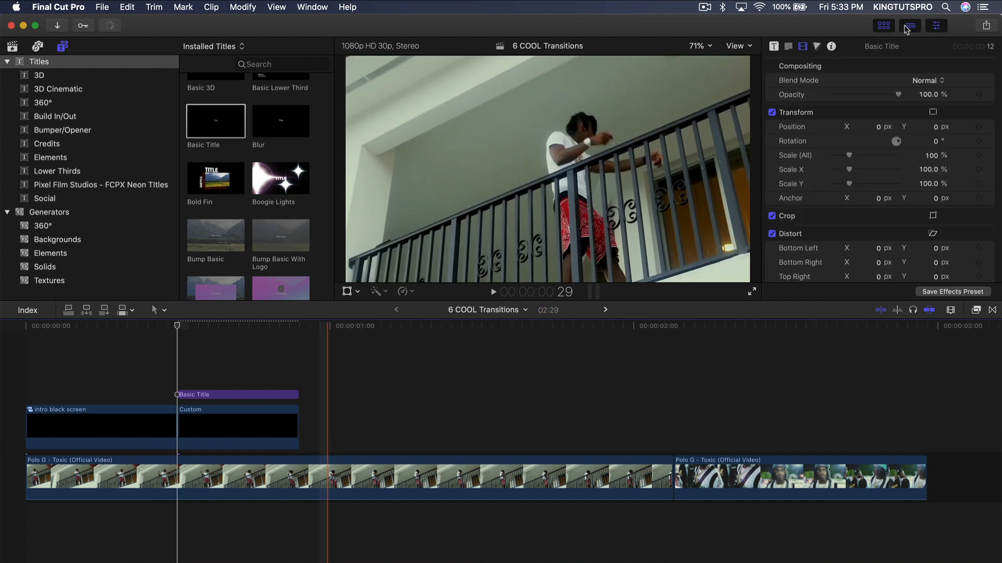
Step: Change the Basic Title's text to "DONT" and set its size to 800
{"action": "left_click", "coordinate": [883, 25]}
{"action": "left_click", "coordinate": [212, 392]}
{"action": "left_click", "coordinate": [201, 328]}
{"action": "left_click", "coordinate": [788, 47]}
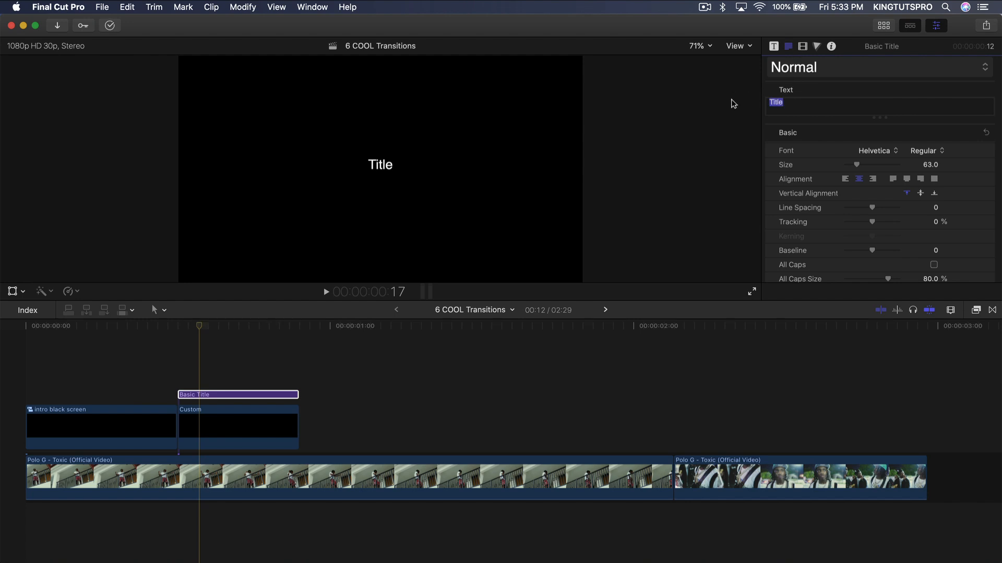
{"action": "type", "text": "DONT"}
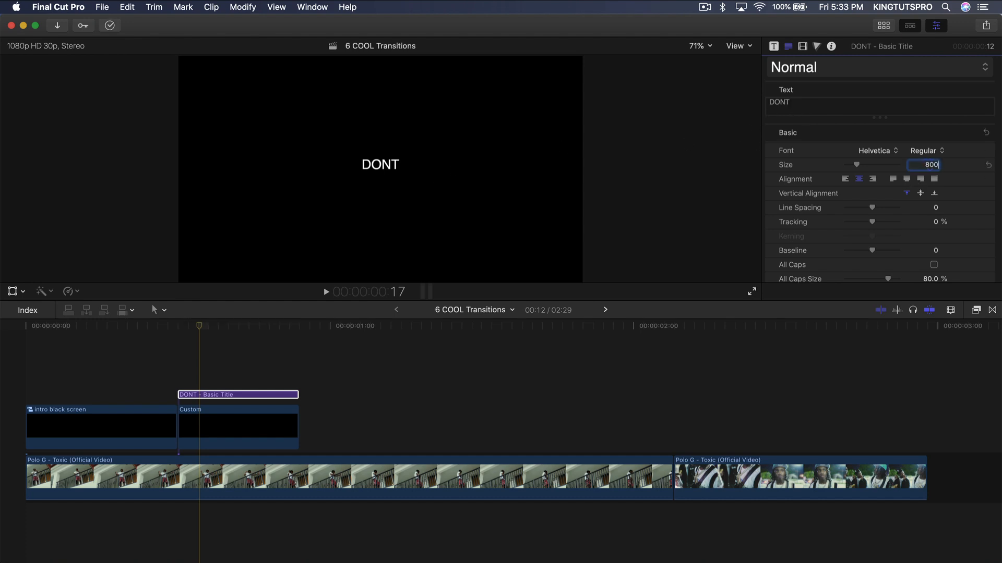
{"action": "key", "text": "Return"}
Step: Change the DONT title's font to Impact
{"action": "left_click", "coordinate": [884, 155]}
{"action": "scroll", "coordinate": [885, 152], "scroll_direction": "up", "scroll_amount": 10}
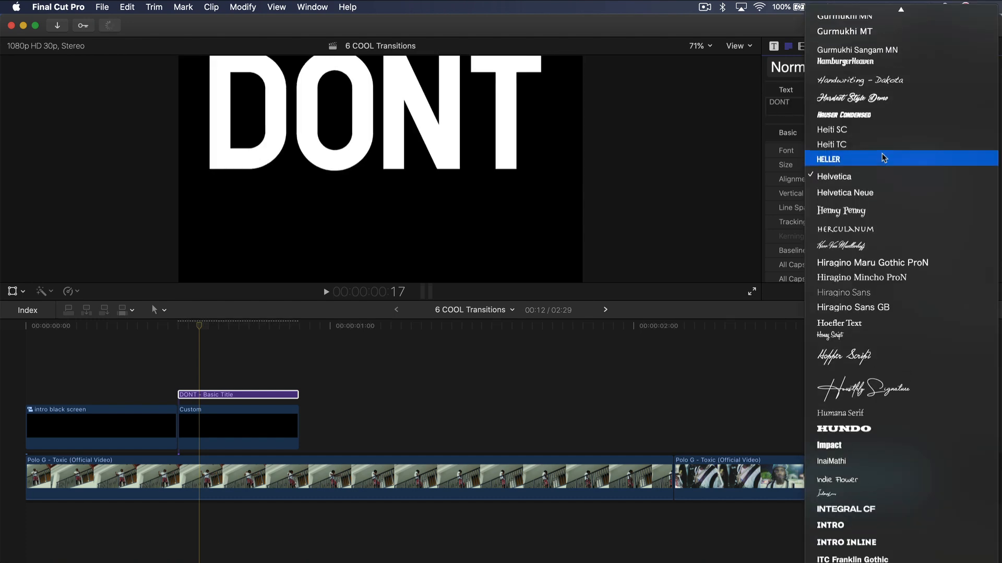
{"action": "scroll", "coordinate": [885, 124], "scroll_direction": "down", "scroll_amount": 5}
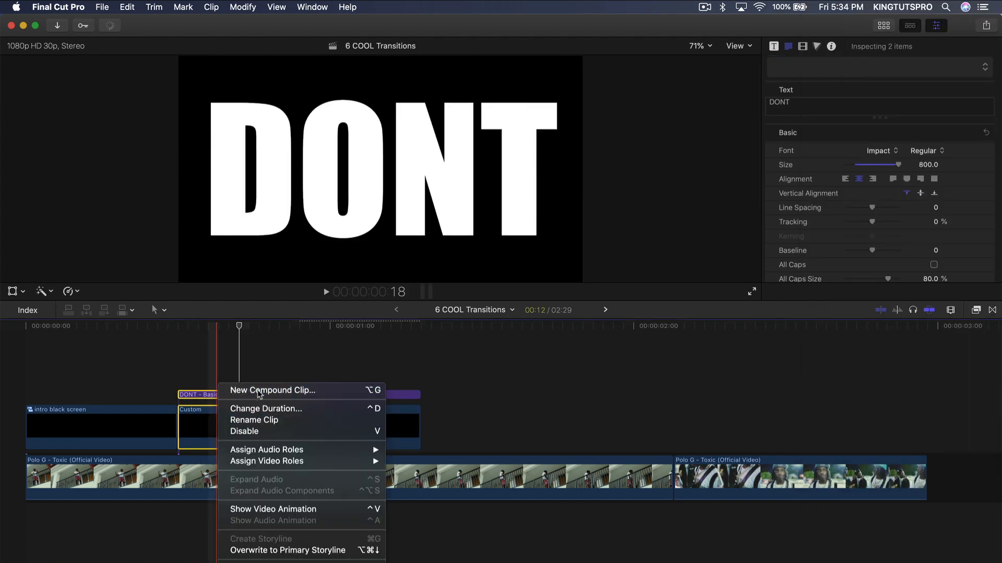
Step: Combine the first DONT title and the Custom solid beneath it into a compound clip named TITLE01
{"action": "left_click", "coordinate": [277, 390]}
{"action": "type", "text": "T"}
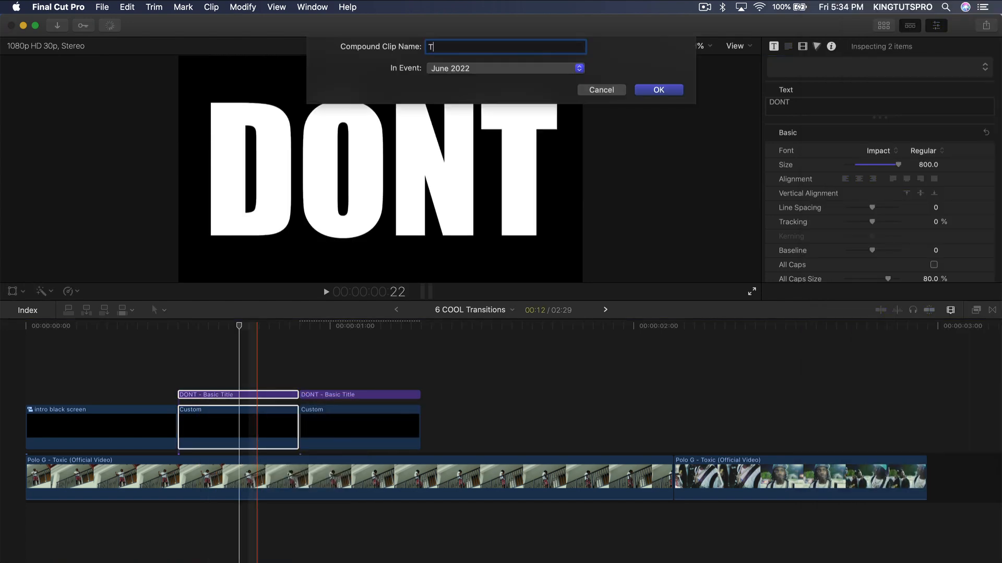
{"action": "type", "text": "ITLE01"}
{"action": "key", "text": "Return"}
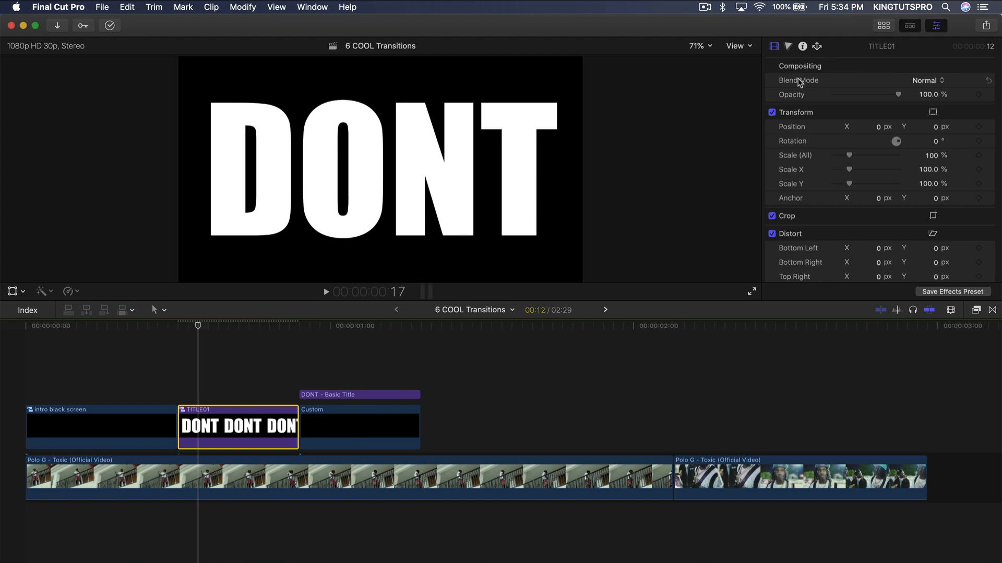
Step: Set the TITLE01 compound clip's blend mode to Stencil Luma and play the transition back from the start
{"action": "left_click", "coordinate": [936, 80]}
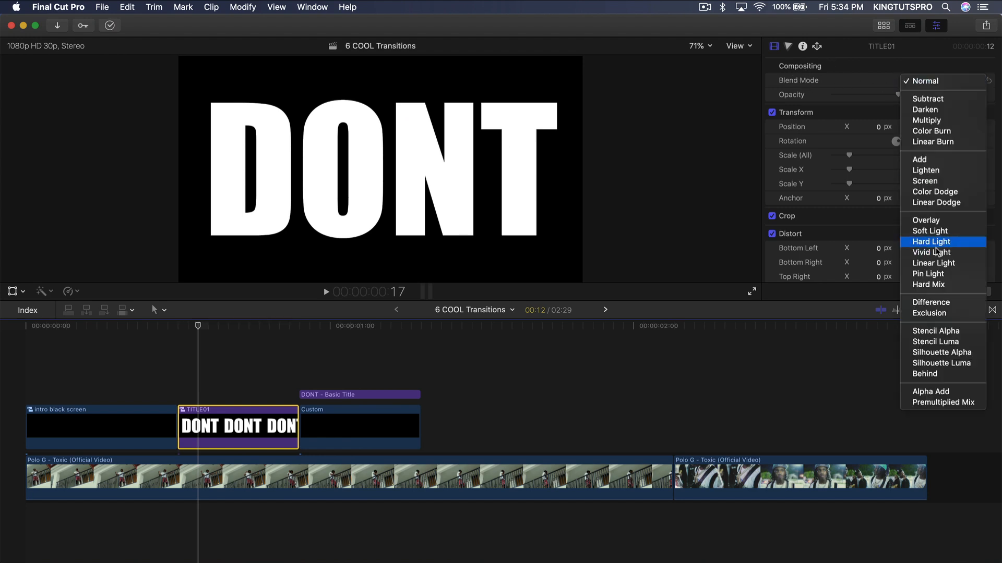
{"action": "left_click", "coordinate": [935, 342]}
{"action": "key", "text": "space"}
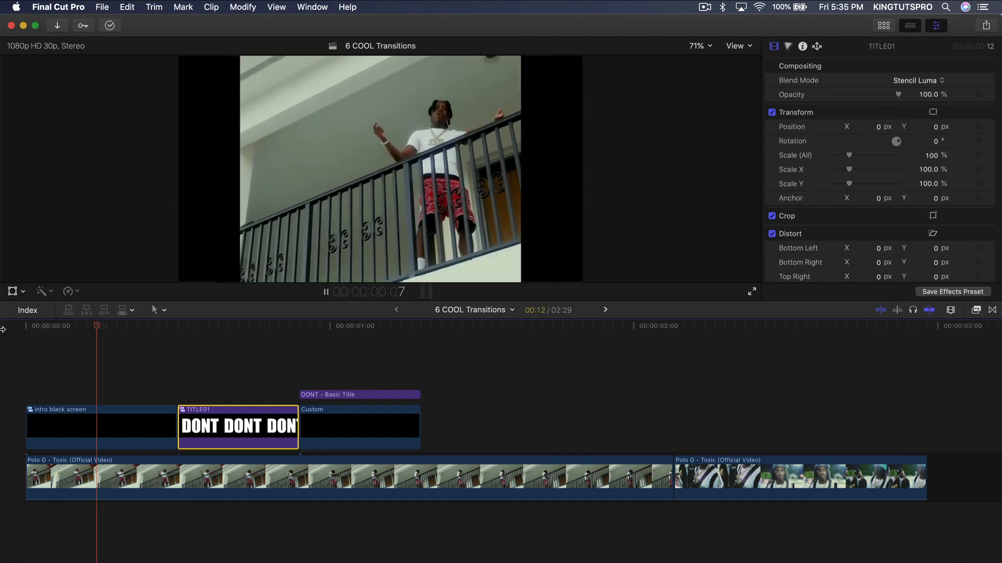
{"action": "key", "text": "space"}
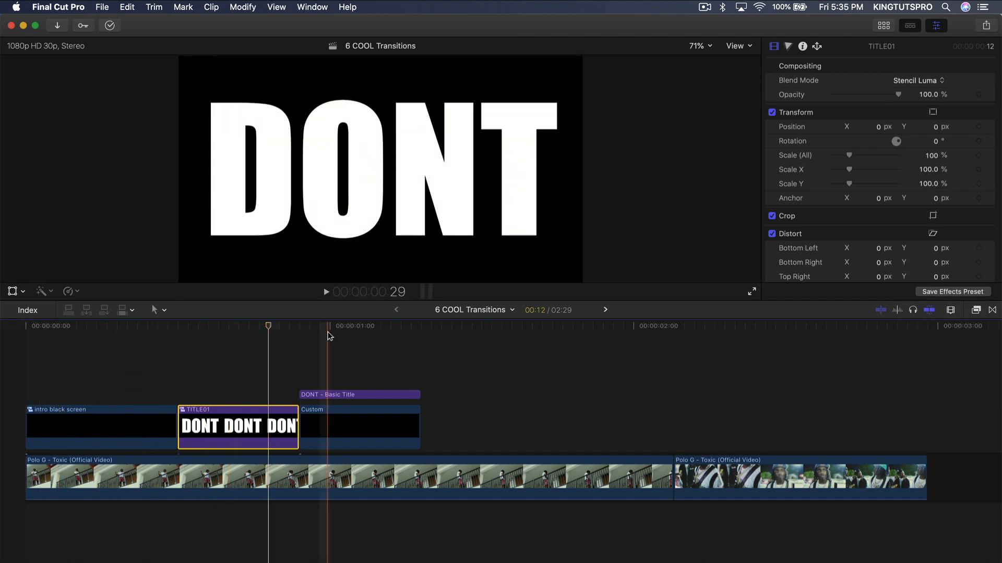
Step: Change the text of the second DONT title, directly after TITLE01, to "CALL"
{"action": "key", "text": "Down"}
{"action": "left_click", "coordinate": [336, 395]}
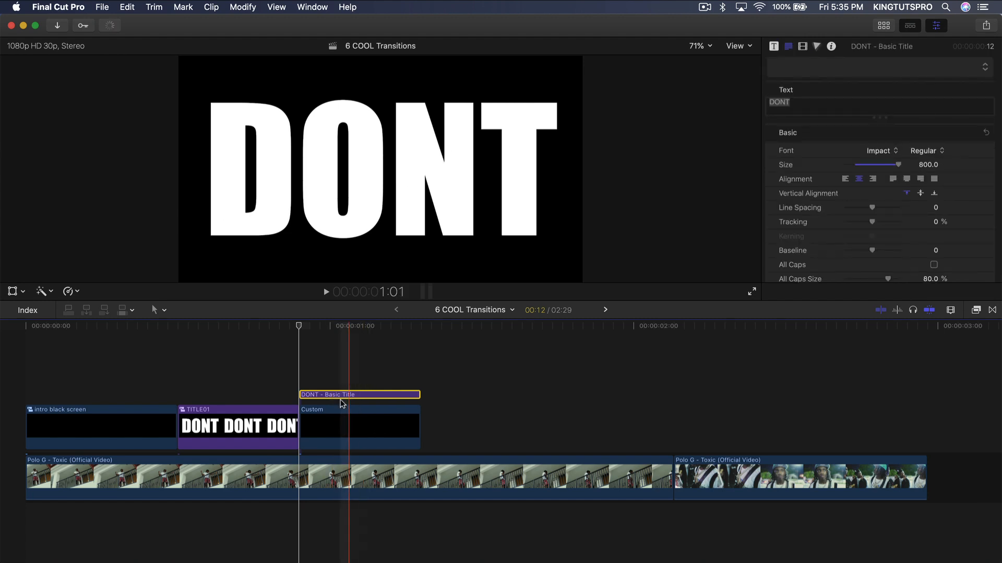
{"action": "triple_click", "coordinate": [806, 98]}
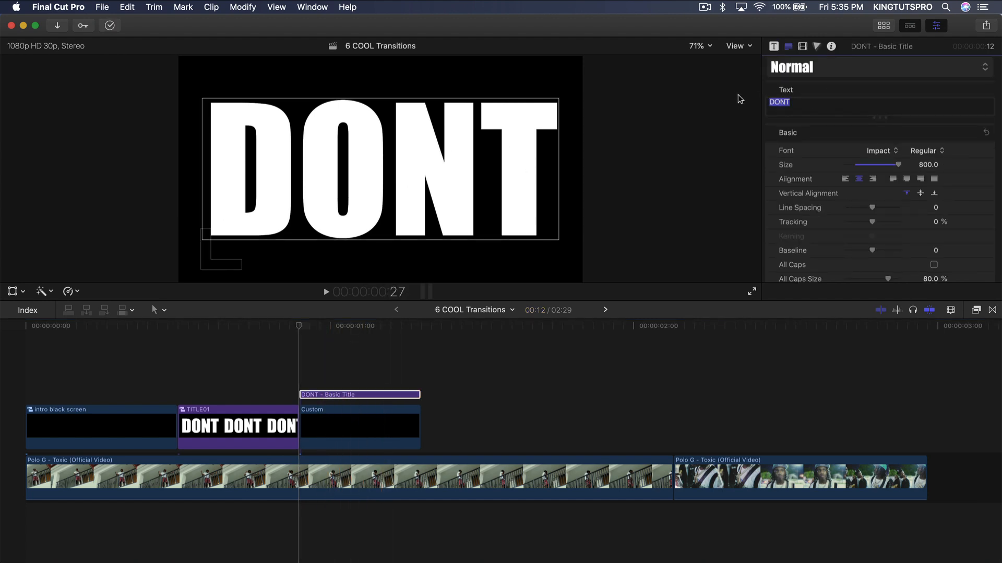
{"action": "type", "text": "CALL"}
{"action": "left_click", "coordinate": [344, 331]}
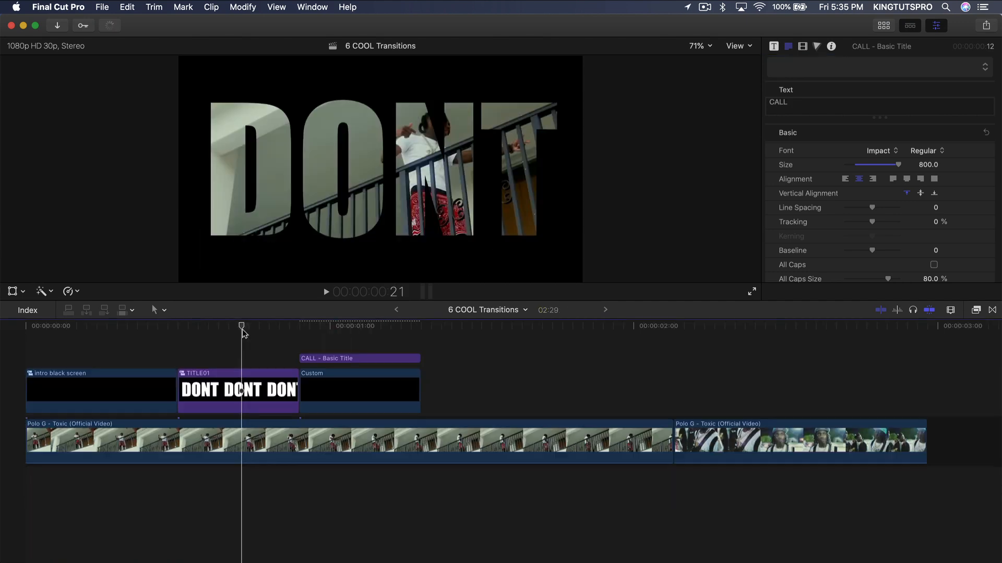
Step: Duplicate the CALL title together with its Custom solid and place the copies directly after the originals
{"action": "left_click_drag", "start_coordinate": [447, 397], "coordinate": [360, 347]}
{"action": "left_click_drag", "start_coordinate": [339, 403], "coordinate": [438, 377]}
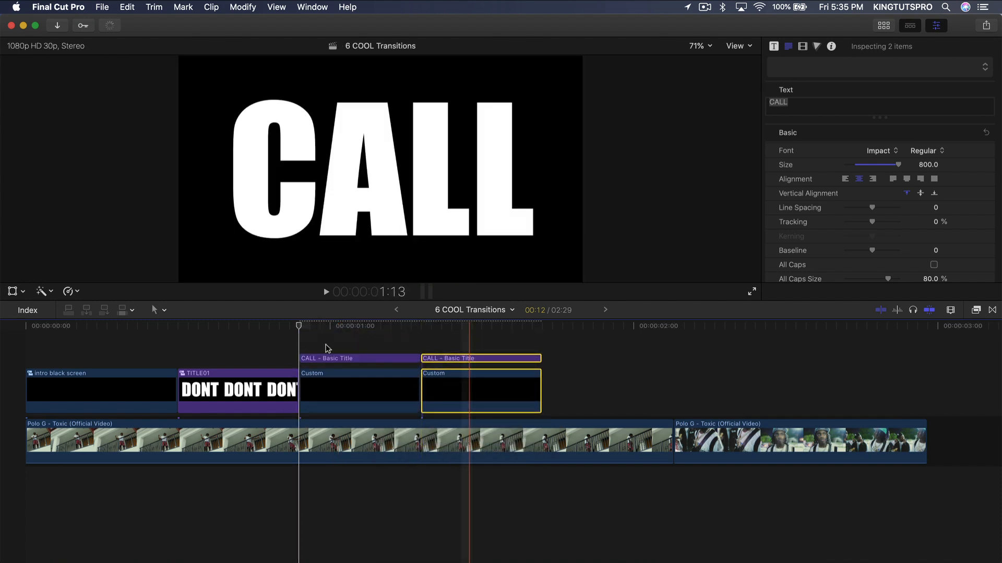
{"action": "left_click", "coordinate": [357, 358]}
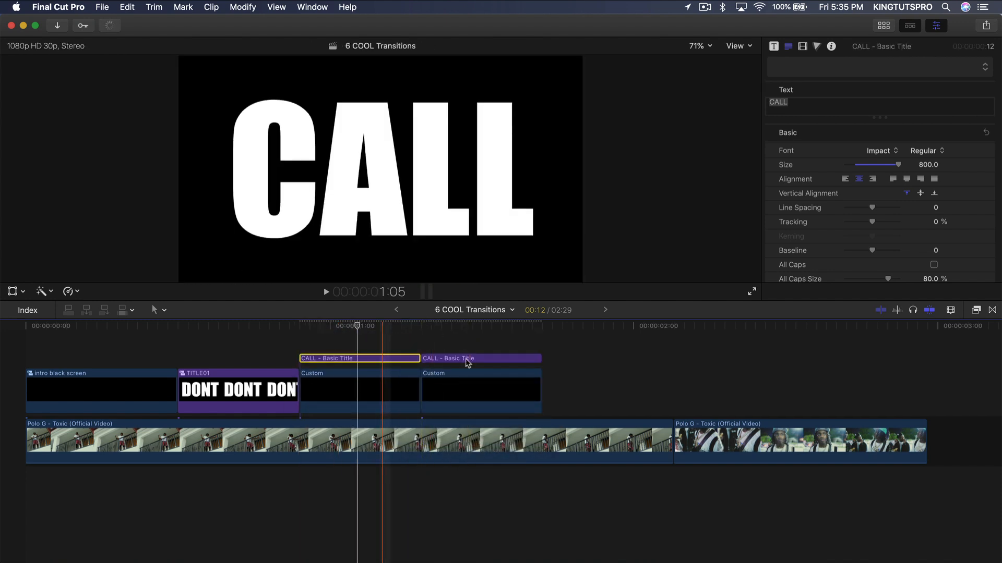
{"action": "left_click_drag", "start_coordinate": [422, 338], "coordinate": [513, 377]}
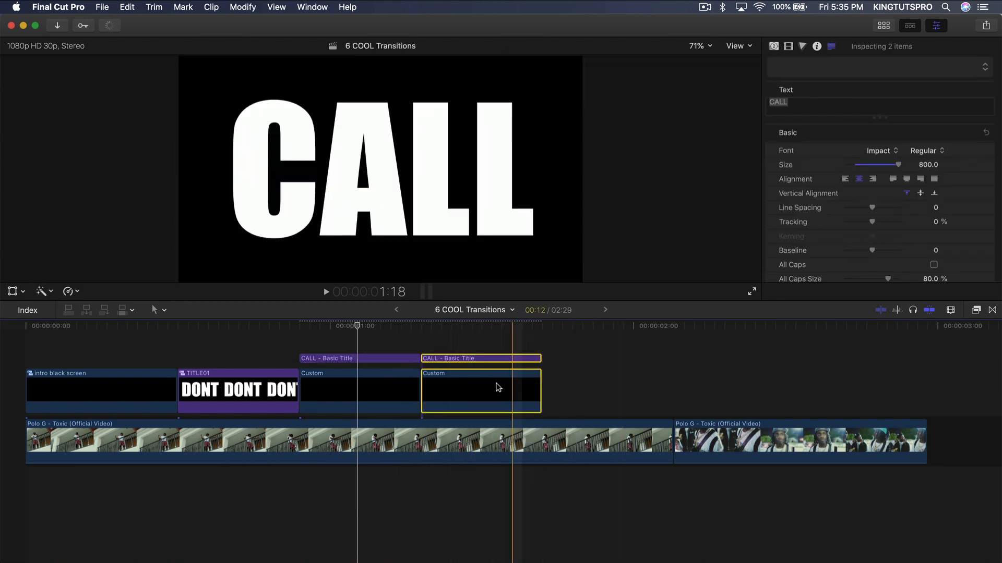
Step: Combine the first CALL title and its Custom solid into a compound clip named TITLE02 and set its blend mode to Stencil Luma
{"action": "left_click_drag", "start_coordinate": [358, 347], "coordinate": [351, 389]}
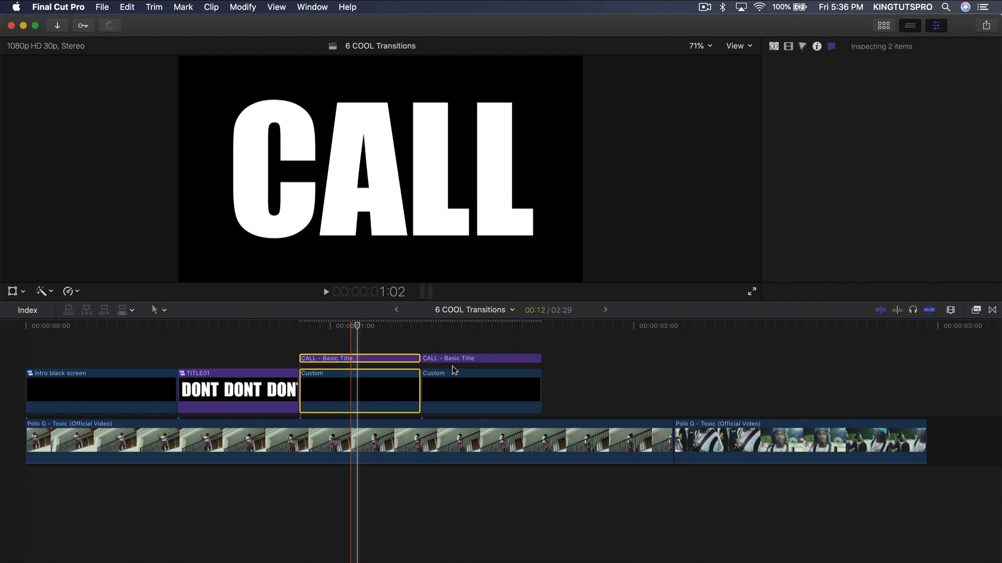
{"action": "right_click", "coordinate": [361, 386]}
{"action": "left_click", "coordinate": [379, 389]}
{"action": "key", "text": "BackSpace"}
{"action": "type", "text": "TITLE02"}
{"action": "key", "text": "Return"}
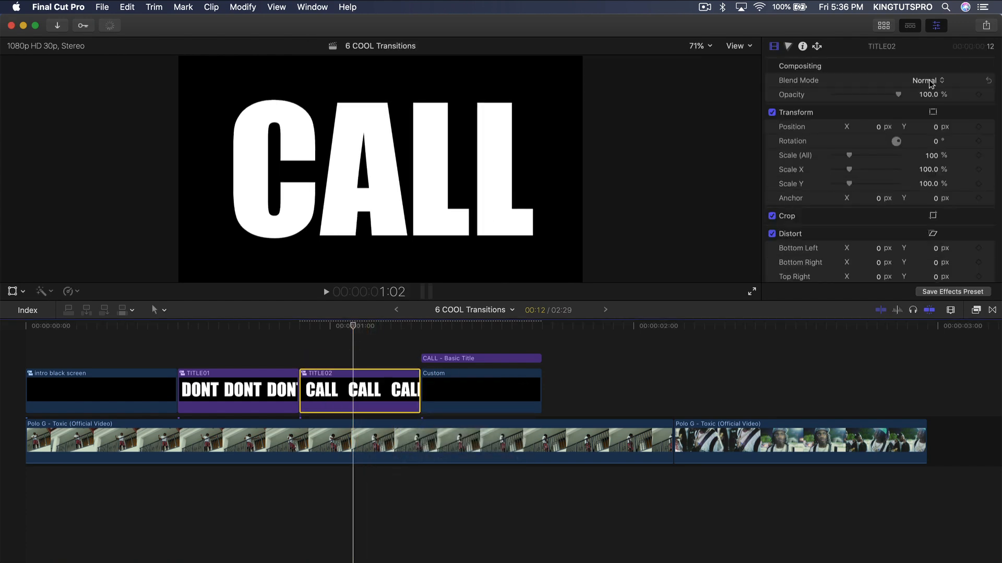
{"action": "left_click", "coordinate": [934, 81]}
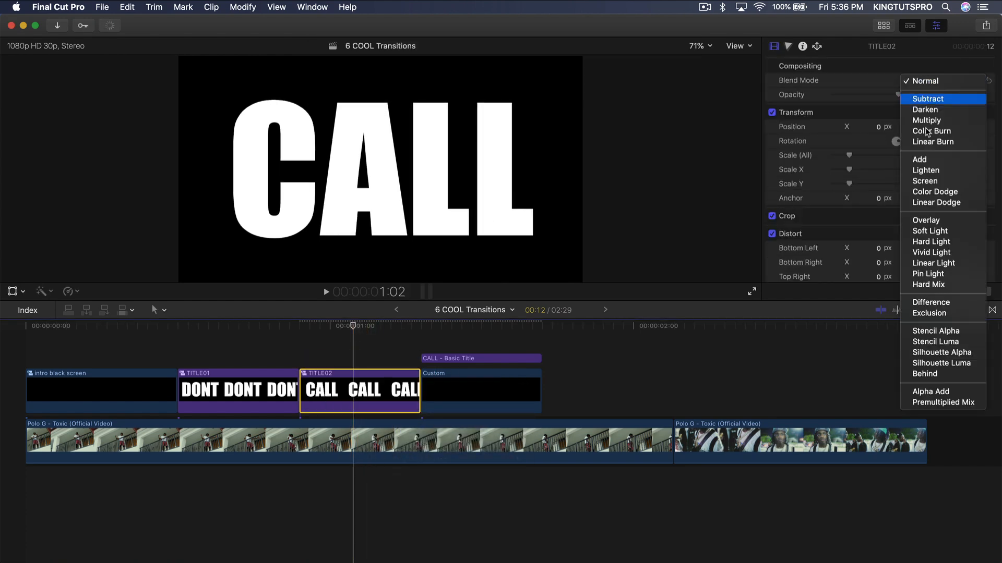
{"action": "left_click", "coordinate": [936, 342]}
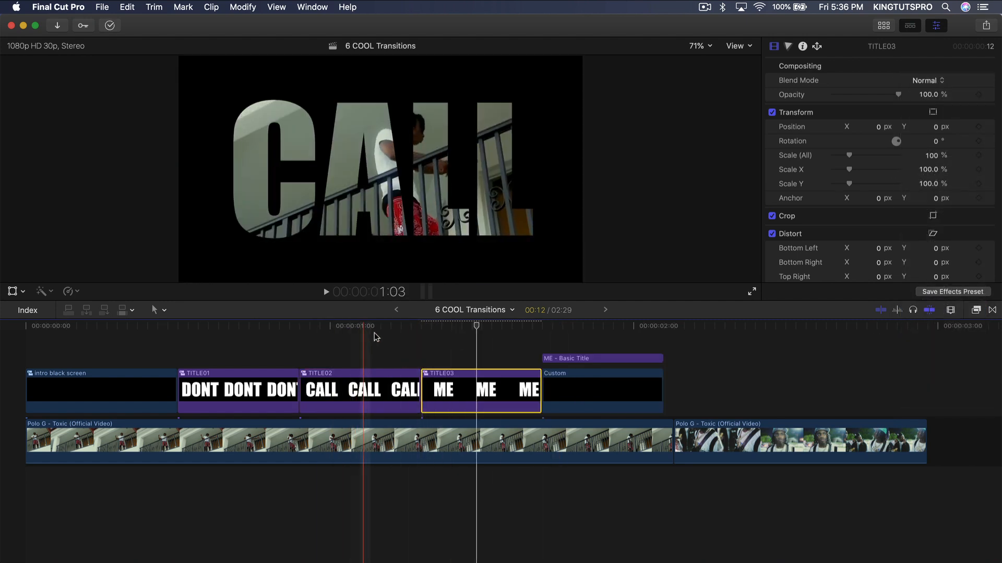
Step: Turn the last title, reading "BAE", and its Custom solid into compound clip TITLE04 with Stencil Luma blending, and play the whole sequence
{"action": "left_click", "coordinate": [551, 327]}
{"action": "left_click_drag", "start_coordinate": [691, 390], "coordinate": [626, 345]}
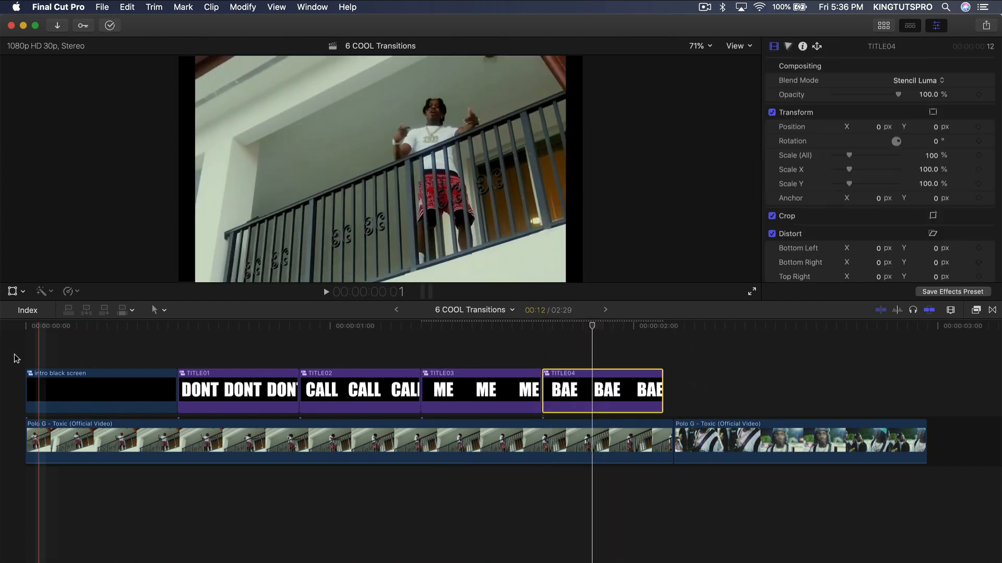
{"action": "key", "text": "space"}
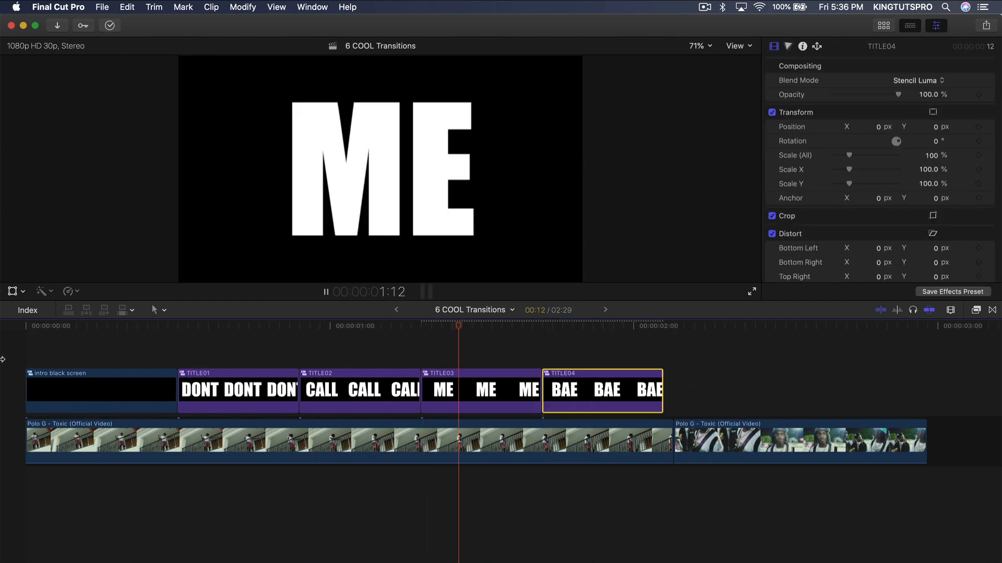
{"action": "key", "text": "space"}
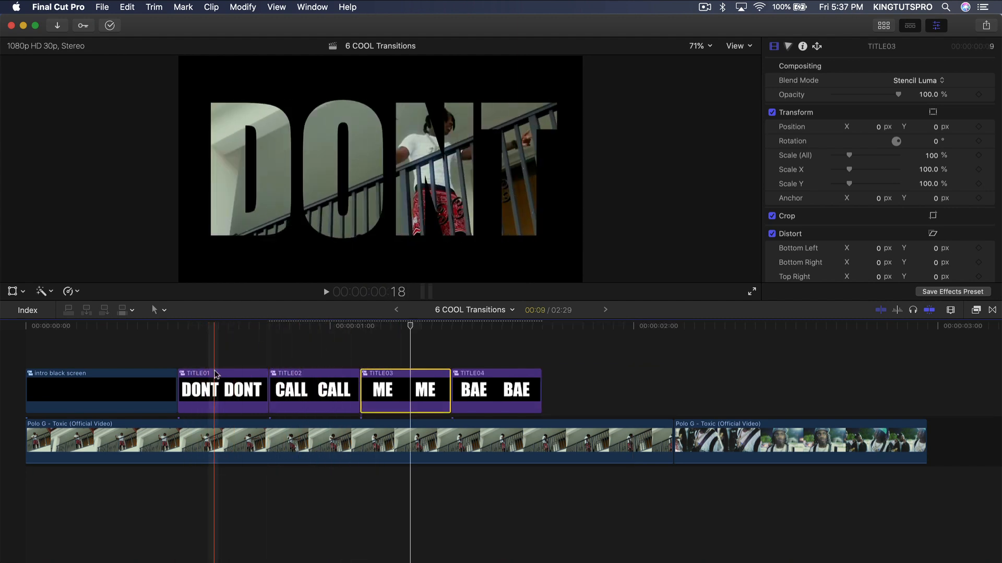
Step: Keyframe TITLE01's scale from 100% at the clip's start to 105% at its end
{"action": "left_click", "coordinate": [180, 392]}
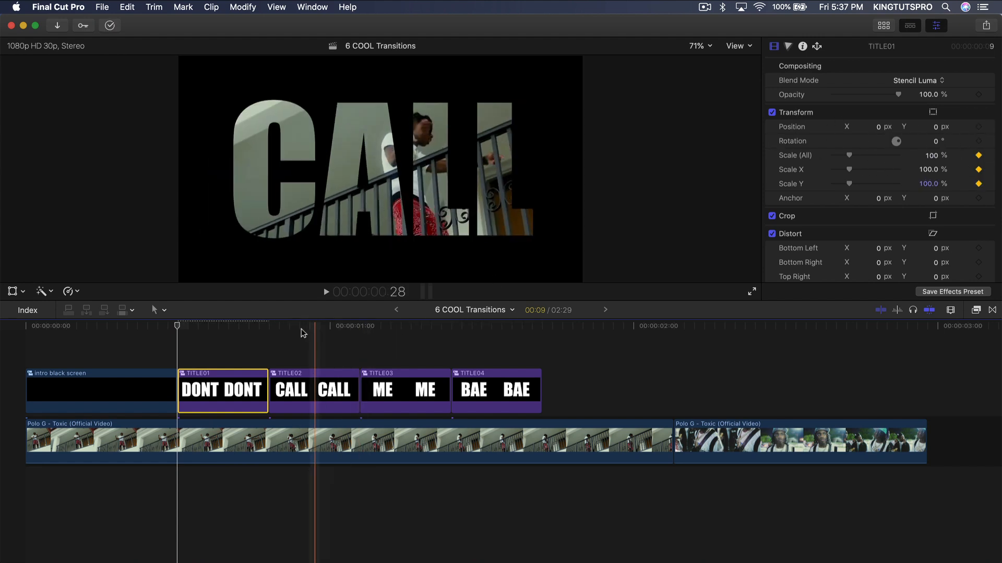
{"action": "left_click", "coordinate": [268, 327]}
{"action": "left_click", "coordinate": [932, 156]}
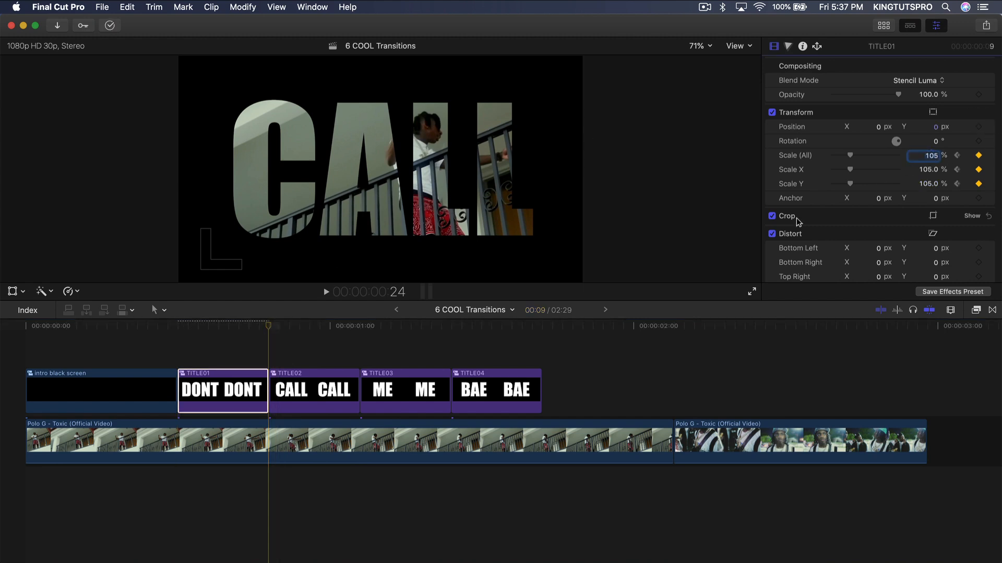
{"action": "left_click", "coordinate": [177, 326]}
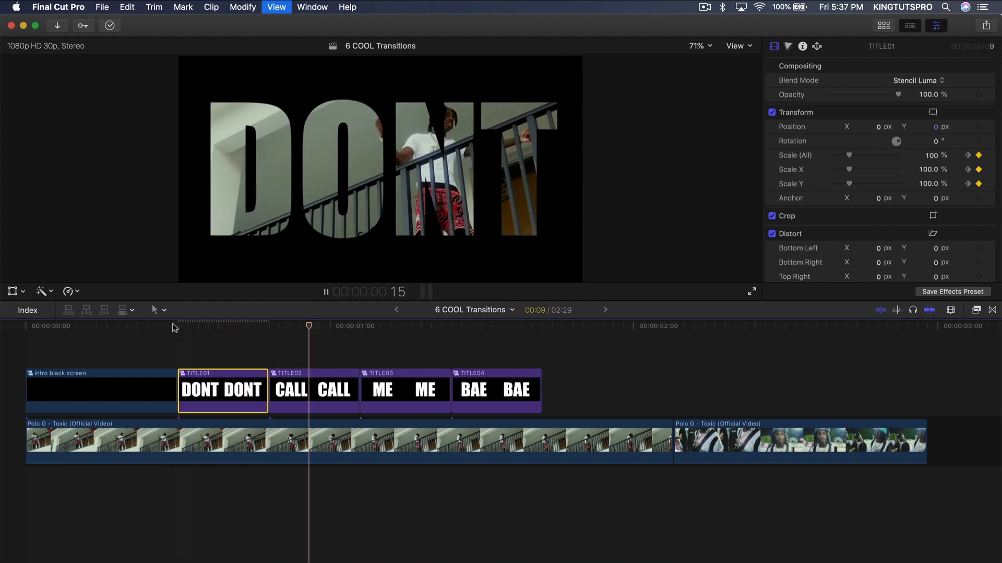
Step: Copy TITLE01's attributes onto TITLE02, TITLE03 and TITLE04 so they share its scale animation, and play the sequence back
{"action": "left_click", "coordinate": [329, 392]}
{"action": "left_click", "coordinate": [236, 396]}
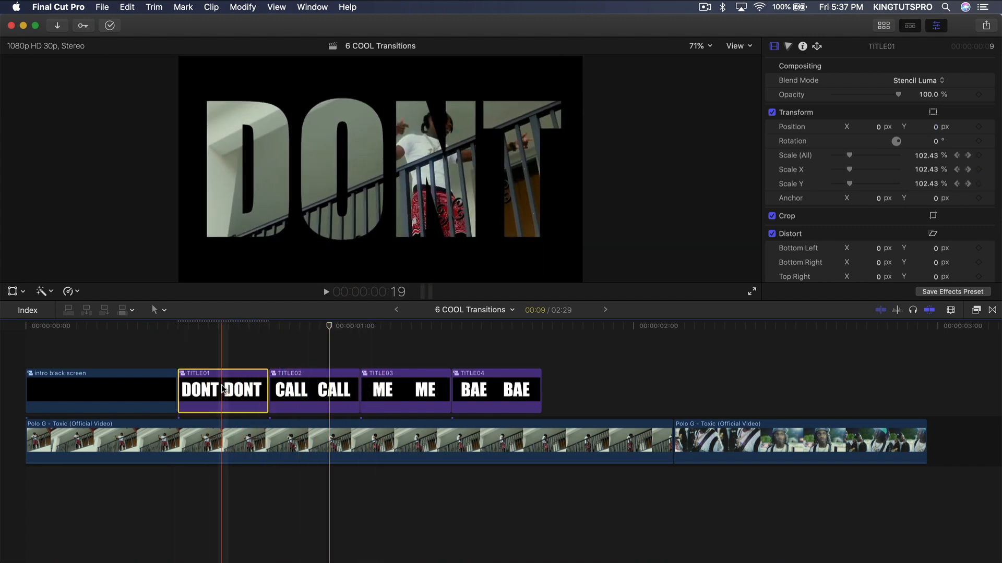
{"action": "key", "text": "super+c"}
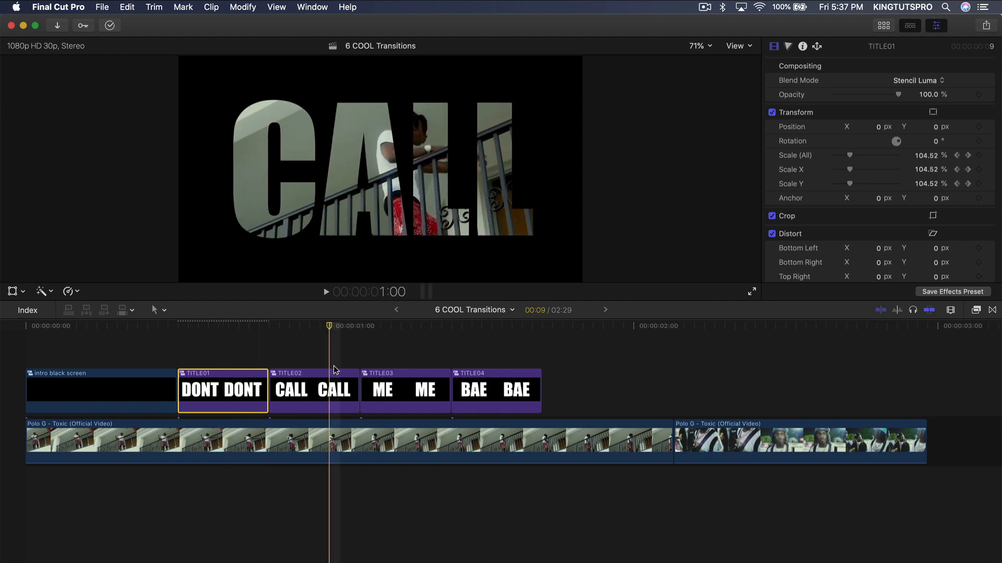
{"action": "left_click_drag", "start_coordinate": [544, 352], "coordinate": [301, 390]}
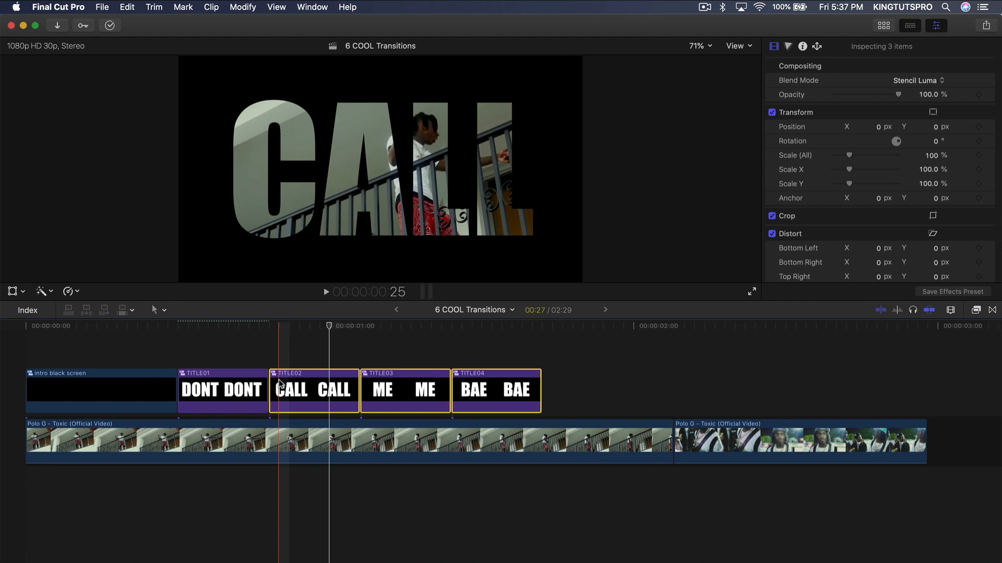
{"action": "key", "text": "super+shift+v"}
{"action": "left_click", "coordinate": [598, 371]}
{"action": "left_click", "coordinate": [134, 339]}
{"action": "key", "text": "space"}
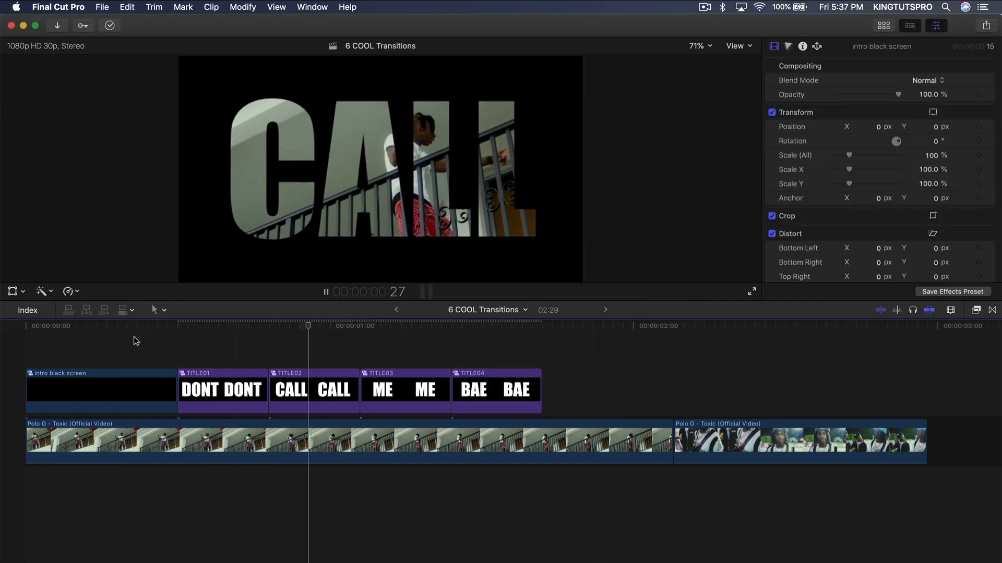
{"action": "key", "text": "space"}
{"action": "key", "text": "space"}
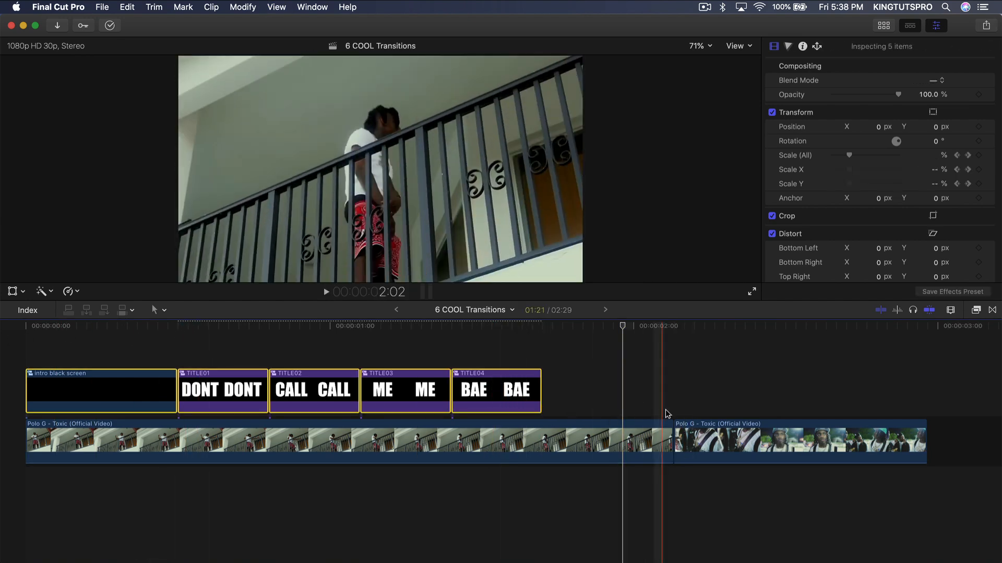
Step: Move the intro black screen and all four title clips later so TITLE04 spans the cut between the two video clips
{"action": "left_click_drag", "start_coordinate": [491, 393], "coordinate": [673, 399]}
{"action": "left_click", "coordinate": [681, 352]}
{"action": "left_click", "coordinate": [679, 389]}
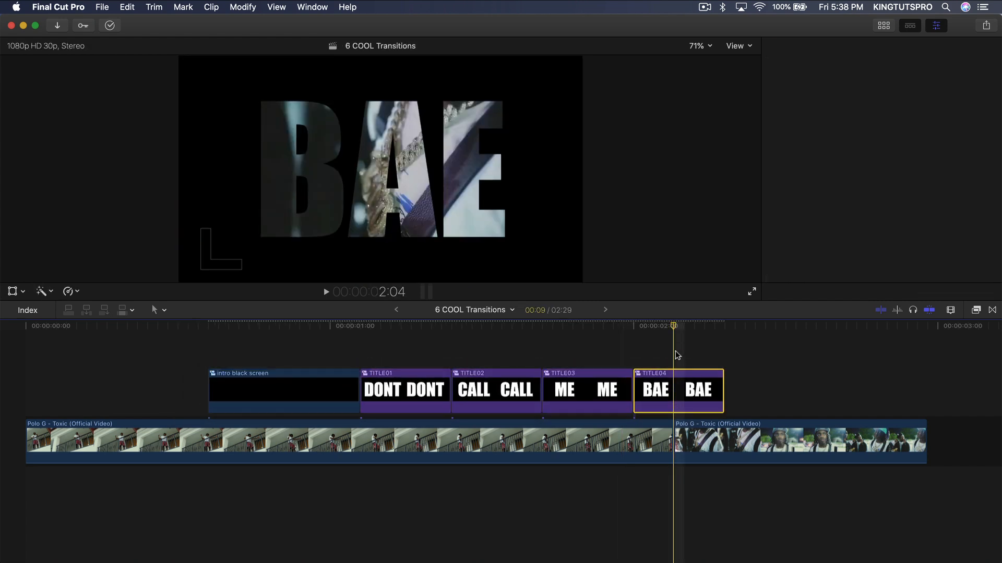
{"action": "left_click", "coordinate": [661, 441]}
{"action": "left_click", "coordinate": [683, 440]}
Step: Play the repositioned text transition from the beginning to review how it crosses the cut
{"action": "key", "text": "space"}
{"action": "key", "text": "space"}
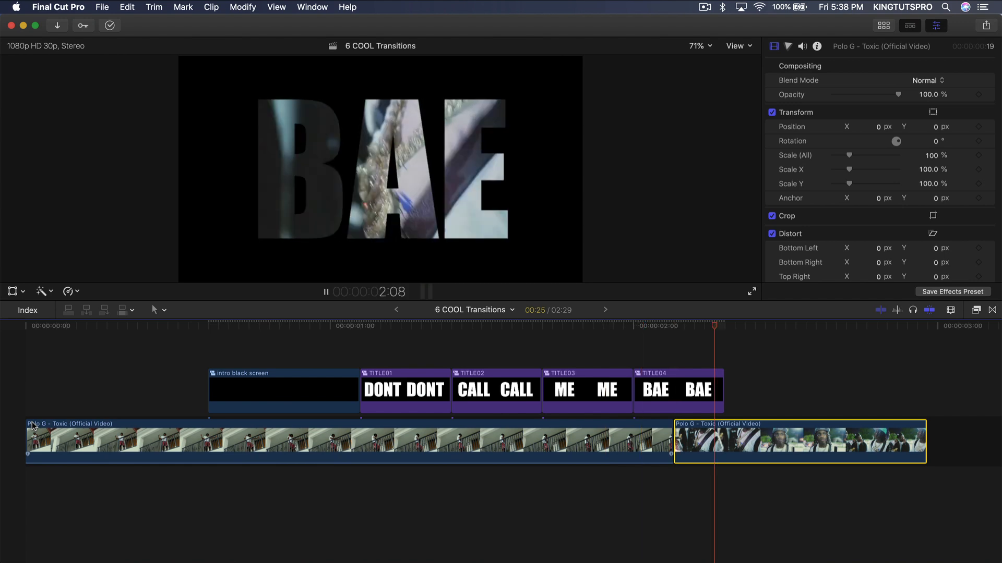
{"action": "key", "text": "space"}
{"action": "key", "text": "space"}
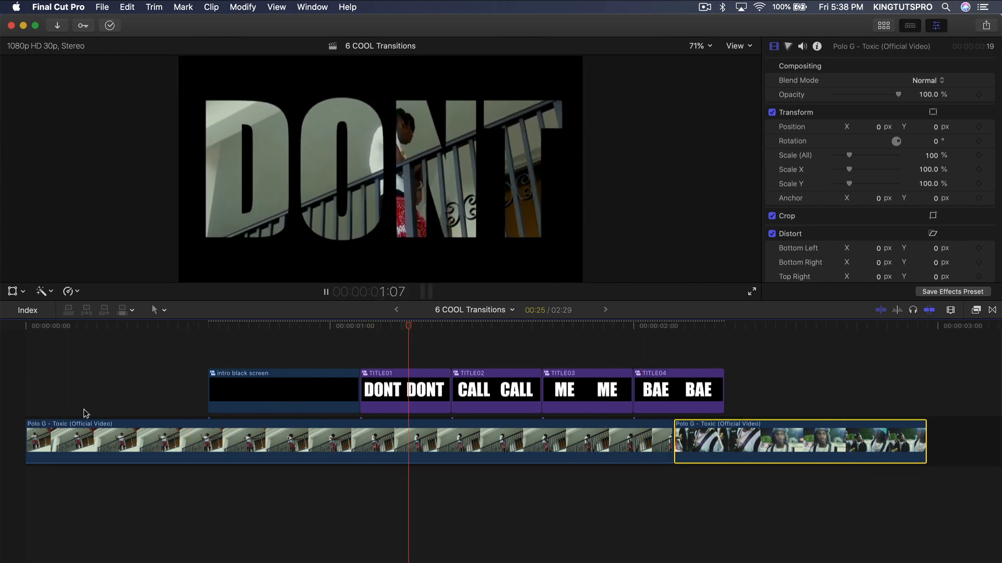
{"action": "key", "text": "space"}
{"action": "key", "text": "space"}
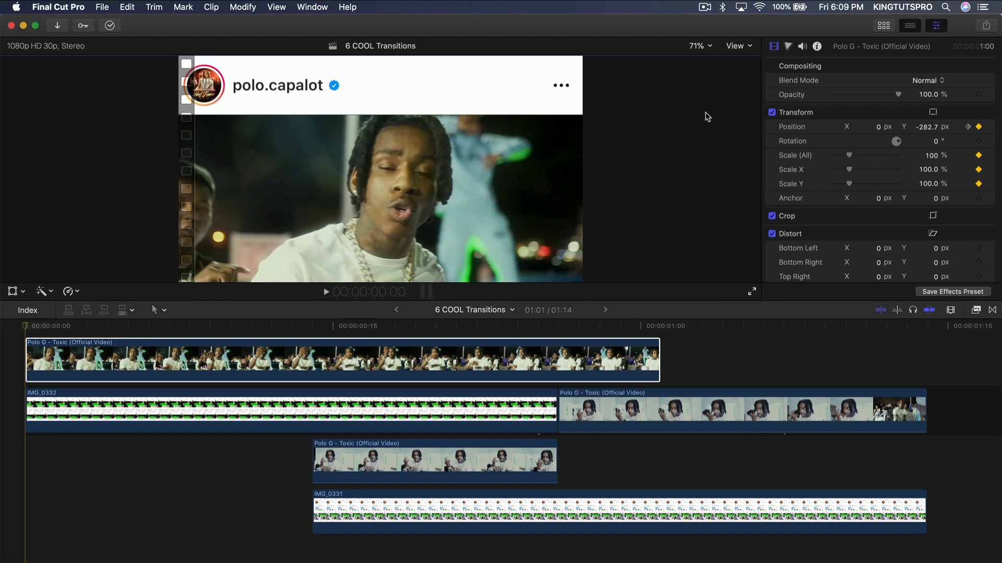
Step: Play the social-media-post transition timeline with IMG_0332 and IMG_0331 from its start
{"action": "left_click", "coordinate": [28, 345]}
{"action": "left_click", "coordinate": [27, 334]}
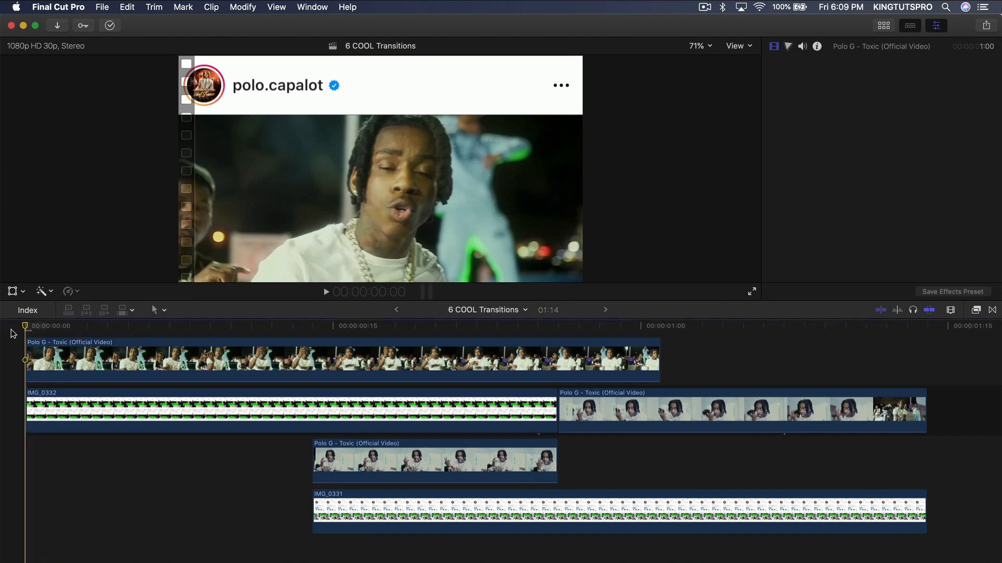
{"action": "key", "text": "space"}
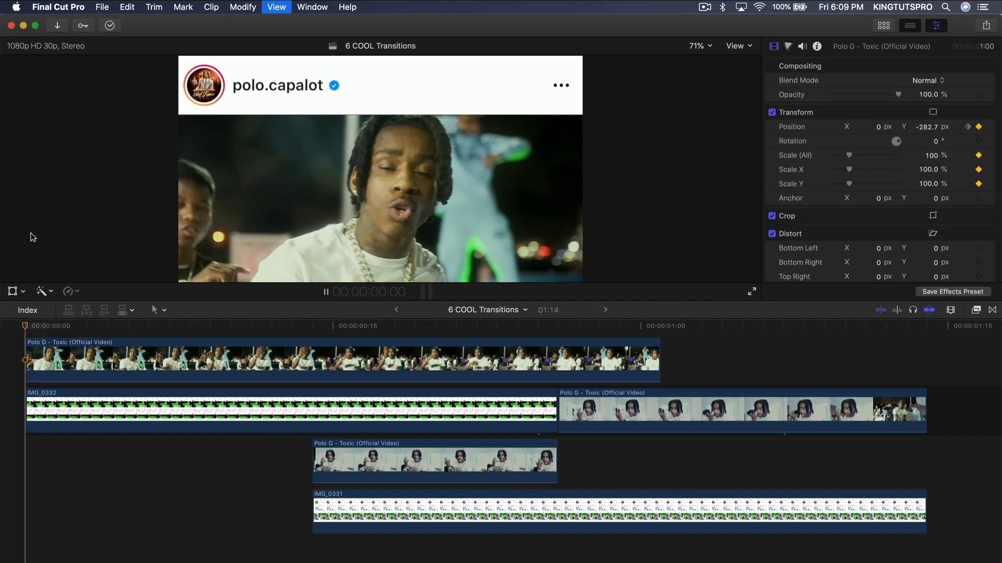
{"action": "key", "text": "space"}
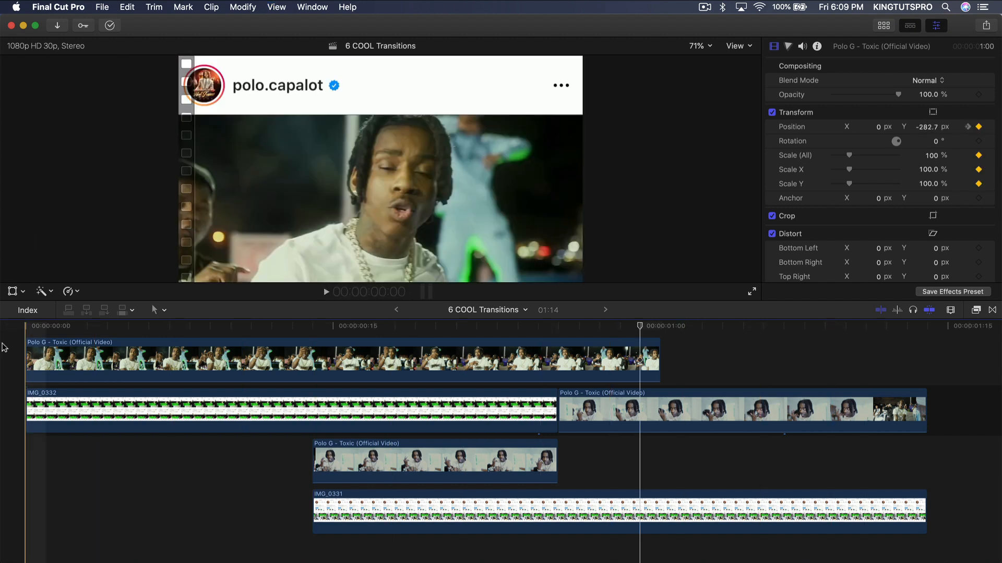
Step: Play the finished social-media-post transition again from its start to review the scroll and zoom into the second clip
{"action": "key", "text": "space"}
{"action": "key", "text": "space"}
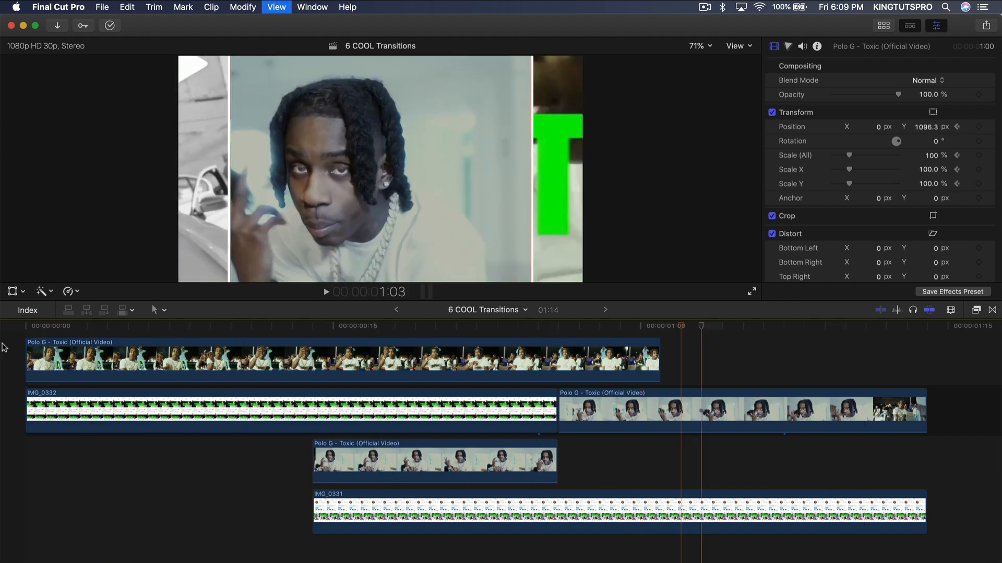
{"action": "key", "text": "space"}
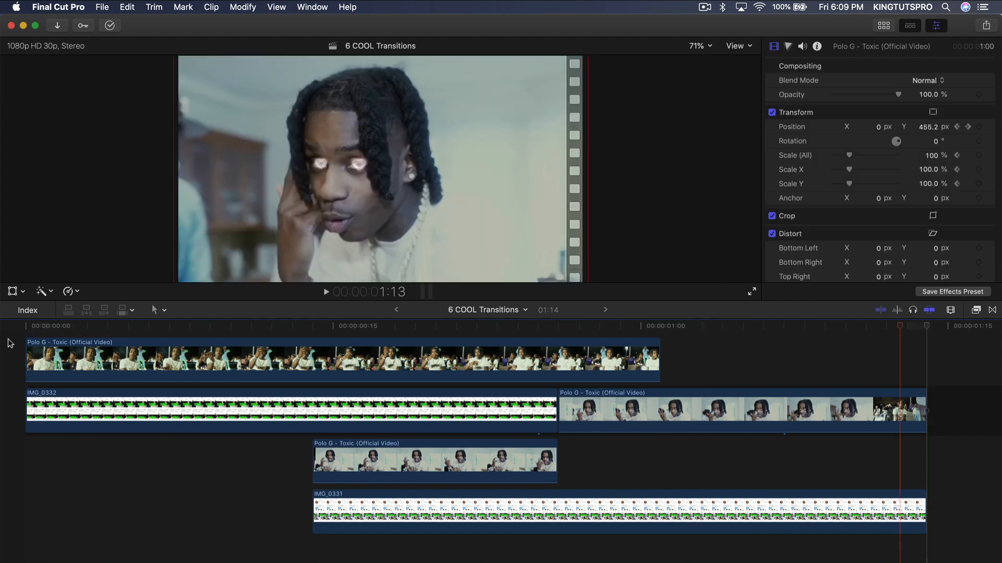
{"action": "key", "text": "Home"}
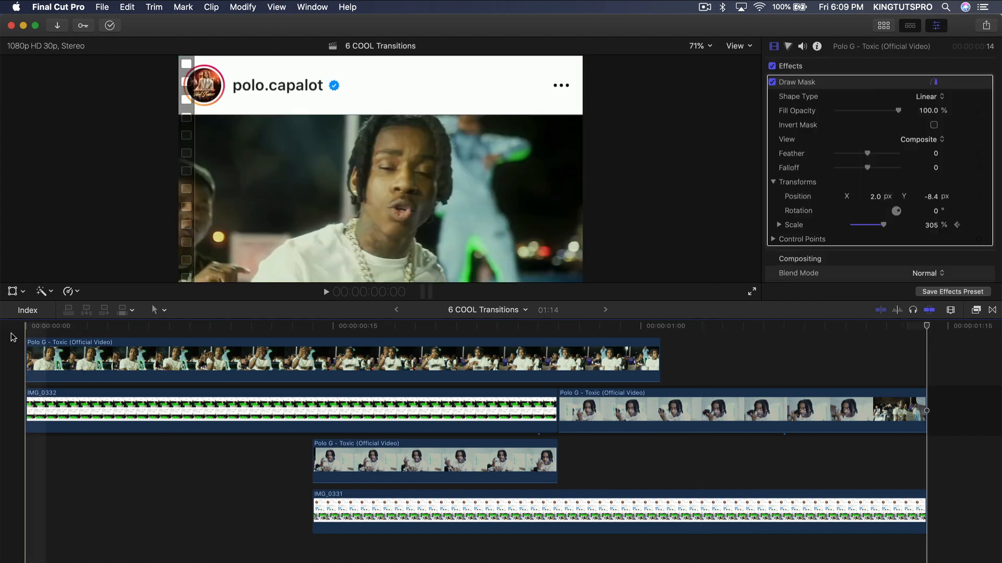
{"action": "key", "text": "space"}
{"action": "key", "text": "space"}
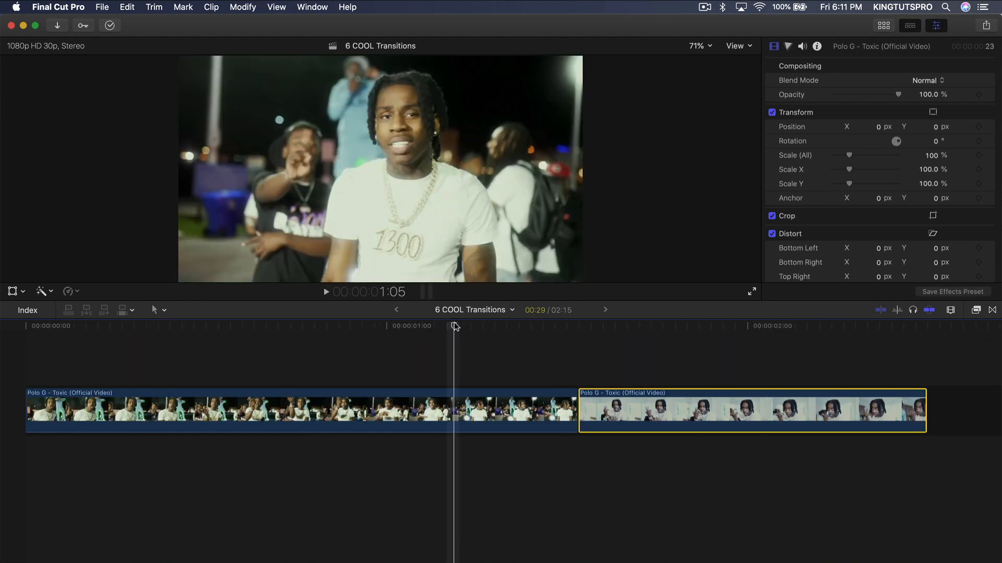
Step: Scrub through the two Polo G - Toxic clips and examine the footage on both sides of their cut
{"action": "left_click_drag", "start_coordinate": [454, 325], "coordinate": [200, 326]}
{"action": "left_click_drag", "start_coordinate": [645, 366], "coordinate": [374, 368]}
{"action": "left_click", "coordinate": [374, 369]}
{"action": "left_click", "coordinate": [635, 402]}
{"action": "left_click_drag", "start_coordinate": [372, 328], "coordinate": [2, 341]}
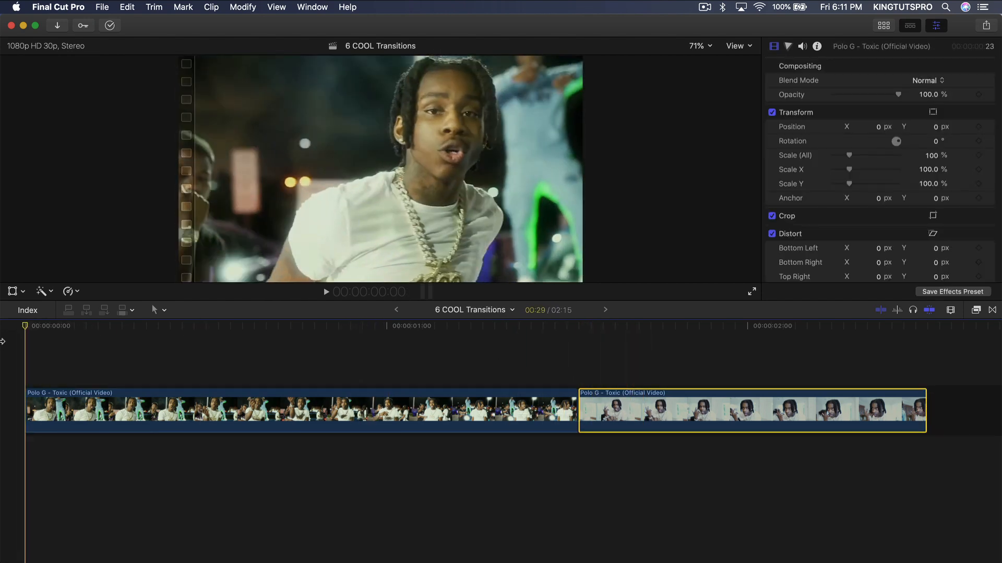
{"action": "left_click", "coordinate": [564, 407]}
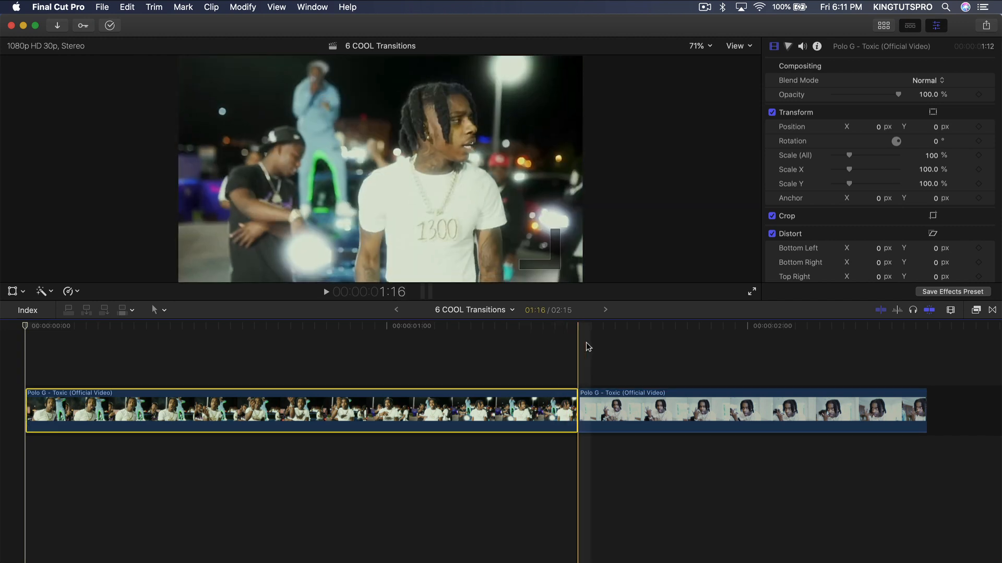
{"action": "left_click", "coordinate": [645, 408]}
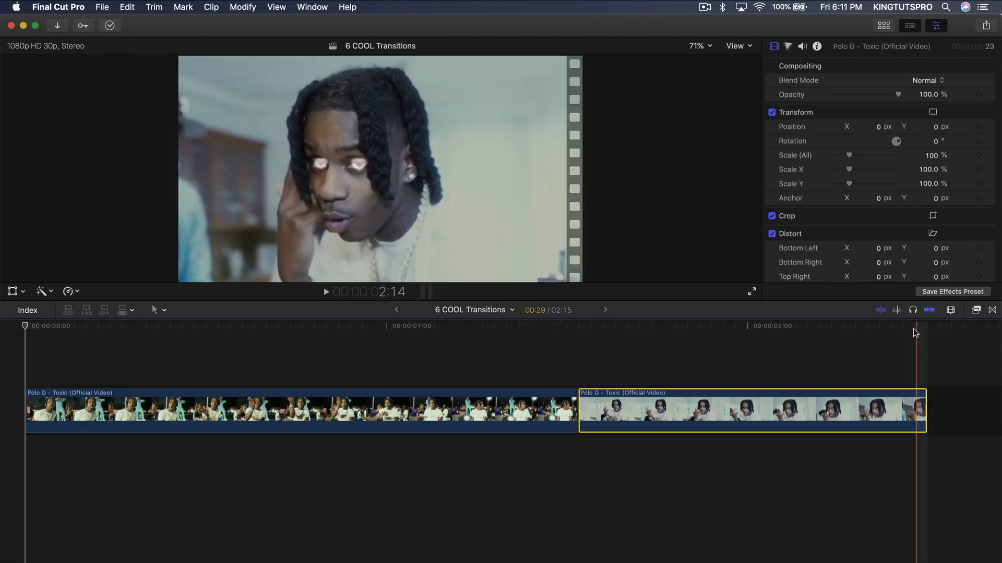
{"action": "left_click", "coordinate": [313, 411]}
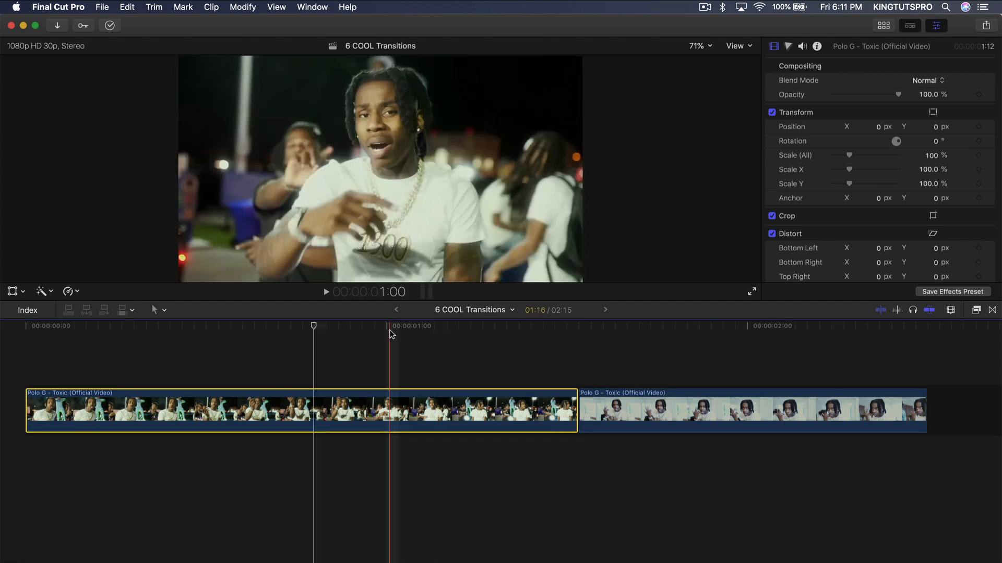
Step: Bring up the June 2022 media and preview the imported post screenshots IMG_0331 and IMG_0332
{"action": "left_click", "coordinate": [884, 25]}
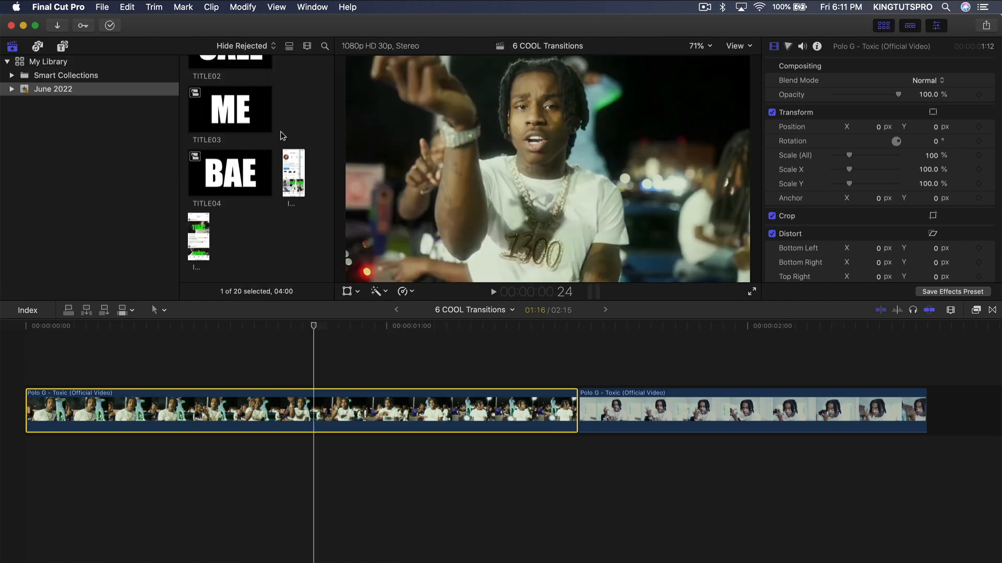
{"action": "left_click", "coordinate": [284, 214]}
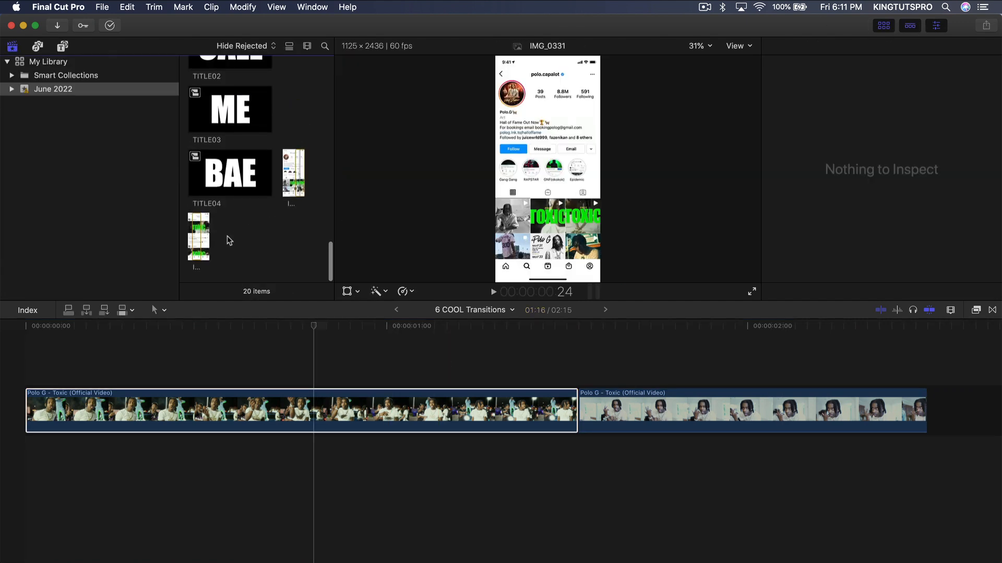
{"action": "left_click", "coordinate": [195, 224]}
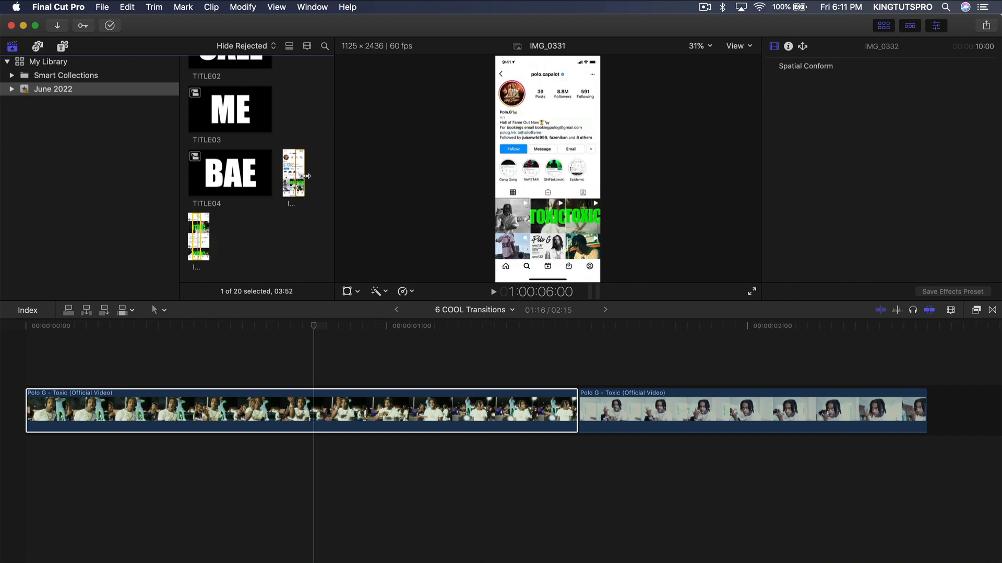
{"action": "left_click", "coordinate": [292, 164]}
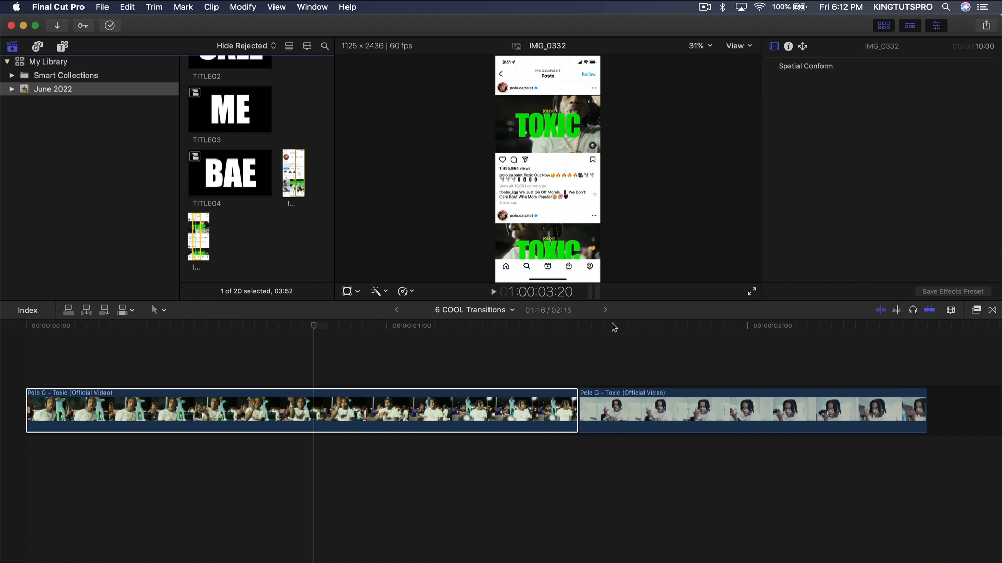
Step: Insert IMG_0332 at the start of the timeline ahead of both video clips, trimmed to about 1:22 long
{"action": "left_click_drag", "start_coordinate": [641, 371], "coordinate": [453, 397]}
{"action": "left_click", "coordinate": [181, 347]}
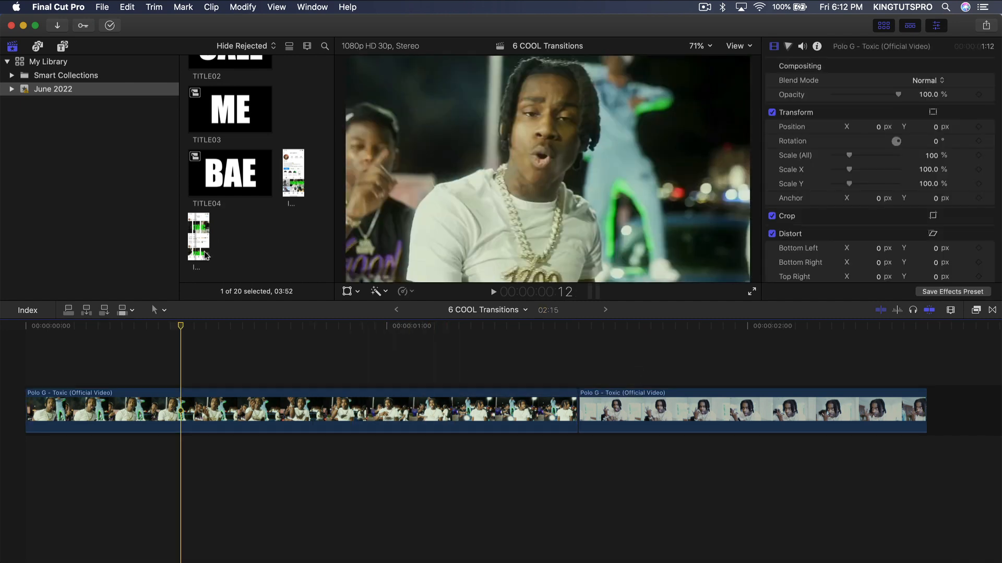
{"action": "left_click", "coordinate": [205, 255]}
{"action": "left_click", "coordinate": [271, 395]}
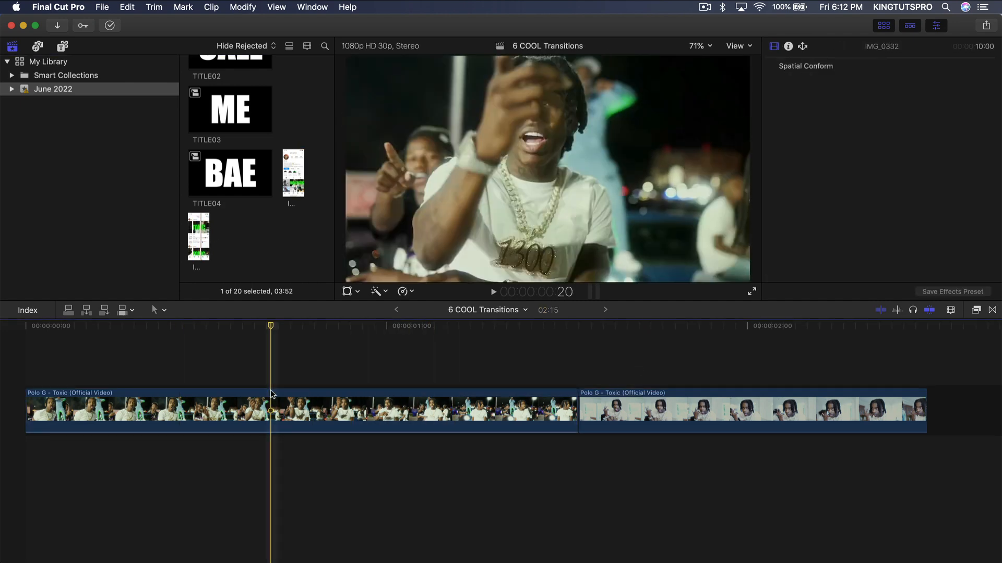
{"action": "left_click_drag", "start_coordinate": [272, 327], "coordinate": [462, 330]}
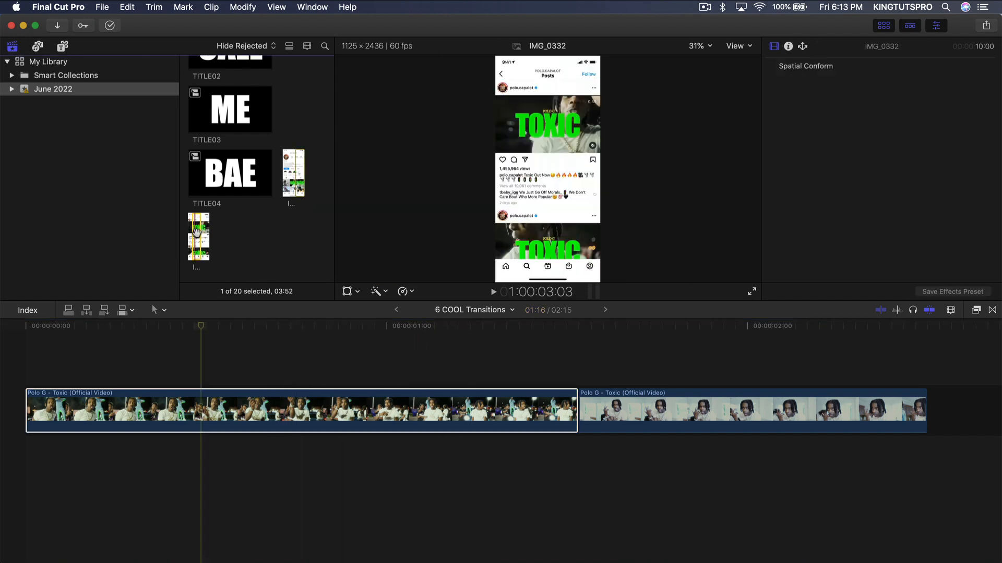
{"action": "left_click_drag", "start_coordinate": [199, 235], "coordinate": [31, 417]}
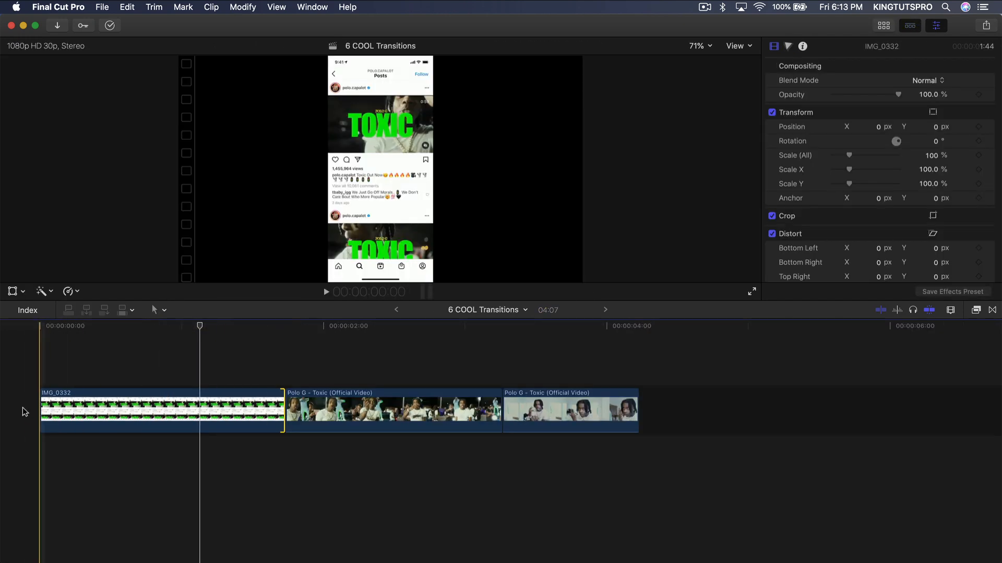
Step: Fit the whole sequence in the timeline and scale IMG_0332 to 390% so the post fills the frame width
{"action": "key", "text": "space"}
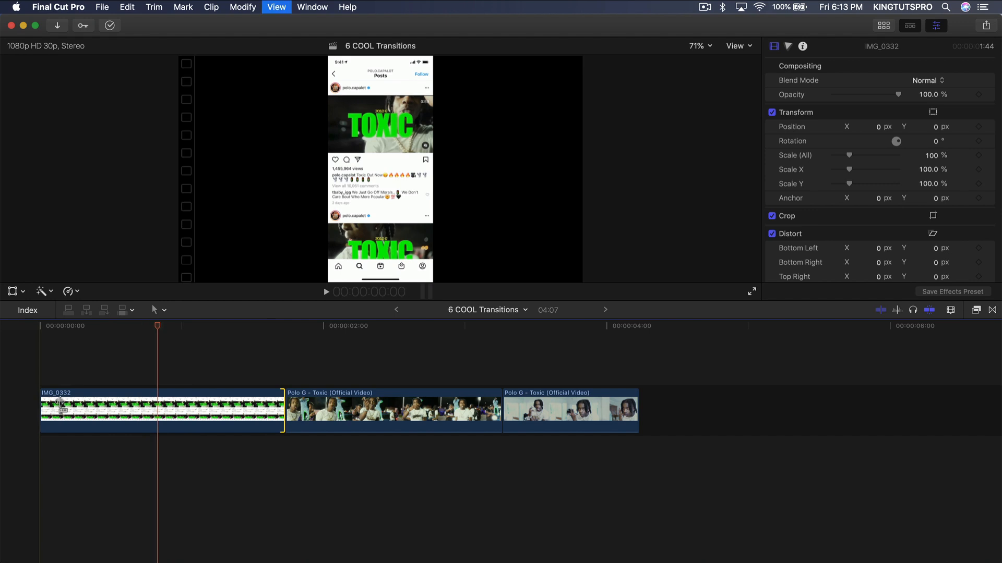
{"action": "key", "text": "space"}
{"action": "key", "text": "shift+z"}
{"action": "left_click", "coordinate": [200, 400]}
{"action": "left_click_drag", "start_coordinate": [215, 328], "coordinate": [153, 335]}
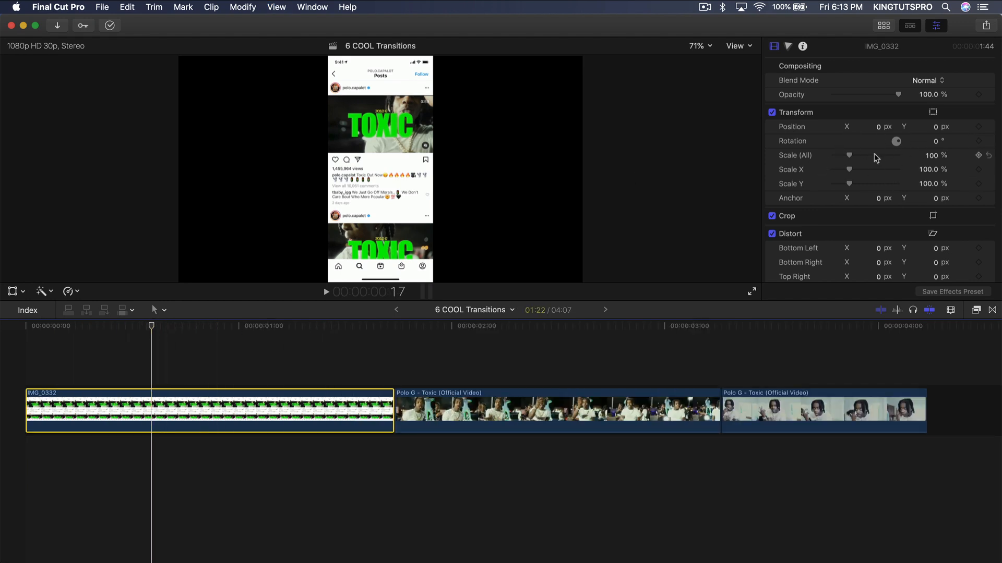
{"action": "left_click", "coordinate": [940, 159]}
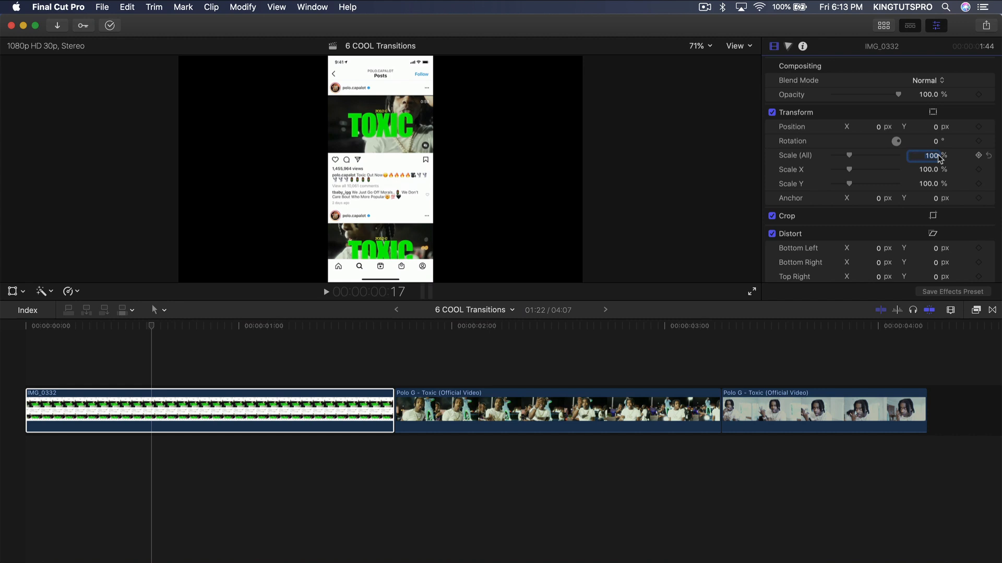
{"action": "key", "text": "Return"}
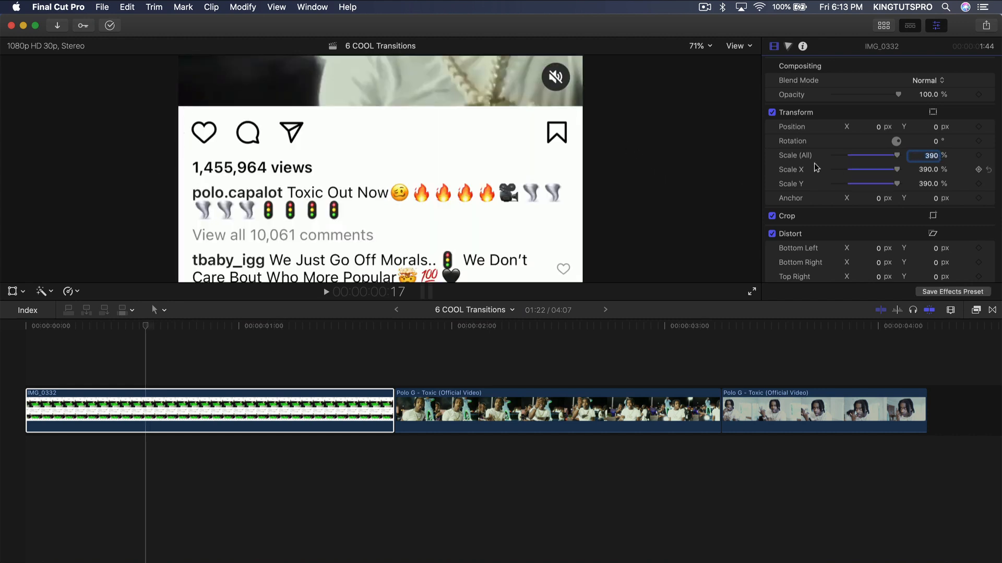
Step: Try a smaller scale of 385% on IMG_0332 and undo the reduction
{"action": "type", "text": "385"}
{"action": "key", "text": "Return"}
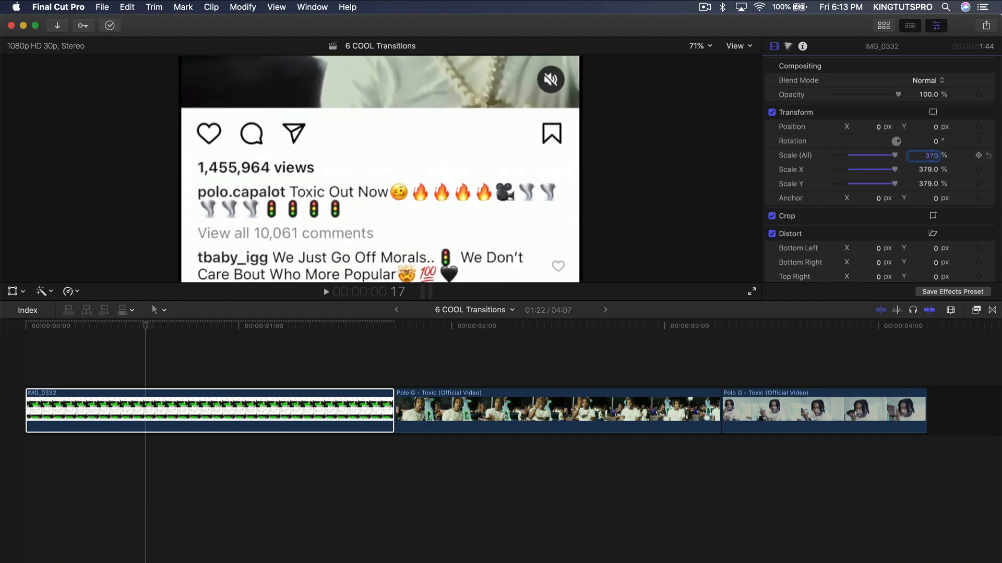
{"action": "left_click_drag", "start_coordinate": [931, 155], "coordinate": [931, 154]}
{"action": "key", "text": "super+z"}
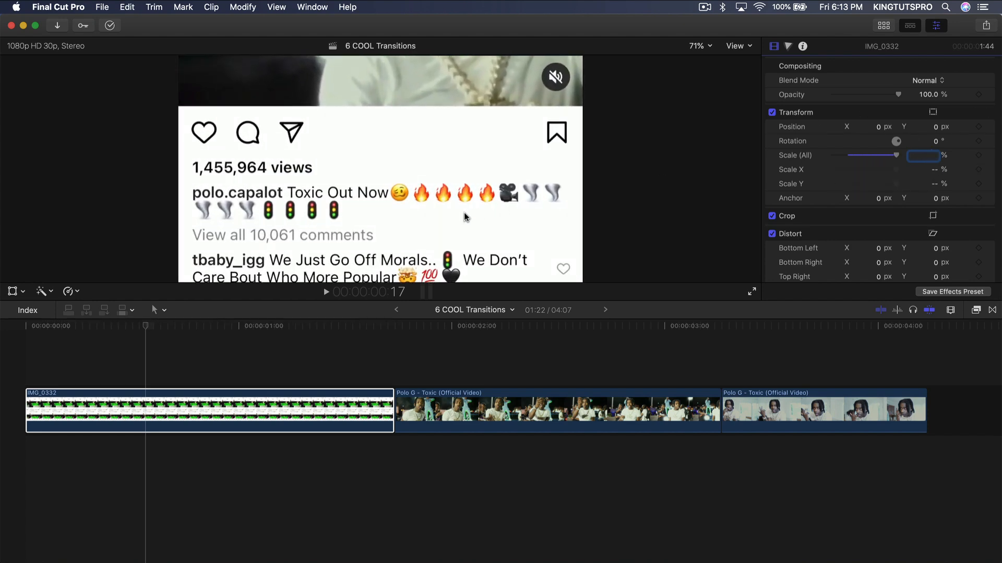
Step: At the first frame of IMG_0332, set its Y position to -1106.9 px and add a position keyframe there
{"action": "left_click", "coordinate": [128, 358]}
{"action": "left_click", "coordinate": [131, 404]}
{"action": "left_click_drag", "start_coordinate": [124, 329], "coordinate": [11, 328]}
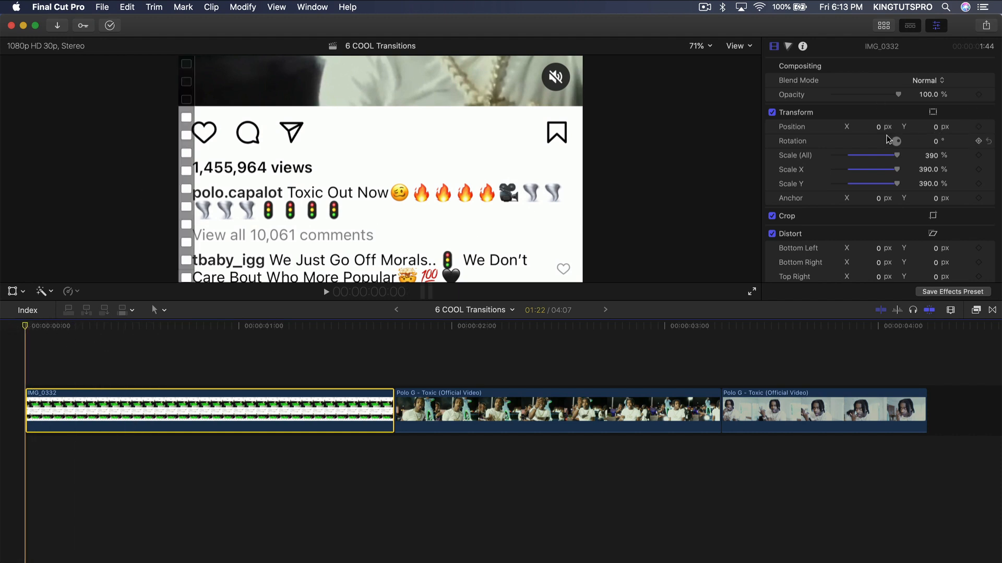
{"action": "left_click_drag", "start_coordinate": [938, 131], "coordinate": [938, 189]}
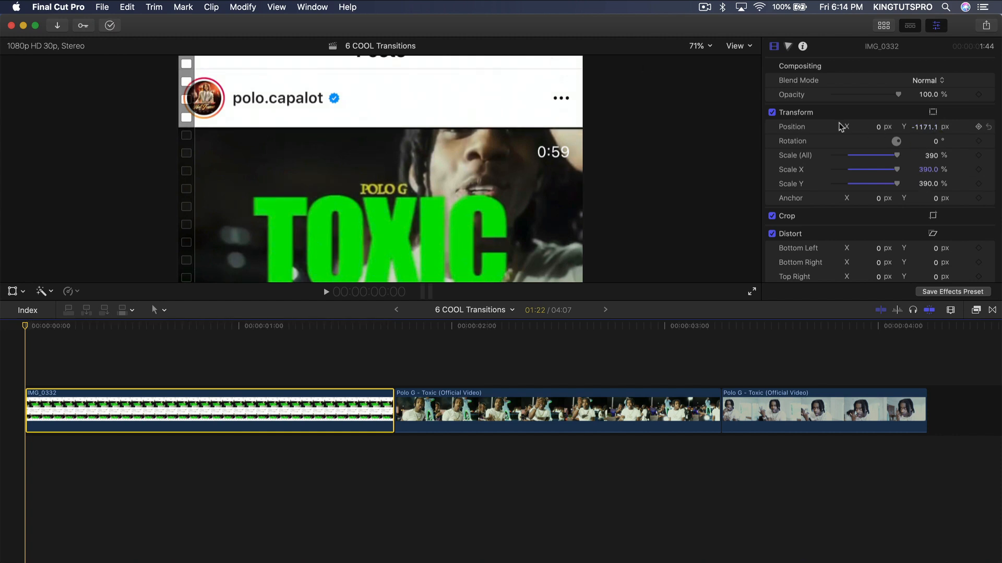
{"action": "left_click_drag", "start_coordinate": [924, 127], "coordinate": [924, 125]}
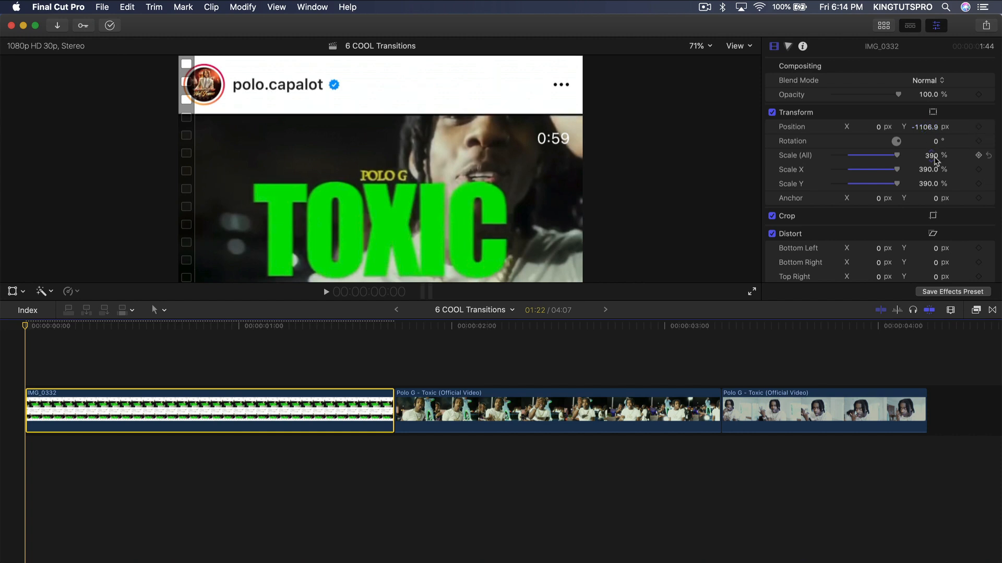
{"action": "left_click", "coordinate": [979, 126]}
Step: At frame 15 of IMG_0332, set the Y position to about 457 px and play back the scroll from the start
{"action": "left_click_drag", "start_coordinate": [22, 328], "coordinate": [135, 331]}
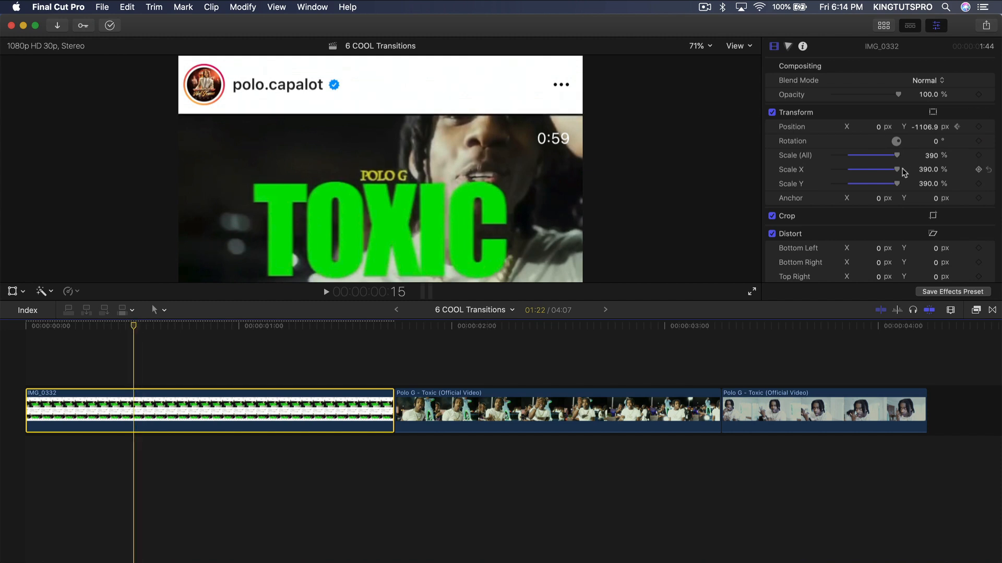
{"action": "left_click_drag", "start_coordinate": [924, 129], "coordinate": [923, 127]}
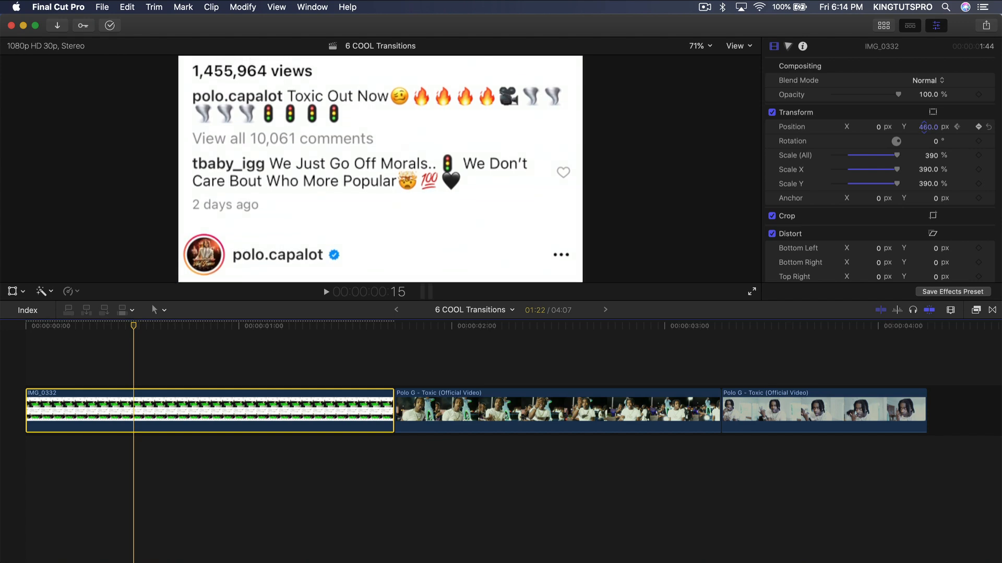
{"action": "left_click_drag", "start_coordinate": [136, 326], "coordinate": [3, 336]}
{"action": "key", "text": "space"}
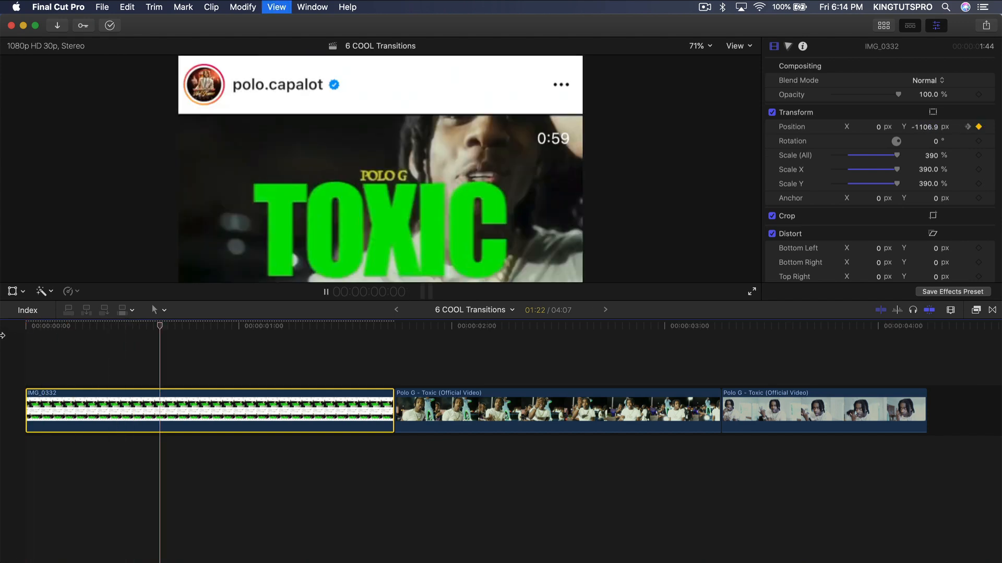
{"action": "key", "text": "space"}
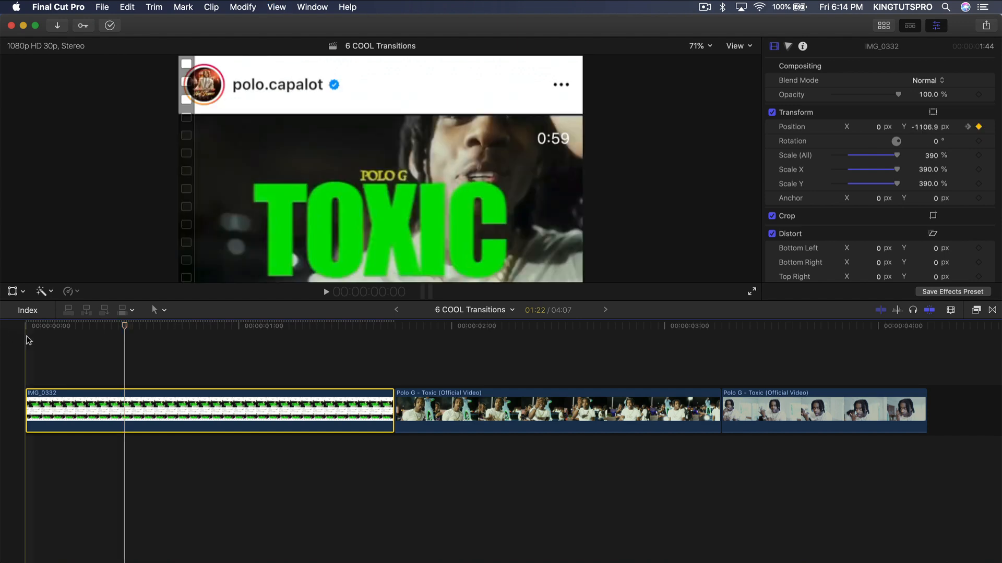
Step: Move IMG_0332's second position keyframe to frame 20 in its video animation, preview the slower scroll, and hide the animation
{"action": "right_click", "coordinate": [92, 395]}
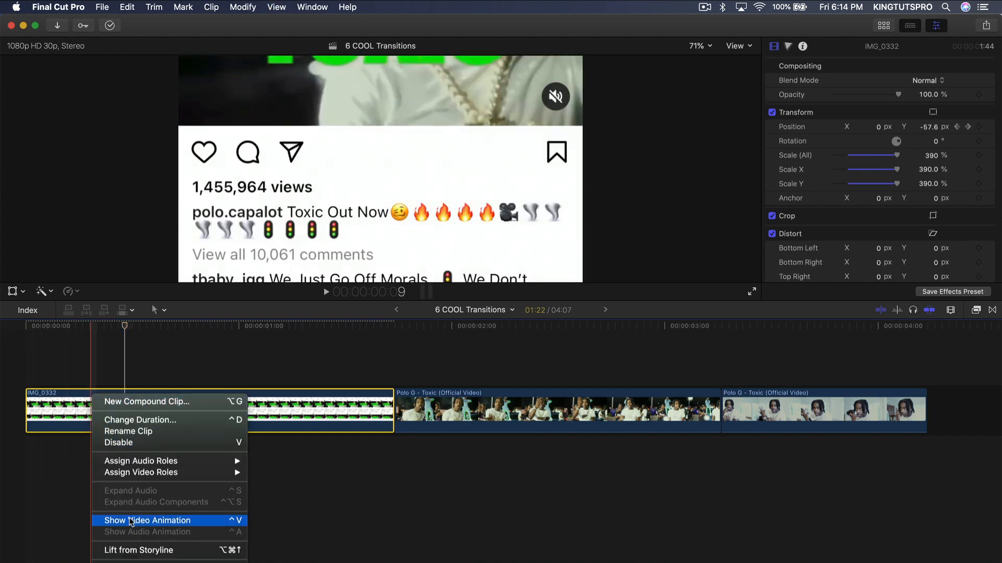
{"action": "left_click", "coordinate": [132, 520]}
{"action": "left_click_drag", "start_coordinate": [133, 359], "coordinate": [175, 359]}
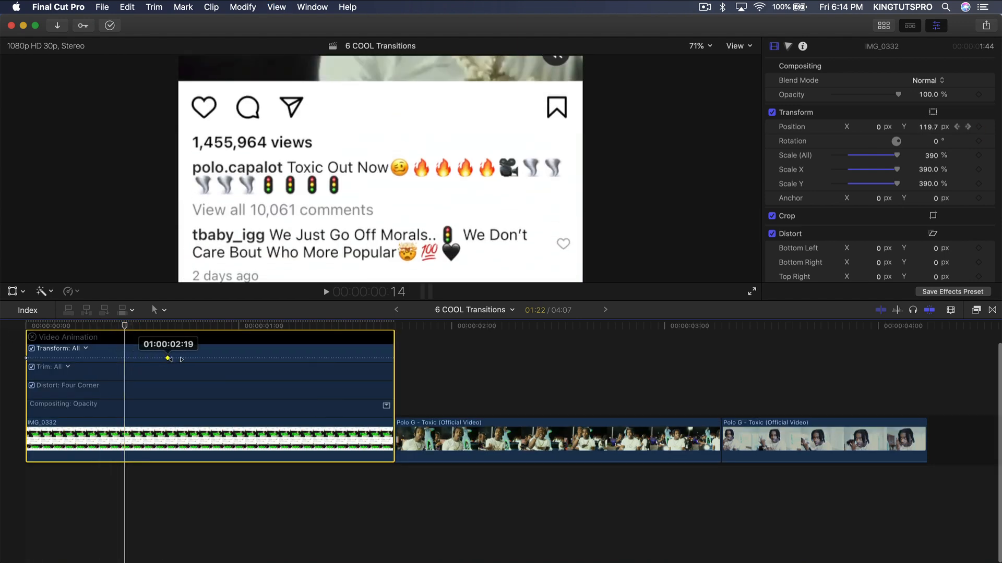
{"action": "key", "text": "space"}
{"action": "key", "text": "space"}
{"action": "key", "text": "space"}
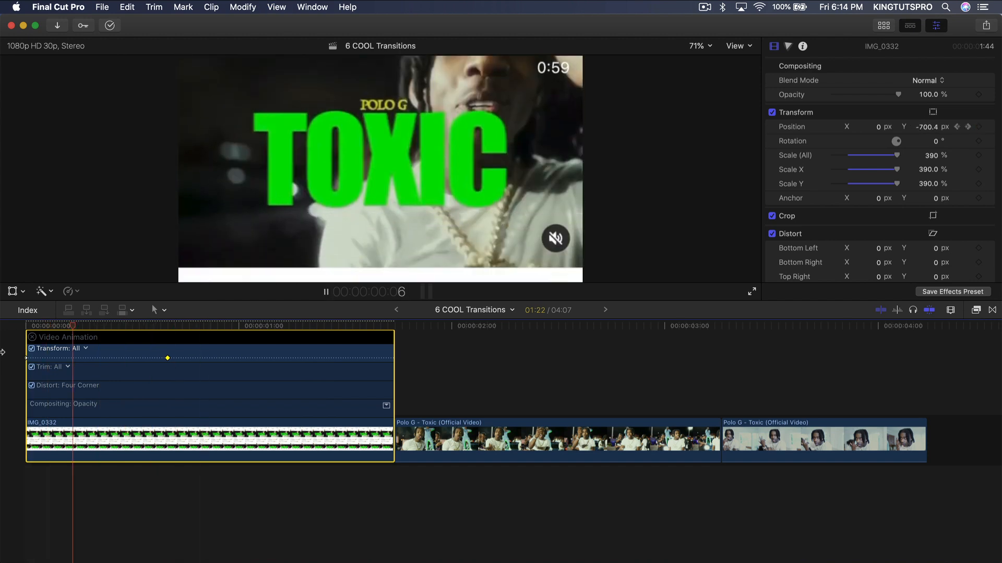
{"action": "key", "text": "space"}
{"action": "left_click", "coordinate": [31, 337]}
Step: Add a position keyframe to IMG_0332 at frame 21, one frame after the scroll ends
{"action": "left_click", "coordinate": [154, 327]}
{"action": "key", "text": "Left"}
{"action": "left_click", "coordinate": [167, 325]}
{"action": "key", "text": "Left"}
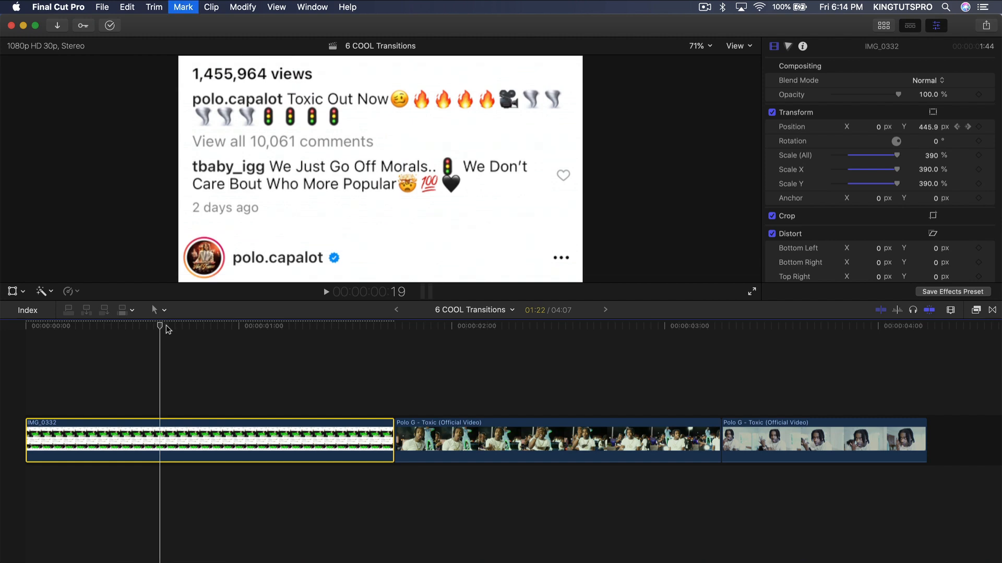
{"action": "left_click", "coordinate": [167, 326]}
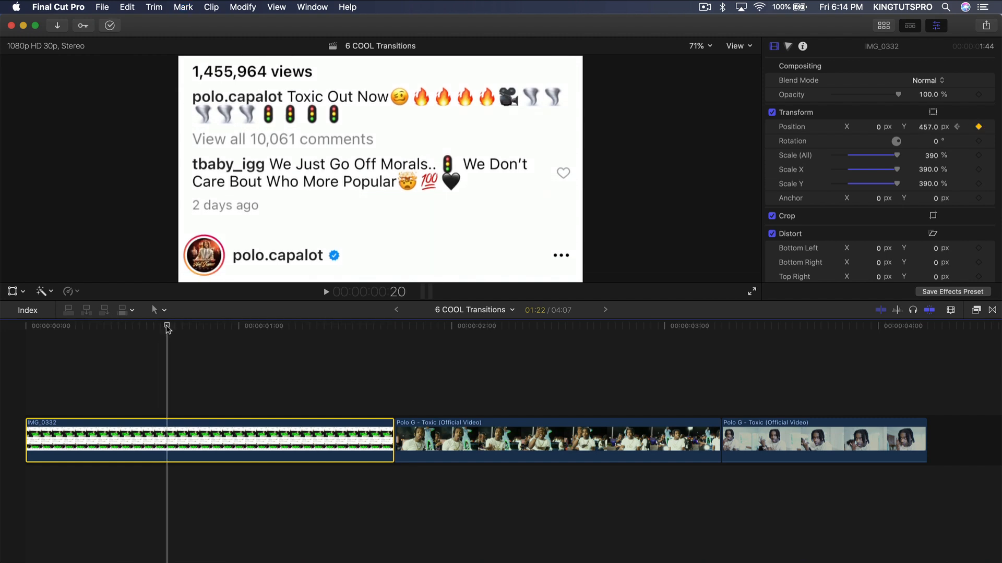
{"action": "key", "text": "Right"}
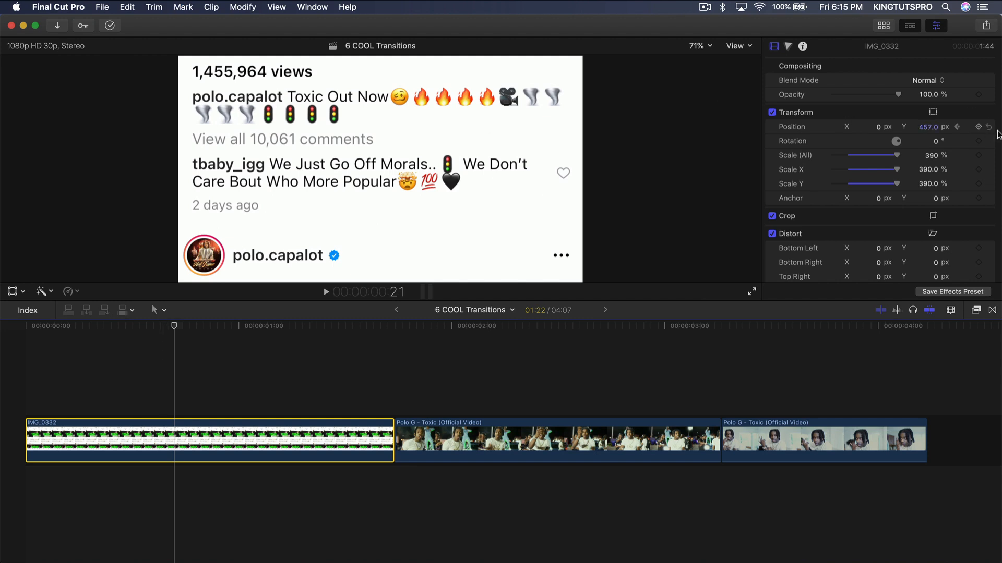
{"action": "left_click", "coordinate": [979, 127]}
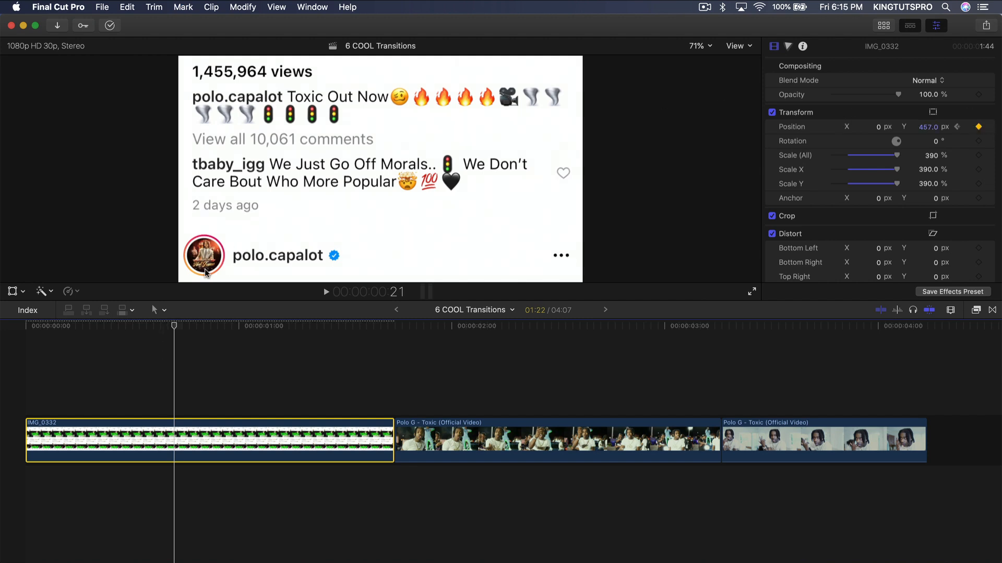
Step: At 1:00, increase IMG_0332's X position until it slides off the right of the frame, and play back the move from the start
{"action": "left_click_drag", "start_coordinate": [176, 328], "coordinate": [244, 328]}
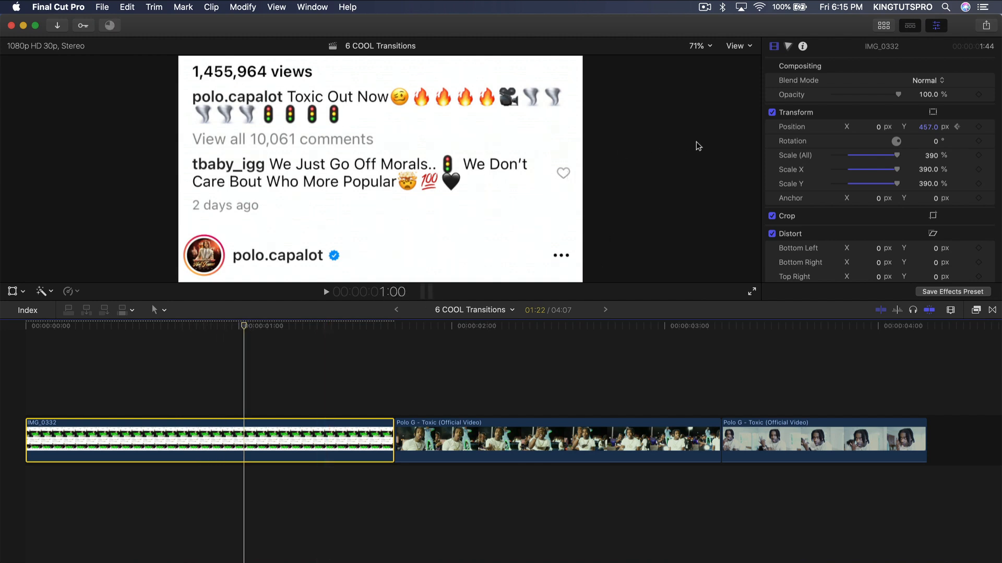
{"action": "left_click", "coordinate": [878, 126]}
{"action": "left_click_drag", "start_coordinate": [878, 128], "coordinate": [878, 21]}
{"action": "left_click_drag", "start_coordinate": [241, 326], "coordinate": [2, 338]}
{"action": "key", "text": "space"}
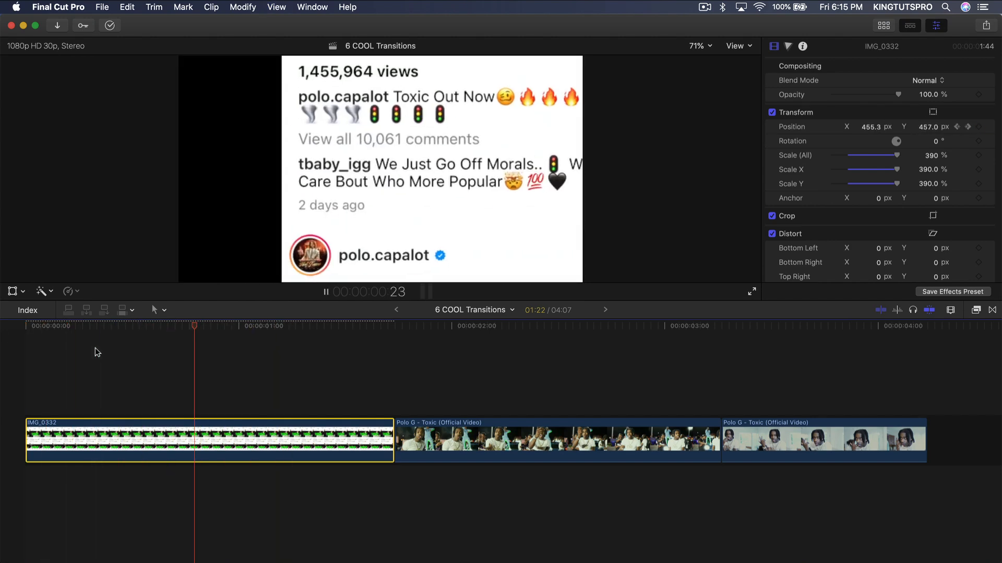
Step: Trim the end of IMG_0332 to about 1:03, close to where it has slid out of the frame
{"action": "left_click_drag", "start_coordinate": [393, 438], "coordinate": [246, 425]}
{"action": "key", "text": "Left"}
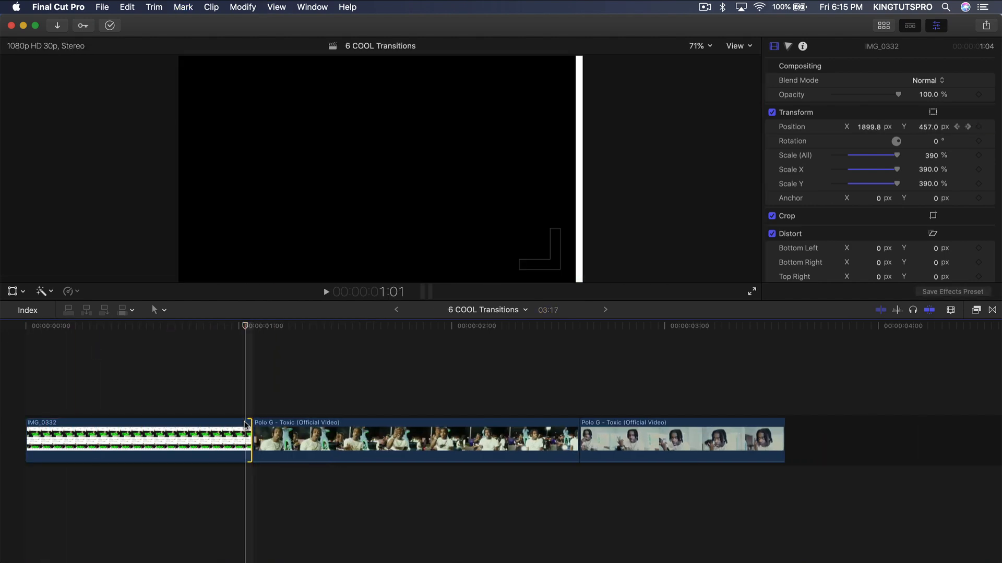
{"action": "key", "text": "Right"}
{"action": "key", "text": "Right"}
{"action": "key", "text": "Left"}
{"action": "key", "text": "Left"}
{"action": "key", "text": "Right"}
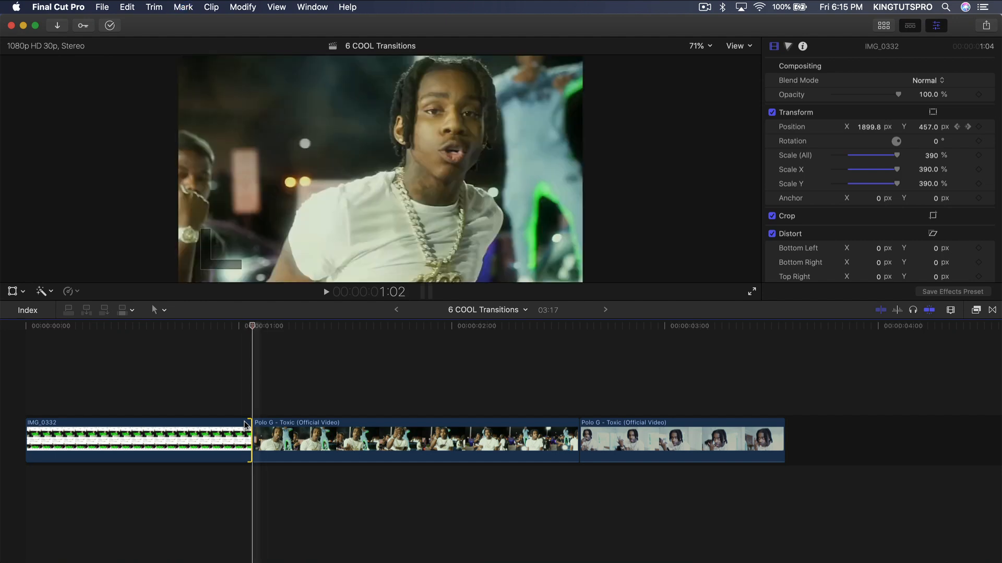
{"action": "left_click_drag", "start_coordinate": [248, 424], "coordinate": [256, 424]}
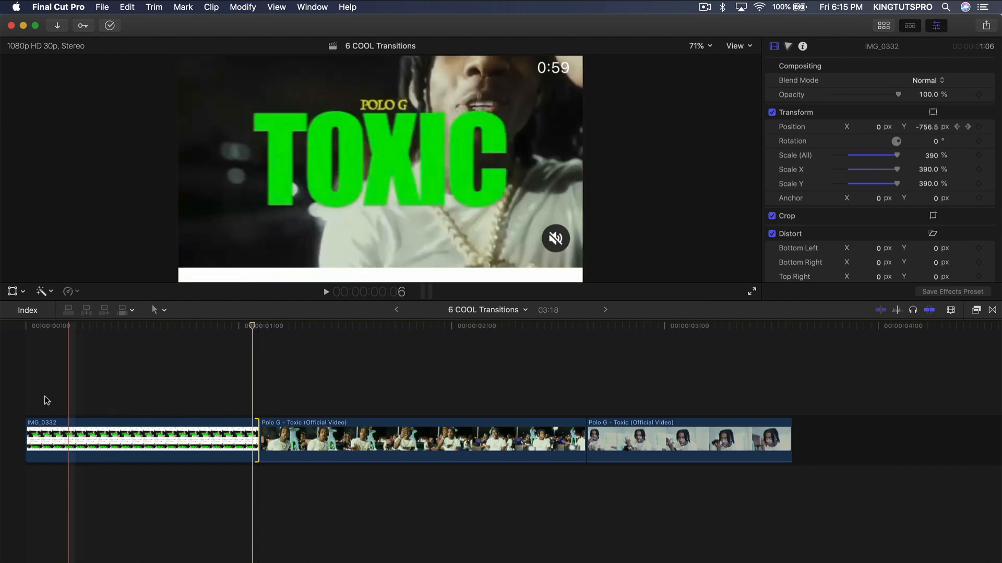
Step: Move the first Polo G - Toxic clip above IMG_0332 at the timeline start and trim its end to match IMG_0332's
{"action": "left_click", "coordinate": [297, 438]}
{"action": "key", "text": "v"}
{"action": "key", "text": "v"}
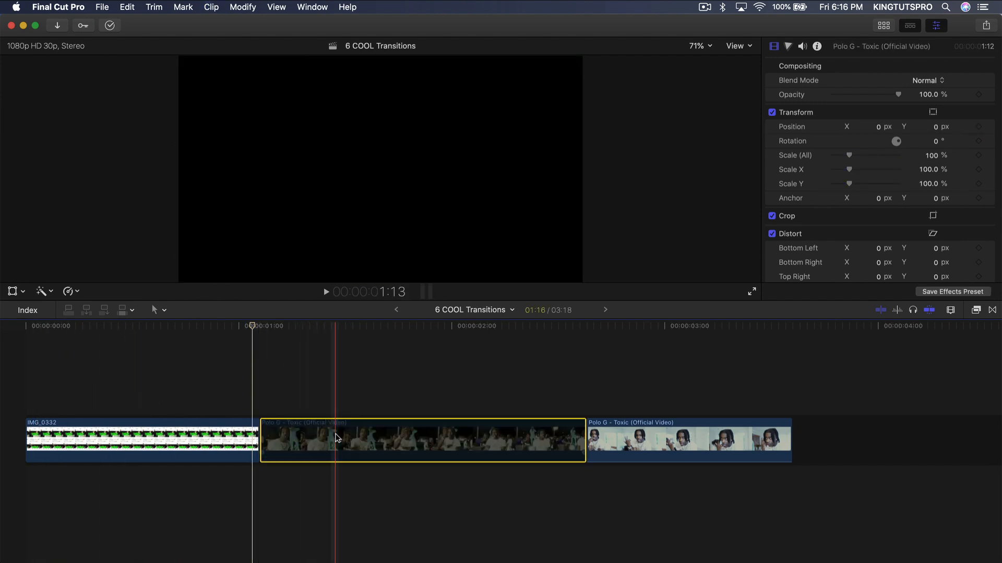
{"action": "left_click_drag", "start_coordinate": [364, 444], "coordinate": [130, 395]}
{"action": "key", "text": "super+equal"}
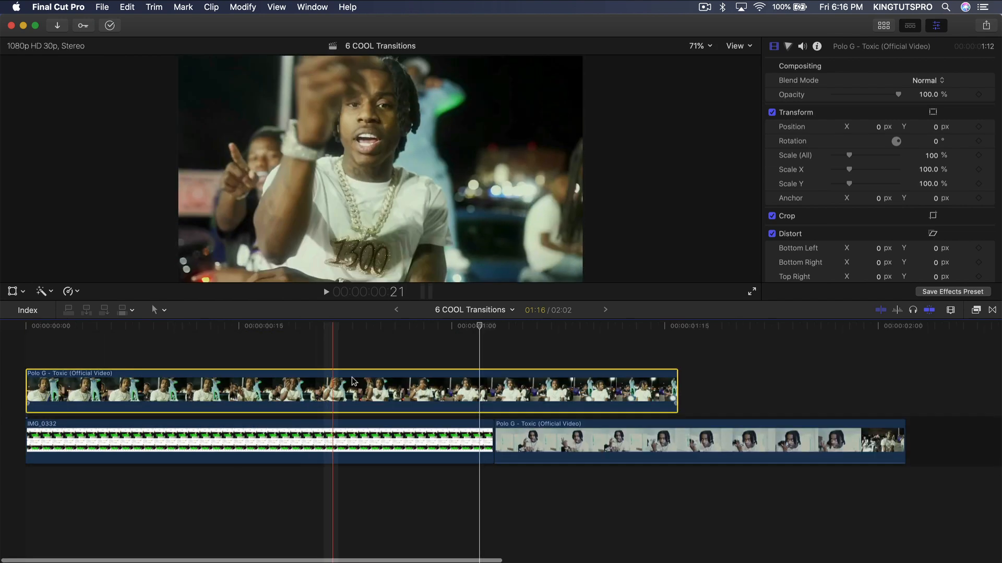
{"action": "left_click_drag", "start_coordinate": [677, 392], "coordinate": [492, 391]}
Step: At the upper clip's first frame, set its Y position to -278 px and add a position keyframe there
{"action": "left_click", "coordinate": [29, 391]}
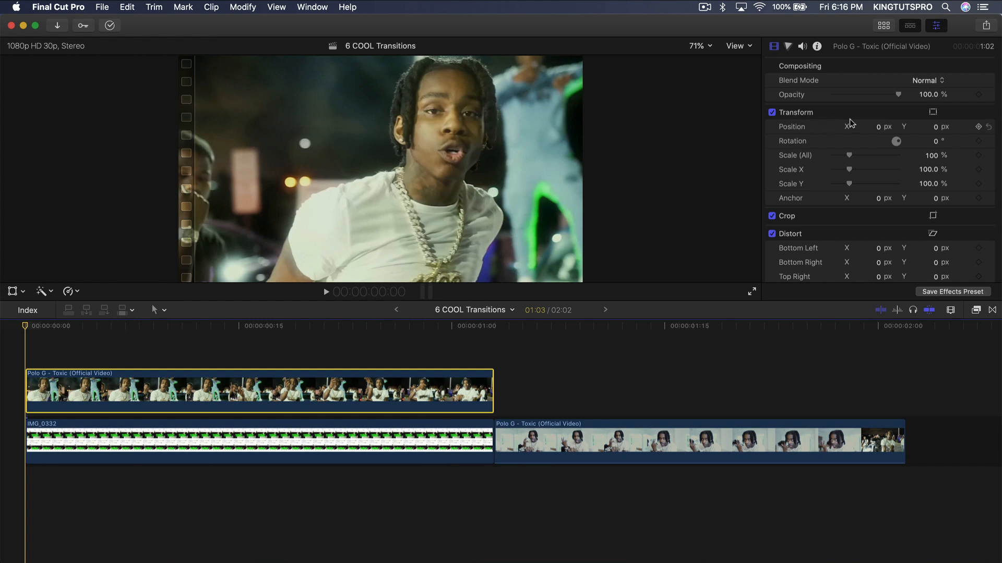
{"action": "left_click_drag", "start_coordinate": [937, 128], "coordinate": [938, 273]}
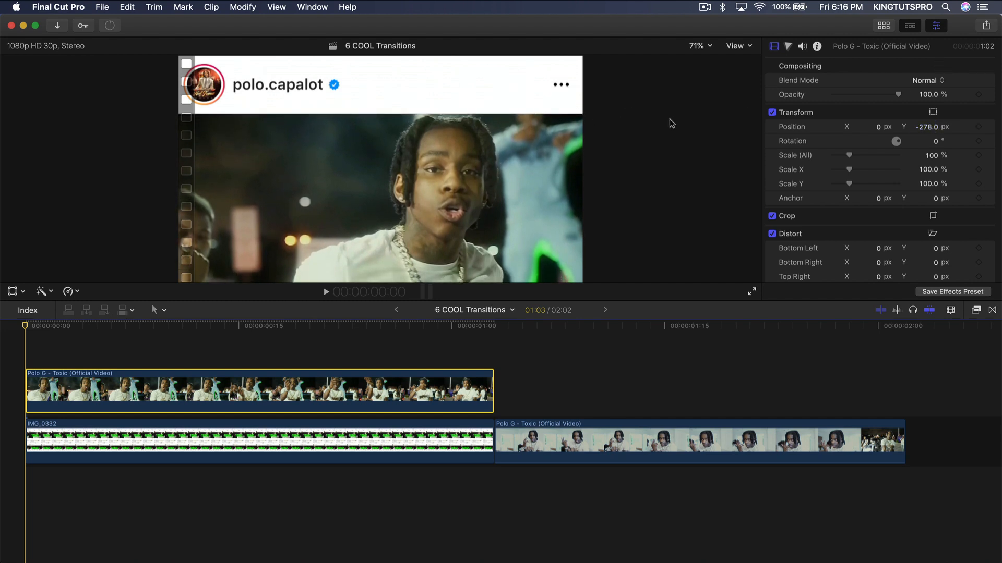
{"action": "left_click", "coordinate": [983, 127]}
Step: Keyframe the upper clip's Y position to follow the screenshot's scroll, reaching 1142 px by frame 16, and play back the result
{"action": "key", "text": "Right"}
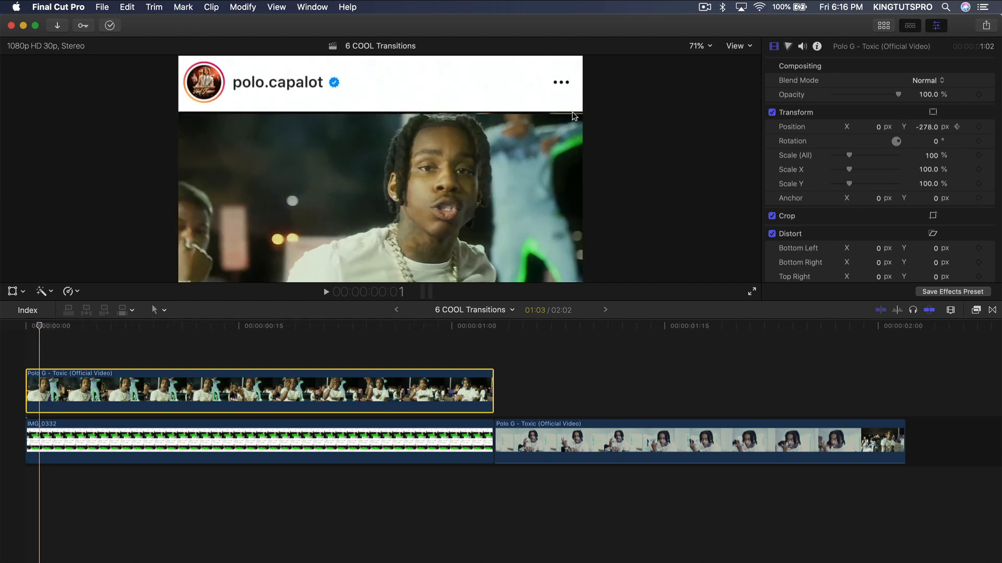
{"action": "key", "text": "Right"}
{"action": "key", "text": "Right"}
{"action": "left_click_drag", "start_coordinate": [926, 127], "coordinate": [932, 128]}
{"action": "key", "text": "Right"}
{"action": "key", "text": "Right"}
{"action": "key", "text": "Right"}
{"action": "key", "text": "Right"}
{"action": "key", "text": "Right"}
{"action": "key", "text": "Right"}
{"action": "key", "text": "Right"}
{"action": "key", "text": "Right"}
{"action": "key", "text": "Right"}
{"action": "key", "text": "Right"}
{"action": "key", "text": "Right"}
{"action": "key", "text": "Right"}
{"action": "key", "text": "Right"}
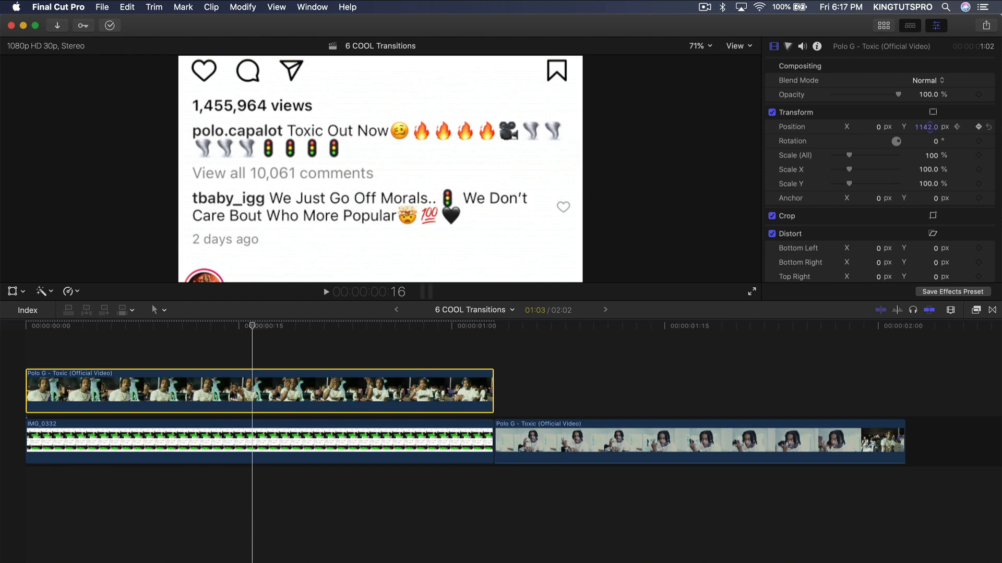
{"action": "left_click_drag", "start_coordinate": [252, 326], "coordinate": [2, 345]}
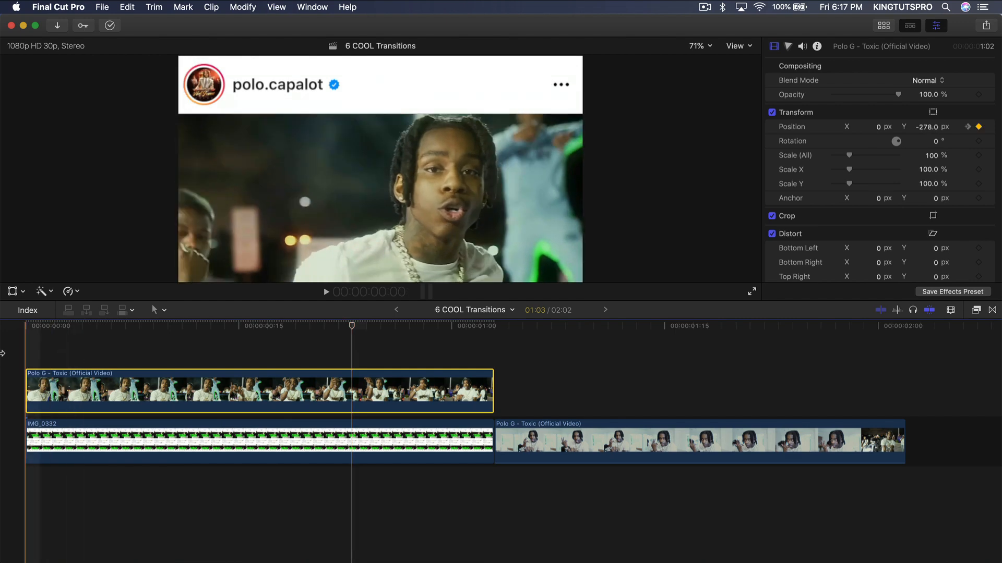
{"action": "key", "text": "space"}
{"action": "key", "text": "space"}
{"action": "key", "text": "space"}
Step: Try the last Polo G - Toxic clip beneath IMG_0332 from frame 22, preview the slide reveal, and return the clip to follow IMG_0332
{"action": "left_click_drag", "start_coordinate": [245, 330], "coordinate": [333, 341]}
{"action": "left_click", "coordinate": [513, 437]}
{"action": "left_click_drag", "start_coordinate": [513, 437], "coordinate": [358, 488]}
{"action": "key", "text": "space"}
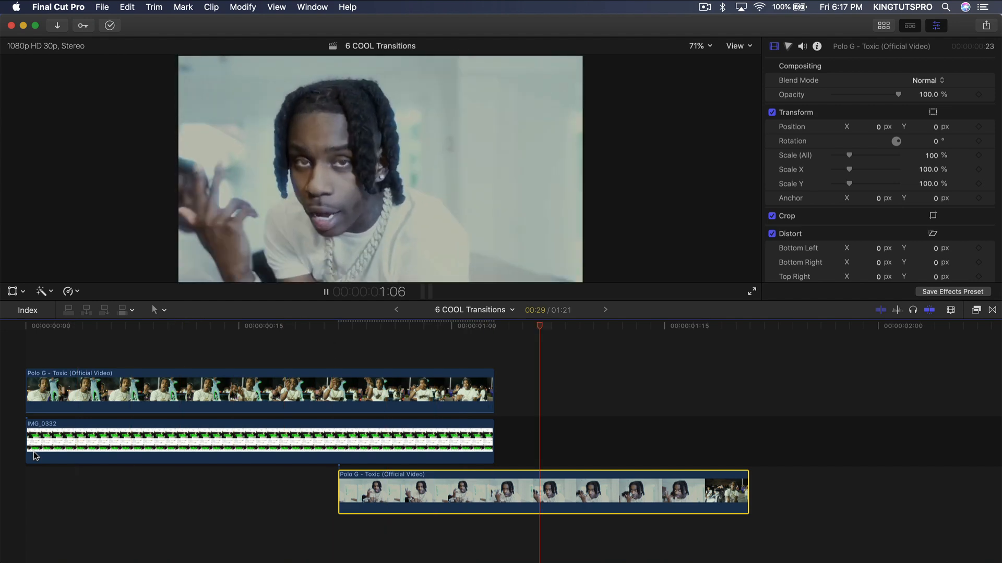
{"action": "key", "text": "space"}
{"action": "key", "text": "space"}
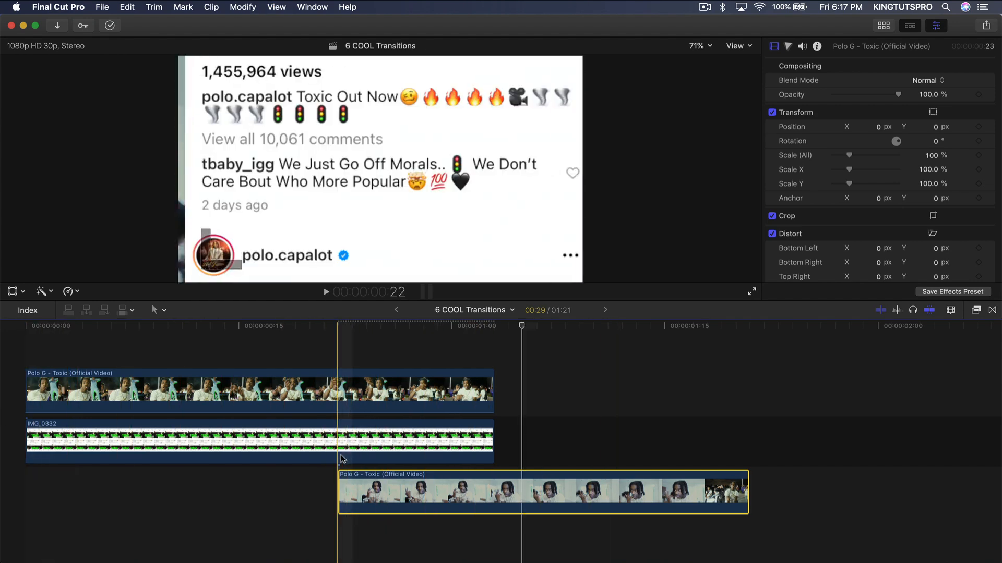
{"action": "left_click_drag", "start_coordinate": [387, 501], "coordinate": [542, 450]}
Step: Insert the IMG_0331 profile screenshot from the June 2022 event between IMG_0332 and the last Polo G - Toxic clip
{"action": "left_click", "coordinate": [886, 26]}
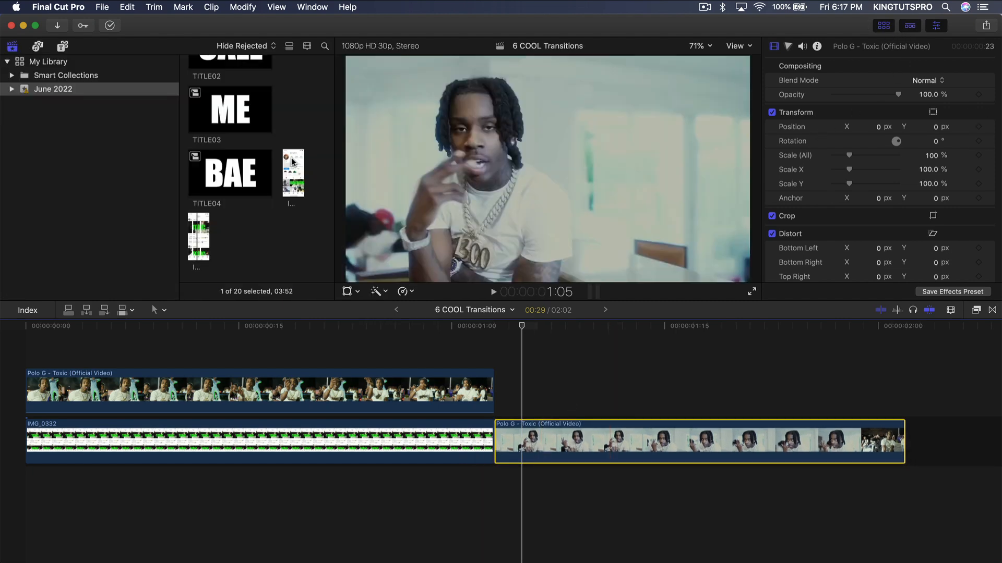
{"action": "left_click", "coordinate": [291, 166]}
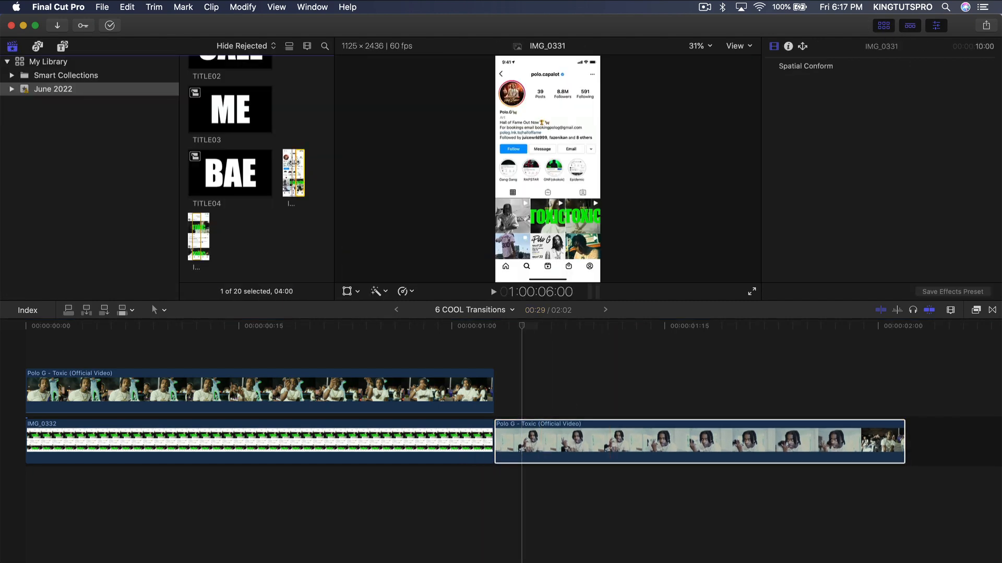
{"action": "left_click_drag", "start_coordinate": [416, 363], "coordinate": [510, 446]}
{"action": "key", "text": "shift+z"}
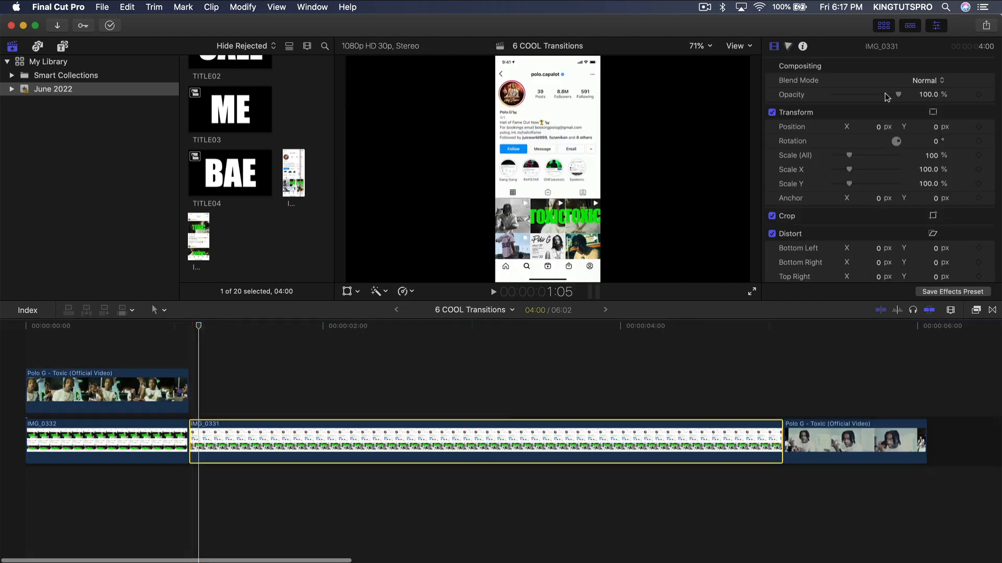
{"action": "key", "text": "ctrl+super+1"}
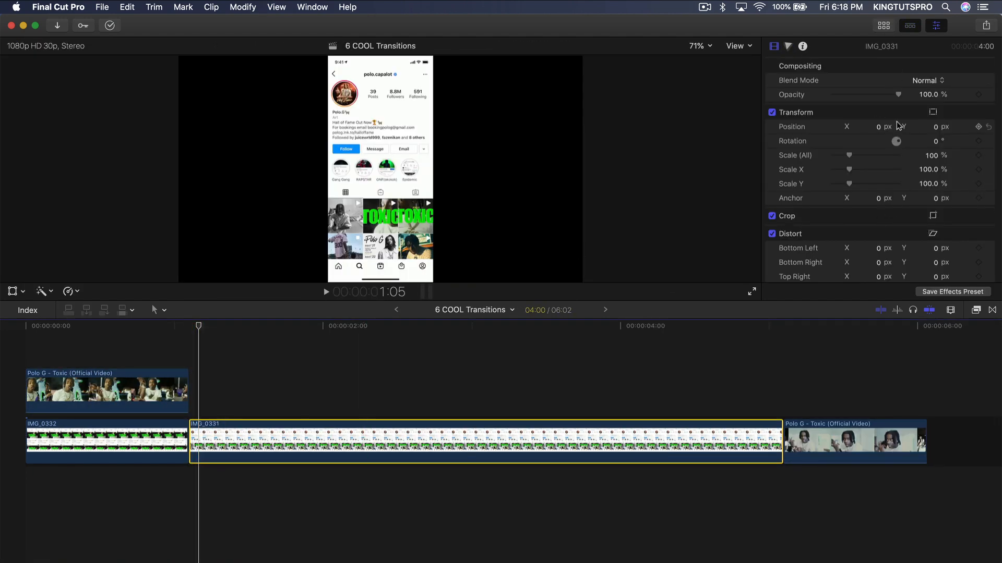
Step: Scale IMG_0331 to 390% and set its Y position to 855 px to frame the post grid
{"action": "left_click", "coordinate": [933, 155]}
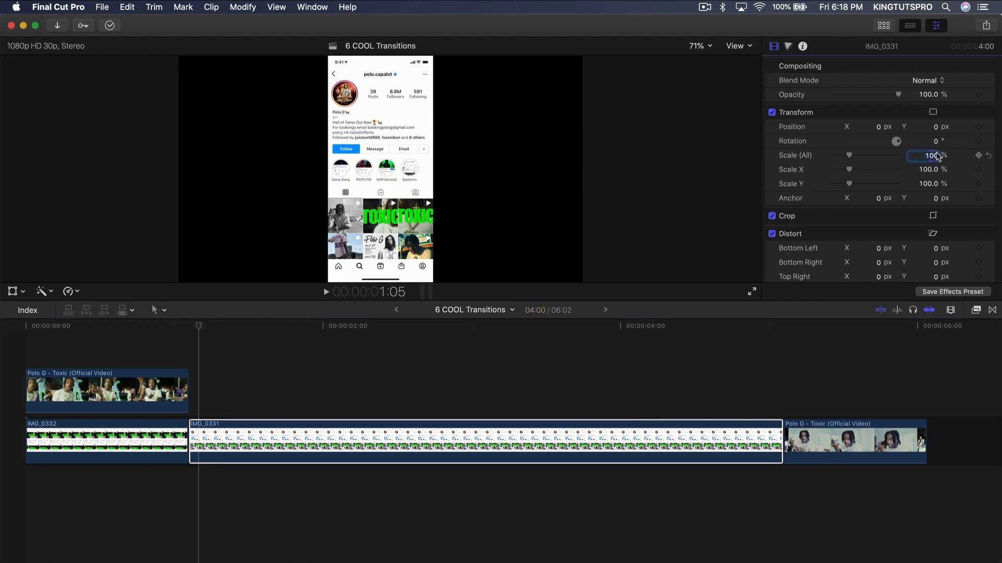
{"action": "type", "text": "390"}
{"action": "key", "text": "Return"}
{"action": "left_click_drag", "start_coordinate": [934, 127], "coordinate": [934, 60]}
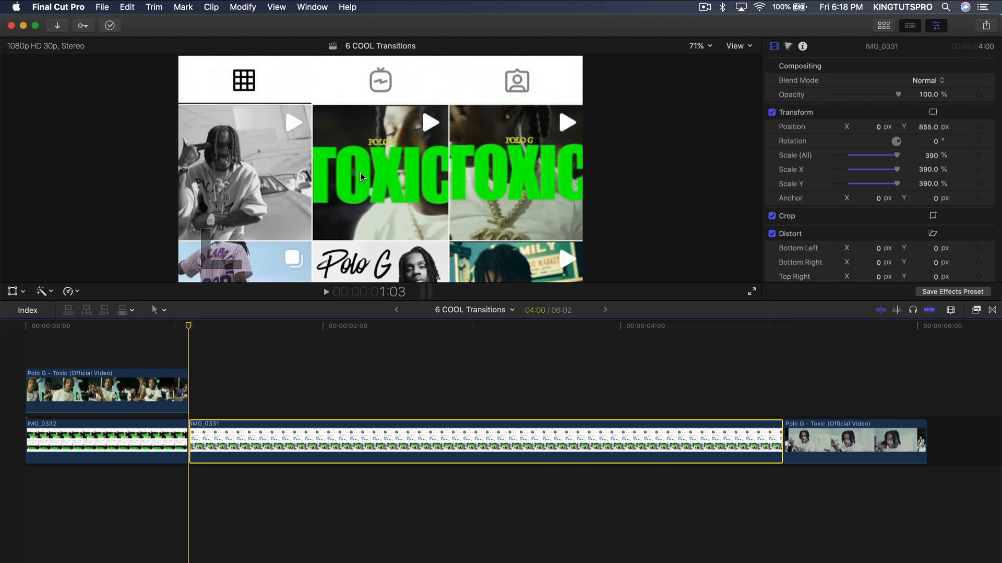
Step: Show the horizon overlay in the viewer and set IMG_0331's Y position to 869 px
{"action": "left_click", "coordinate": [748, 47]}
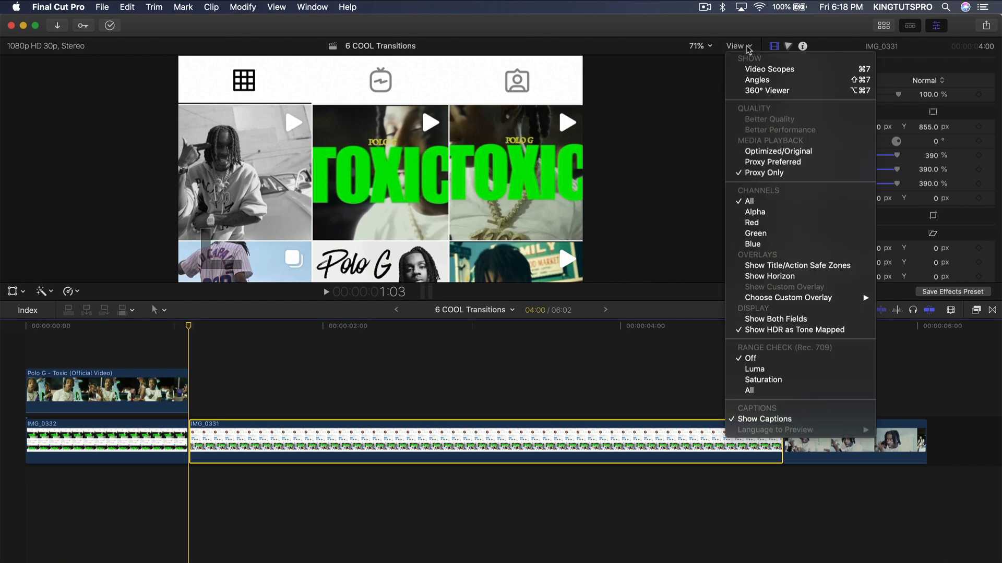
{"action": "left_click", "coordinate": [770, 276]}
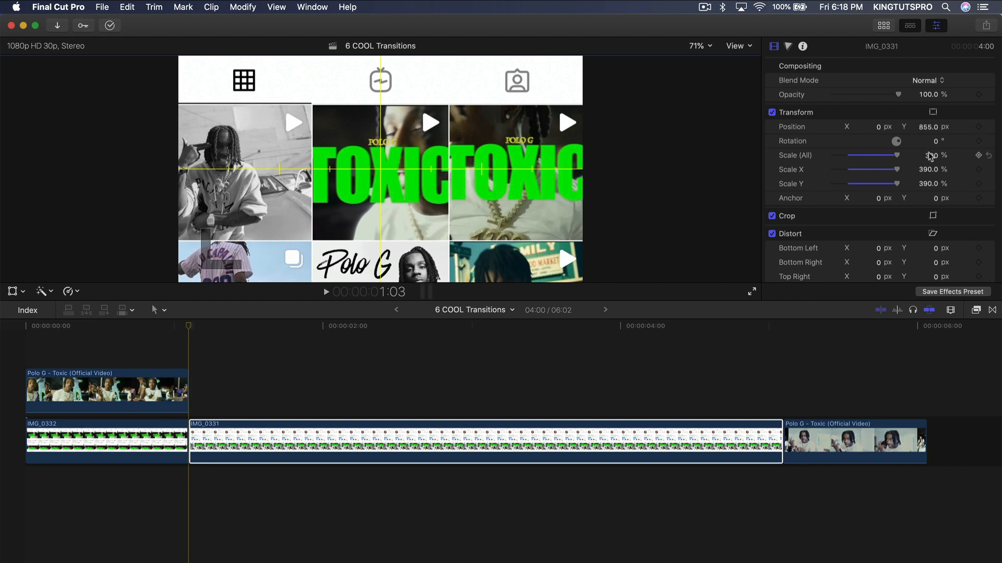
{"action": "left_click_drag", "start_coordinate": [931, 129], "coordinate": [931, 119]}
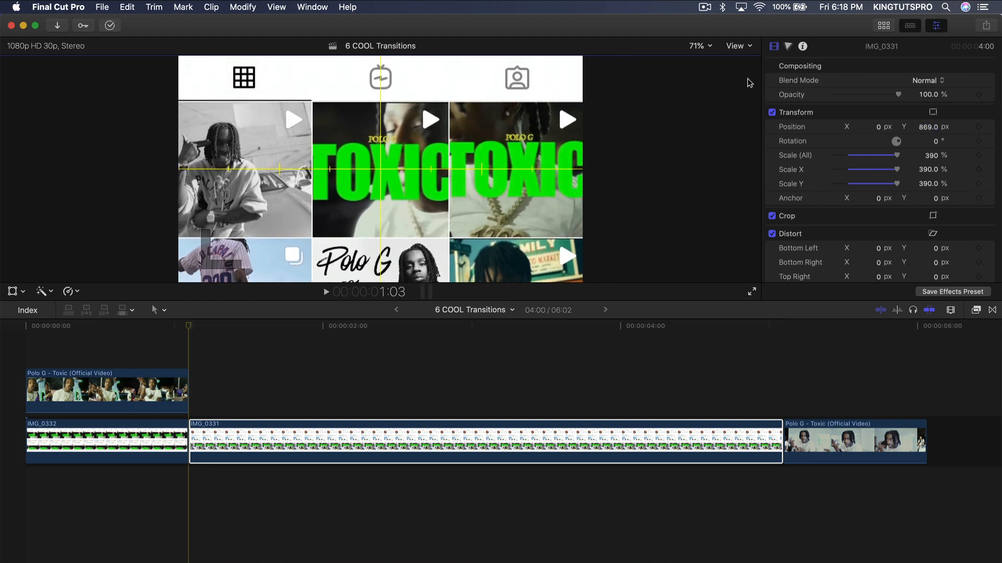
Step: With the viewer at 25% and transform controls shown, set IMG_0331's anchor Y to -219 px and its Y position to 13 px
{"action": "left_click", "coordinate": [699, 46]}
{"action": "left_click", "coordinate": [704, 85]}
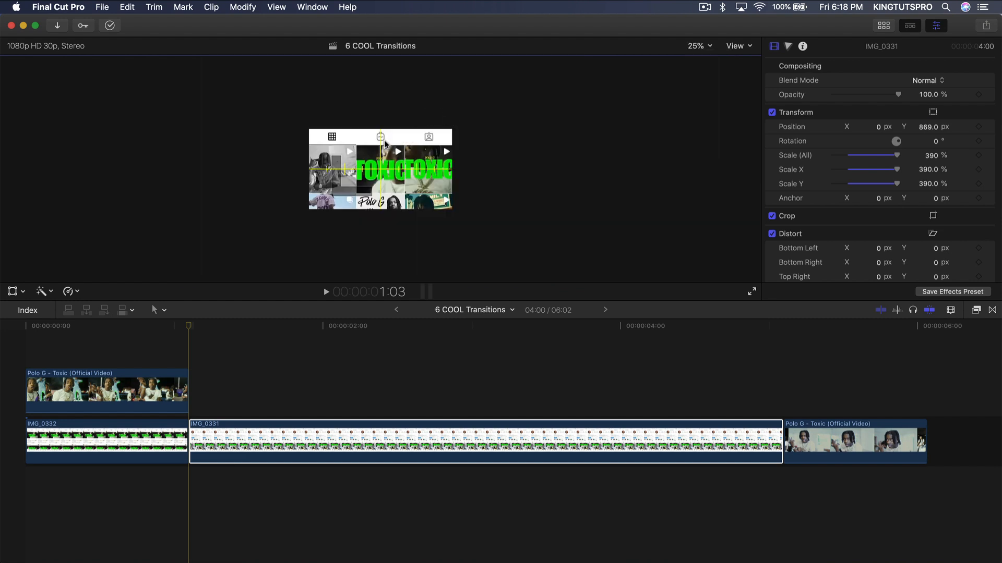
{"action": "left_click", "coordinate": [13, 292]}
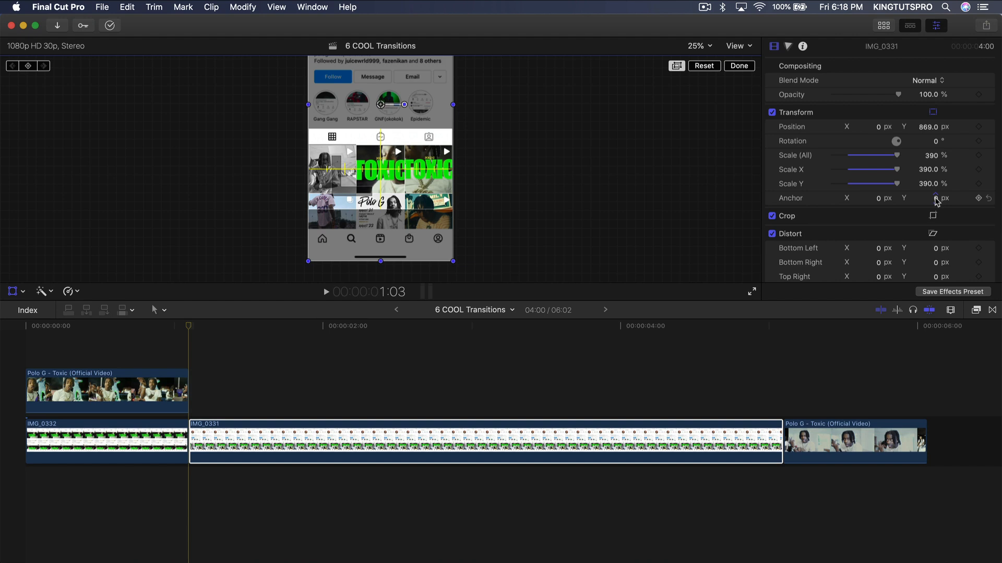
{"action": "left_click_drag", "start_coordinate": [937, 202], "coordinate": [353, 85]}
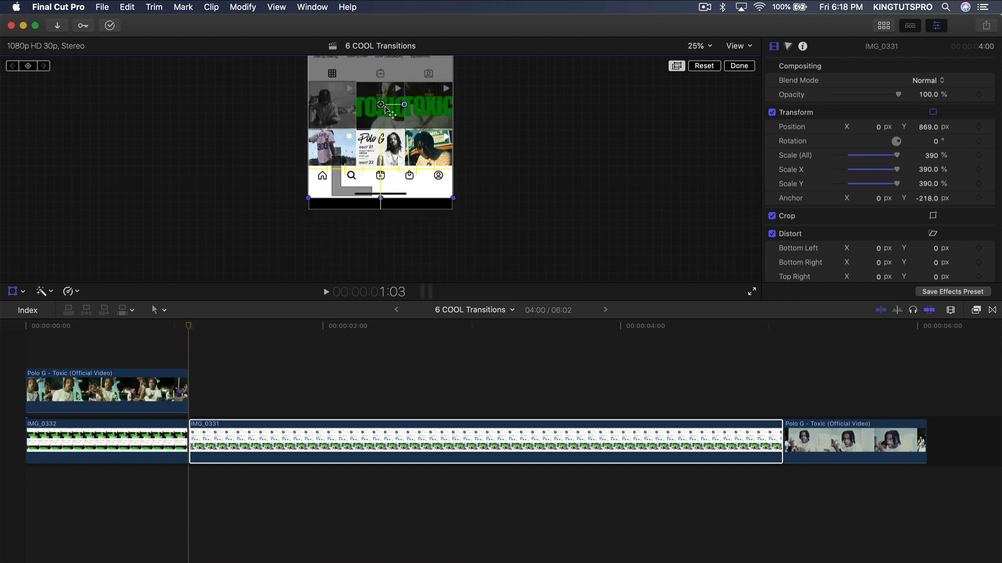
{"action": "left_click_drag", "start_coordinate": [927, 202], "coordinate": [927, 202]}
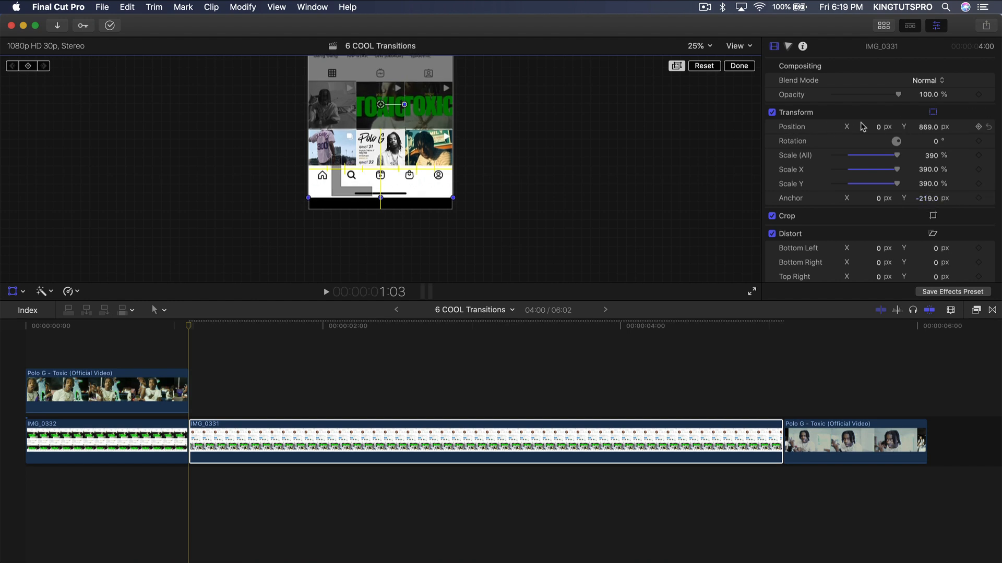
{"action": "left_click_drag", "start_coordinate": [927, 130], "coordinate": [927, 127]}
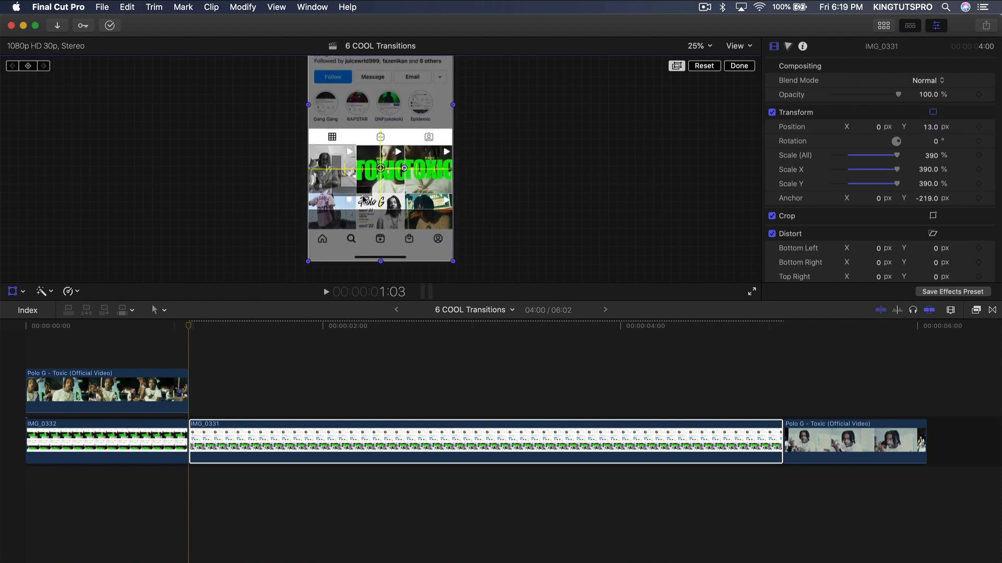
Step: Fit the viewer again, set IMG_0331's Y position to 1 px to center its anchor on the horizon cross, and go to 1:13
{"action": "left_click", "coordinate": [692, 49]}
{"action": "left_click", "coordinate": [696, 67]}
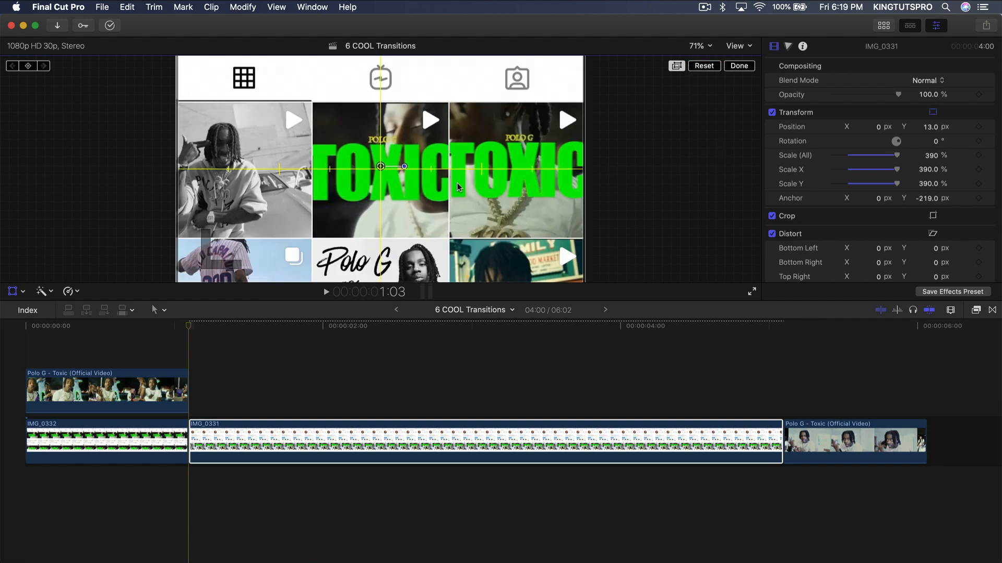
{"action": "left_click_drag", "start_coordinate": [931, 130], "coordinate": [933, 129]}
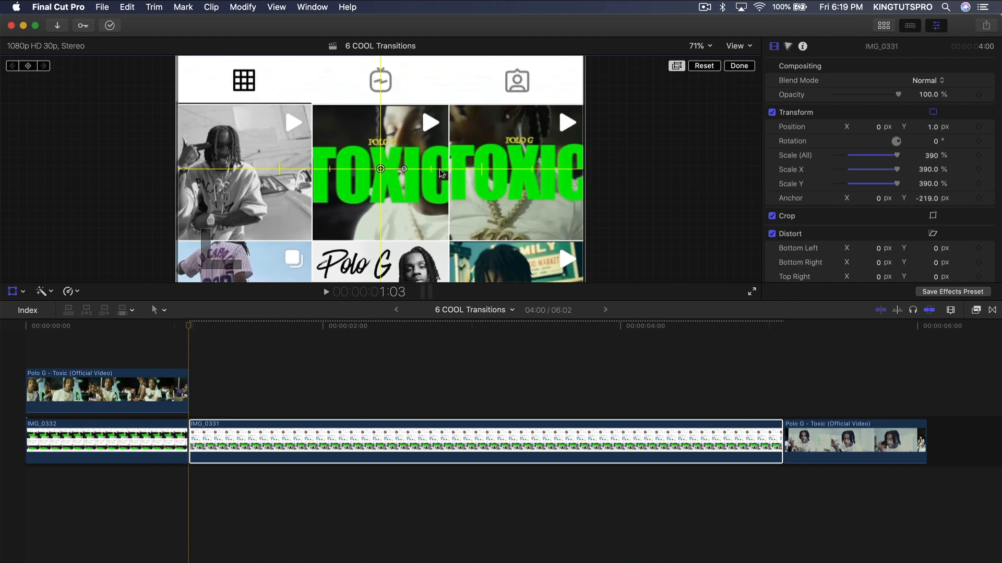
{"action": "left_click", "coordinate": [235, 329]}
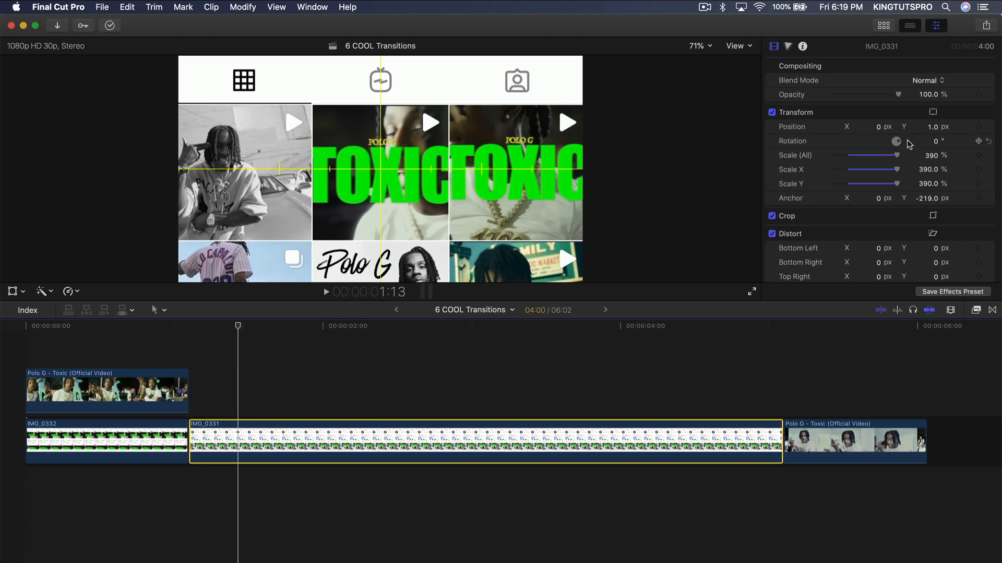
Step: Keyframe IMG_0331's scale at 390% at 1:13 and at 1178% at 1:25 so it zooms into the center post
{"action": "left_click", "coordinate": [978, 156]}
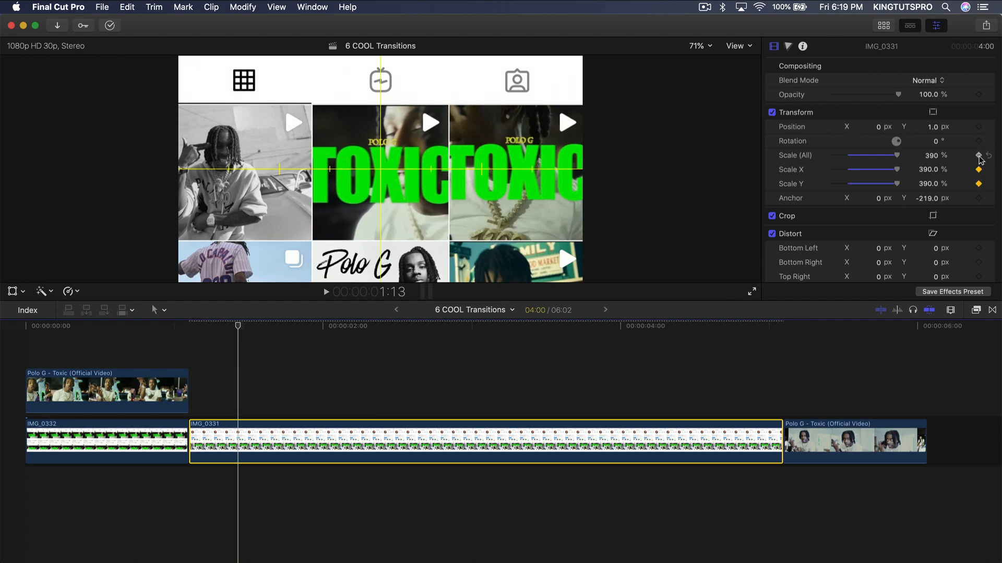
{"action": "left_click_drag", "start_coordinate": [239, 328], "coordinate": [301, 332]}
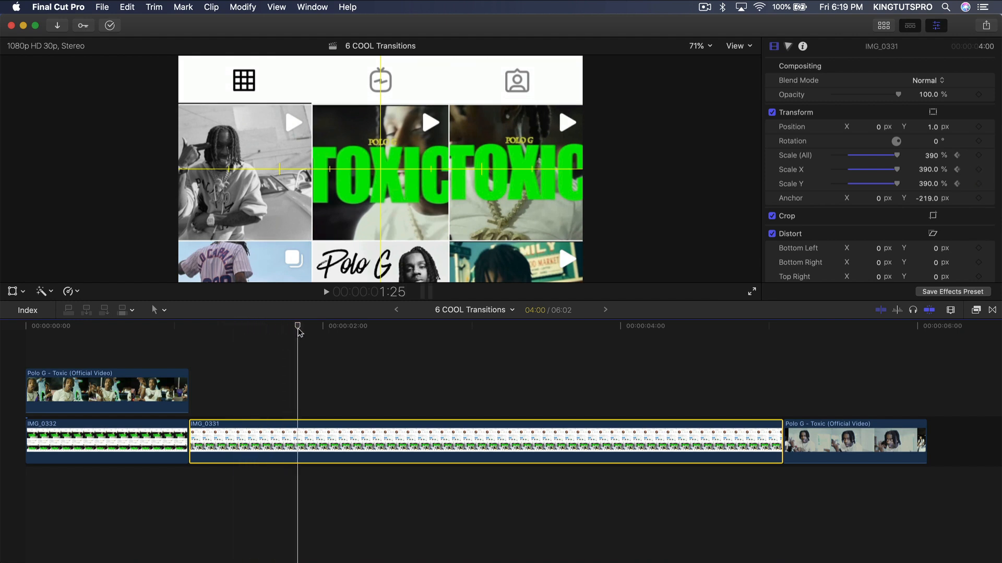
{"action": "left_click", "coordinate": [14, 292]}
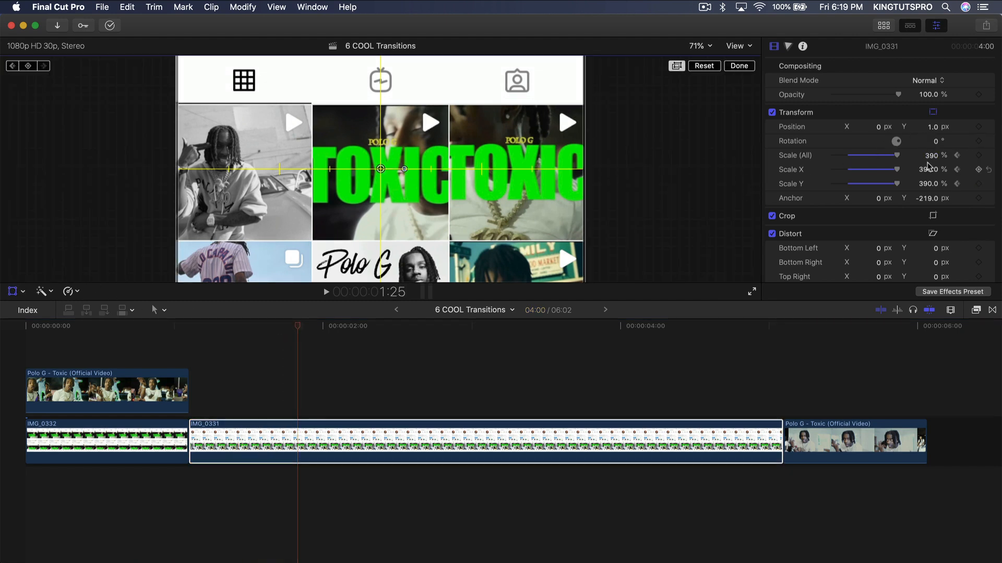
{"action": "mouse_move", "coordinate": [933, 160]}
{"action": "left_mouse_down"}
{"action": "mouse_move", "coordinate": [934, 136]}
{"action": "mouse_move", "coordinate": [931, 149]}
{"action": "left_mouse_up"}
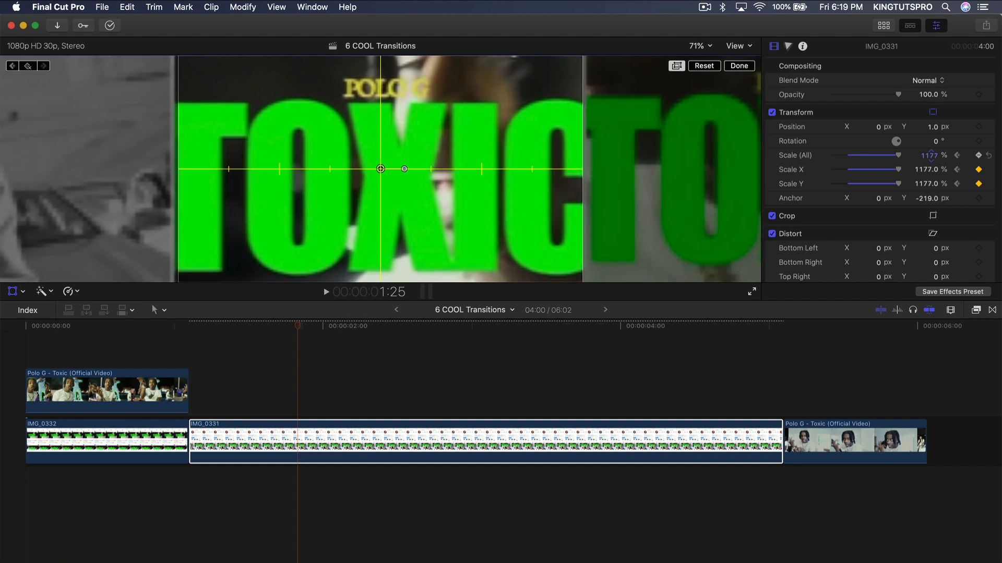
{"action": "left_click", "coordinate": [739, 66]}
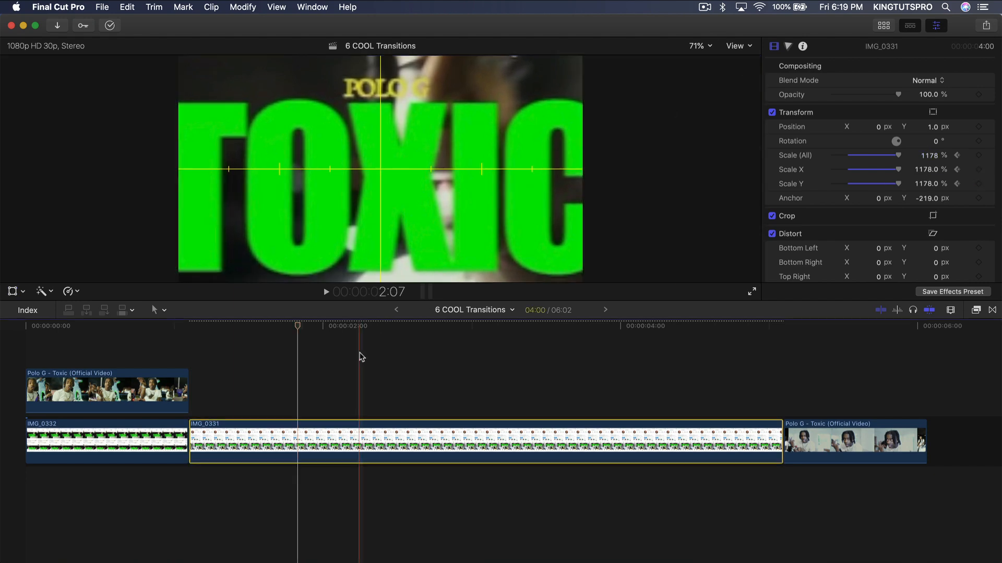
Step: Cut IMG_0331 at 1:26 and delete the part after the zoom
{"action": "mouse_move", "coordinate": [299, 326]}
{"action": "left_mouse_down"}
{"action": "mouse_move", "coordinate": [190, 336]}
{"action": "mouse_move", "coordinate": [302, 330]}
{"action": "left_mouse_up"}
{"action": "key", "text": "space"}
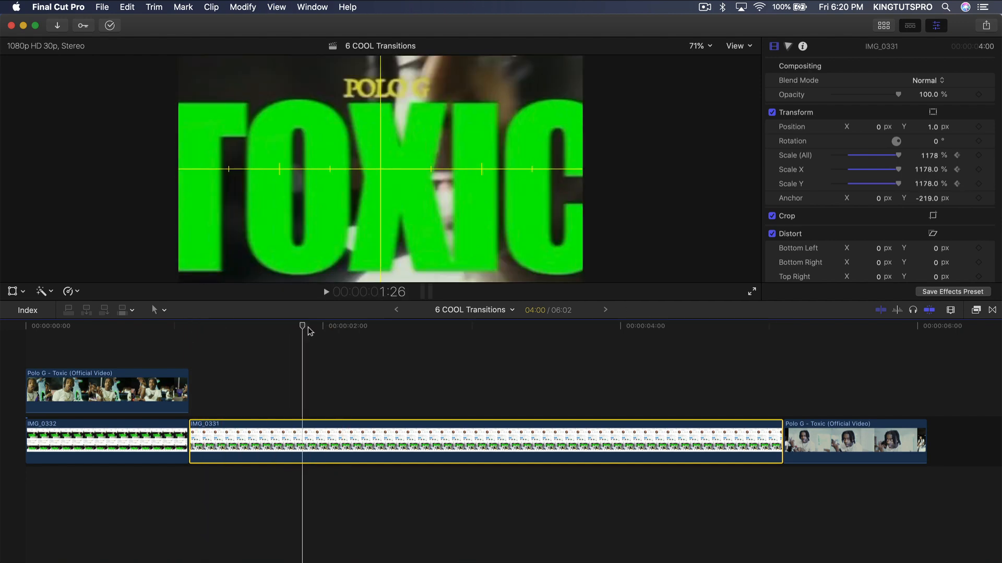
{"action": "key", "text": "super+b"}
{"action": "left_click", "coordinate": [341, 441]}
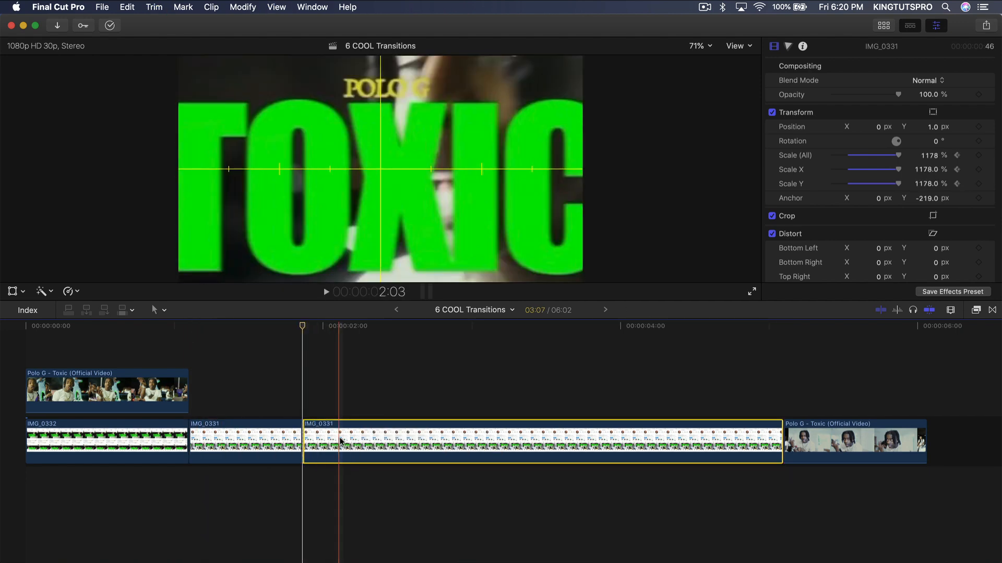
{"action": "key", "text": "Delete"}
{"action": "key", "text": "super+equal"}
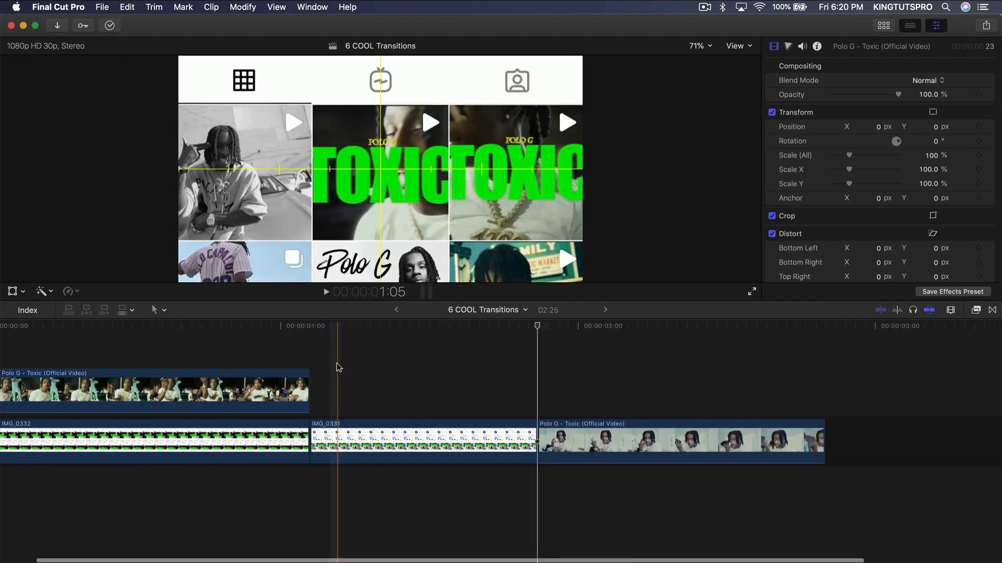
Step: Place IMG_0331 as a connected clip beneath IMG_0332 and disable the following Polo G - Toxic clip in the main storyline
{"action": "left_click_drag", "start_coordinate": [345, 432], "coordinate": [266, 499]}
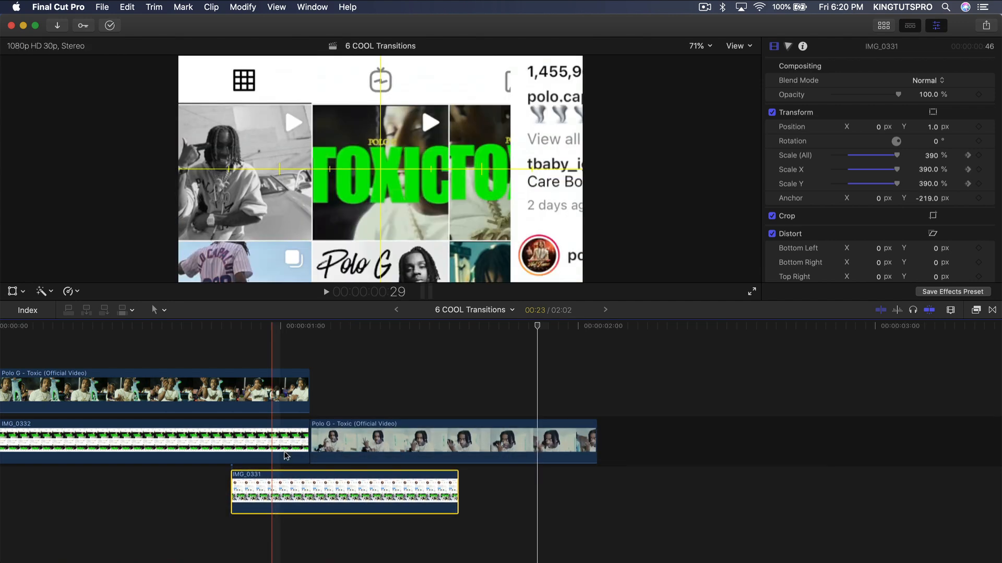
{"action": "left_click", "coordinate": [379, 433]}
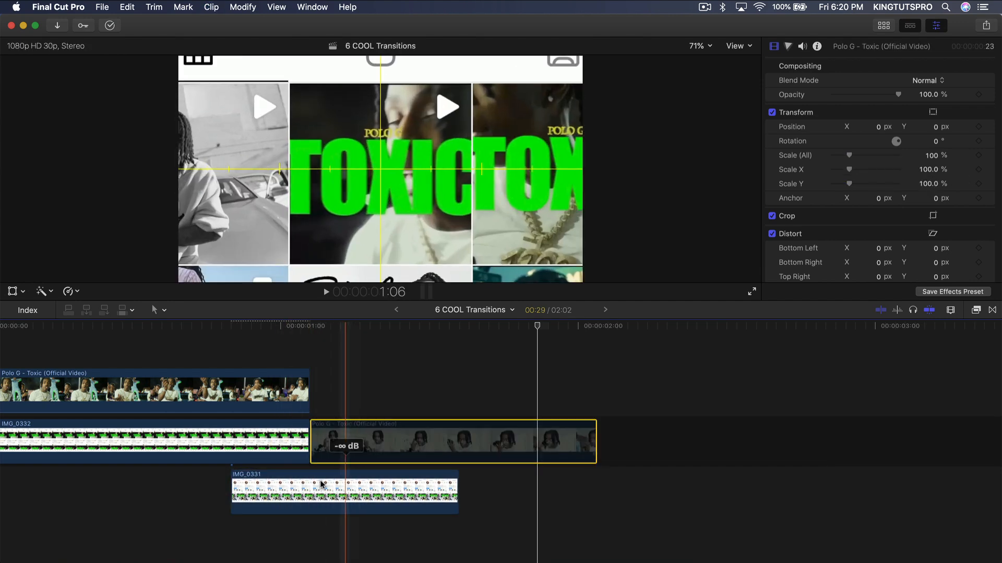
{"action": "scroll", "coordinate": [282, 472], "scroll_direction": "left", "scroll_amount": 2}
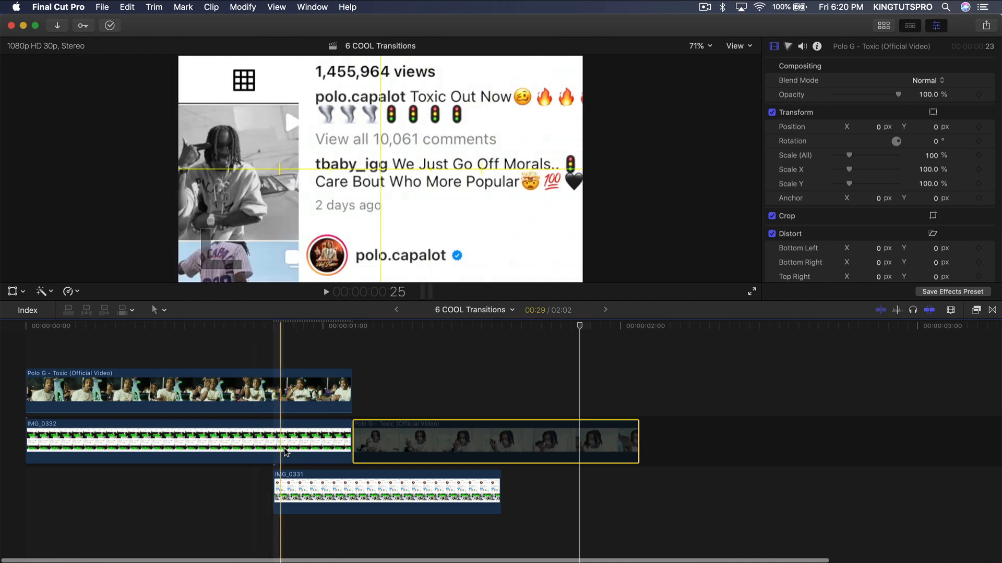
Step: Shift IMG_0331 earlier so it starts at frame 21, where IMG_0332's slide-out position keyframe sits
{"action": "left_click", "coordinate": [264, 451]}
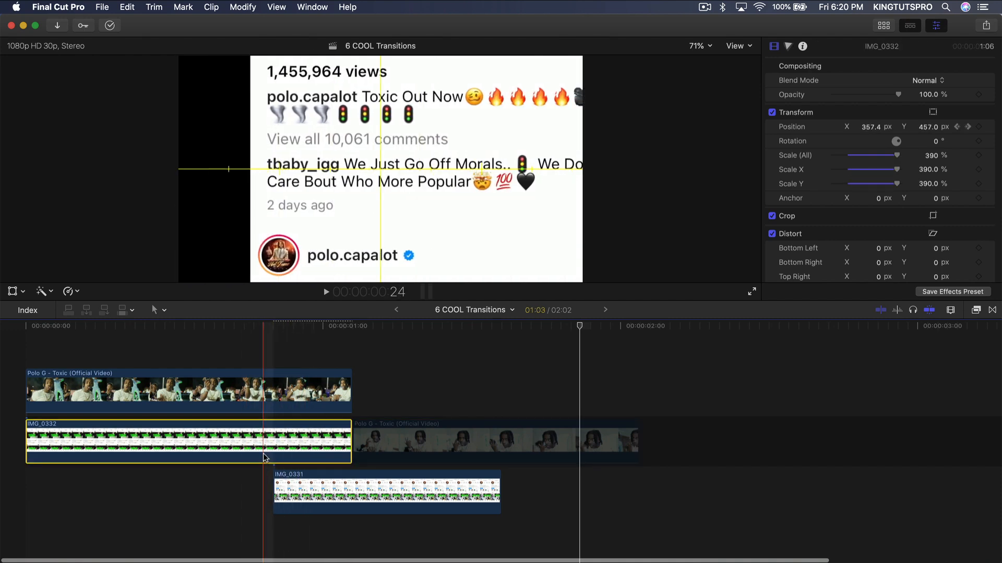
{"action": "left_click_drag", "start_coordinate": [284, 475], "coordinate": [264, 476]}
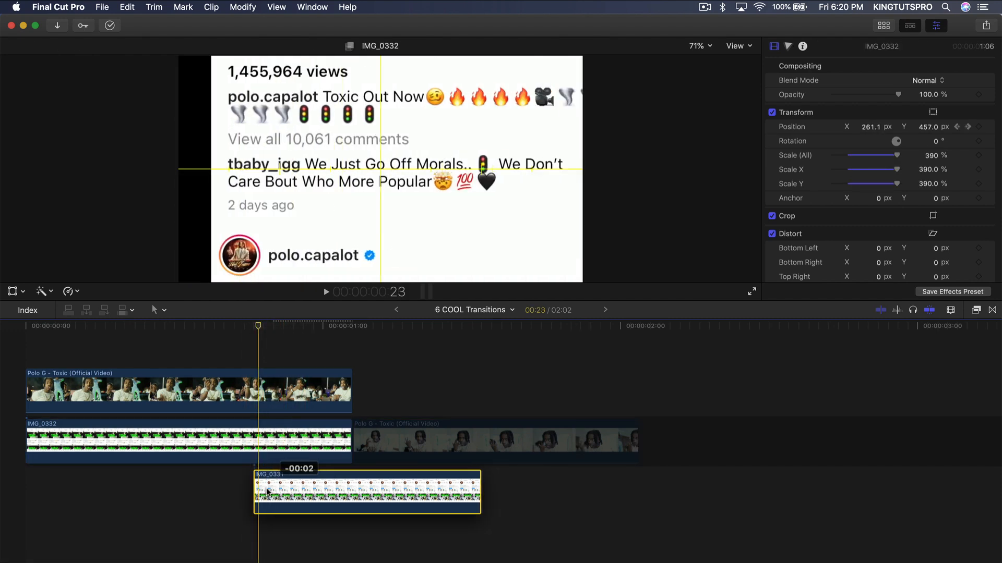
{"action": "key", "text": "Left"}
{"action": "key", "text": "Left"}
{"action": "key", "text": "Left"}
{"action": "key", "text": "Left"}
{"action": "key", "text": "Right"}
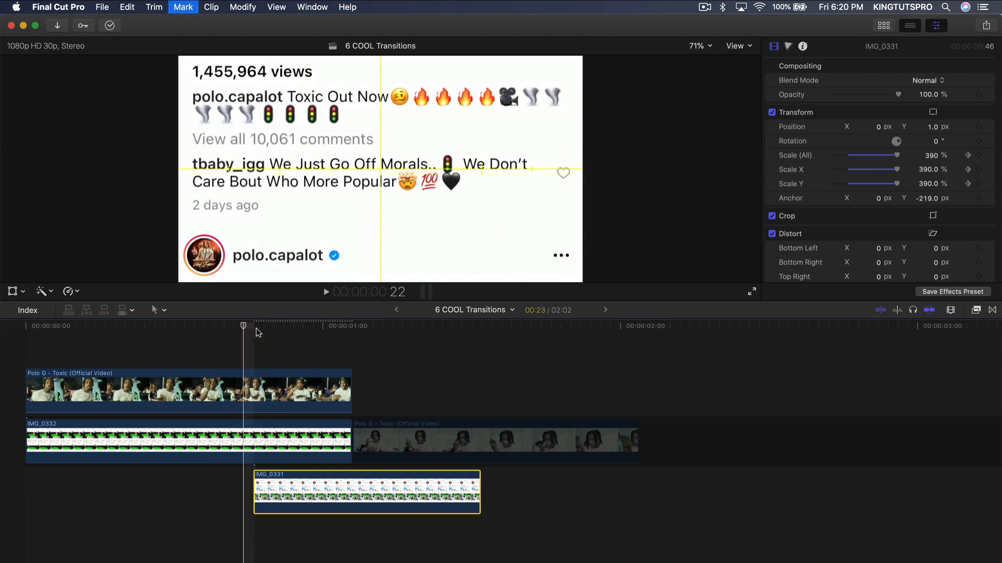
{"action": "left_click", "coordinate": [297, 458]}
{"action": "left_click_drag", "start_coordinate": [292, 495], "coordinate": [274, 494]}
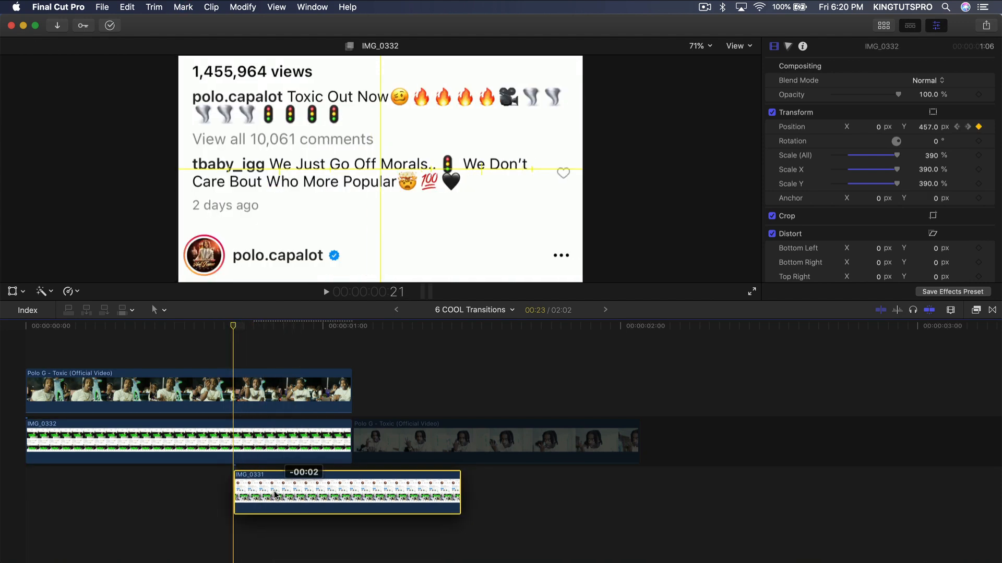
Step: Go frame by frame through the slide-out to examine where IMG_0331's zoom into the post grid starts
{"action": "key", "text": "Right"}
{"action": "key", "text": "Right"}
{"action": "key", "text": "Right"}
{"action": "key", "text": "Right"}
{"action": "key", "text": "Right"}
{"action": "key", "text": "Right"}
{"action": "key", "text": "Right"}
{"action": "key", "text": "Right"}
{"action": "key", "text": "Right"}
{"action": "key", "text": "Right"}
{"action": "key", "text": "Right"}
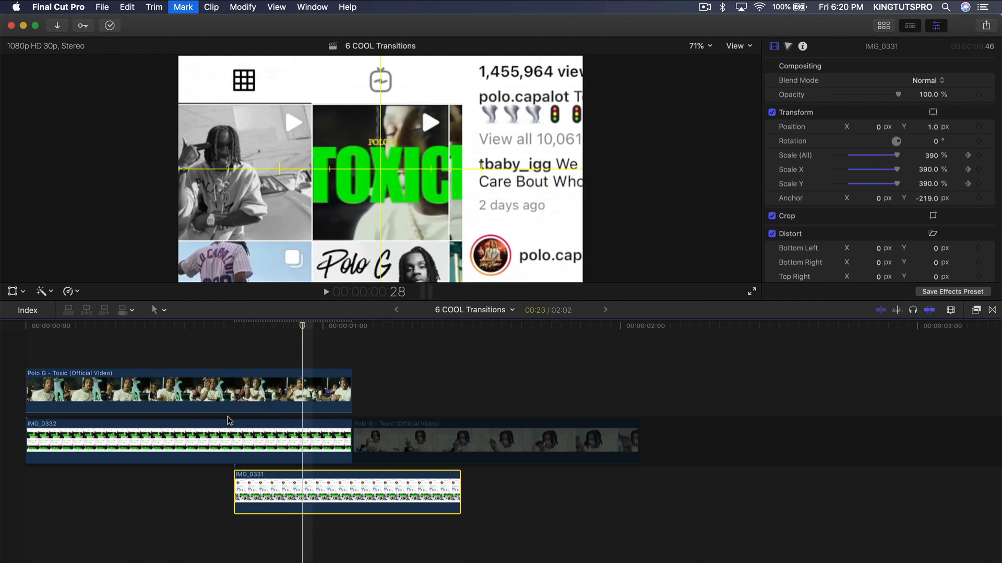
{"action": "key", "text": "Left"}
{"action": "key", "text": "Right"}
{"action": "key", "text": "Right"}
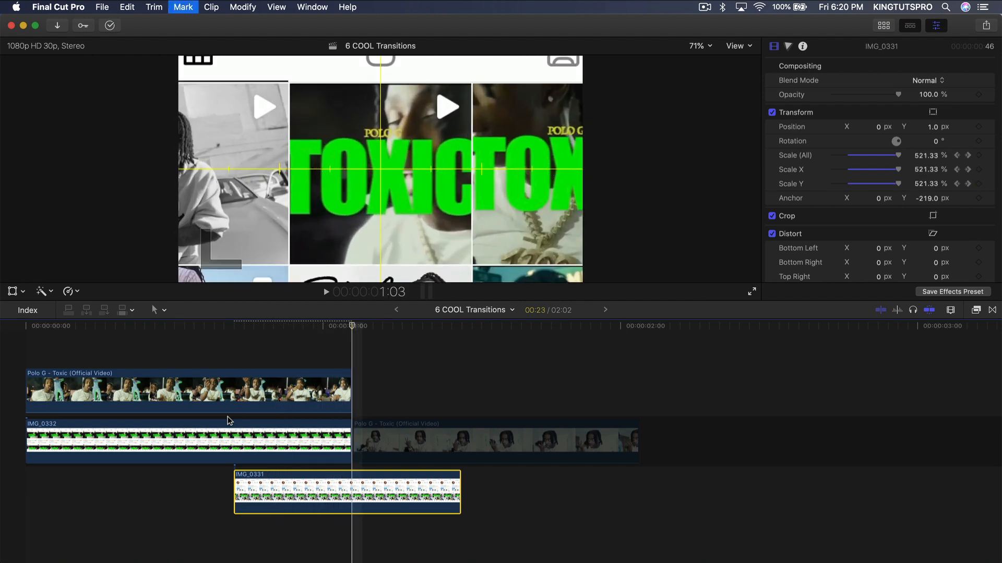
{"action": "key", "text": "Left"}
{"action": "key", "text": "Left"}
{"action": "key", "text": "Left"}
{"action": "key", "text": "Right"}
{"action": "key", "text": "Right"}
{"action": "key", "text": "Right"}
{"action": "key", "text": "Left"}
{"action": "key", "text": "Left"}
{"action": "key", "text": "Left"}
{"action": "key", "text": "Right"}
{"action": "key", "text": "Right"}
{"action": "key", "text": "Right"}
{"action": "key", "text": "Left"}
{"action": "key", "text": "Left"}
{"action": "key", "text": "Left"}
{"action": "key", "text": "Right"}
{"action": "key", "text": "Right"}
{"action": "key", "text": "Left"}
Step: Re-enable the second Polo G - Toxic clip and connect it above IMG_0331, aligned to start at frame 21
{"action": "left_click", "coordinate": [399, 436]}
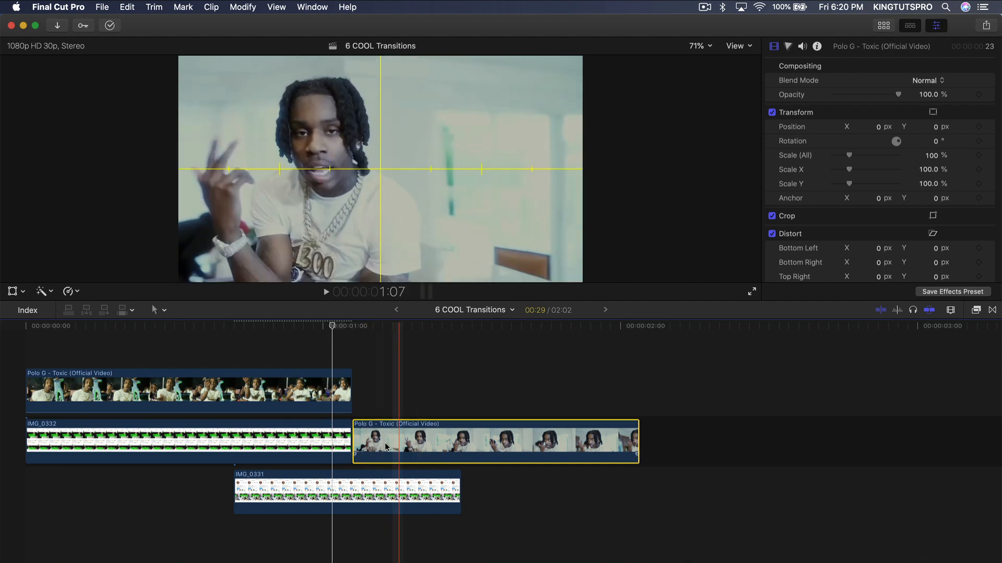
{"action": "left_click_drag", "start_coordinate": [377, 448], "coordinate": [364, 483]}
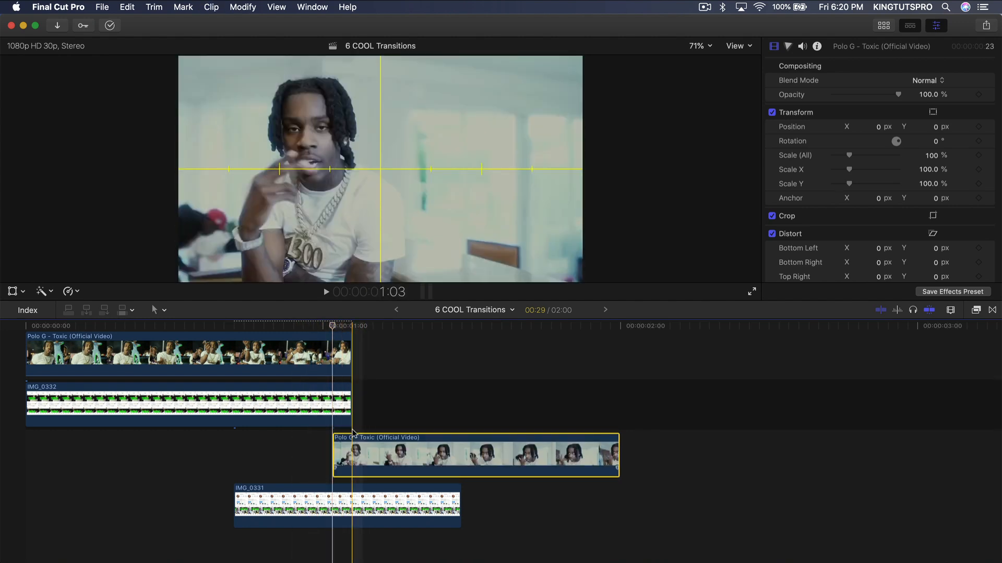
{"action": "left_click_drag", "start_coordinate": [346, 456], "coordinate": [274, 457]}
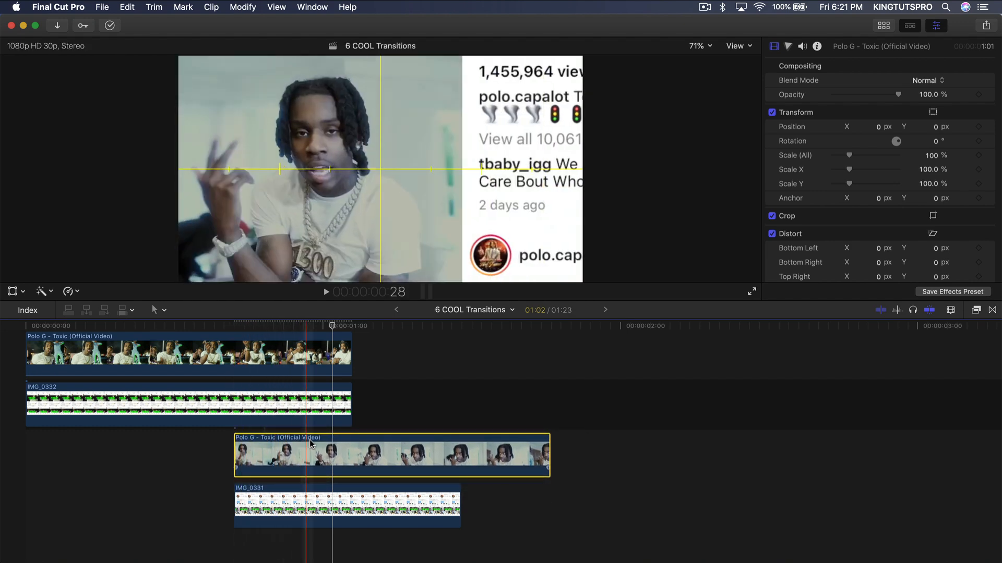
Step: At frame 21, disable IMG_0332 and lower the second Polo G - Toxic clip's opacity to 45.72%
{"action": "left_click_drag", "start_coordinate": [330, 327], "coordinate": [234, 327]}
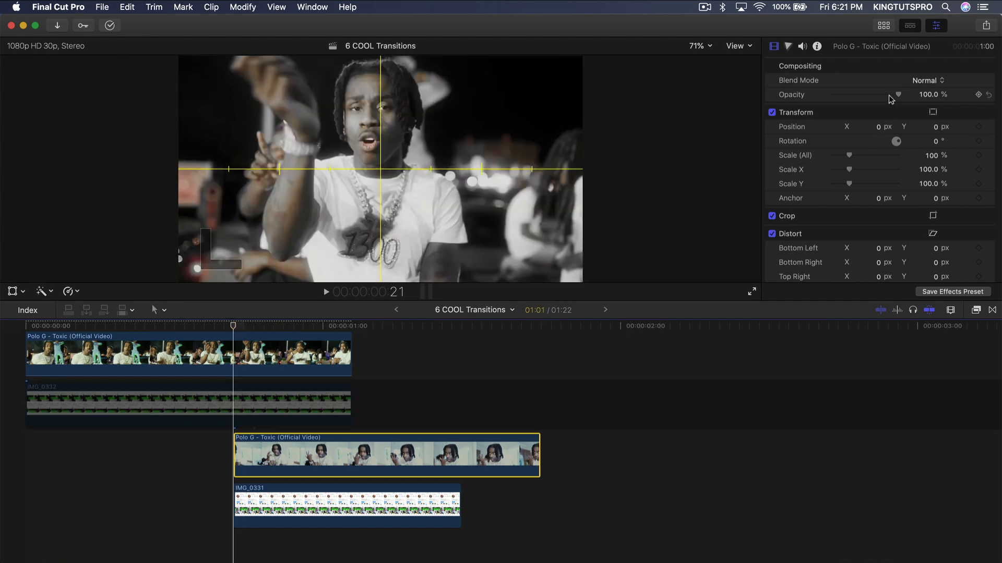
{"action": "left_click_drag", "start_coordinate": [898, 94], "coordinate": [874, 99]}
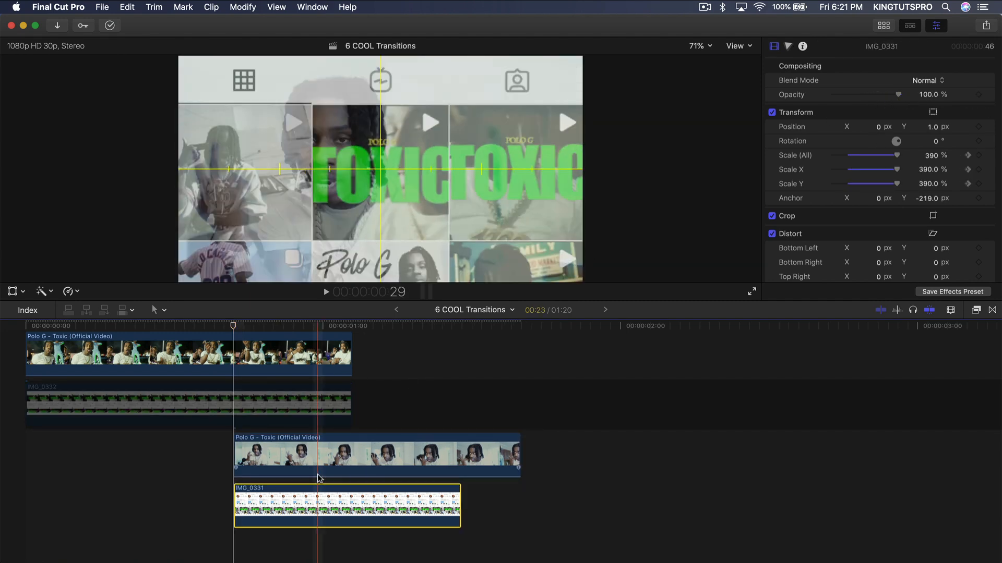
{"action": "left_click", "coordinate": [318, 472]}
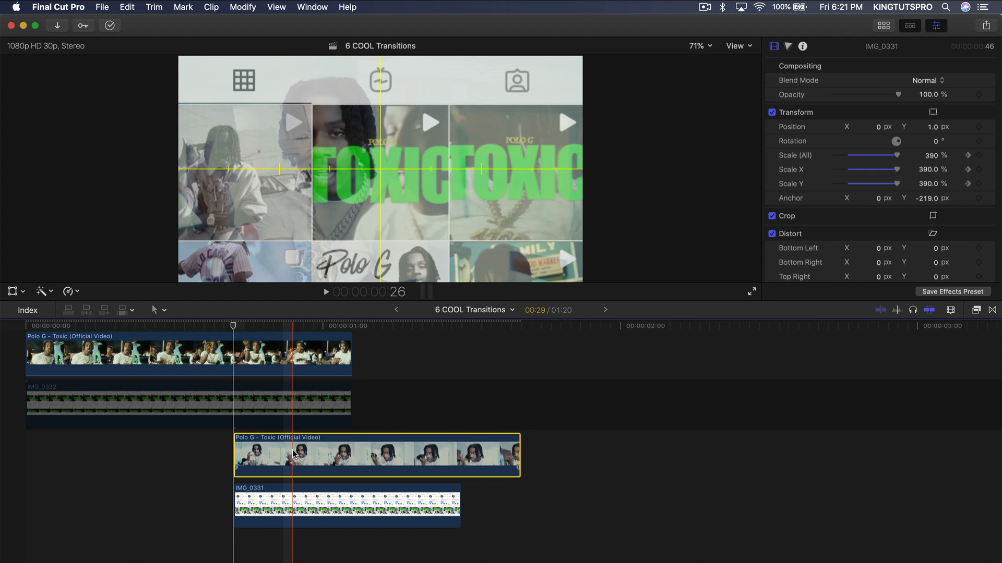
Step: Apply a Draw Mask with Linear shape around the grid's center post on the Polo G clip, and restore its opacity to 100%
{"action": "left_click", "coordinate": [975, 310]}
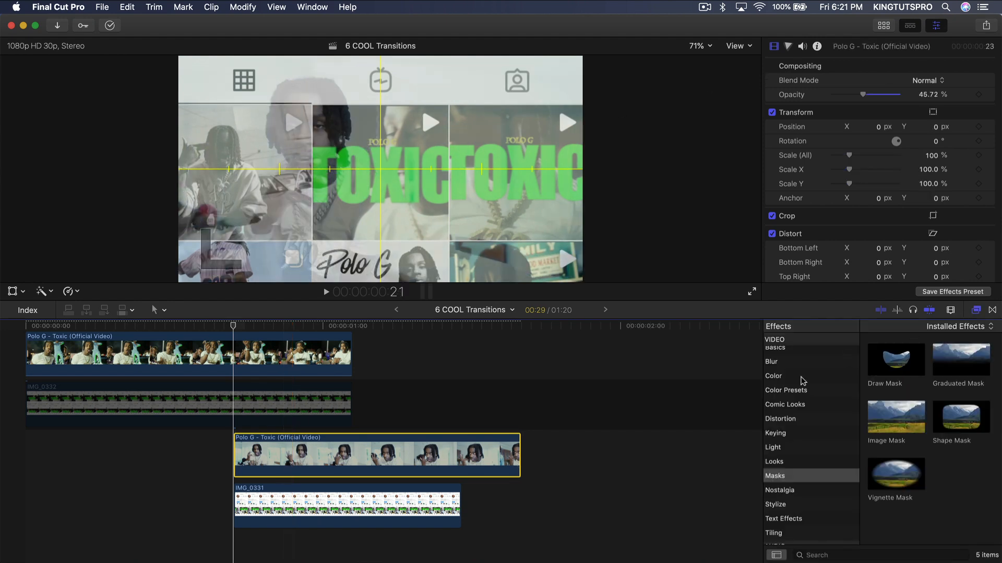
{"action": "left_click", "coordinate": [788, 477]}
{"action": "mouse_move", "coordinate": [898, 362]}
{"action": "left_mouse_down"}
{"action": "mouse_move", "coordinate": [382, 407]}
{"action": "mouse_move", "coordinate": [288, 461]}
{"action": "mouse_move", "coordinate": [278, 456]}
{"action": "left_mouse_up"}
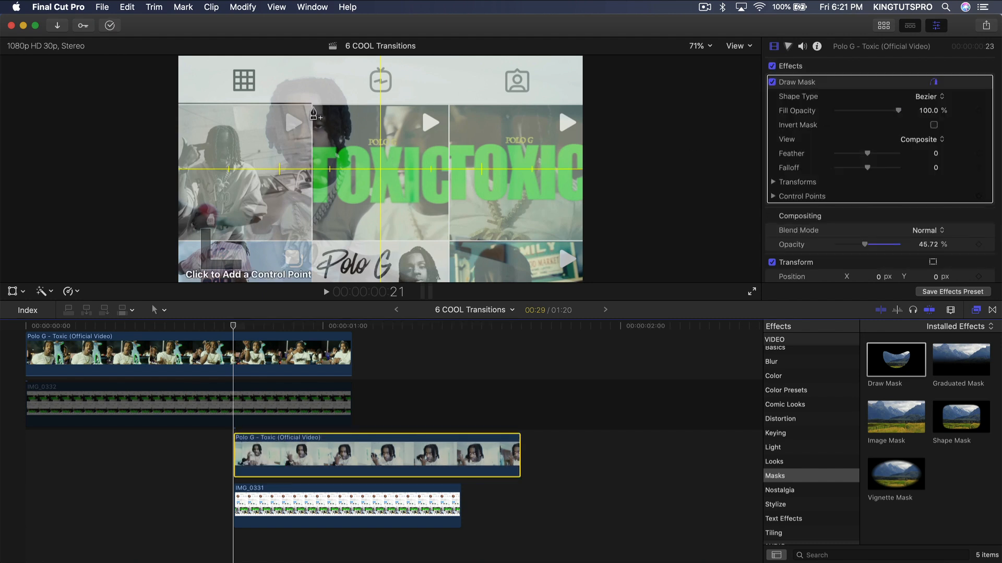
{"action": "left_click", "coordinate": [312, 106]}
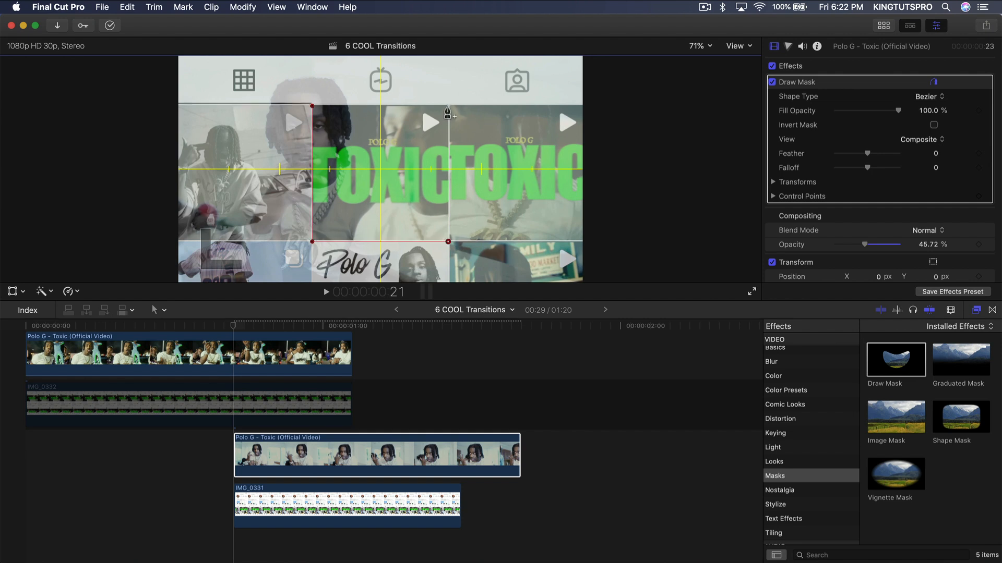
{"action": "left_click", "coordinate": [312, 107]}
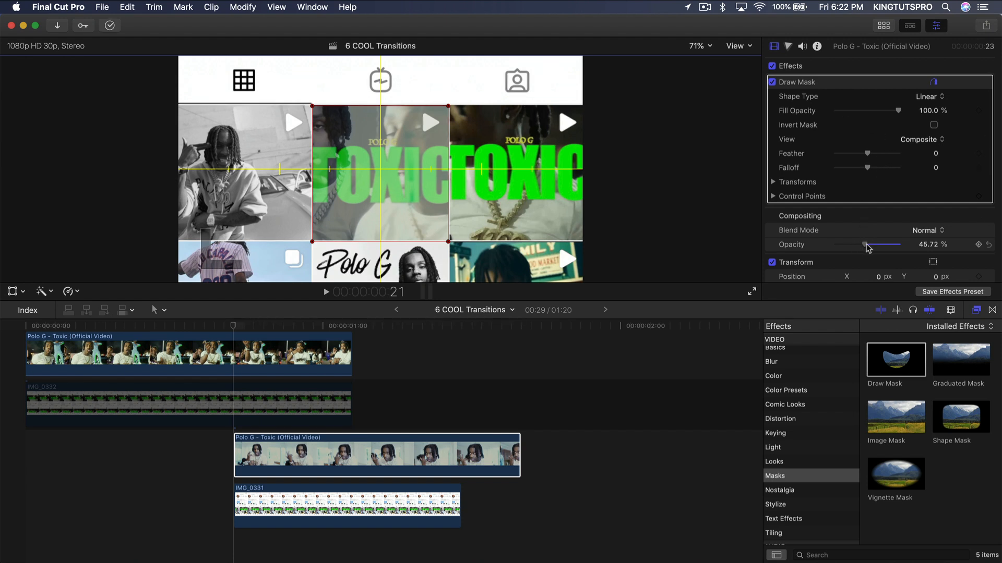
{"action": "left_click_drag", "start_coordinate": [867, 248], "coordinate": [917, 245]}
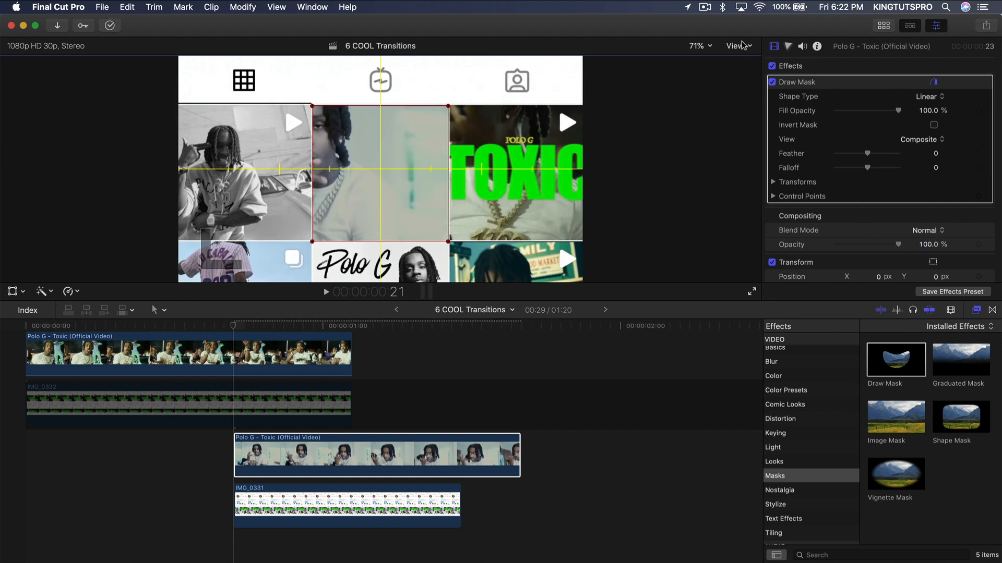
Step: Expand the Draw Mask's transforms and keyframe its scale at 100% at 1:01, the start of the zoom
{"action": "left_click", "coordinate": [259, 395]}
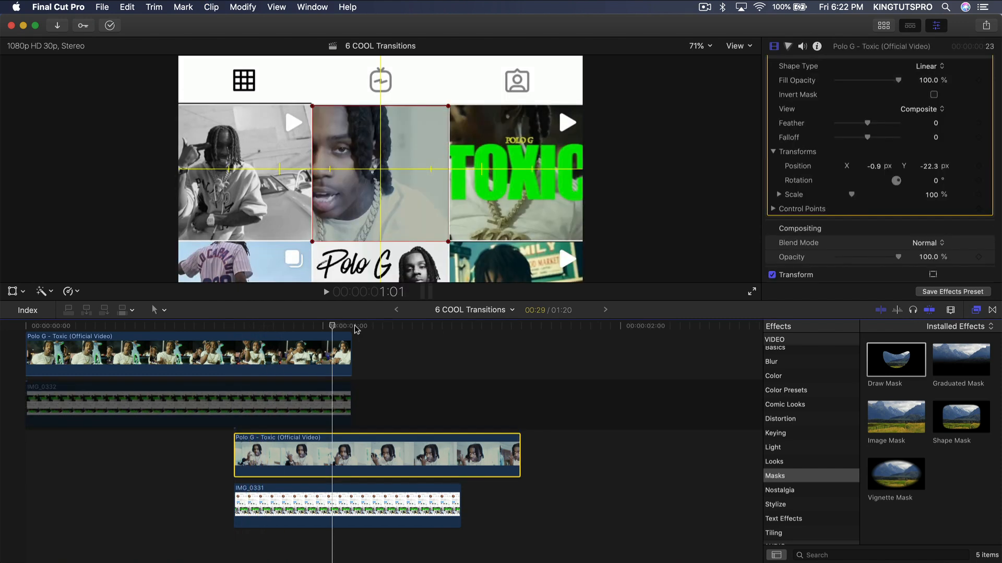
{"action": "key", "text": "Left"}
{"action": "key", "text": "Right"}
{"action": "key", "text": "Right"}
{"action": "key", "text": "Left"}
{"action": "left_click", "coordinate": [978, 195]}
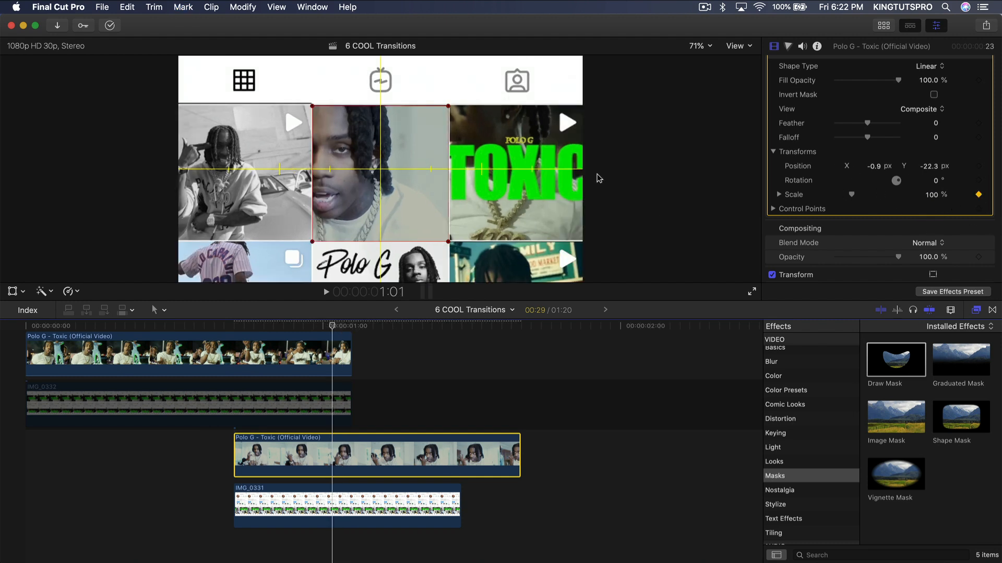
Step: Set the Draw Mask's scale to 300% at 1:13 so the masked clip fills the frame
{"action": "key", "text": "Right"}
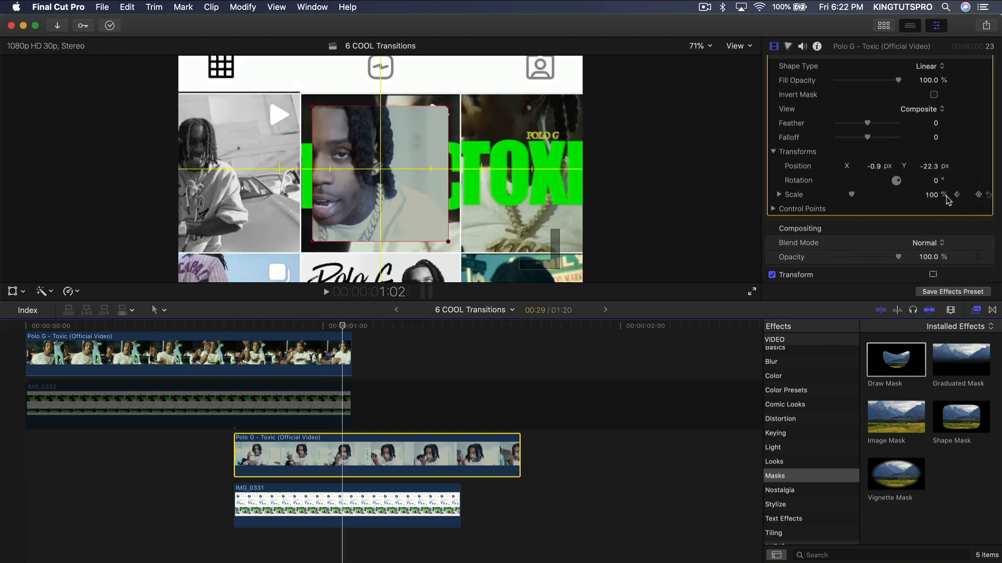
{"action": "left_click_drag", "start_coordinate": [935, 201], "coordinate": [932, 195]}
{"action": "key", "text": "Right"}
{"action": "key", "text": "Right"}
{"action": "key", "text": "Right"}
{"action": "key", "text": "Right"}
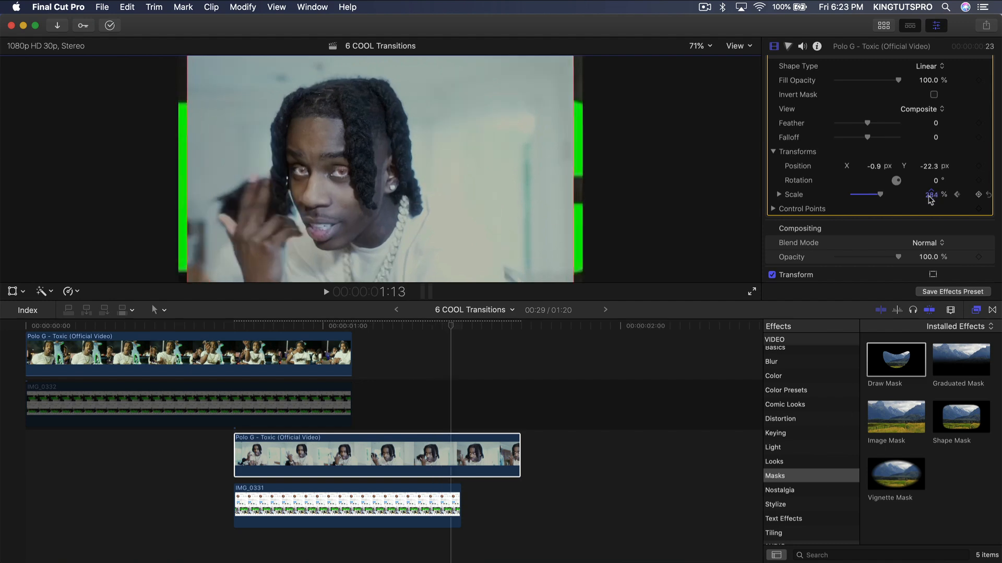
{"action": "left_click_drag", "start_coordinate": [930, 196], "coordinate": [931, 196]}
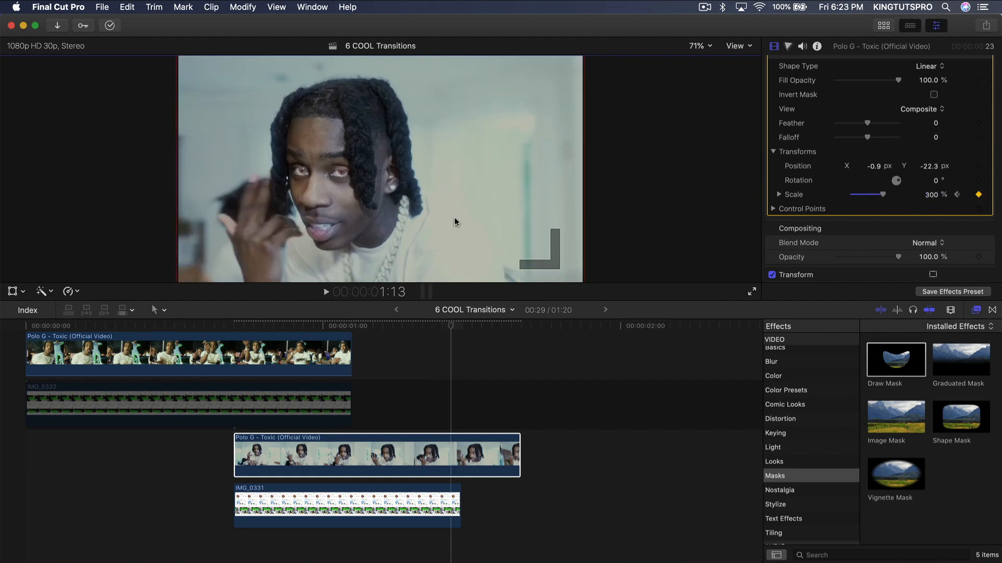
Step: Review the mask's growth, return to the start of the timeline and re-enable IMG_0332
{"action": "left_click_drag", "start_coordinate": [452, 327], "coordinate": [342, 334]}
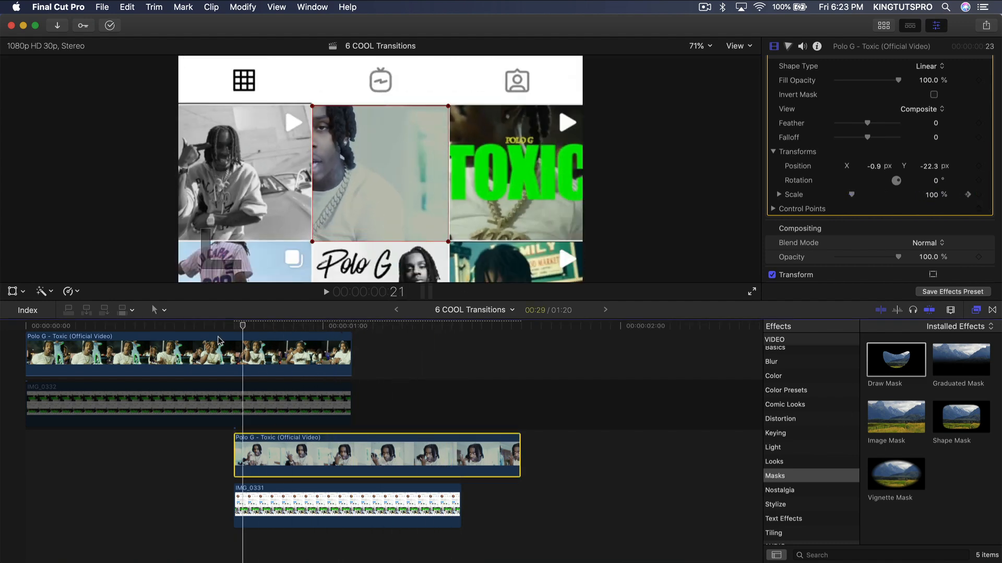
{"action": "left_click_drag", "start_coordinate": [241, 340], "coordinate": [8, 390]}
{"action": "left_click", "coordinate": [89, 394]}
{"action": "key", "text": "v"}
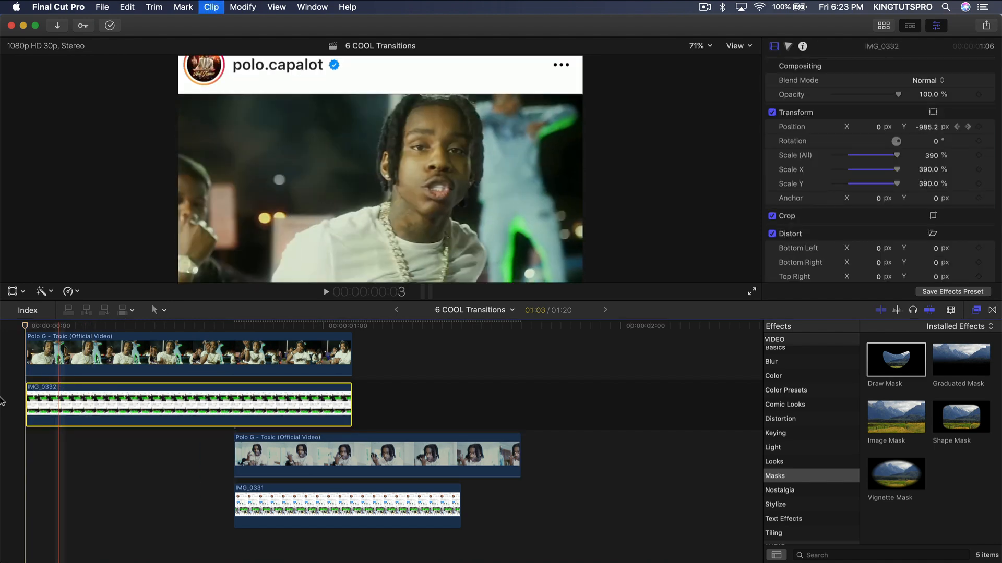
Step: Extend the end of the Polo G clip above IMG_0331 to about 2:09 and play the transition from the start
{"action": "key", "text": "space"}
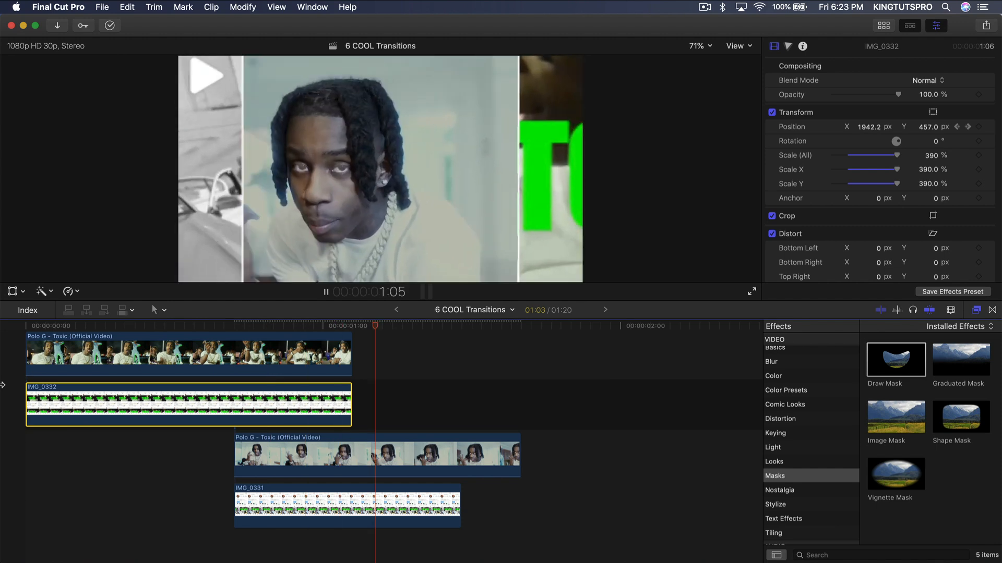
{"action": "left_click", "coordinate": [519, 451]}
{"action": "left_click_drag", "start_coordinate": [518, 452], "coordinate": [707, 452]}
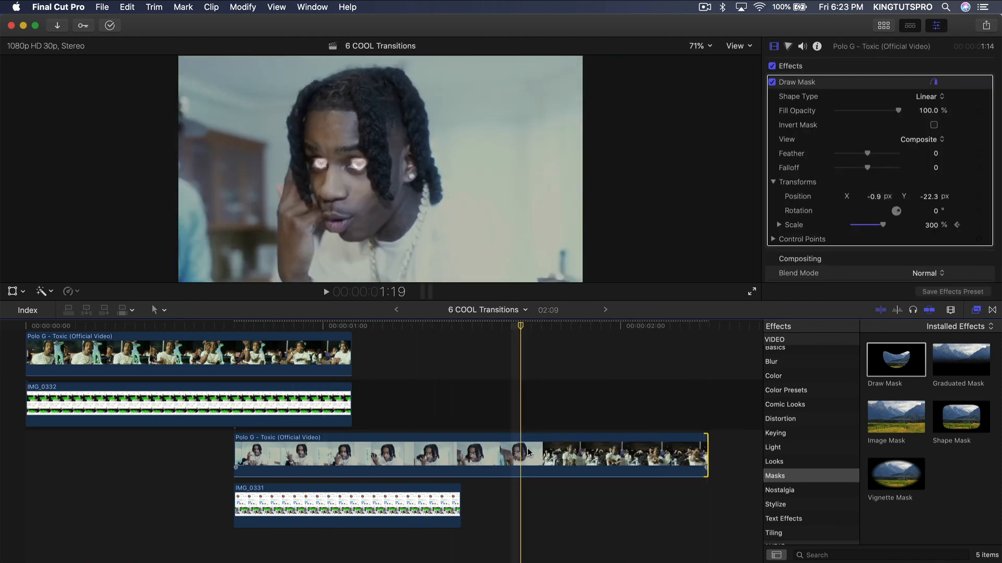
{"action": "key", "text": "Home"}
{"action": "key", "text": "space"}
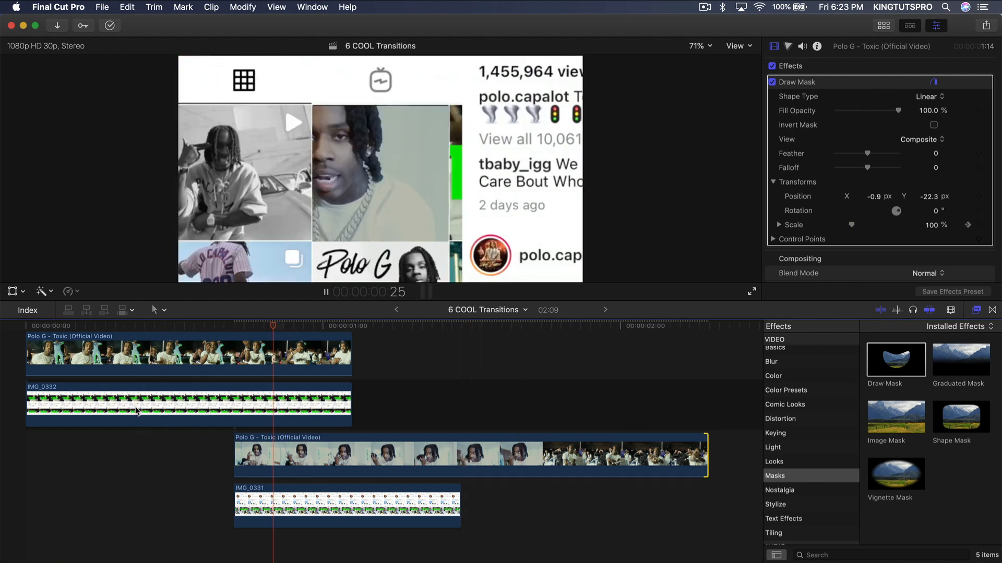
{"action": "key", "text": "Home"}
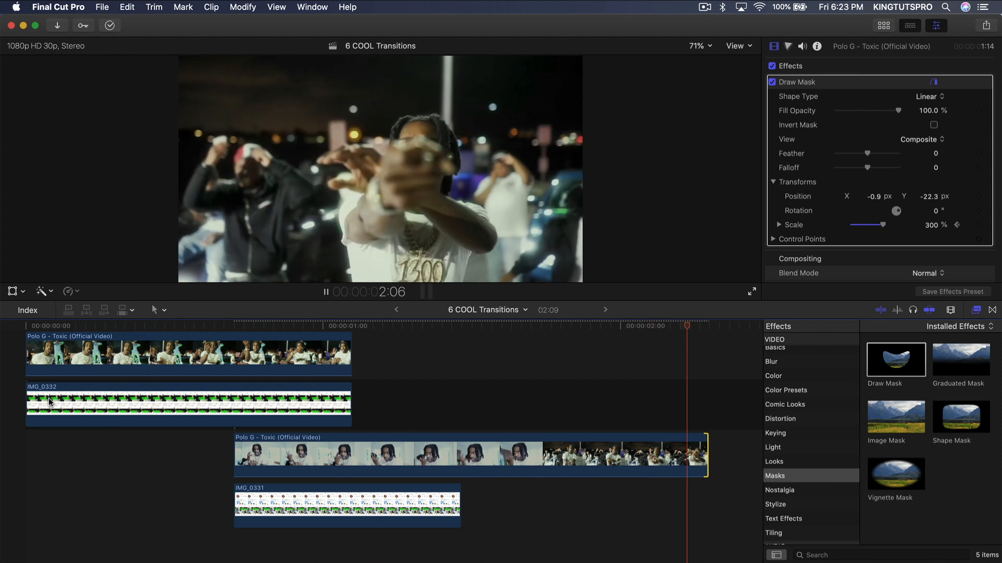
Step: Skim the two Pop Smoke clips, checking the end of the first and the start of the second around their cut
{"action": "left_click", "coordinate": [976, 309]}
{"action": "left_click", "coordinate": [376, 342]}
{"action": "left_click_drag", "start_coordinate": [375, 341], "coordinate": [363, 339]}
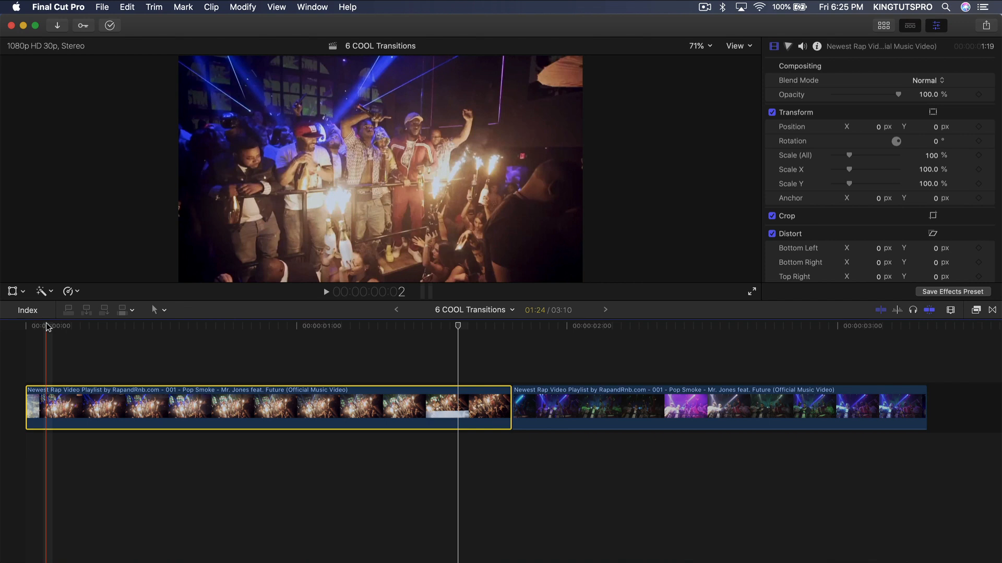
{"action": "left_click_drag", "start_coordinate": [47, 326], "coordinate": [71, 328]}
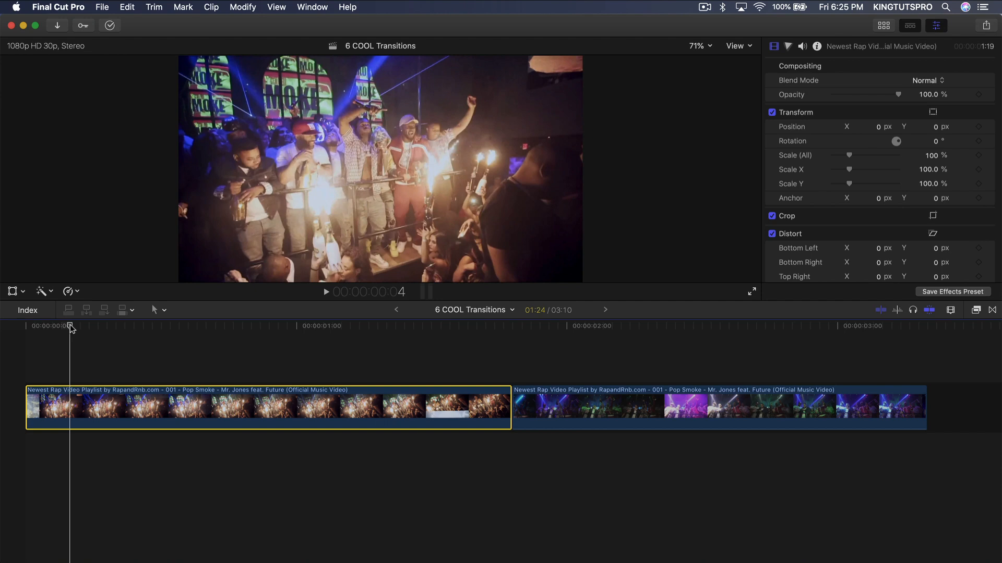
{"action": "left_click_drag", "start_coordinate": [71, 328], "coordinate": [490, 348]}
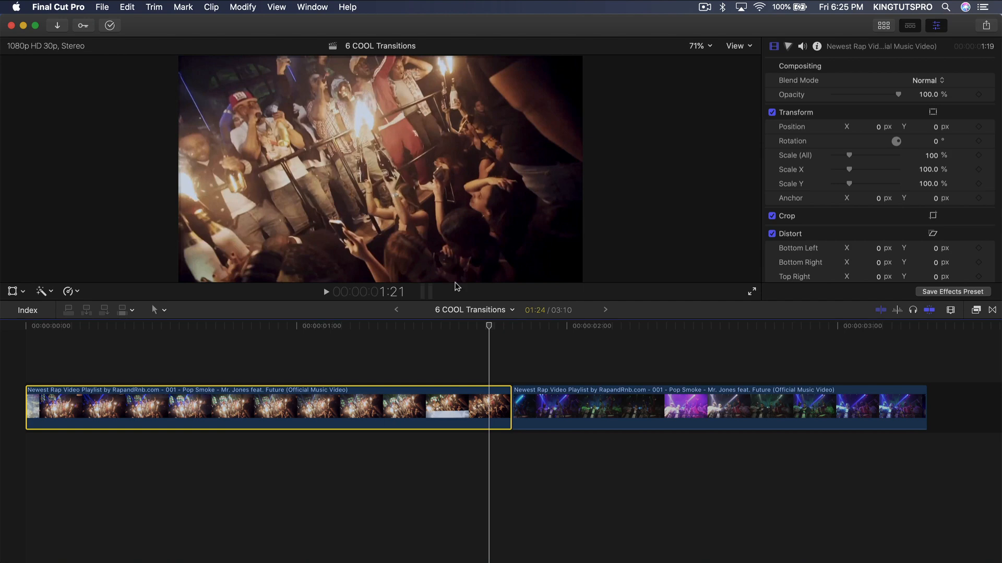
{"action": "left_click", "coordinate": [541, 324]}
{"action": "left_click", "coordinate": [558, 401]}
{"action": "mouse_move", "coordinate": [544, 329]}
{"action": "left_mouse_down"}
{"action": "mouse_move", "coordinate": [492, 329]}
{"action": "mouse_move", "coordinate": [563, 328]}
{"action": "mouse_move", "coordinate": [545, 327]}
{"action": "left_mouse_up"}
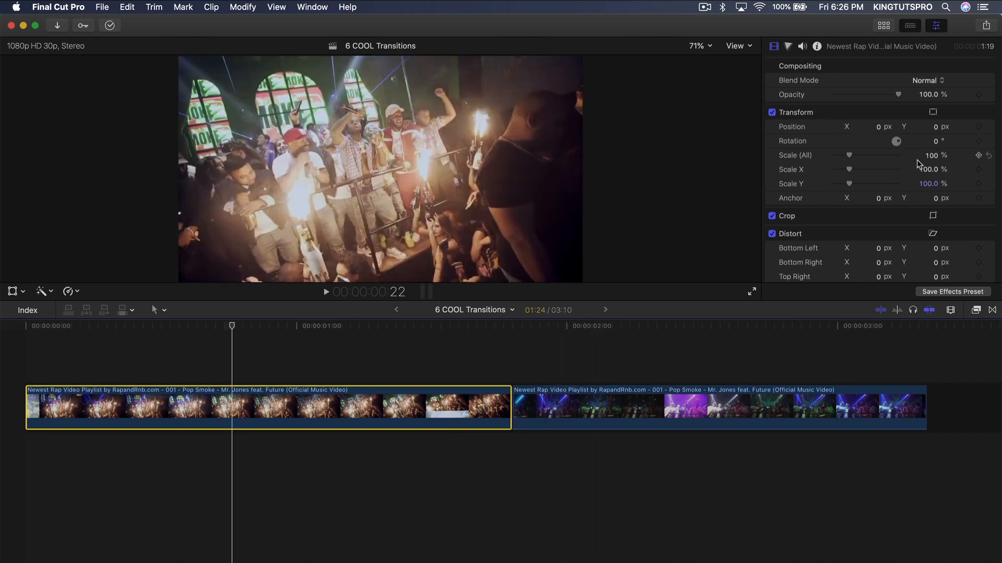
Step: Scale the first Pop Smoke clip to 50% and turn it into a compound clip named group1
{"action": "left_click", "coordinate": [931, 156]}
{"action": "type", "text": "50"}
{"action": "key", "text": "Return"}
{"action": "right_click", "coordinate": [292, 407]}
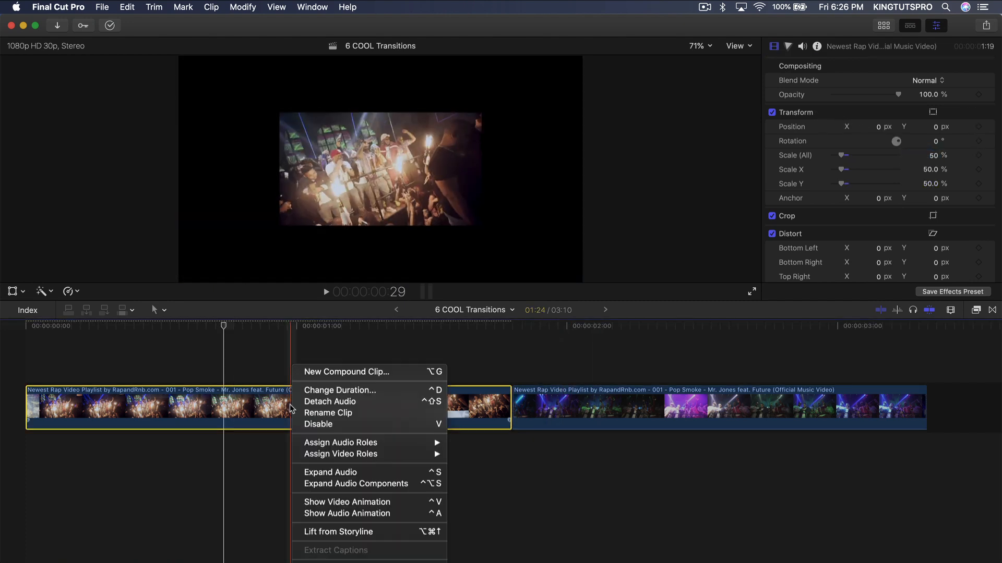
{"action": "left_click", "coordinate": [316, 373]}
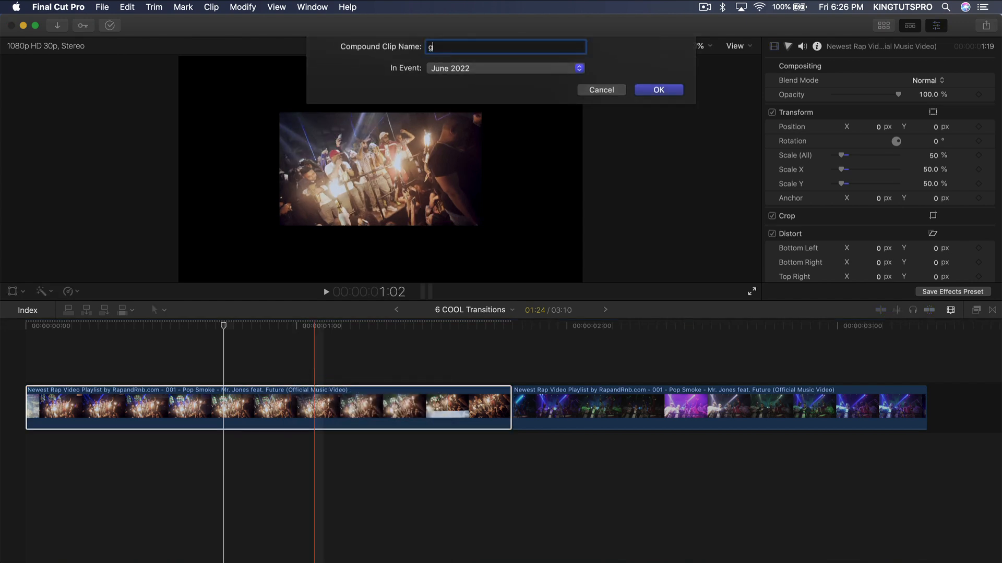
{"action": "type", "text": "group1"}
{"action": "key", "text": "Return"}
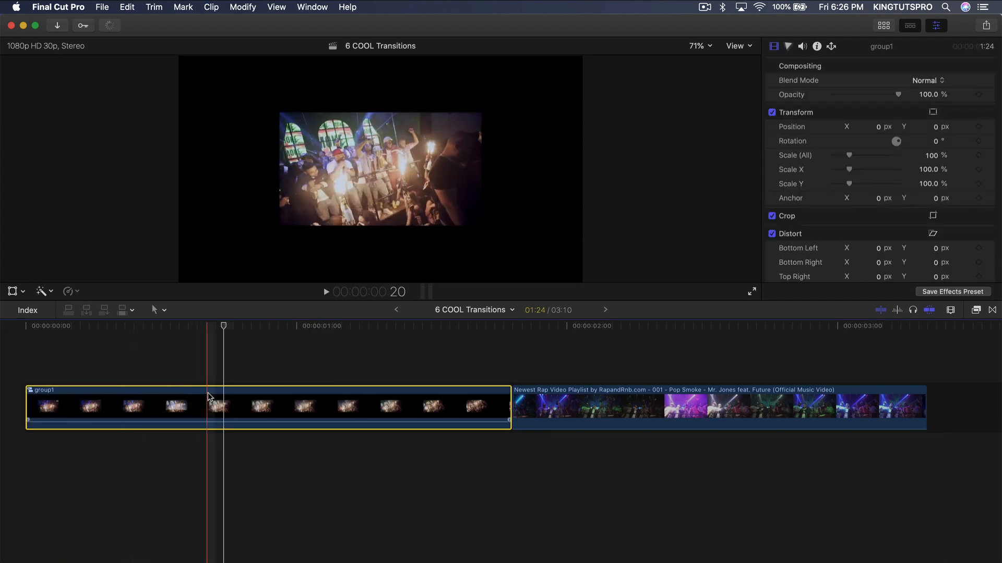
Step: Apply the Kaleidotile effect from the Tiling category to group1
{"action": "left_click", "coordinate": [976, 311]}
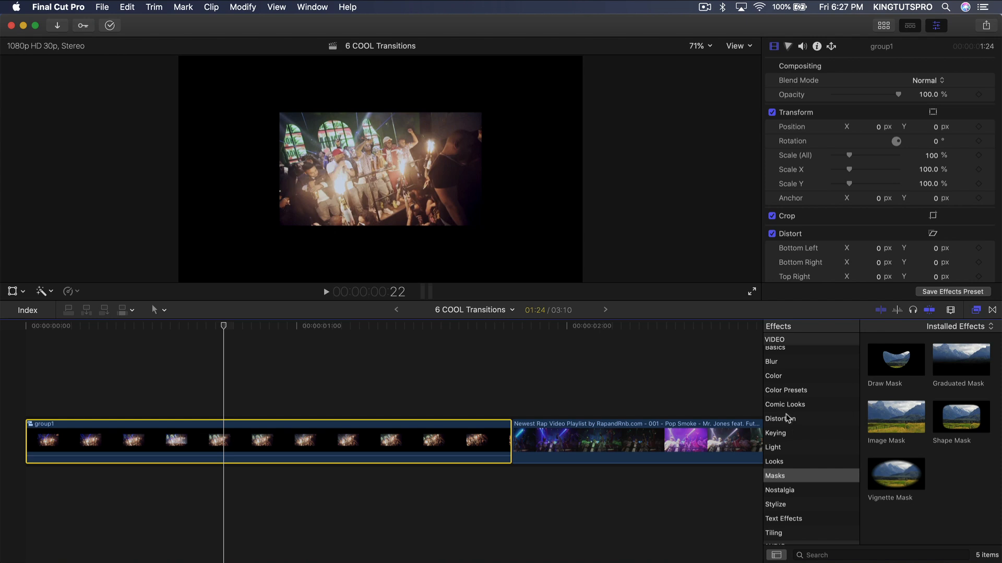
{"action": "left_click", "coordinate": [784, 533]}
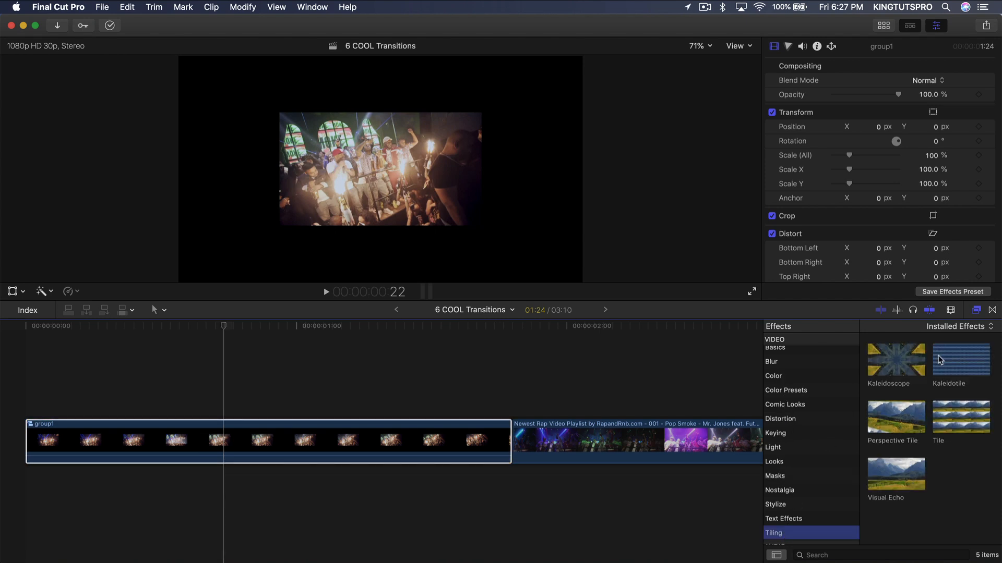
{"action": "left_click_drag", "start_coordinate": [950, 362], "coordinate": [309, 437]}
{"action": "key", "text": "super+5"}
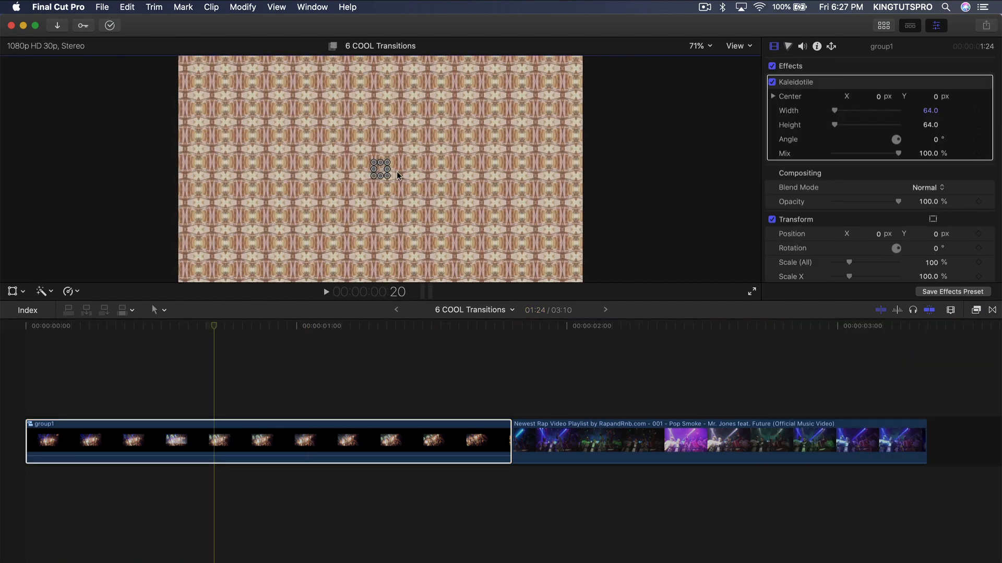
Step: Size group1's Kaleidotile tile to about 954 wide by 532 high to remove the black gaps, and set the clip's scale to 202%
{"action": "left_click_drag", "start_coordinate": [386, 174], "coordinate": [508, 166]}
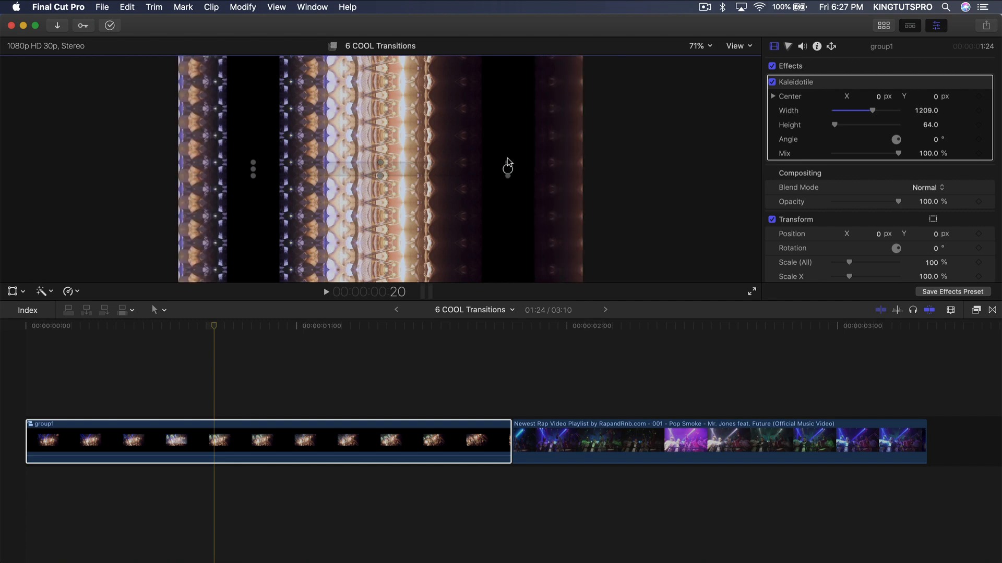
{"action": "left_click_drag", "start_coordinate": [380, 161], "coordinate": [381, 93]}
{"action": "left_click_drag", "start_coordinate": [178, 324], "coordinate": [0, 315]}
{"action": "left_click_drag", "start_coordinate": [380, 93], "coordinate": [380, 112]}
{"action": "left_click_drag", "start_coordinate": [381, 227], "coordinate": [380, 225]}
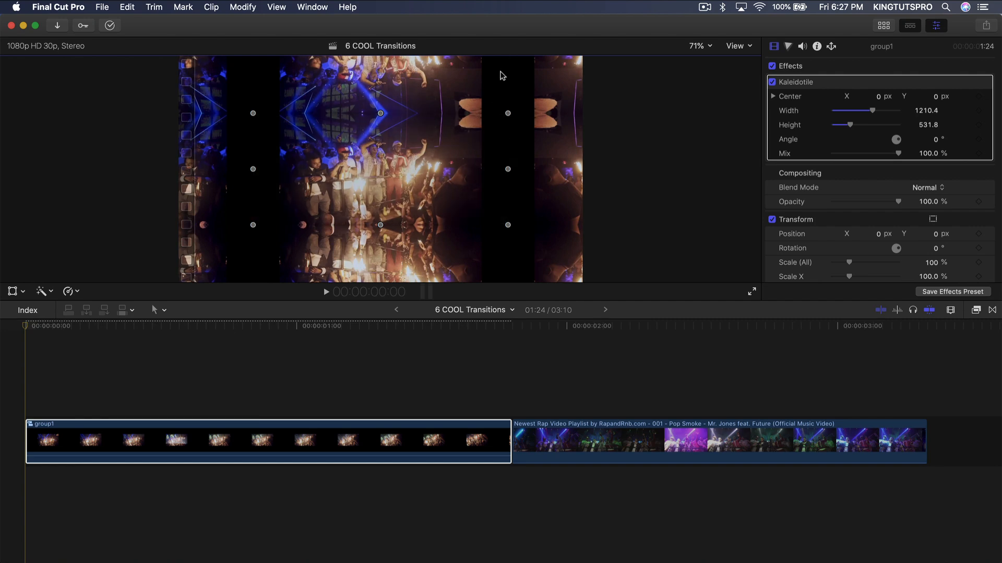
{"action": "left_click_drag", "start_coordinate": [508, 170], "coordinate": [480, 170]}
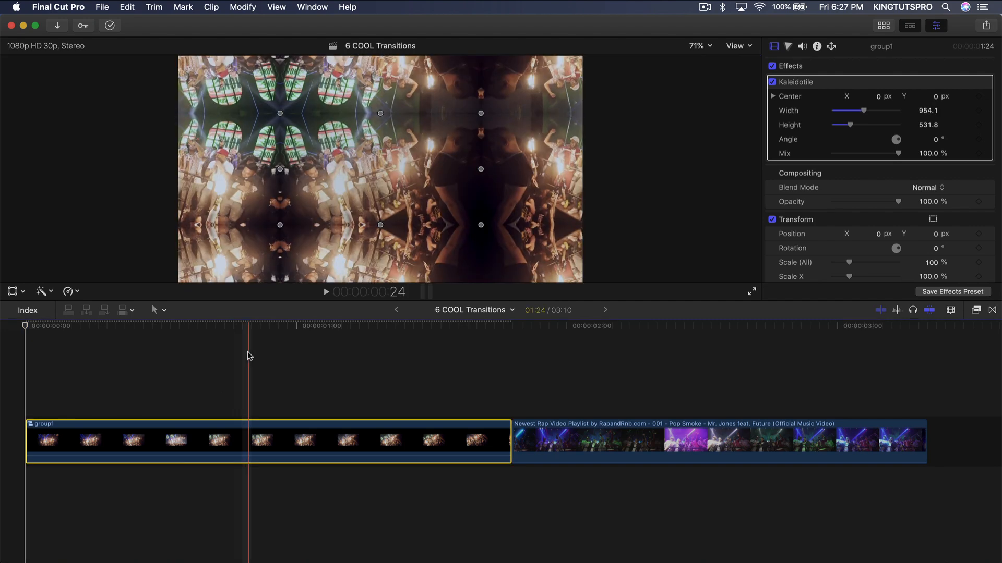
{"action": "scroll", "coordinate": [831, 208], "scroll_direction": "down", "scroll_amount": 3}
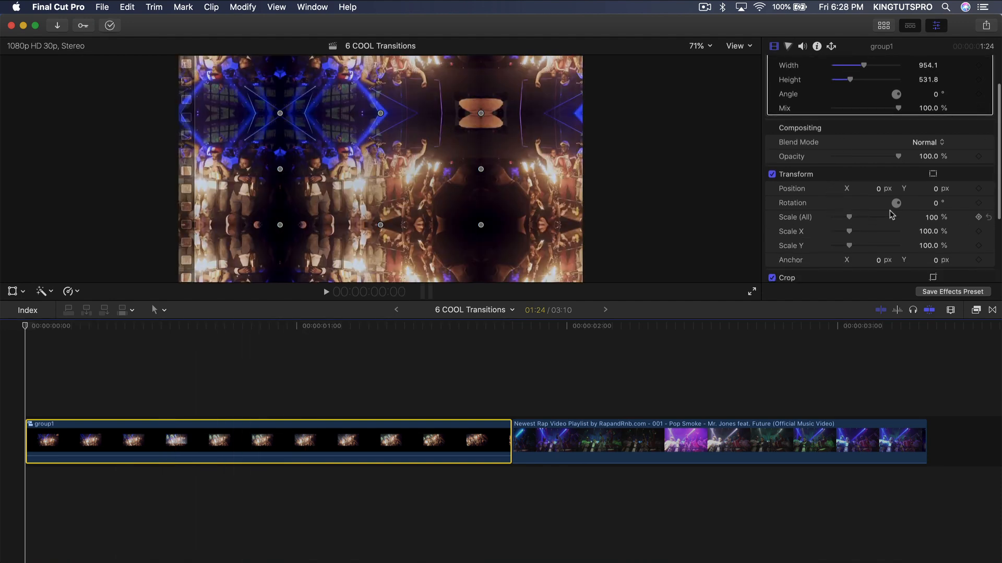
{"action": "left_click_drag", "start_coordinate": [932, 219], "coordinate": [932, 165]}
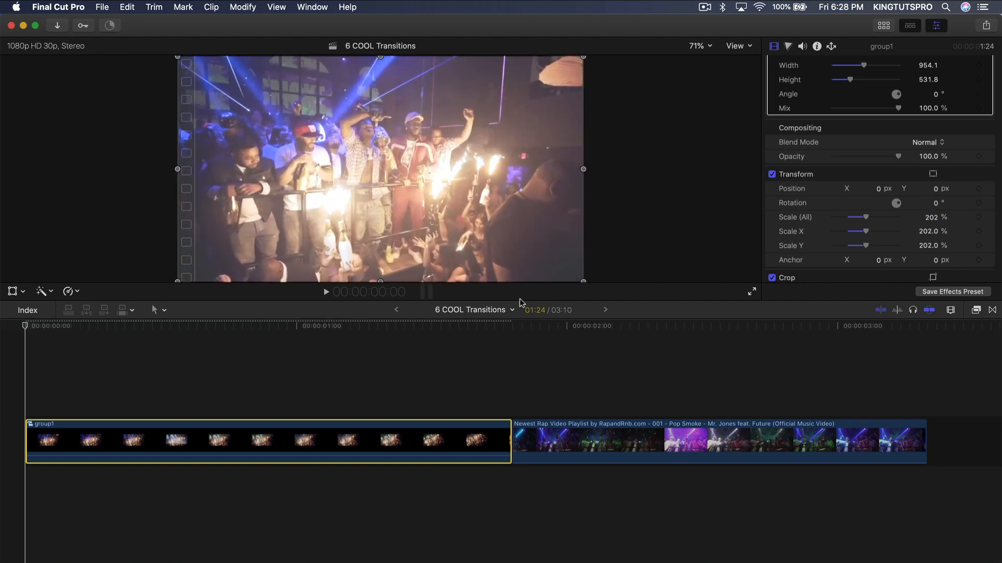
Step: Scale the second Pop Smoke clip to 50% and turn it into a compound clip named group2
{"action": "left_click", "coordinate": [534, 431]}
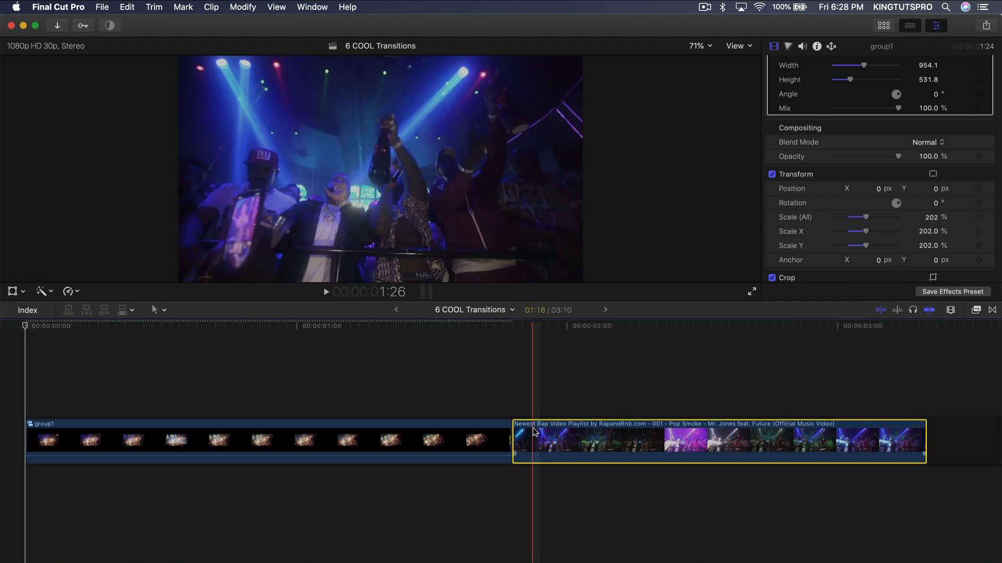
{"action": "left_click", "coordinate": [549, 326]}
{"action": "scroll", "coordinate": [565, 339], "scroll_direction": "right", "scroll_amount": 3}
{"action": "left_click", "coordinate": [932, 156]}
{"action": "key", "text": "Return"}
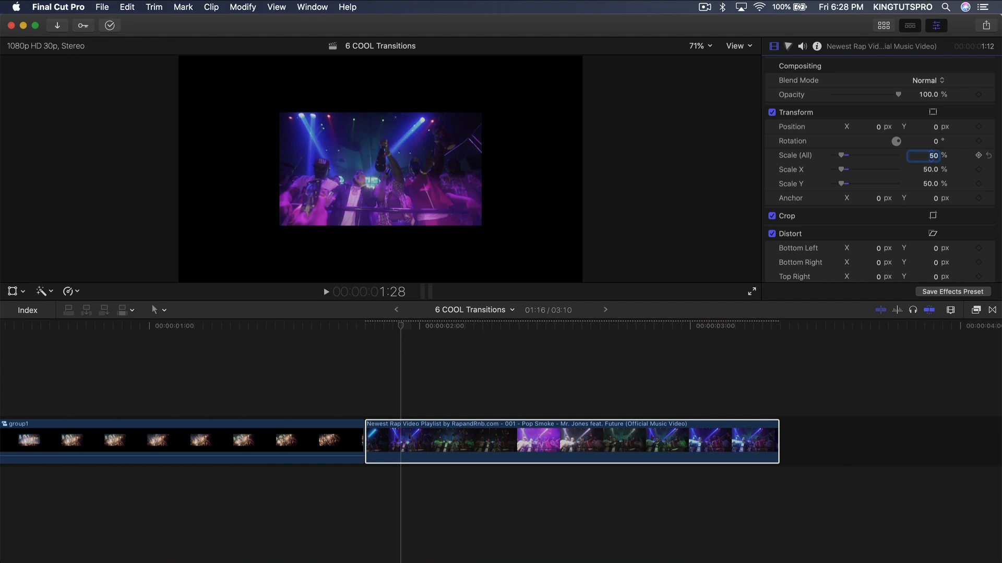
{"action": "right_click", "coordinate": [588, 440]}
{"action": "left_click", "coordinate": [618, 372]}
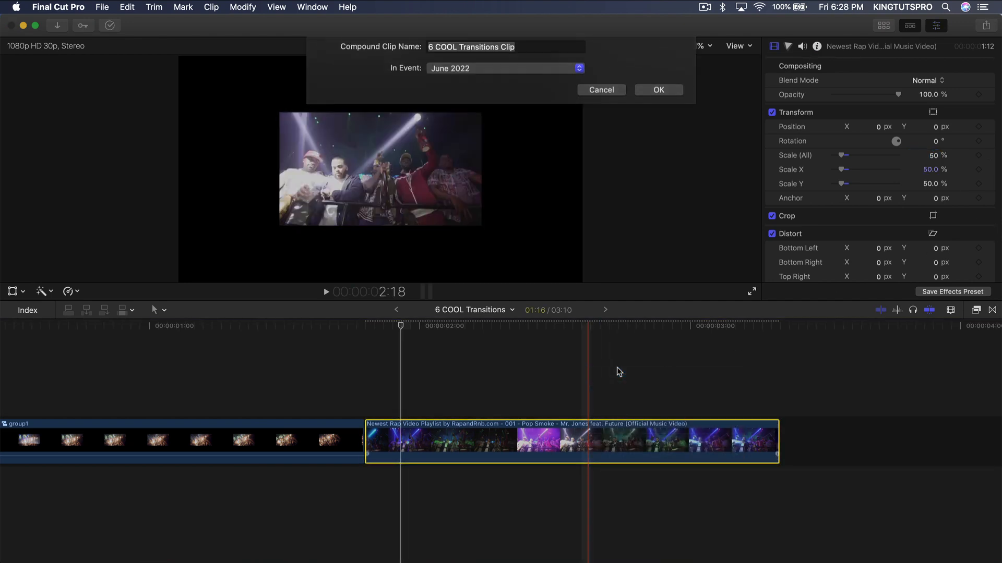
{"action": "type", "text": "group2"}
{"action": "key", "text": "Return"}
Step: Apply the Kaleidotile effect to group2 and size its tile to about 951 wide by 530 high
{"action": "left_click", "coordinate": [976, 310]}
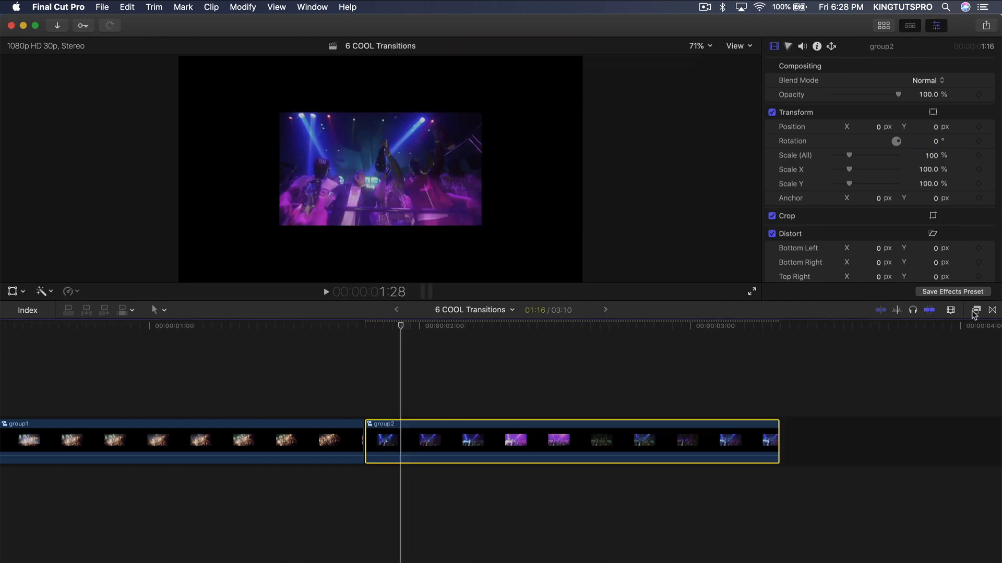
{"action": "left_click_drag", "start_coordinate": [961, 360], "coordinate": [529, 451]}
{"action": "key", "text": "super+5"}
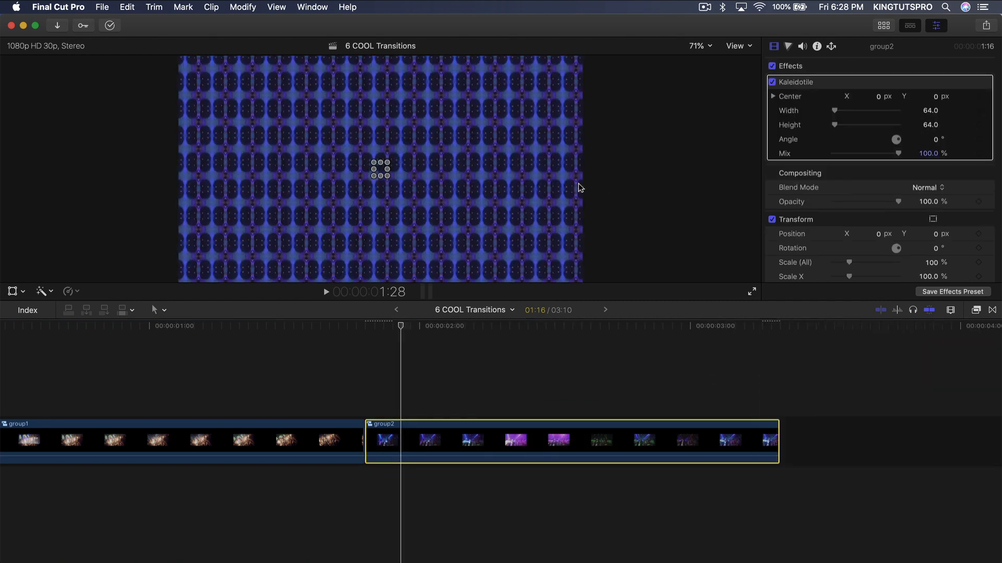
{"action": "left_click", "coordinate": [388, 171]}
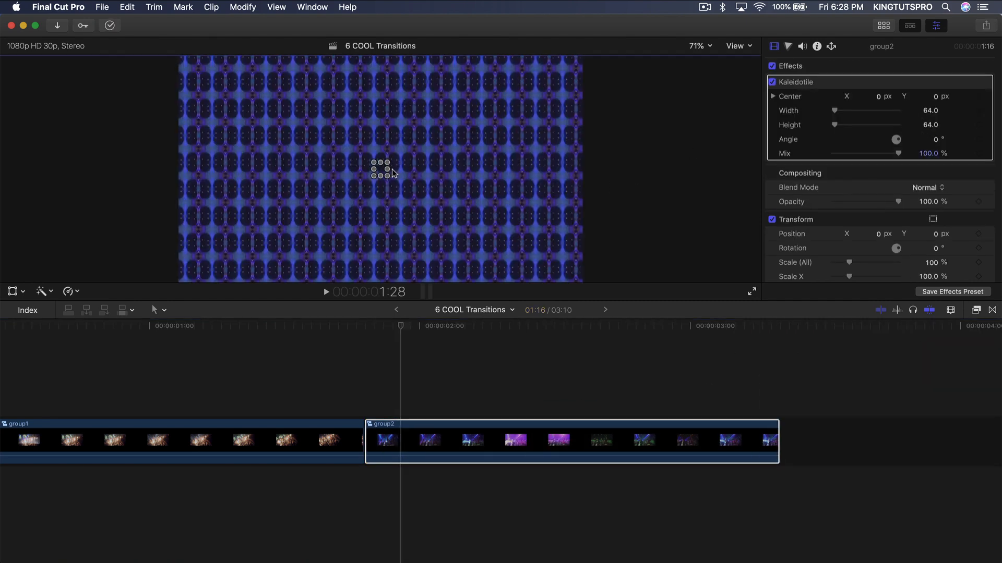
{"action": "left_click_drag", "start_coordinate": [387, 172], "coordinate": [500, 170]}
{"action": "left_click_drag", "start_coordinate": [382, 163], "coordinate": [381, 113]}
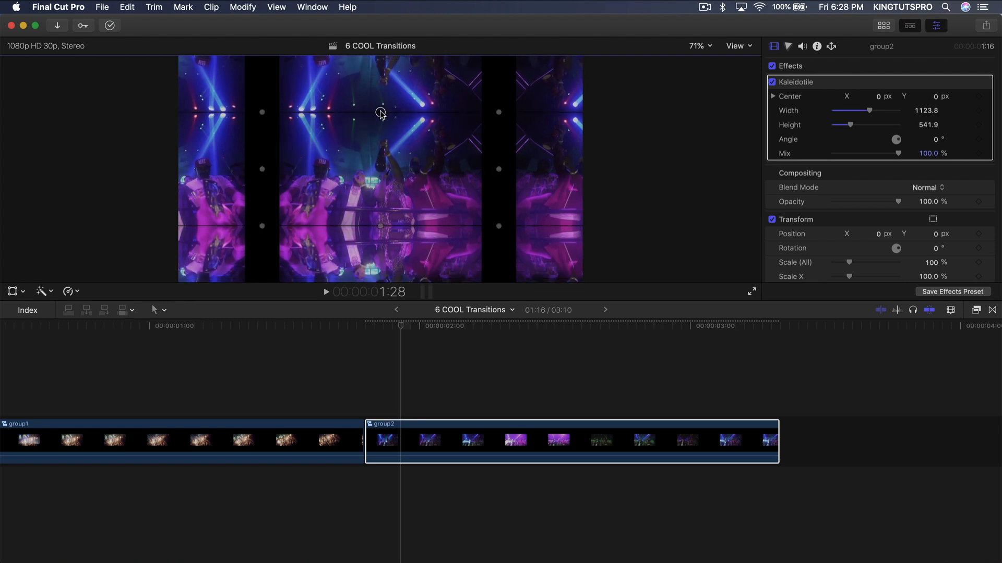
Step: Set group2's overall scale to 202% so the center tile fills the frame
{"action": "scroll", "coordinate": [929, 196], "scroll_direction": "down", "scroll_amount": 5}
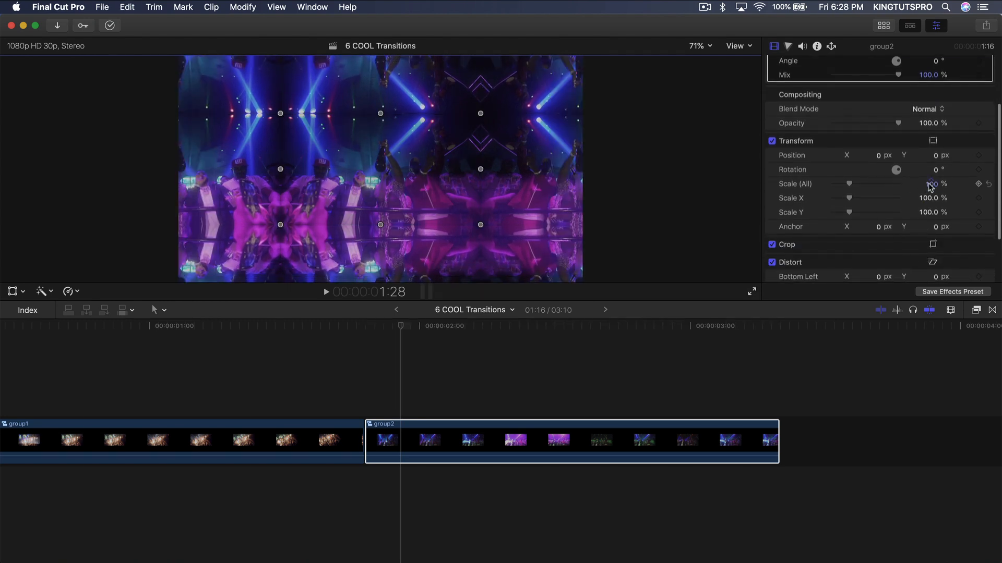
{"action": "type", "text": "20"}
{"action": "key", "text": "Return"}
Step: Move group2 onto a layer above group1 so it starts at 1:23, overlapping the end of group1
{"action": "left_click", "coordinate": [285, 441]}
{"action": "left_click_drag", "start_coordinate": [394, 427], "coordinate": [385, 371]}
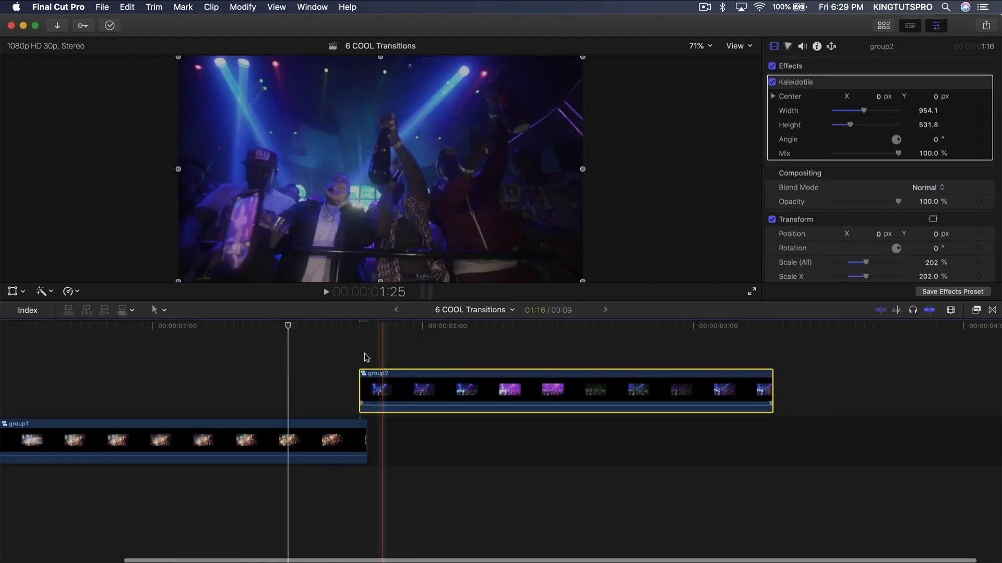
{"action": "key", "text": "super+equal"}
{"action": "left_click", "coordinate": [360, 323]}
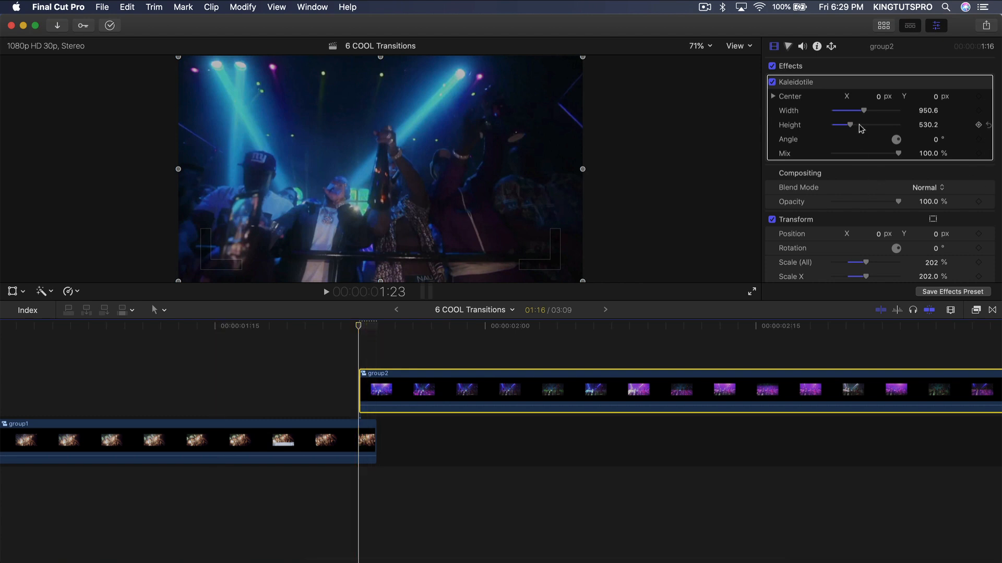
Step: Lower group2's opacity to about 59% and reposition it over group1 to about X -135, Y 124 with the Transform tool
{"action": "scroll", "coordinate": [860, 177], "scroll_direction": "down", "scroll_amount": 3}
{"action": "left_click_drag", "start_coordinate": [898, 150], "coordinate": [870, 151]}
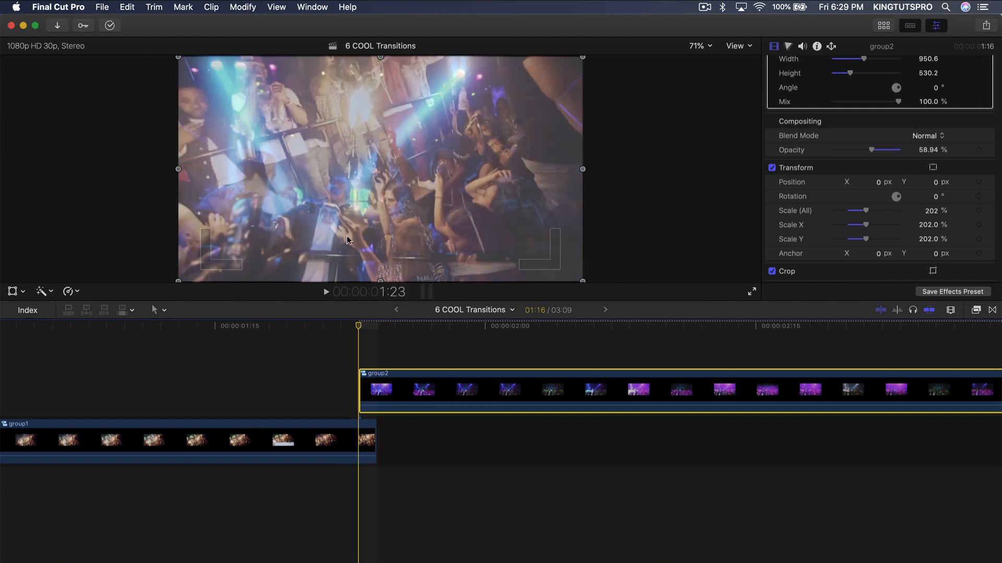
{"action": "scroll", "coordinate": [821, 152], "scroll_direction": "up", "scroll_amount": 2}
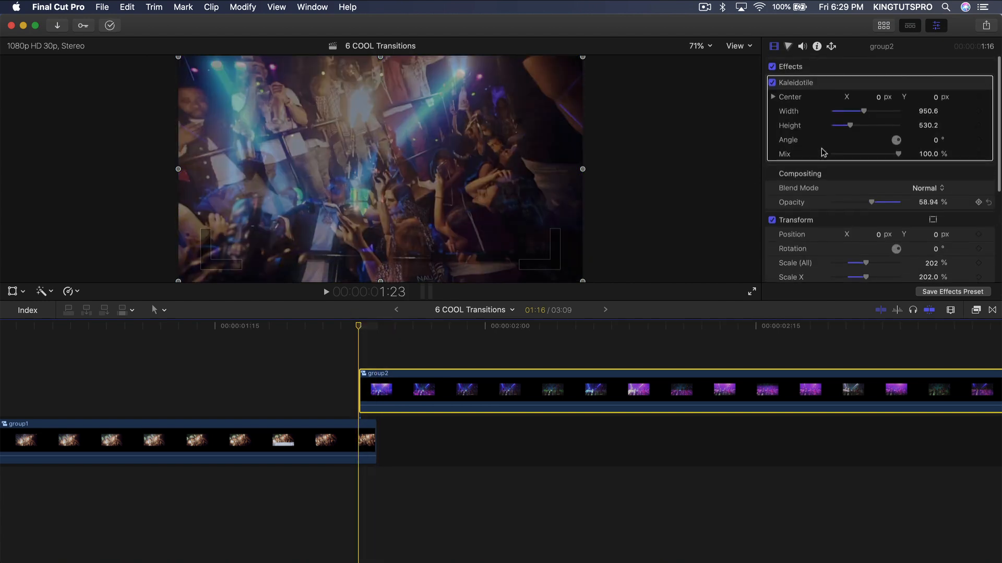
{"action": "left_click", "coordinate": [12, 291]}
{"action": "left_click_drag", "start_coordinate": [381, 169], "coordinate": [502, 107]}
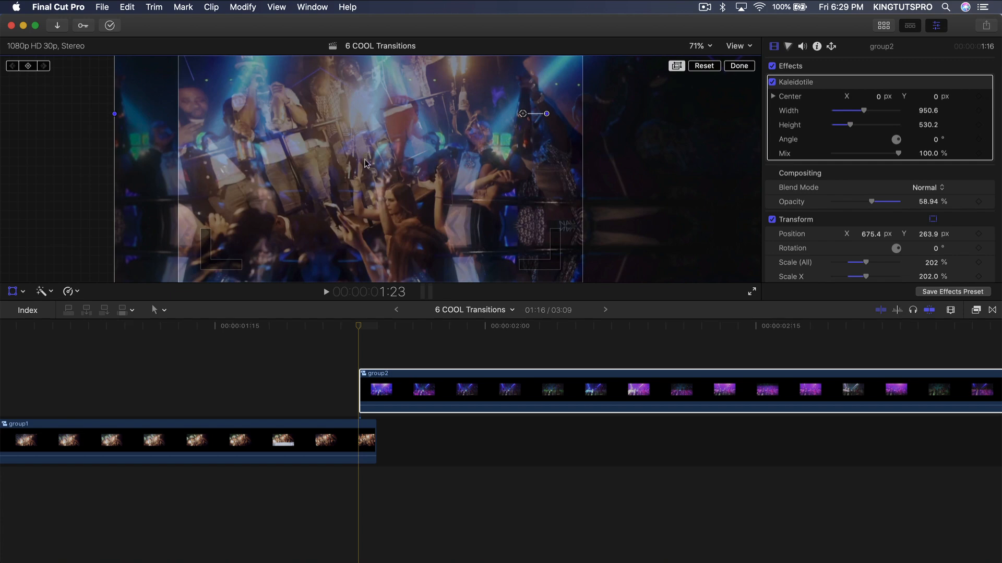
{"action": "left_click_drag", "start_coordinate": [500, 166], "coordinate": [412, 163]}
Step: Reduce group2's overall scale to 126% and reposition it to about X -134, Y 69, varying its opacity to compare it with group1
{"action": "scroll", "coordinate": [865, 244], "scroll_direction": "down", "scroll_amount": 2}
{"action": "left_click_drag", "start_coordinate": [866, 244], "coordinate": [862, 244]}
{"action": "left_click_drag", "start_coordinate": [872, 183], "coordinate": [896, 175]}
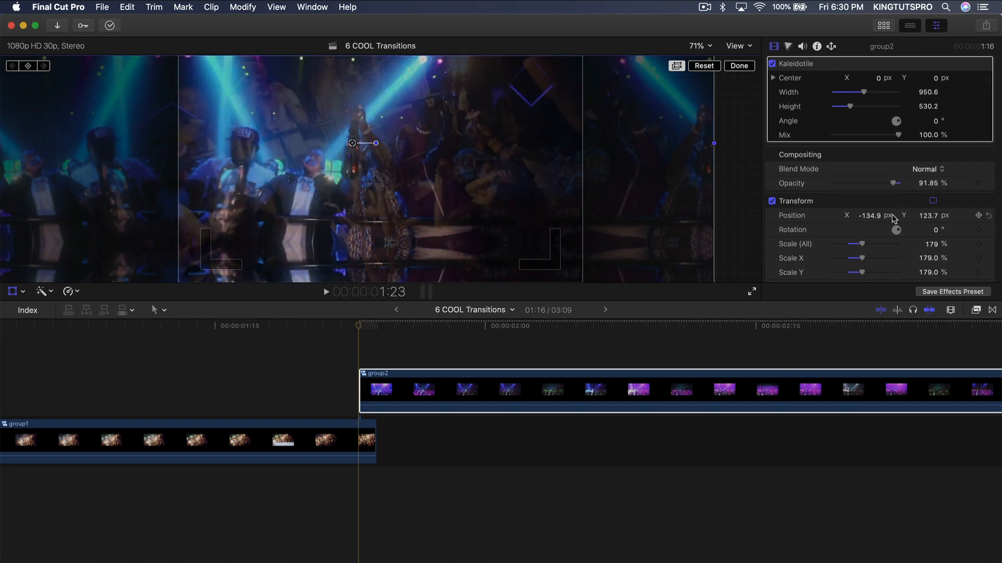
{"action": "left_click_drag", "start_coordinate": [935, 244], "coordinate": [918, 244]}
{"action": "left_click_drag", "start_coordinate": [893, 183], "coordinate": [856, 186]}
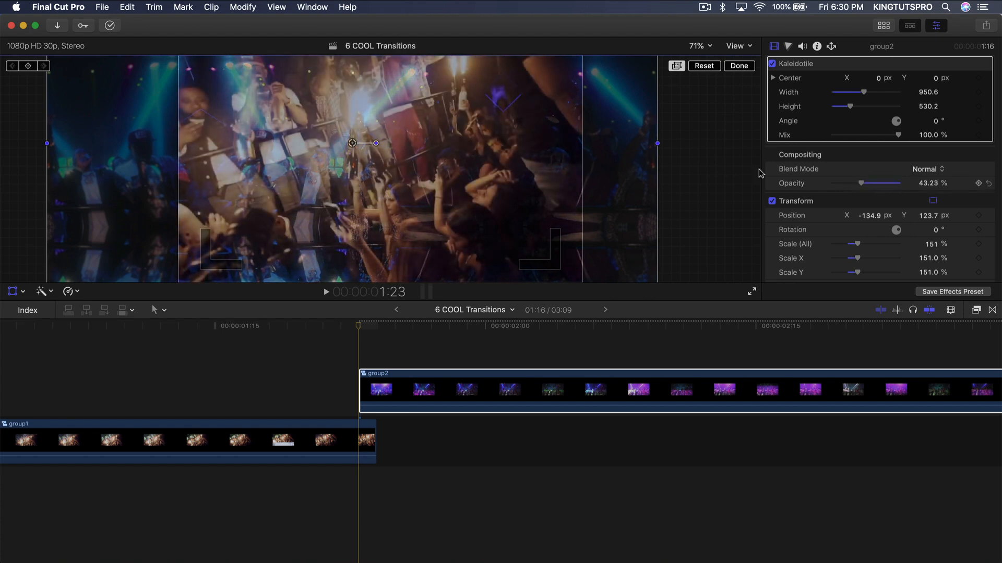
{"action": "left_click_drag", "start_coordinate": [426, 133], "coordinate": [423, 142]}
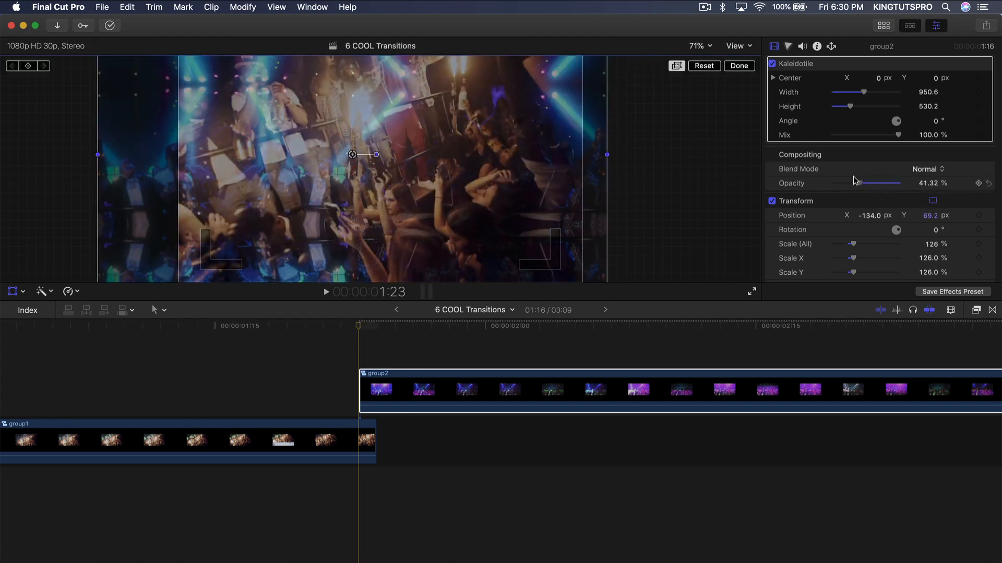
{"action": "left_click_drag", "start_coordinate": [855, 183], "coordinate": [767, 151]}
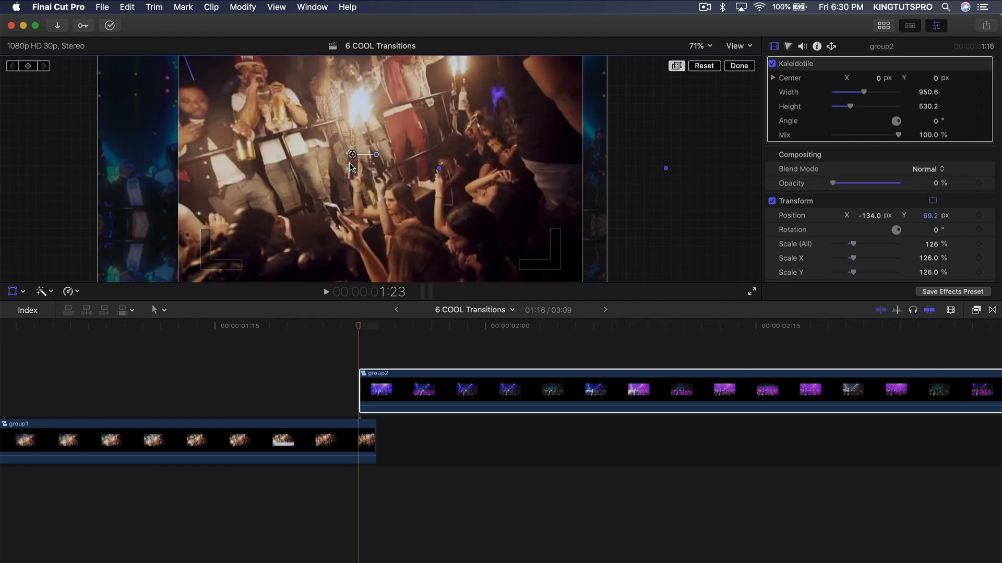
Step: Restore group2's opacity to 100%, move it back onto the main storyline directly after group1, and play the result
{"action": "left_click_drag", "start_coordinate": [883, 185], "coordinate": [847, 177]}
{"action": "left_click_drag", "start_coordinate": [443, 392], "coordinate": [435, 446]}
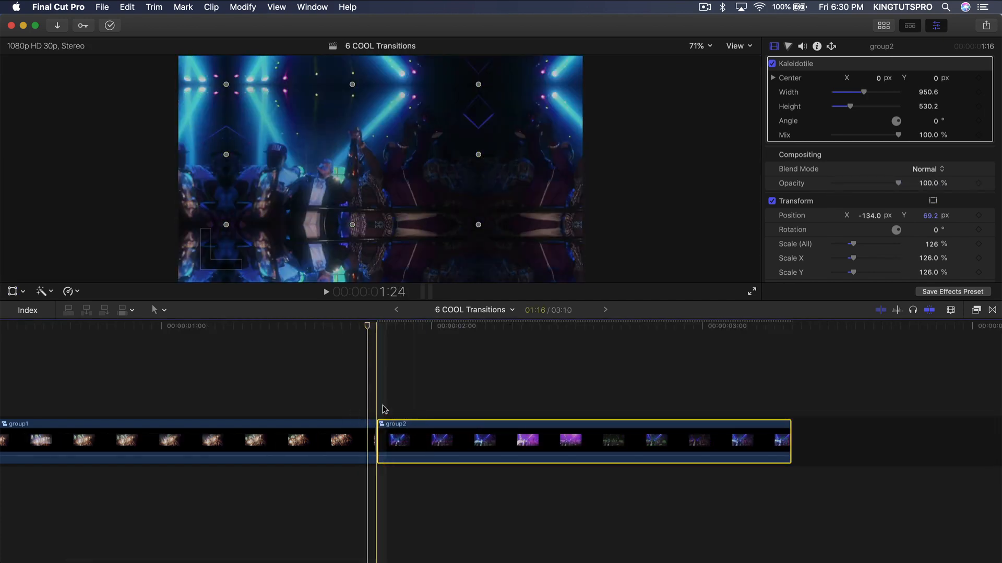
{"action": "key", "text": "super+minus"}
{"action": "key", "text": "super+minus"}
{"action": "key", "text": "space"}
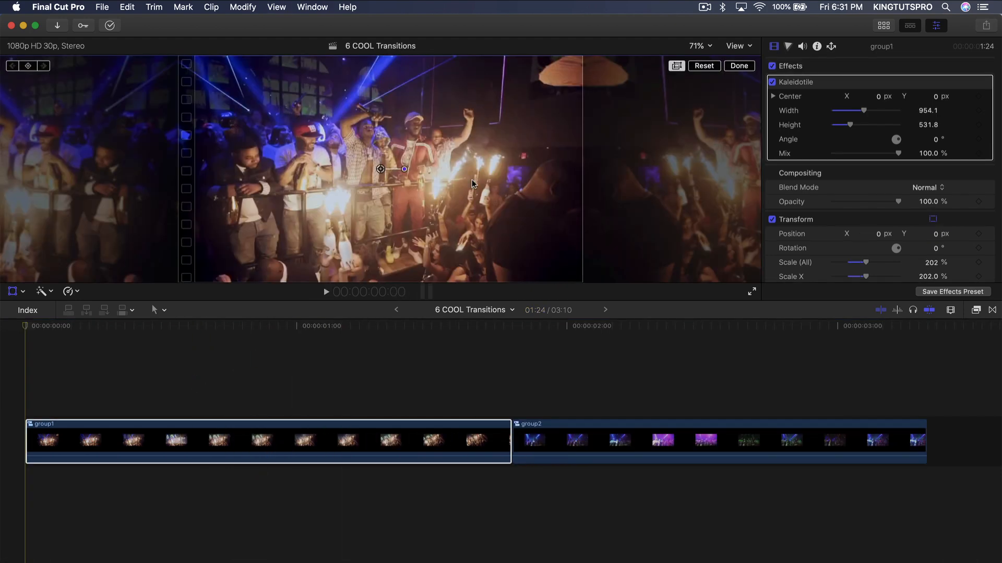
Step: Show the horizon overlay and keyframe group1's position at its first frame to about X -259, Y 187
{"action": "left_click", "coordinate": [734, 47]}
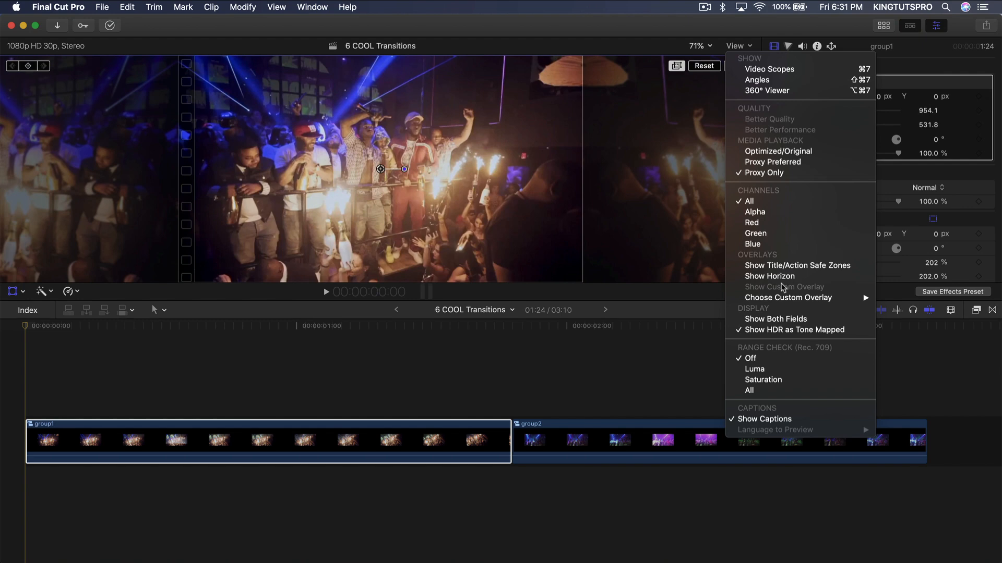
{"action": "left_click", "coordinate": [783, 277]}
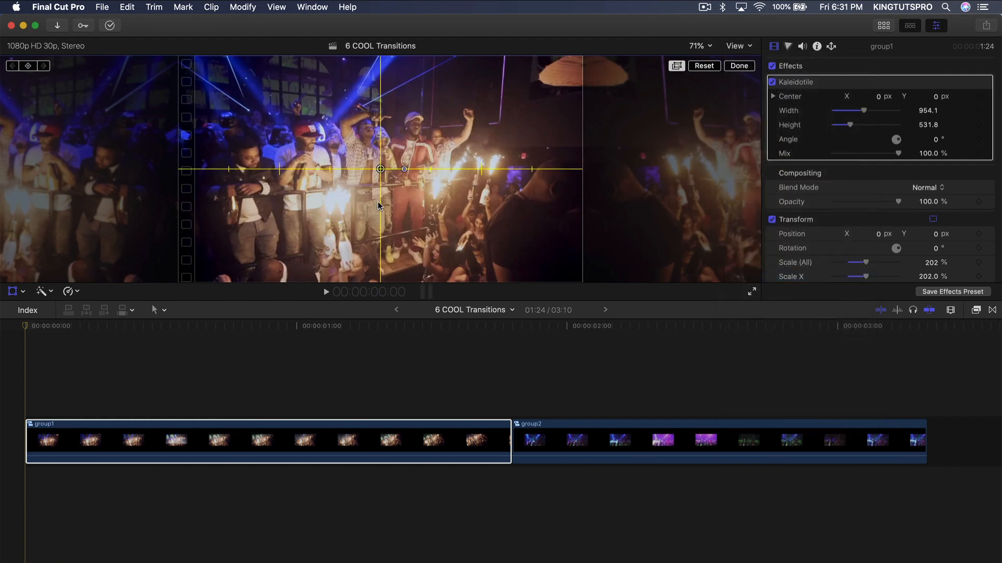
{"action": "left_click_drag", "start_coordinate": [519, 206], "coordinate": [453, 168]}
{"action": "left_click_drag", "start_coordinate": [67, 329], "coordinate": [25, 332]}
{"action": "left_click_drag", "start_coordinate": [412, 196], "coordinate": [424, 186]}
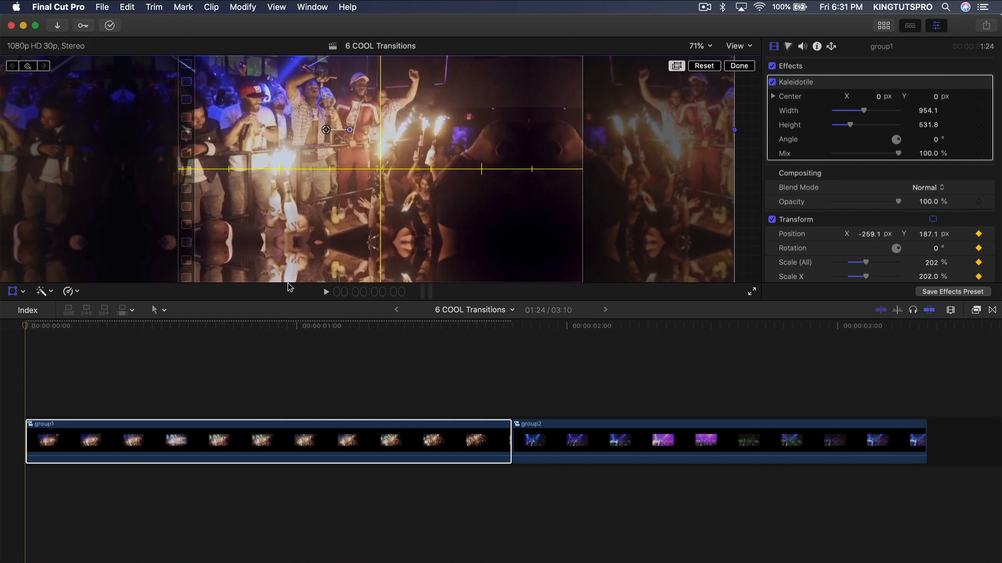
Step: Step through group1 to its end, keyframing its position so the subject stays near the center of the horizon overlay
{"action": "key", "text": "Right"}
{"action": "key", "text": "Right"}
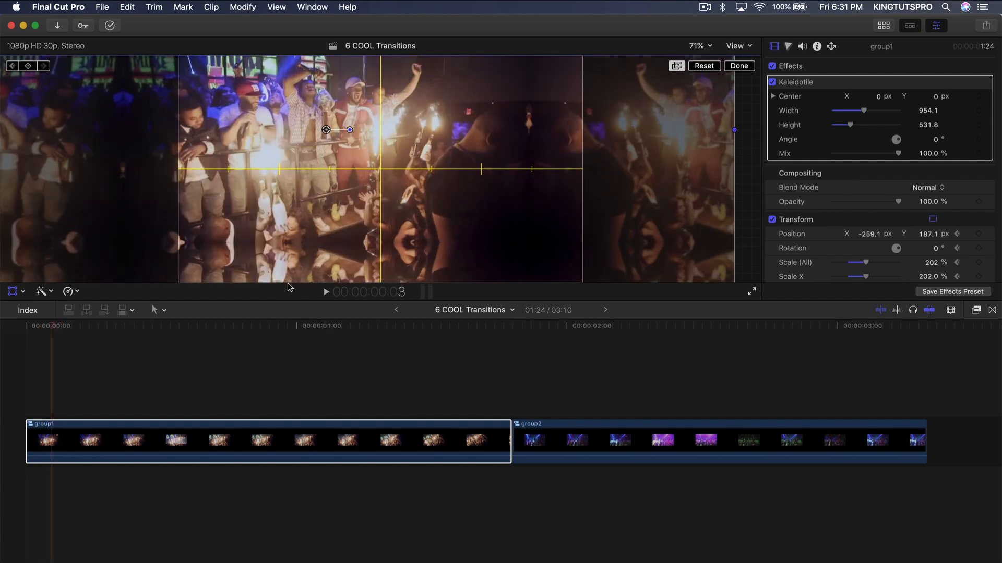
{"action": "left_click_drag", "start_coordinate": [410, 213], "coordinate": [416, 216]}
{"action": "key", "text": "Right"}
{"action": "key", "text": "Right"}
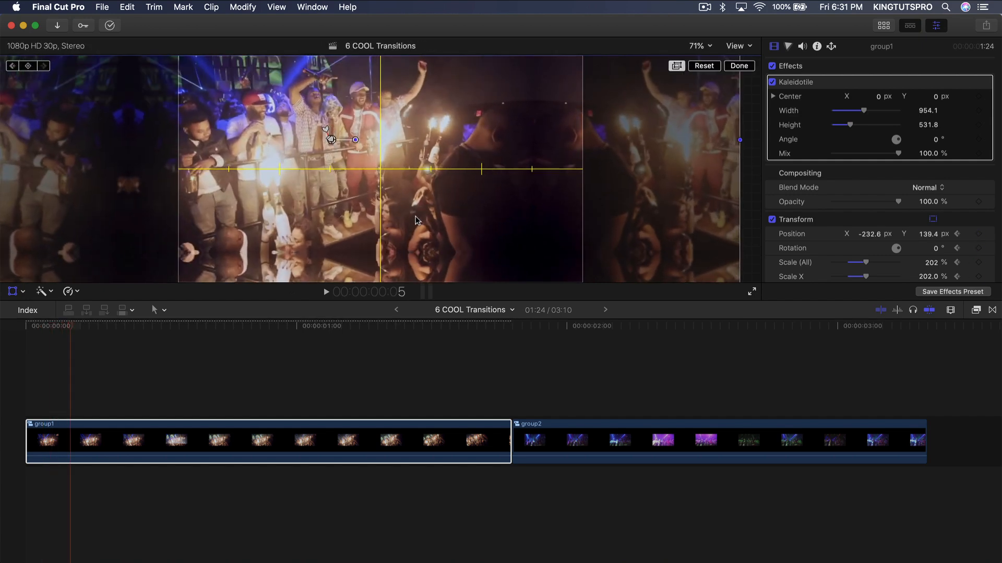
{"action": "key", "text": "Right"}
{"action": "key", "text": "Right"}
{"action": "key", "text": "Right"}
{"action": "left_click_drag", "start_coordinate": [398, 179], "coordinate": [461, 207]}
{"action": "key", "text": "Right"}
{"action": "key", "text": "Right"}
{"action": "key", "text": "Right"}
{"action": "key", "text": "Right"}
{"action": "key", "text": "Right"}
{"action": "key", "text": "Right"}
{"action": "key", "text": "Right"}
{"action": "key", "text": "Right"}
{"action": "key", "text": "Right"}
{"action": "key", "text": "Right"}
{"action": "key", "text": "Right"}
{"action": "key", "text": "Right"}
{"action": "key", "text": "Right"}
{"action": "key", "text": "Right"}
{"action": "key", "text": "Right"}
{"action": "key", "text": "Right"}
{"action": "key", "text": "Right"}
{"action": "key", "text": "Right"}
{"action": "key", "text": "Right"}
{"action": "key", "text": "Right"}
{"action": "key", "text": "Right"}
{"action": "key", "text": "Right"}
{"action": "key", "text": "Right"}
{"action": "key", "text": "Right"}
{"action": "key", "text": "Right"}
{"action": "key", "text": "Right"}
{"action": "key", "text": "Right"}
{"action": "key", "text": "Right"}
{"action": "key", "text": "Right"}
{"action": "key", "text": "Right"}
{"action": "key", "text": "Right"}
{"action": "key", "text": "Right"}
{"action": "key", "text": "Right"}
{"action": "key", "text": "Right"}
{"action": "key", "text": "Right"}
{"action": "key", "text": "Right"}
{"action": "key", "text": "Right"}
{"action": "key", "text": "Right"}
{"action": "key", "text": "Right"}
{"action": "key", "text": "Right"}
{"action": "key", "text": "Right"}
{"action": "key", "text": "Right"}
{"action": "key", "text": "Right"}
{"action": "left_click_drag", "start_coordinate": [460, 207], "coordinate": [468, 219]}
{"action": "key", "text": "Right"}
{"action": "key", "text": "Right"}
{"action": "left_click_drag", "start_coordinate": [468, 219], "coordinate": [473, 229]}
{"action": "key", "text": "Right"}
{"action": "key", "text": "Left"}
Step: Play the sequence from the start to check group1's keyframed movement into group2
{"action": "left_click_drag", "start_coordinate": [497, 325], "coordinate": [26, 345]}
{"action": "key", "text": "space"}
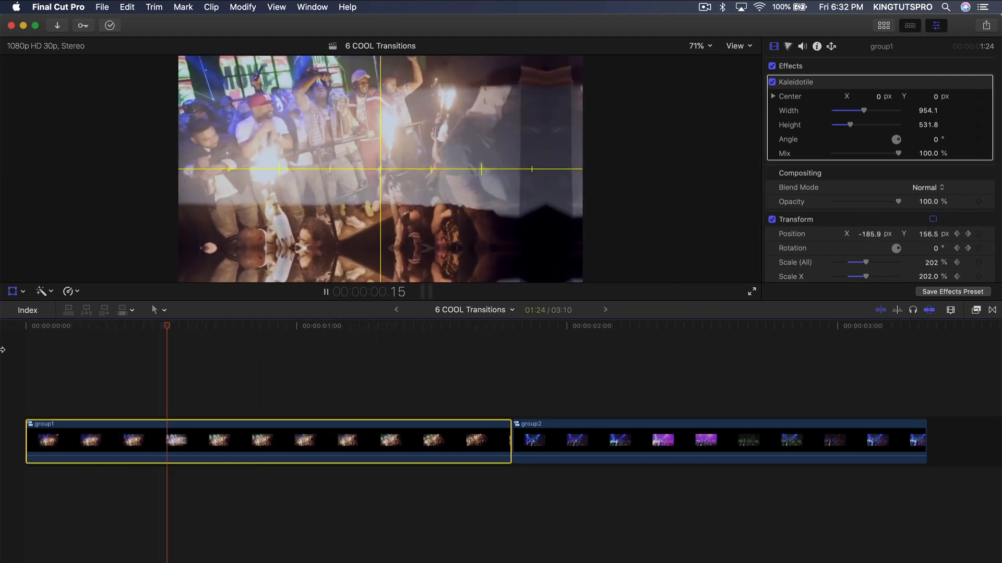
{"action": "key", "text": "space"}
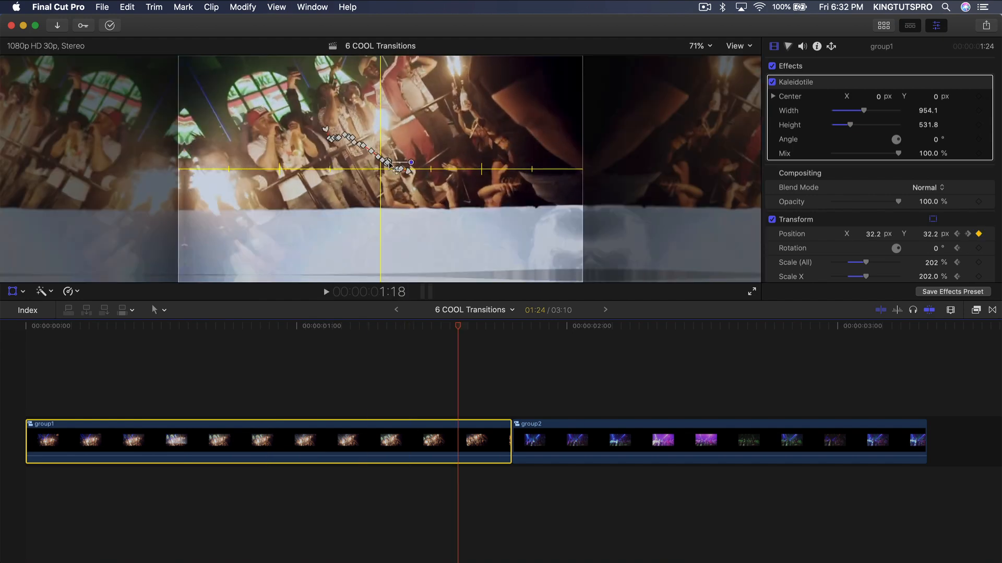
{"action": "left_click", "coordinate": [26, 331]}
{"action": "key", "text": "space"}
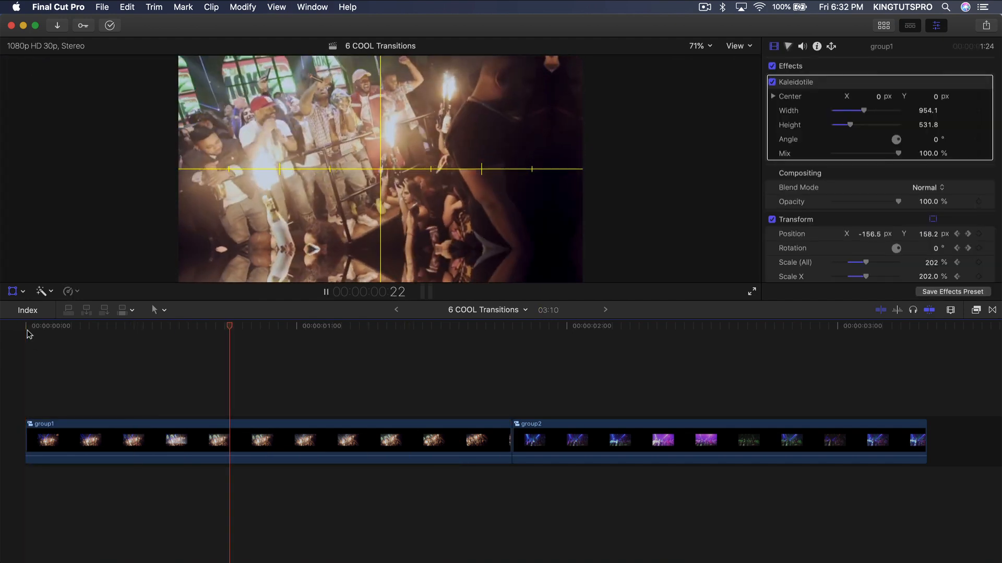
{"action": "key", "text": "space"}
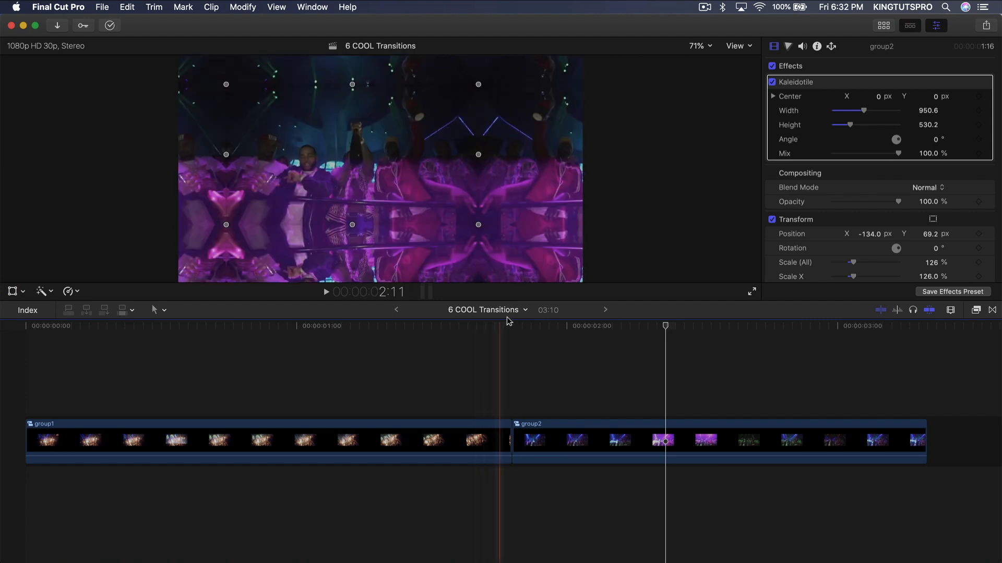
Step: At group2's first frame, show the horizon overlay and use Transform to reposition the clip to about X -4, Y 39
{"action": "left_click", "coordinate": [511, 326]}
{"action": "left_click", "coordinate": [425, 187]}
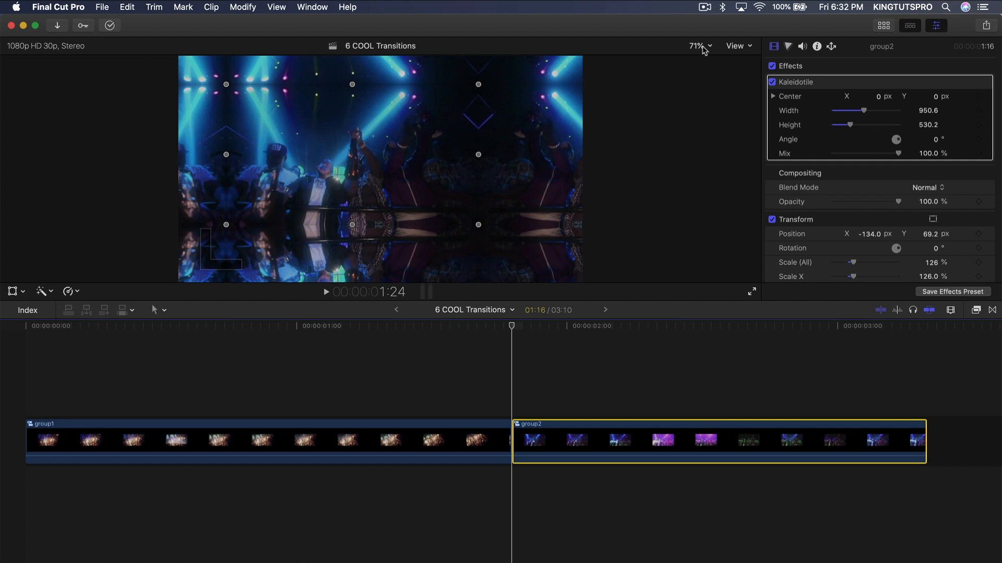
{"action": "left_click", "coordinate": [738, 47]}
{"action": "left_click", "coordinate": [768, 276]}
{"action": "key", "text": "shift+t"}
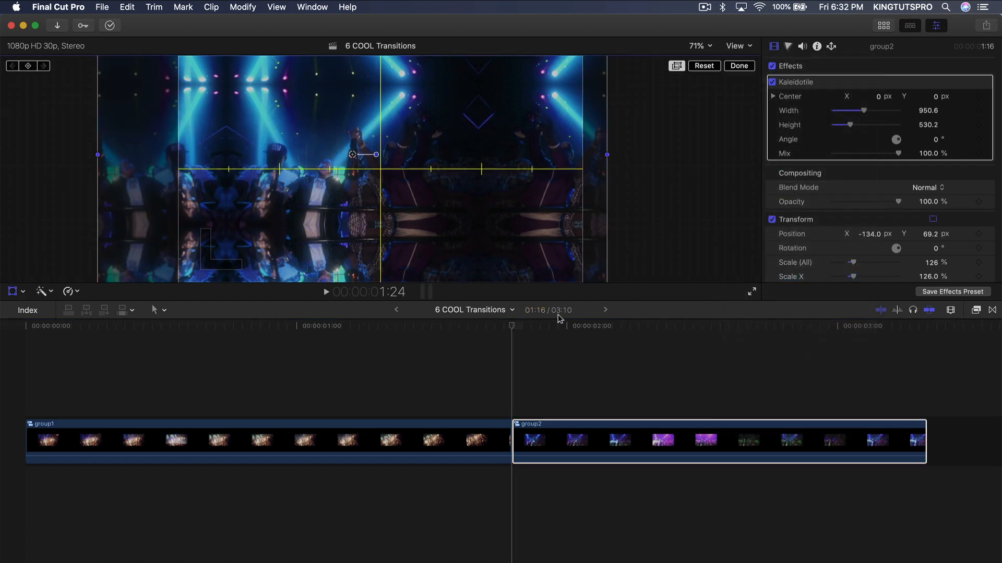
{"action": "left_click_drag", "start_coordinate": [417, 138], "coordinate": [445, 146]}
{"action": "left_click_drag", "start_coordinate": [514, 325], "coordinate": [511, 326]}
{"action": "left_click", "coordinate": [302, 115]}
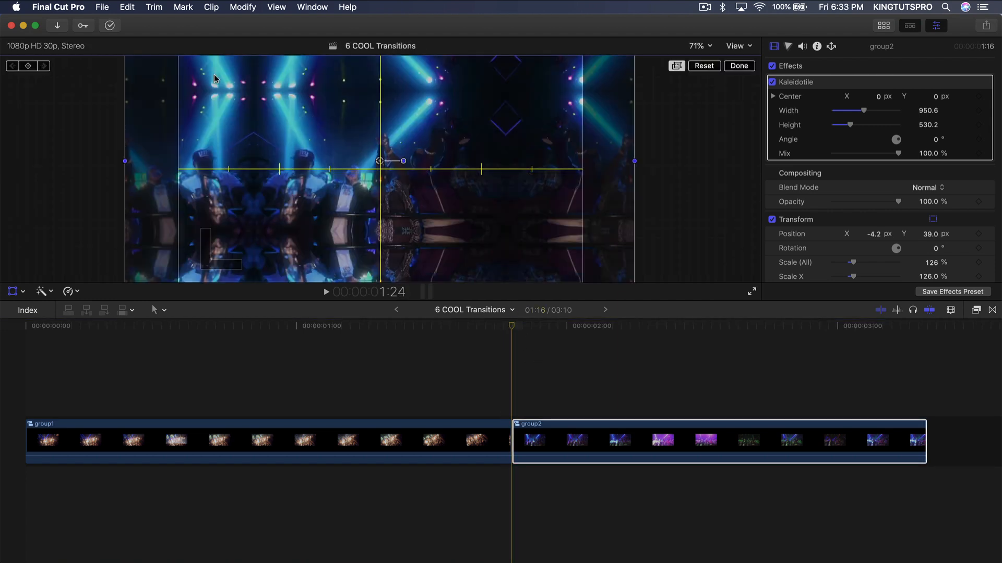
Step: Keyframe group2's position frame by frame up to about 2:15, and return to its first frame with Transform active
{"action": "key", "text": "space"}
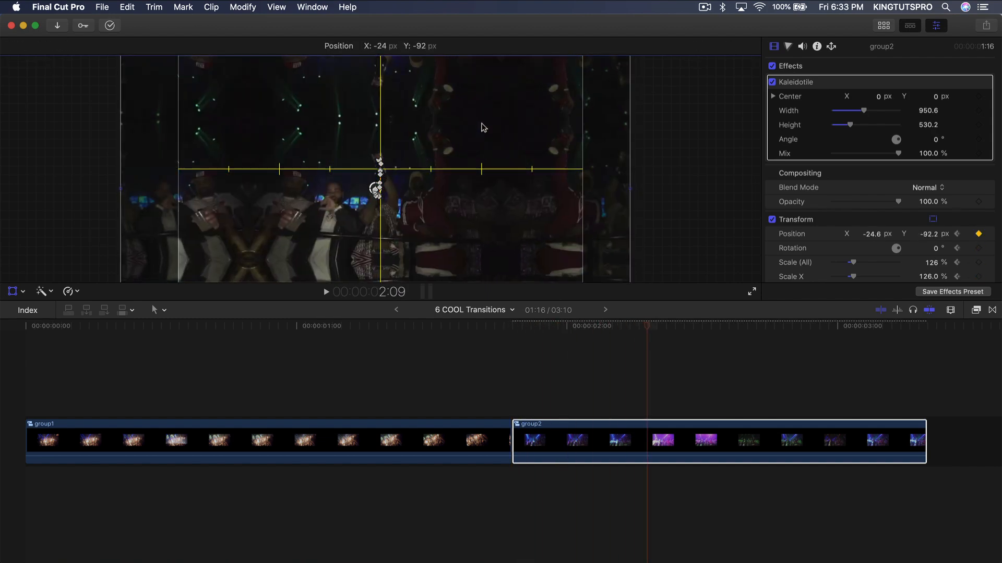
{"action": "left_click", "coordinate": [513, 328]}
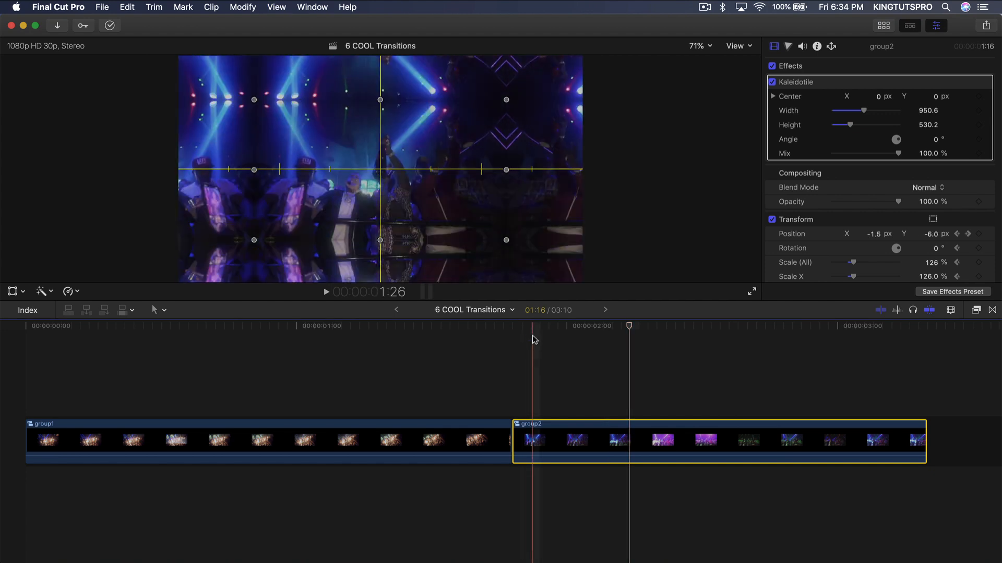
{"action": "left_click", "coordinate": [513, 330]}
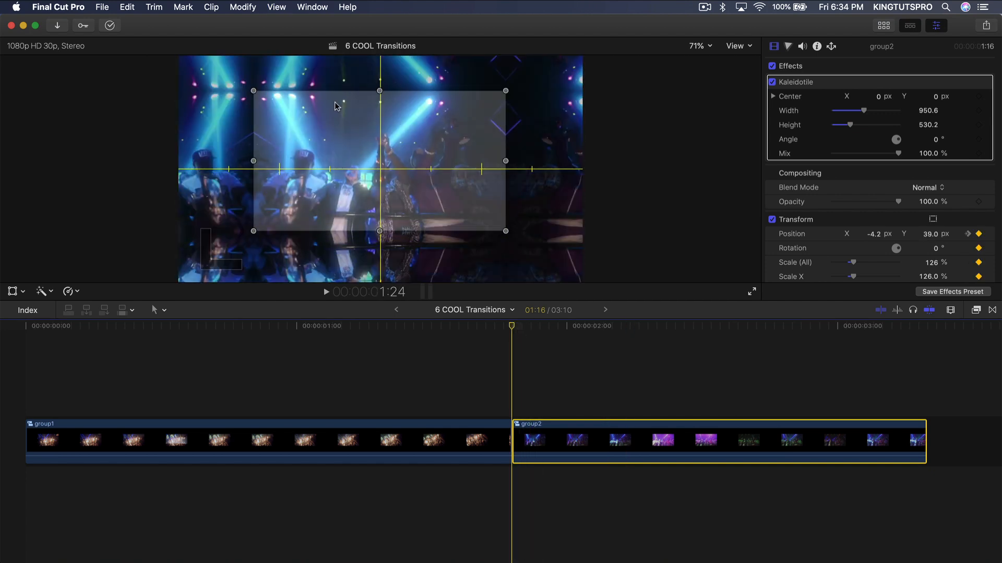
{"action": "left_click", "coordinate": [13, 292]}
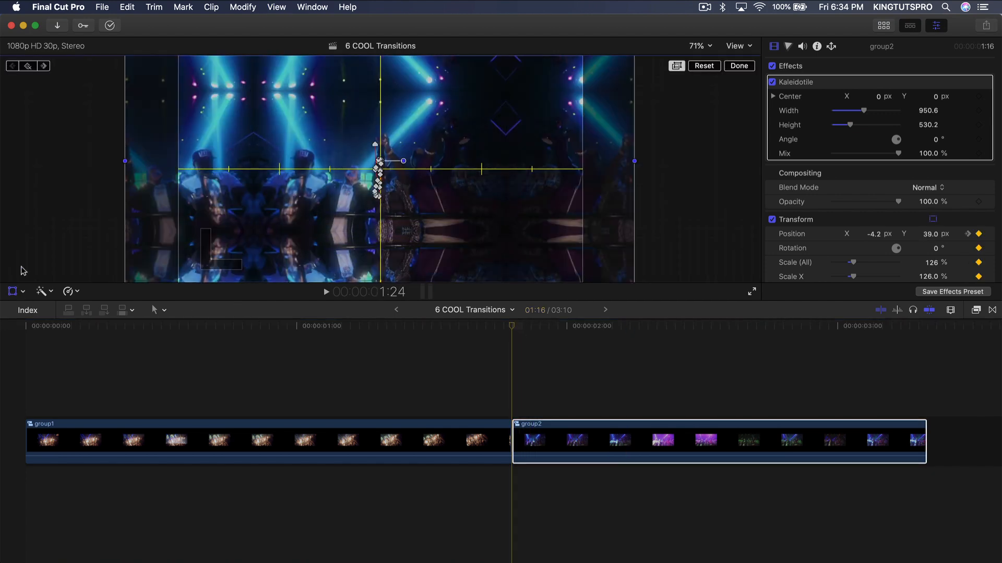
{"action": "left_click", "coordinate": [512, 329]}
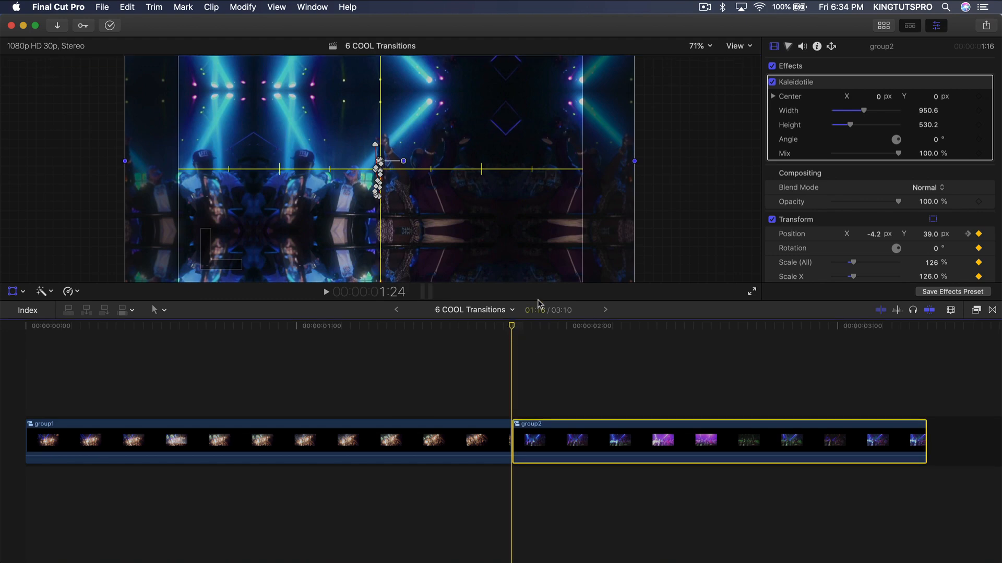
Step: At 2:15, set group2's position keyframe to X 0, Y 0
{"action": "left_click_drag", "start_coordinate": [511, 328], "coordinate": [616, 328]}
{"action": "key", "text": "Right"}
{"action": "key", "text": "Right"}
{"action": "key", "text": "Right"}
{"action": "key", "text": "Right"}
{"action": "key", "text": "Right"}
{"action": "key", "text": "Right"}
{"action": "key", "text": "Right"}
{"action": "key", "text": "Right"}
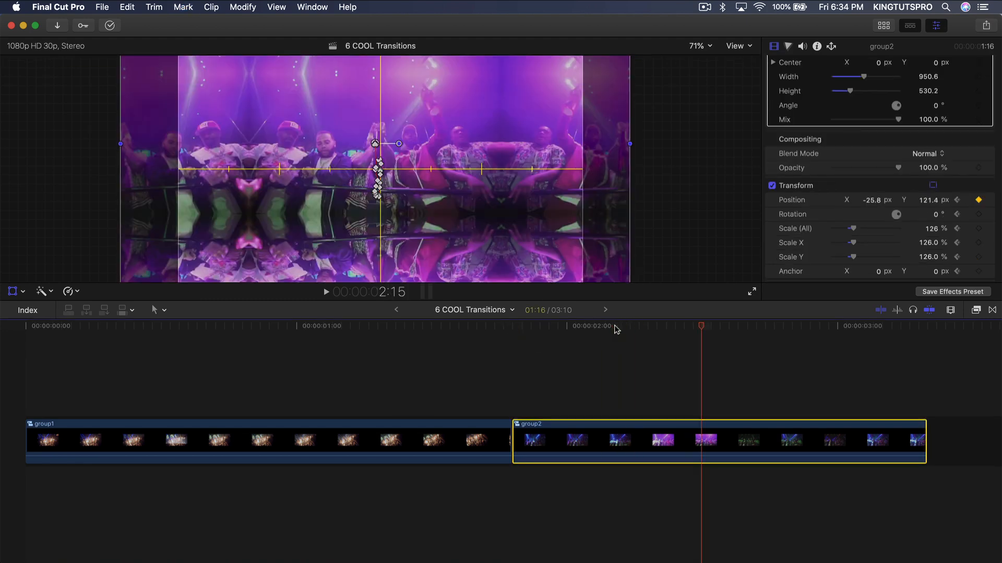
{"action": "left_click", "coordinate": [933, 202]}
{"action": "type", "text": "0"}
{"action": "key", "text": "Return"}
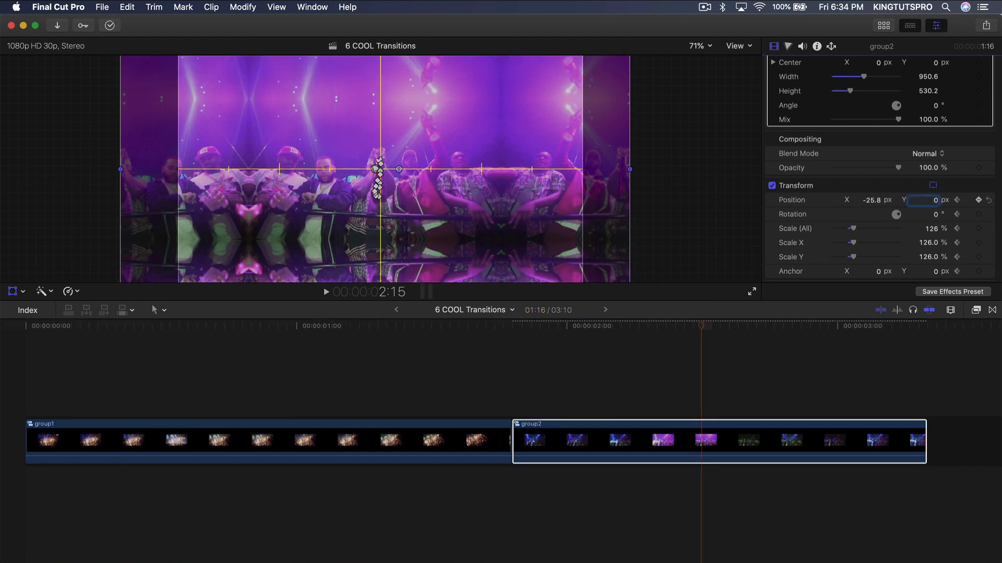
{"action": "left_click", "coordinate": [879, 200]}
{"action": "type", "text": "0"}
{"action": "key", "text": "Return"}
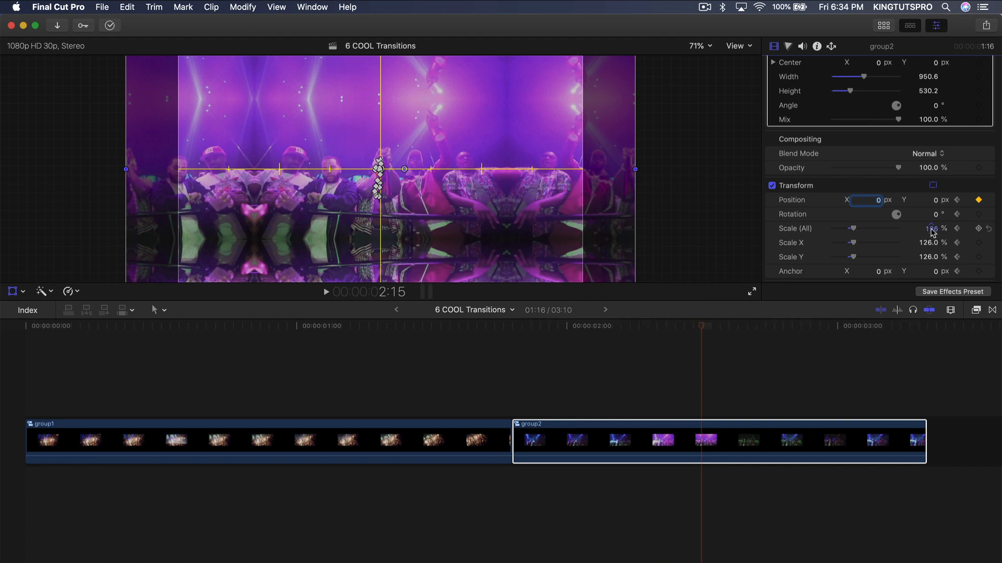
Step: Set group2's overall scale to 200% at 2:15, finish transforming, and play back the transition
{"action": "left_click", "coordinate": [932, 231]}
{"action": "type", "text": "200"}
{"action": "key", "text": "Return"}
{"action": "left_click", "coordinate": [737, 65]}
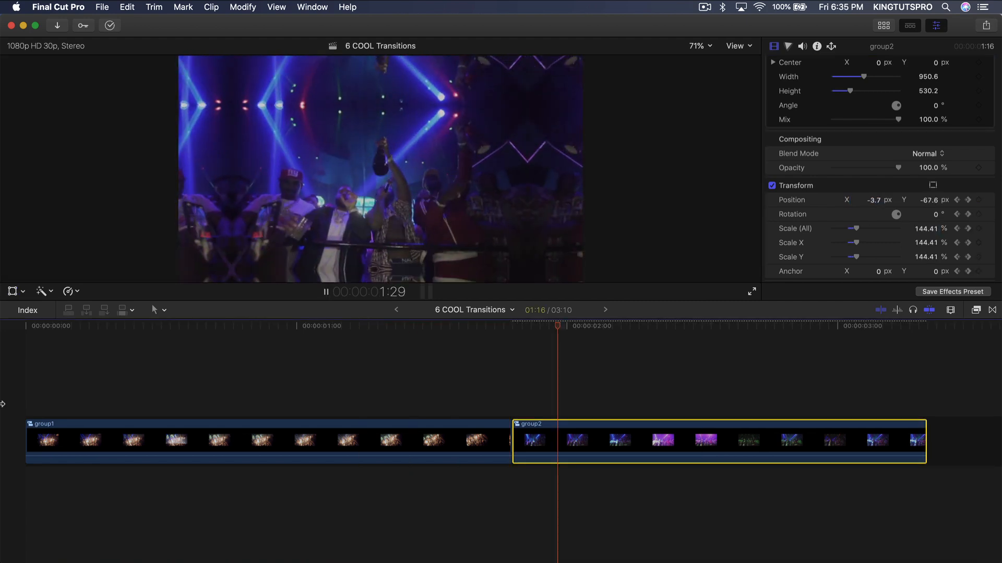
{"action": "key", "text": "space"}
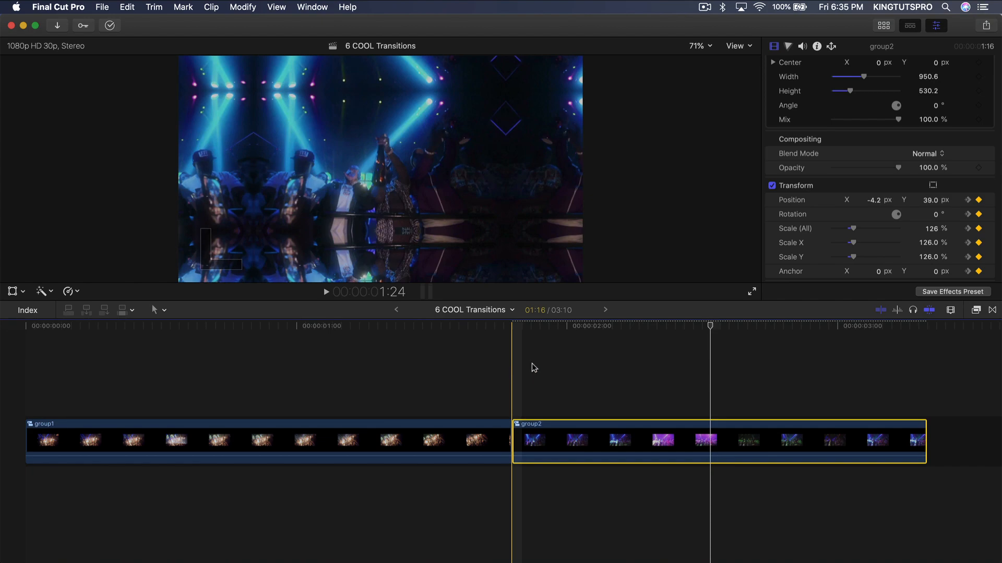
{"action": "key", "text": "space"}
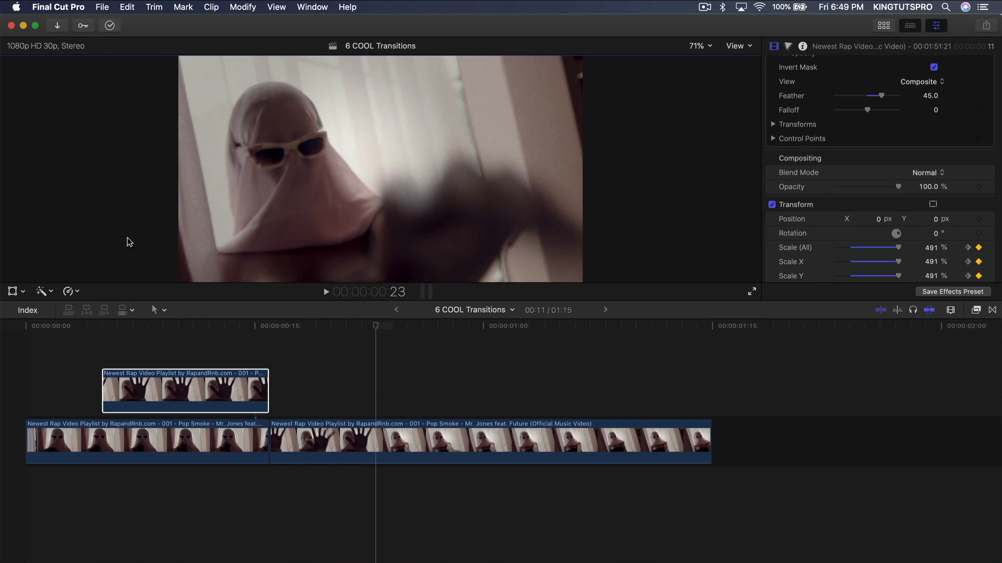
Step: Play the hand transition example and the two Pop Smoke clips it is built from
{"action": "left_click_drag", "start_coordinate": [102, 326], "coordinate": [36, 327]}
{"action": "key", "text": "space"}
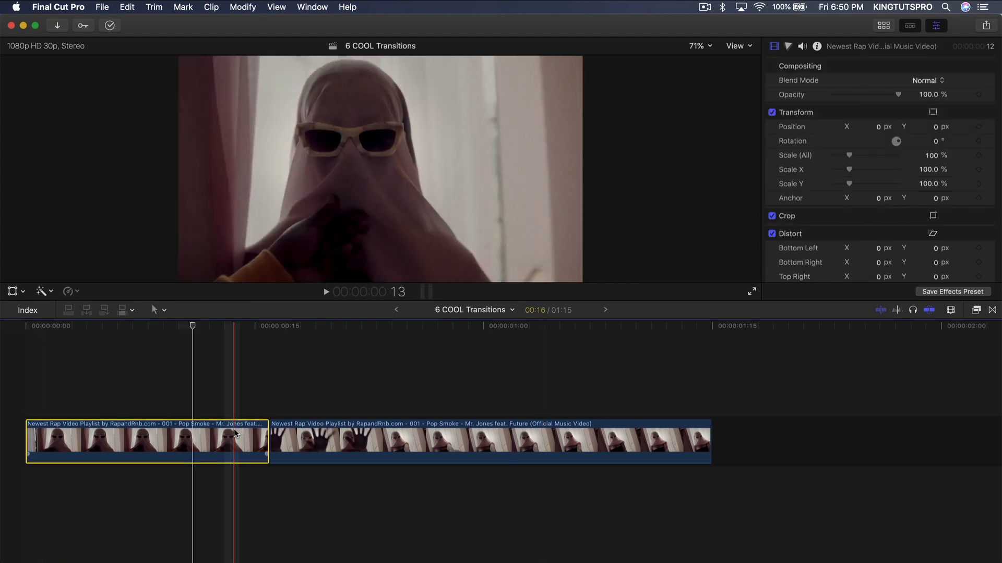
{"action": "key", "text": "space"}
{"action": "key", "text": "space"}
Step: Add a freeze frame at frame 16, where the second Pop Smoke clip begins
{"action": "left_click_drag", "start_coordinate": [207, 328], "coordinate": [270, 331]}
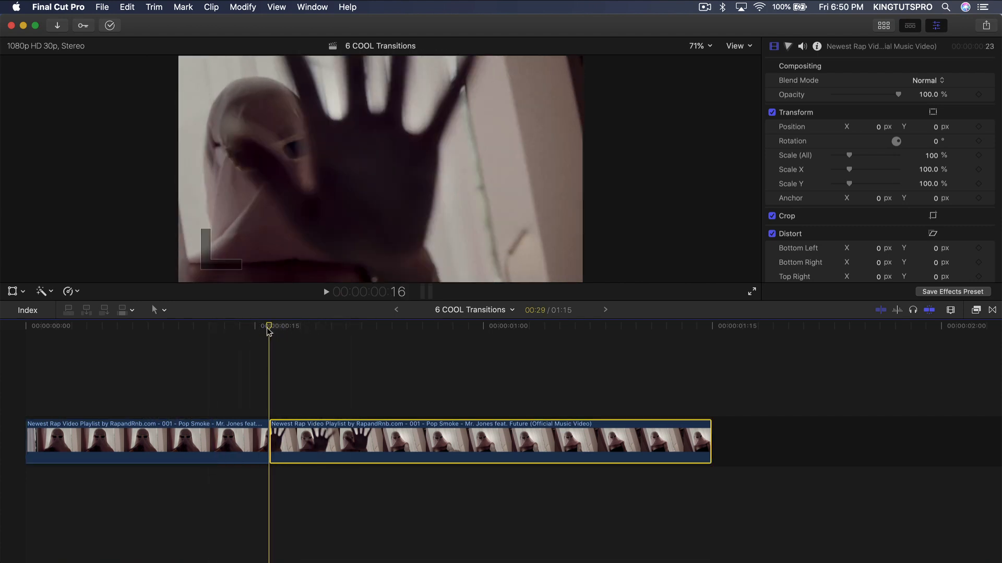
{"action": "left_click", "coordinate": [128, 7]}
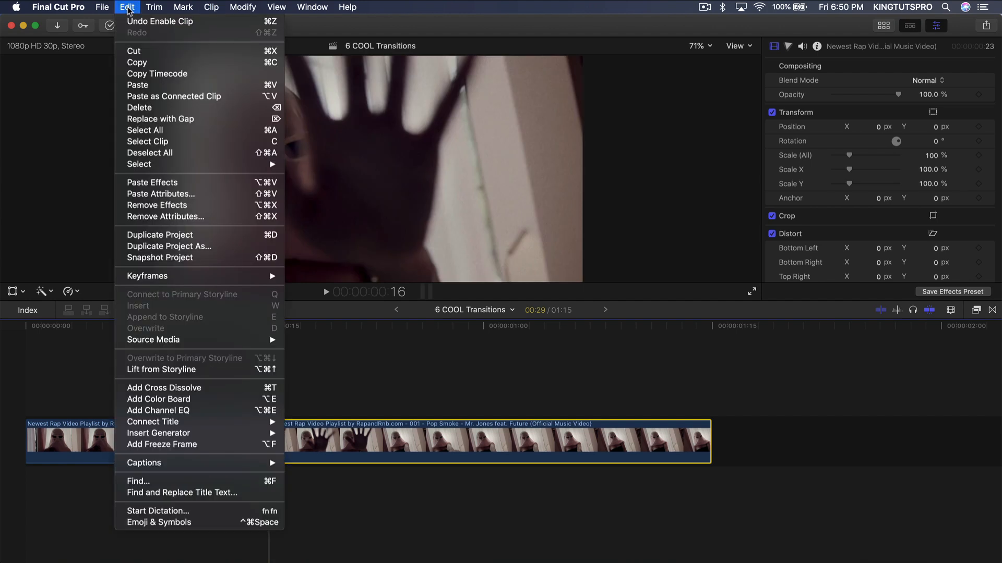
{"action": "left_click", "coordinate": [159, 445]}
Step: Shorten the freeze frame to 1:08 and move it onto a layer above the second clip
{"action": "key", "text": "super+minus"}
{"action": "key", "text": "super+minus"}
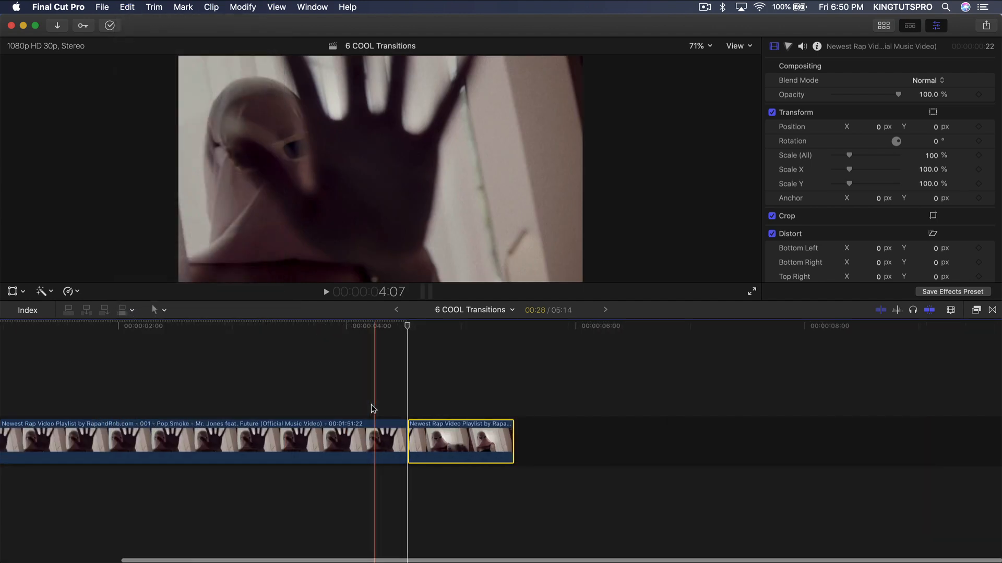
{"action": "left_click_drag", "start_coordinate": [539, 441], "coordinate": [285, 441]}
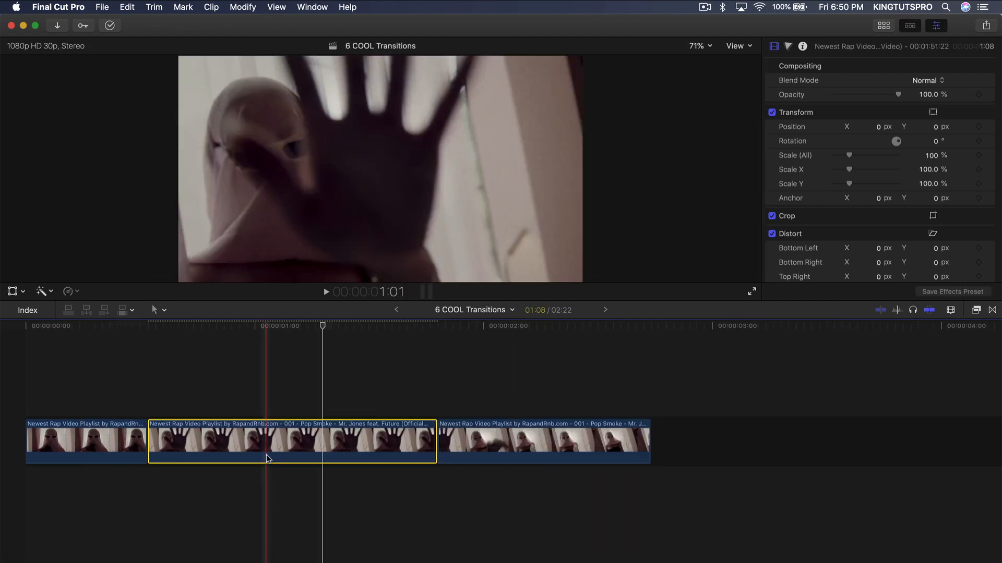
{"action": "left_click_drag", "start_coordinate": [267, 441], "coordinate": [267, 391]}
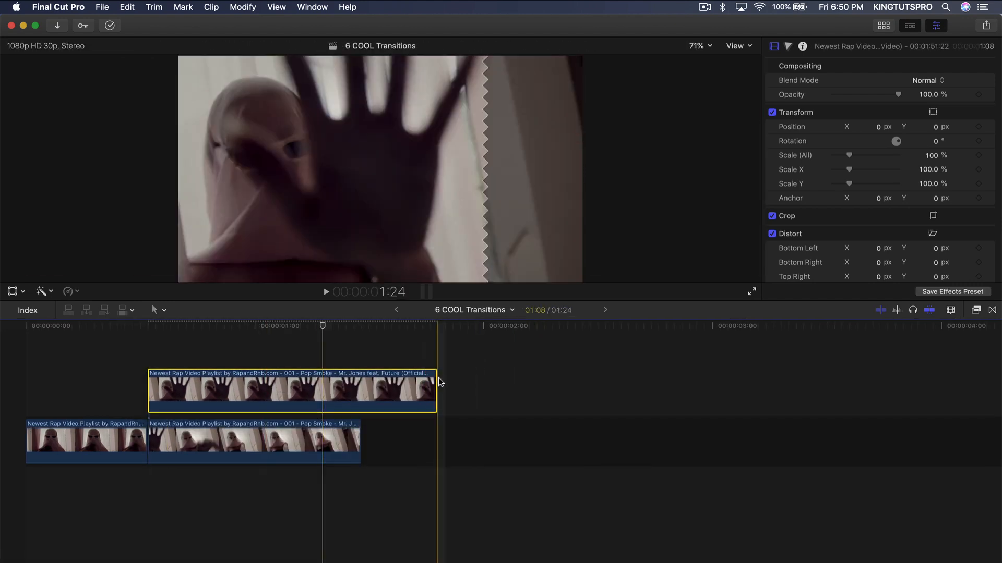
Step: Trim the freeze frame to 11 frames above the first Pop Smoke clip, ending at the cut at frame 16, and play it back
{"action": "left_click_drag", "start_coordinate": [438, 383], "coordinate": [223, 383]}
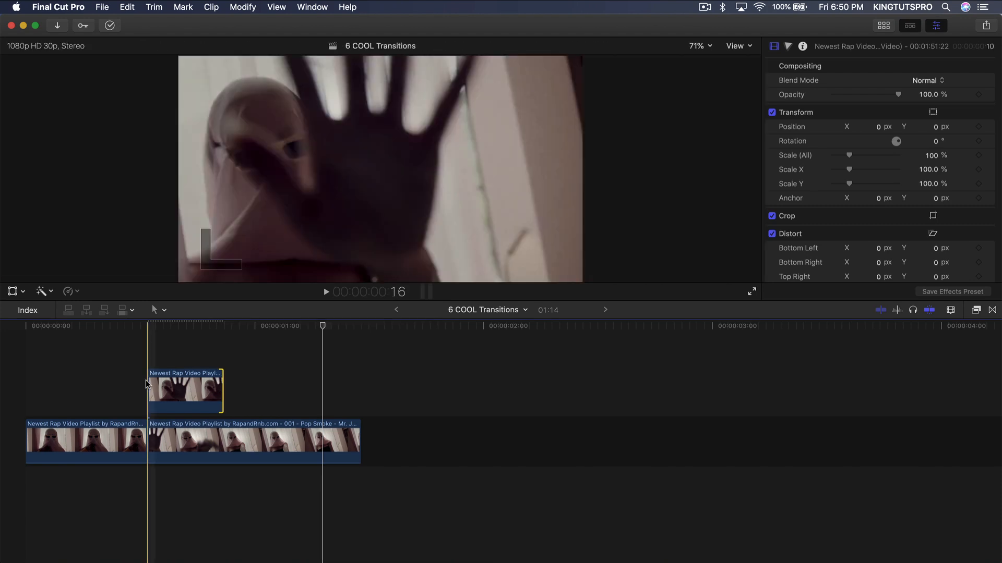
{"action": "left_click_drag", "start_coordinate": [148, 382], "coordinate": [65, 385]}
{"action": "left_click_drag", "start_coordinate": [224, 385], "coordinate": [147, 386]}
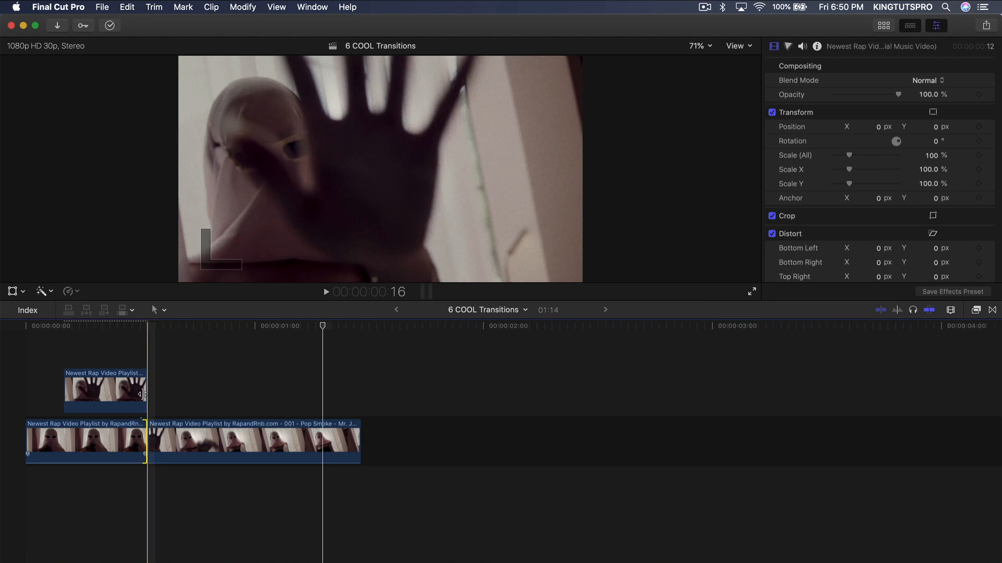
{"action": "key", "text": "shift+z"}
{"action": "key", "text": "space"}
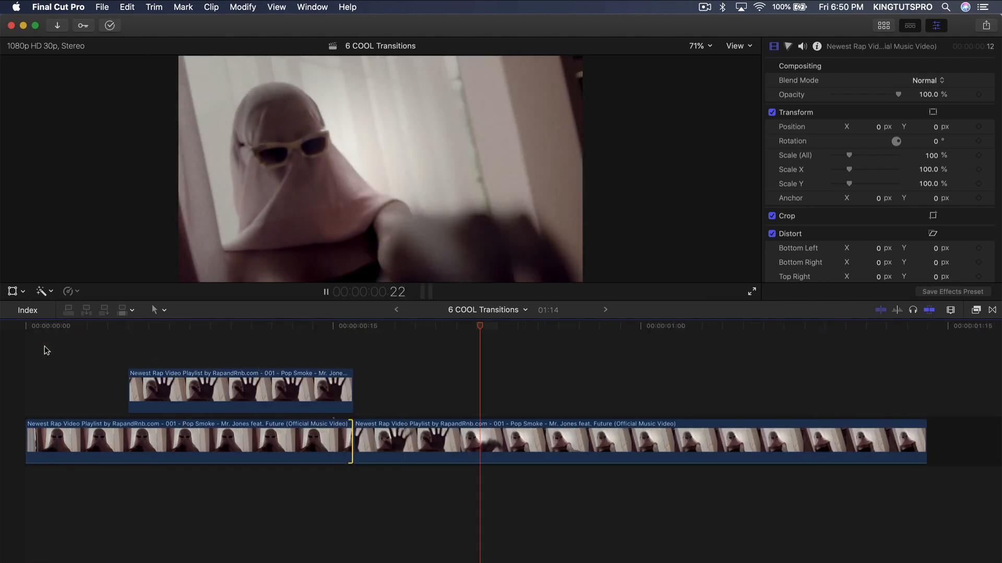
Step: Apply a Draw Mask effect to the freeze frame and trace a closed mask around the hand
{"action": "left_click", "coordinate": [199, 386]}
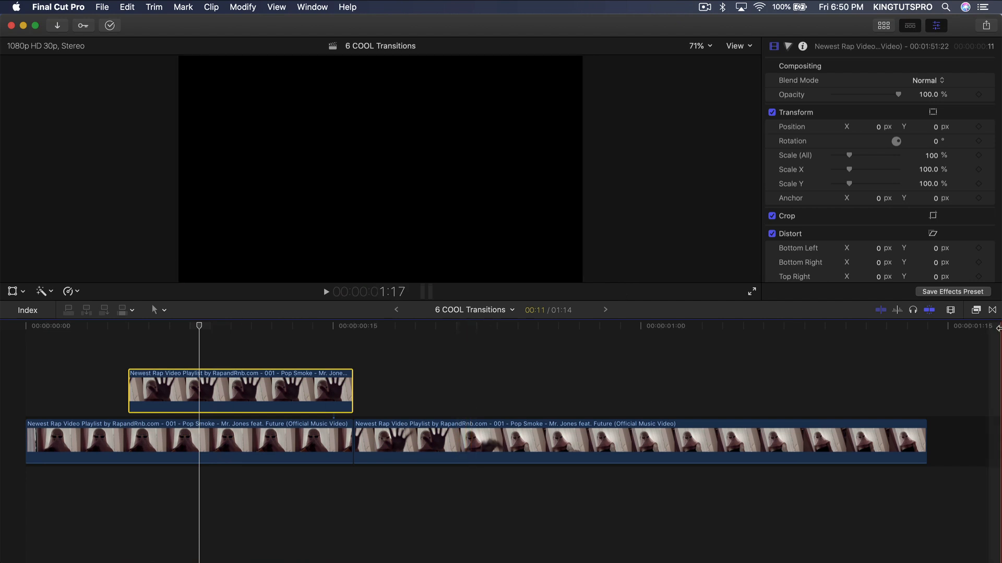
{"action": "left_click", "coordinate": [975, 310]}
{"action": "left_click", "coordinate": [789, 473]}
{"action": "left_click_drag", "start_coordinate": [913, 375], "coordinate": [265, 392]}
{"action": "left_click", "coordinate": [976, 310]}
{"action": "key", "text": "super+minus"}
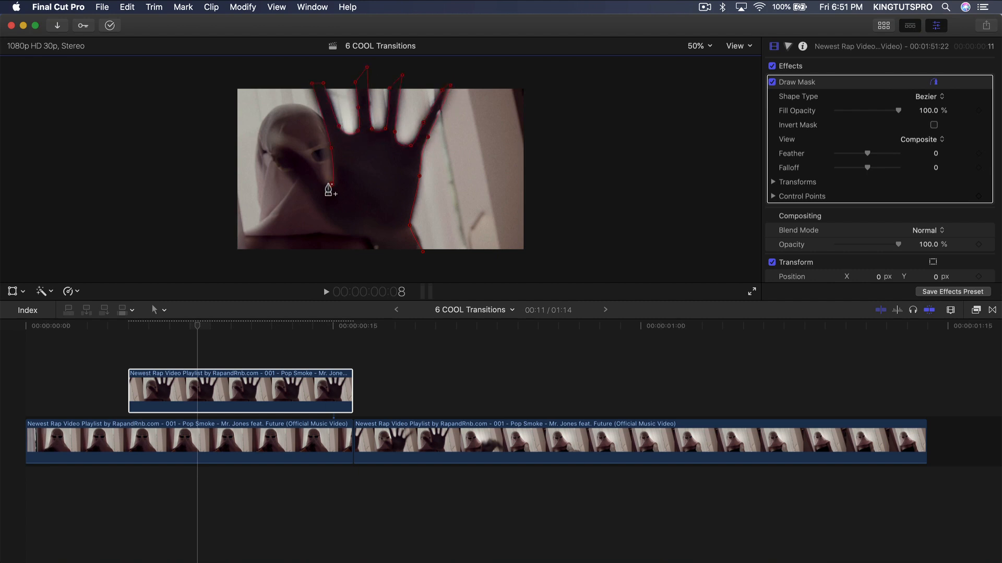
{"action": "left_click", "coordinate": [425, 254]}
{"action": "left_click", "coordinate": [698, 46]}
{"action": "left_click", "coordinate": [702, 58]}
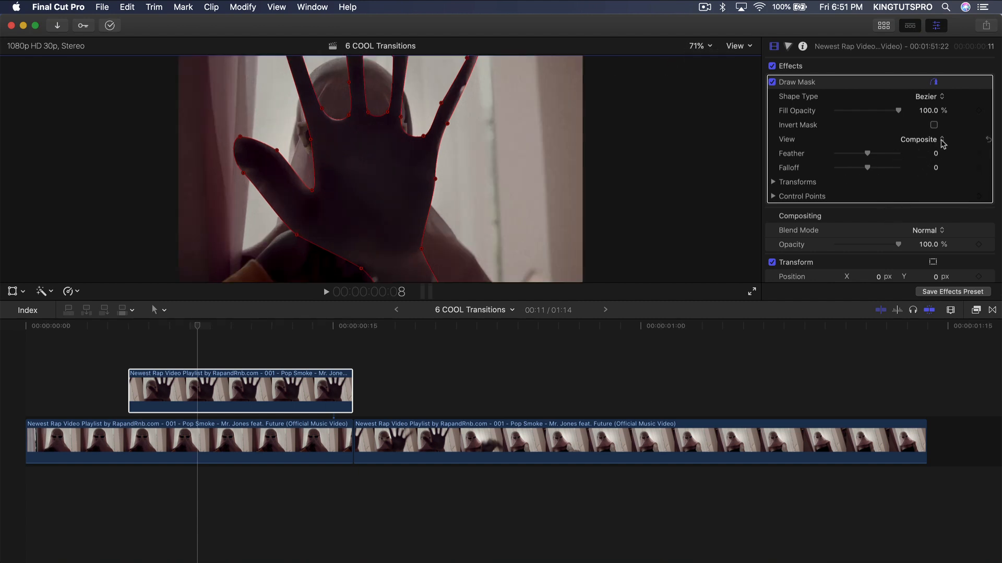
Step: Invert the hand mask and soften its edge with feather 45.0 and falloff 154.6
{"action": "left_click", "coordinate": [934, 125]}
{"action": "left_click", "coordinate": [858, 218]}
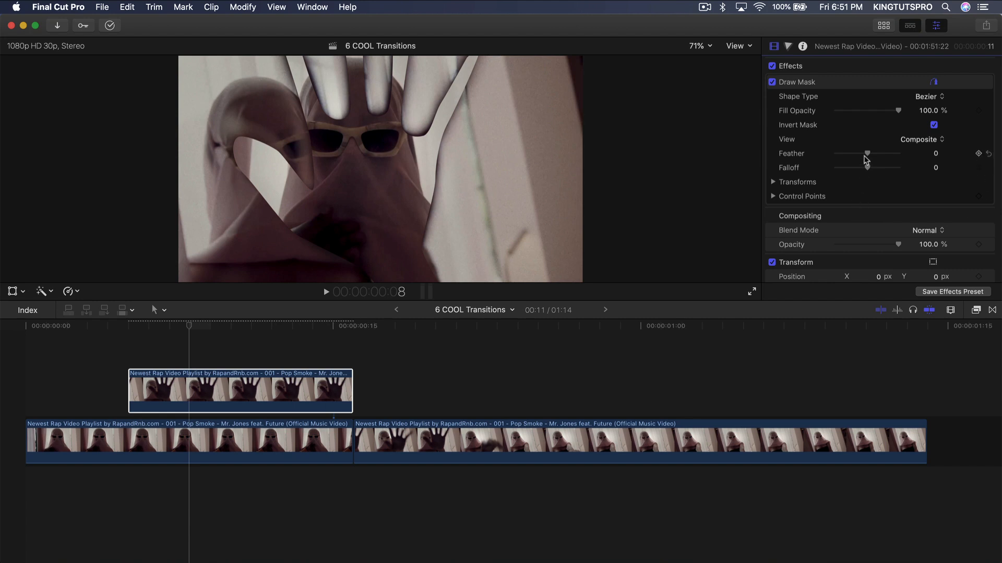
{"action": "left_click_drag", "start_coordinate": [867, 155], "coordinate": [888, 155]}
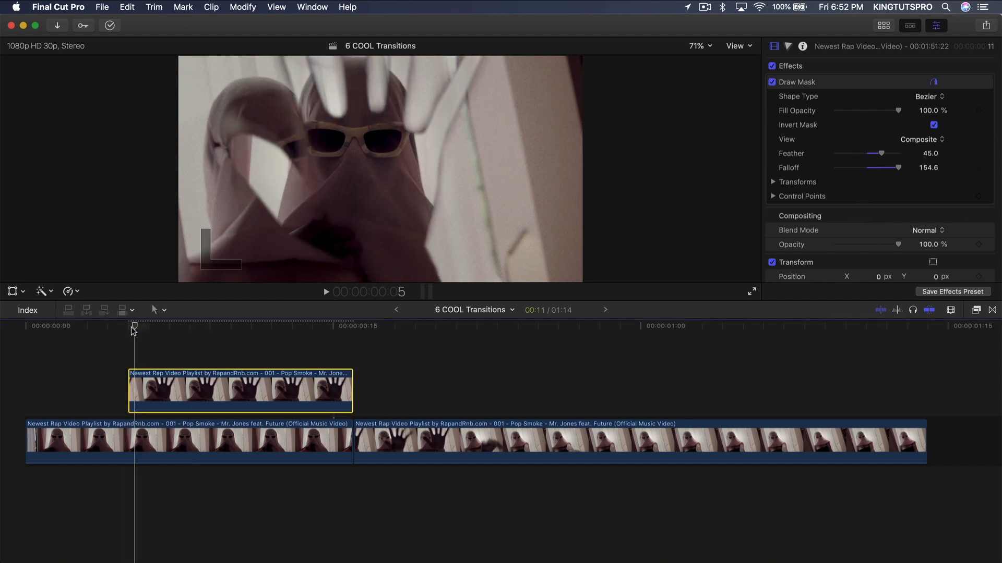
Step: Keyframe the freeze frame's overall scale at 400% at its start and add a smaller scale keyframe at frame 15
{"action": "scroll", "coordinate": [909, 217], "scroll_direction": "down", "scroll_amount": 5}
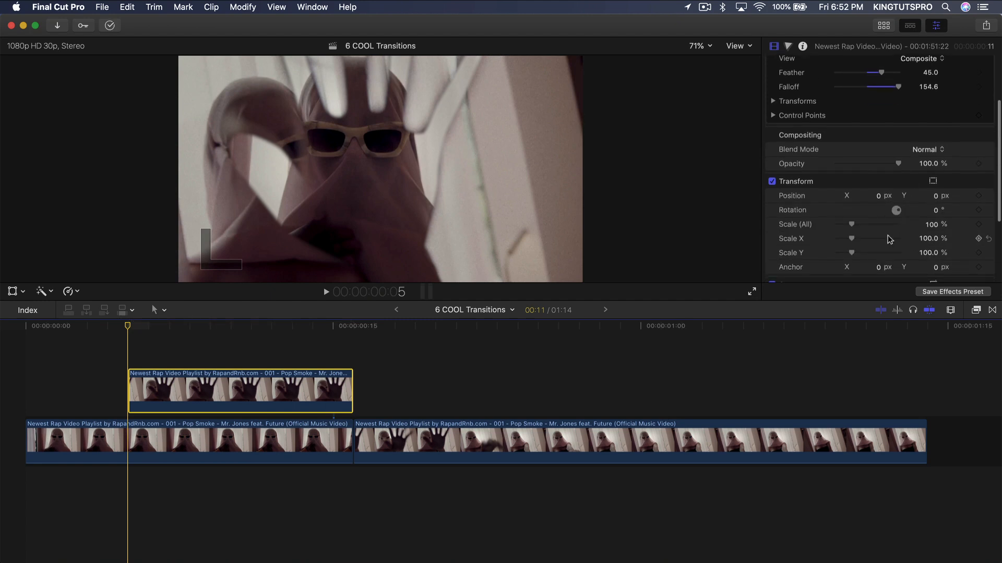
{"action": "mouse_move", "coordinate": [934, 196]}
{"action": "left_mouse_down"}
{"action": "mouse_move", "coordinate": [984, 196]}
{"action": "mouse_move", "coordinate": [931, 191]}
{"action": "left_mouse_up"}
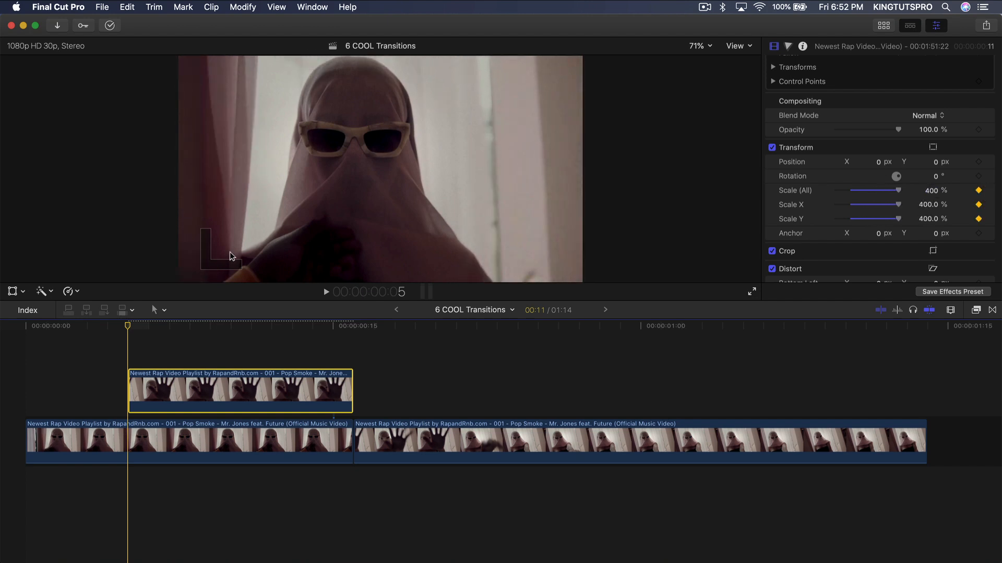
{"action": "left_click_drag", "start_coordinate": [138, 326], "coordinate": [342, 329]}
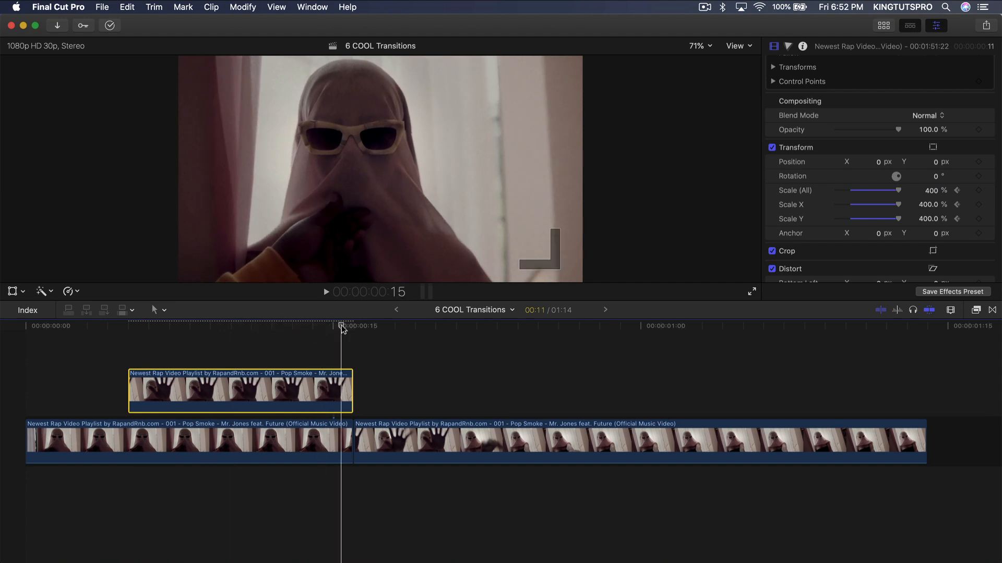
{"action": "key", "text": "Left"}
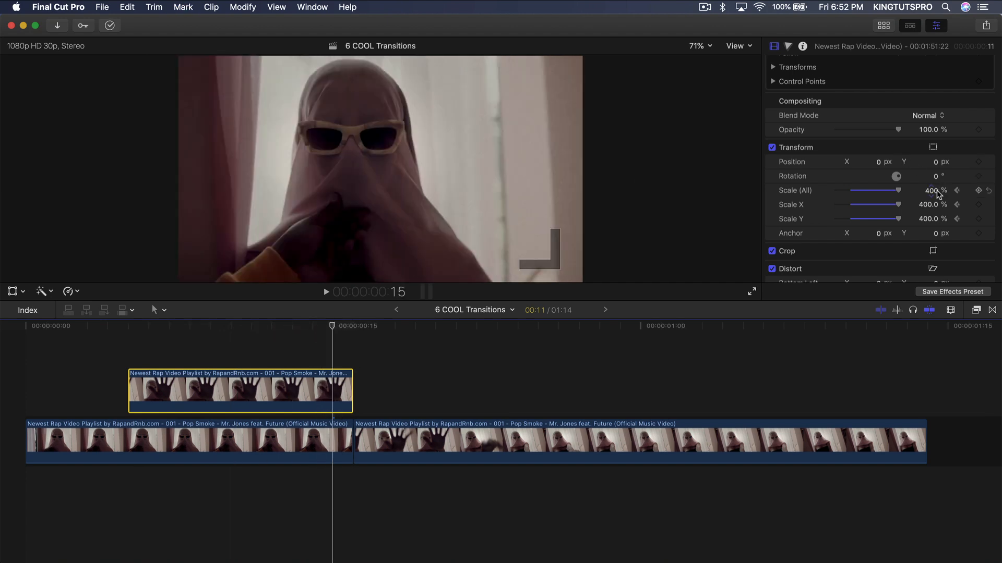
{"action": "left_click", "coordinate": [932, 191]}
{"action": "key", "text": "Return"}
Step: Scrub and play back the scaled hand transition across the two Pop Smoke clips
{"action": "left_click_drag", "start_coordinate": [320, 326], "coordinate": [359, 329]}
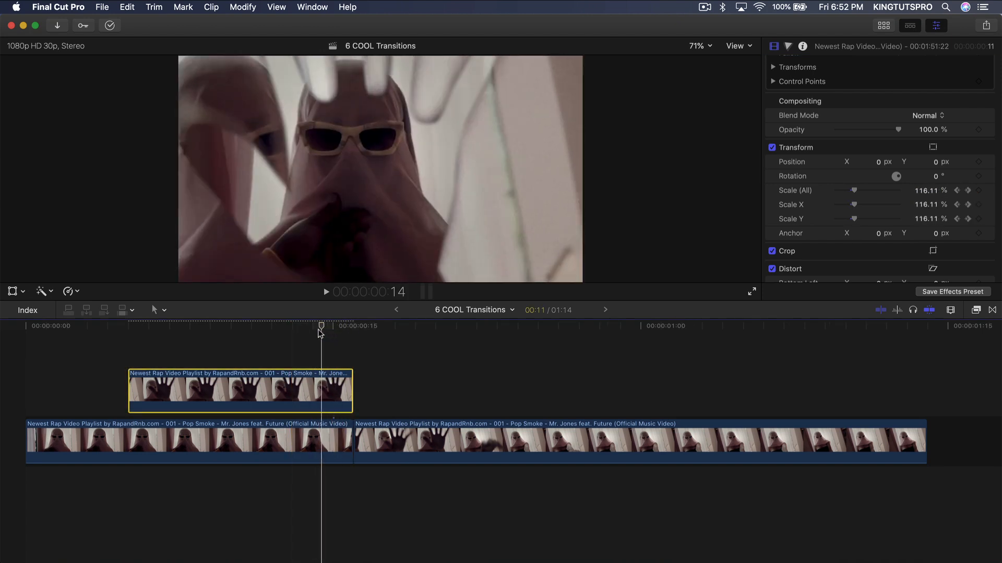
{"action": "key", "text": "space"}
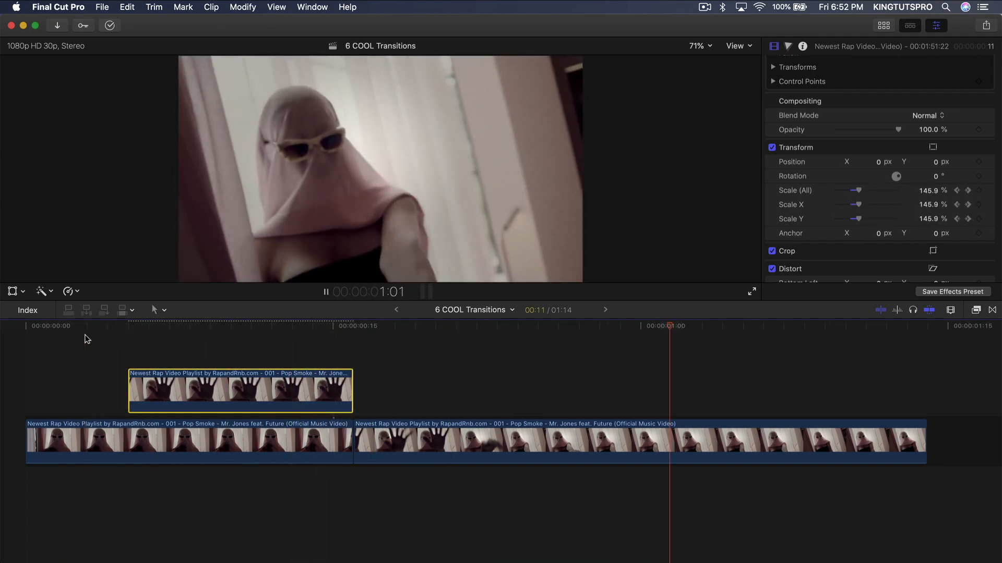
{"action": "key", "text": "space"}
{"action": "left_click", "coordinate": [204, 327]}
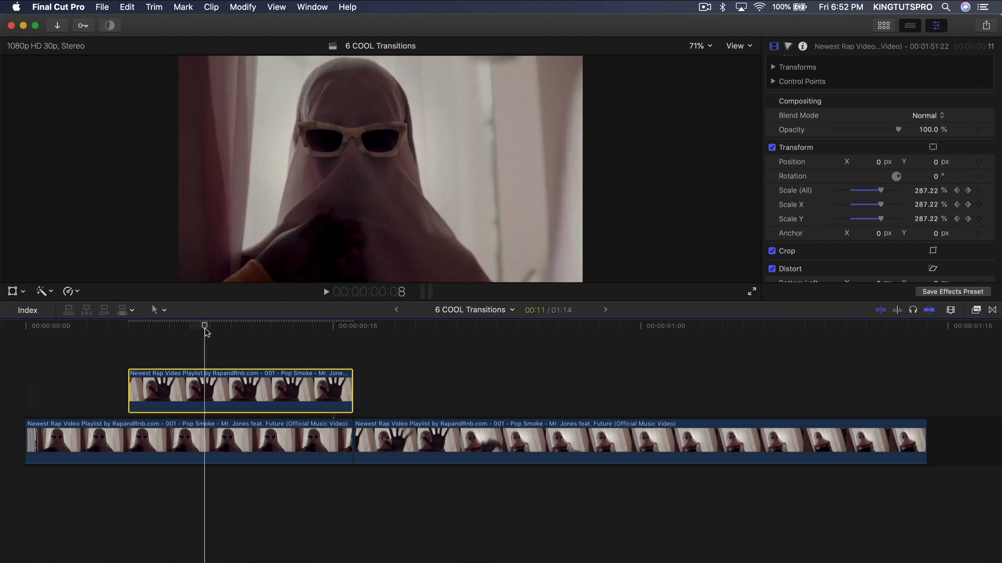
{"action": "left_click_drag", "start_coordinate": [205, 332], "coordinate": [2, 344]}
{"action": "key", "text": "space"}
{"action": "key", "text": "space"}
{"action": "key", "text": "space"}
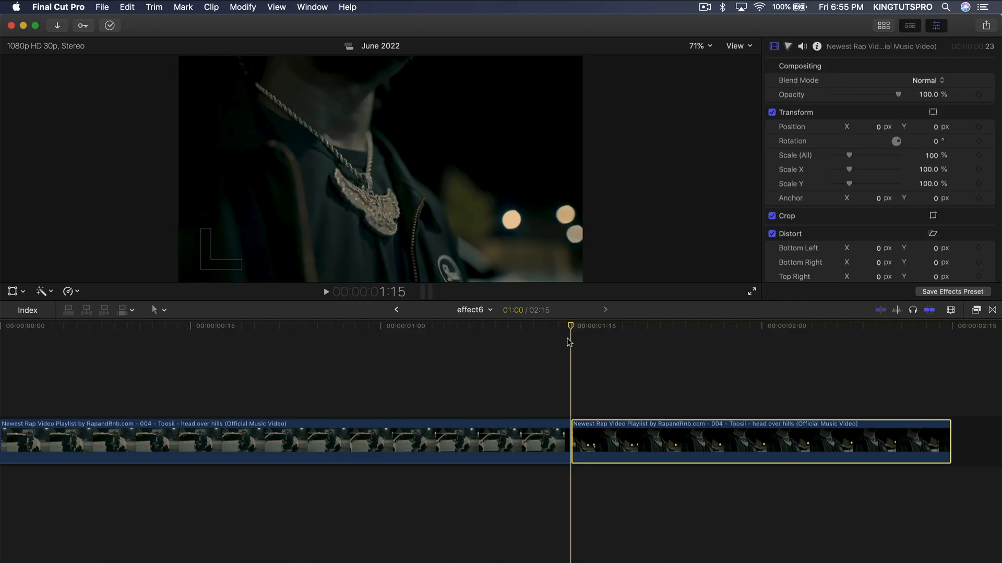
Step: In the effect6 project, add a freeze frame at 1:15, where the second Toosii clip begins
{"action": "mouse_move", "coordinate": [584, 332]}
{"action": "left_mouse_down"}
{"action": "mouse_move", "coordinate": [543, 333]}
{"action": "mouse_move", "coordinate": [588, 334]}
{"action": "mouse_move", "coordinate": [574, 334]}
{"action": "left_mouse_up"}
{"action": "key", "text": "super+minus"}
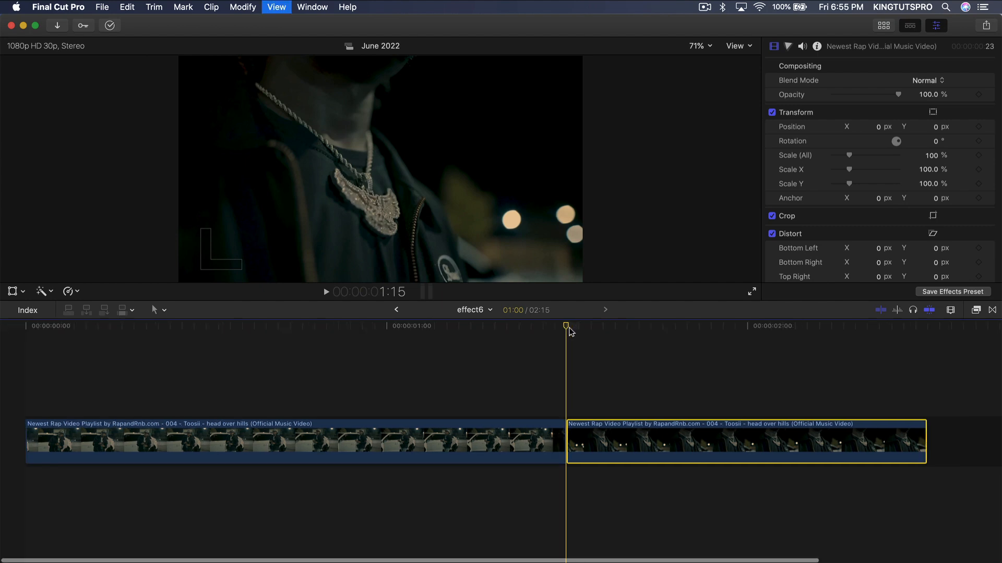
{"action": "mouse_move", "coordinate": [571, 332]}
{"action": "left_mouse_down"}
{"action": "mouse_move", "coordinate": [600, 329]}
{"action": "mouse_move", "coordinate": [571, 328]}
{"action": "left_mouse_up"}
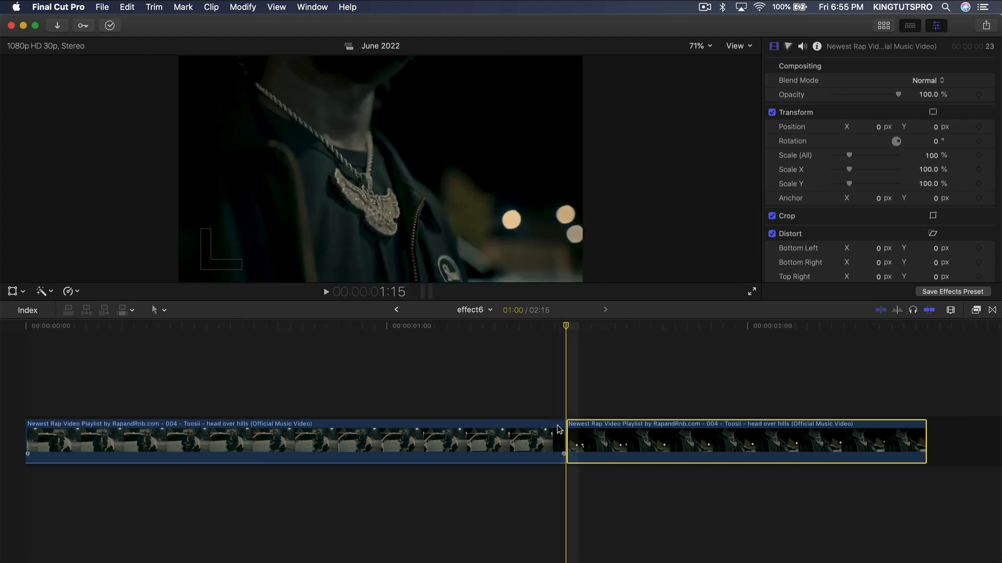
{"action": "left_click", "coordinate": [127, 7]}
{"action": "mouse_move", "coordinate": [158, 433]}
{"action": "left_click", "coordinate": [303, 444]}
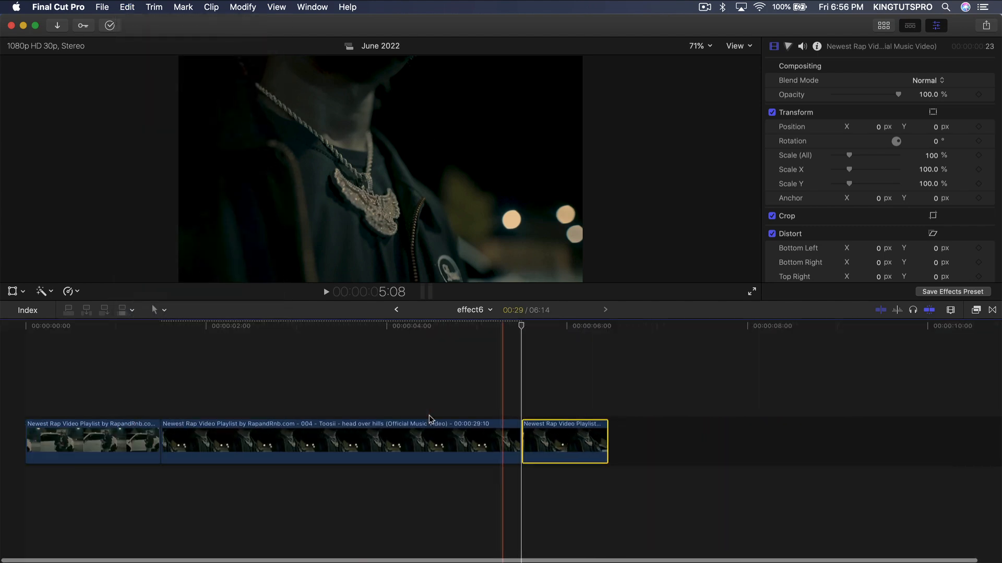
Step: Shorten the Toosii freeze frame to 26 frames and move it onto a layer above the cut between the two clips
{"action": "left_click_drag", "start_coordinate": [514, 440], "coordinate": [298, 452]}
{"action": "key", "text": "super+equal"}
{"action": "key", "text": "space"}
{"action": "key", "text": "space"}
{"action": "left_click_drag", "start_coordinate": [418, 420], "coordinate": [146, 381]}
{"action": "scroll", "coordinate": [149, 381], "scroll_direction": "left", "scroll_amount": 3}
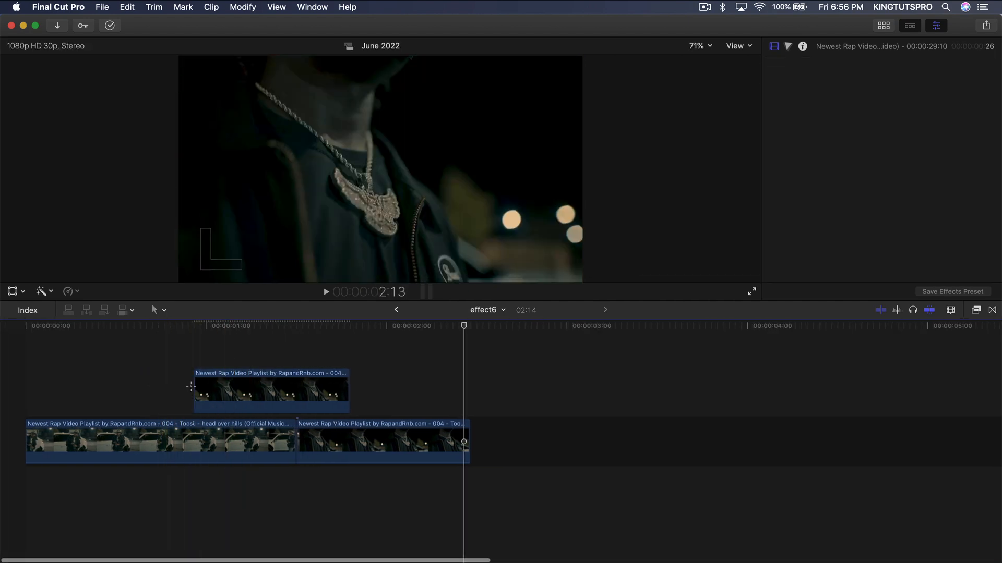
Step: Trim both ends of the layered freeze frame to make it 18 frames long, ending where the second Toosii clip begins
{"action": "left_click_drag", "start_coordinate": [197, 388], "coordinate": [164, 387]}
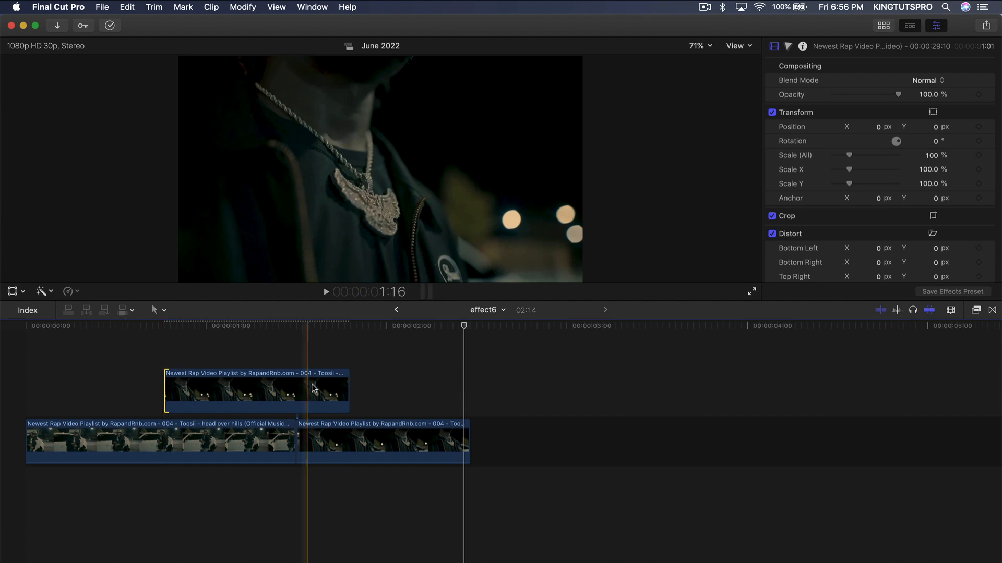
{"action": "left_click_drag", "start_coordinate": [347, 383], "coordinate": [296, 387]}
{"action": "left_click", "coordinate": [245, 431]}
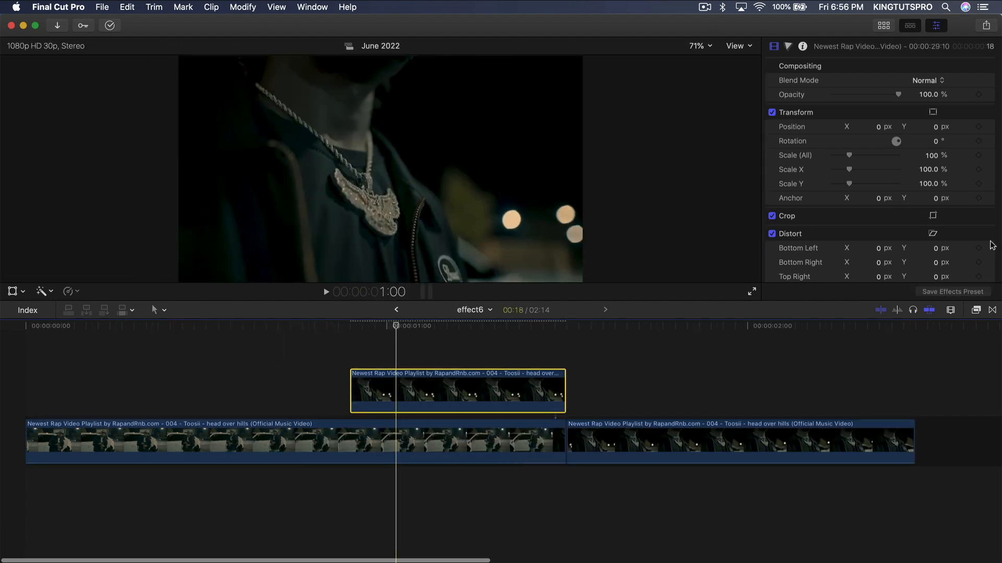
Step: Apply the Underwater distortion effect to the layered Toosii freeze frame
{"action": "left_click", "coordinate": [976, 311]}
{"action": "left_click", "coordinate": [790, 418]}
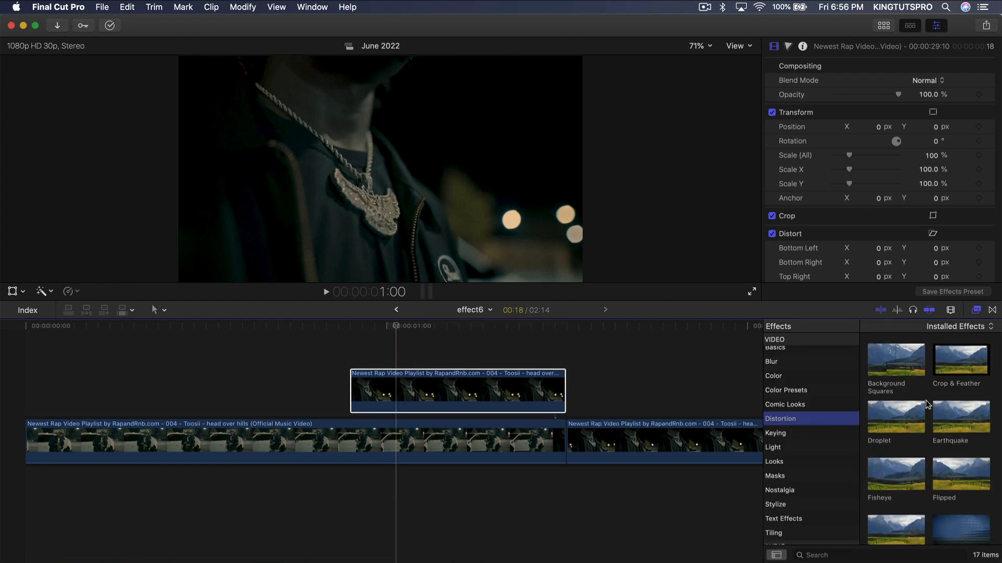
{"action": "scroll", "coordinate": [918, 427], "scroll_direction": "down", "scroll_amount": 5}
{"action": "left_click_drag", "start_coordinate": [904, 452], "coordinate": [417, 386]}
Step: Play and scrub through the freeze frame to examine how the Underwater effect distorts it
{"action": "key", "text": "space"}
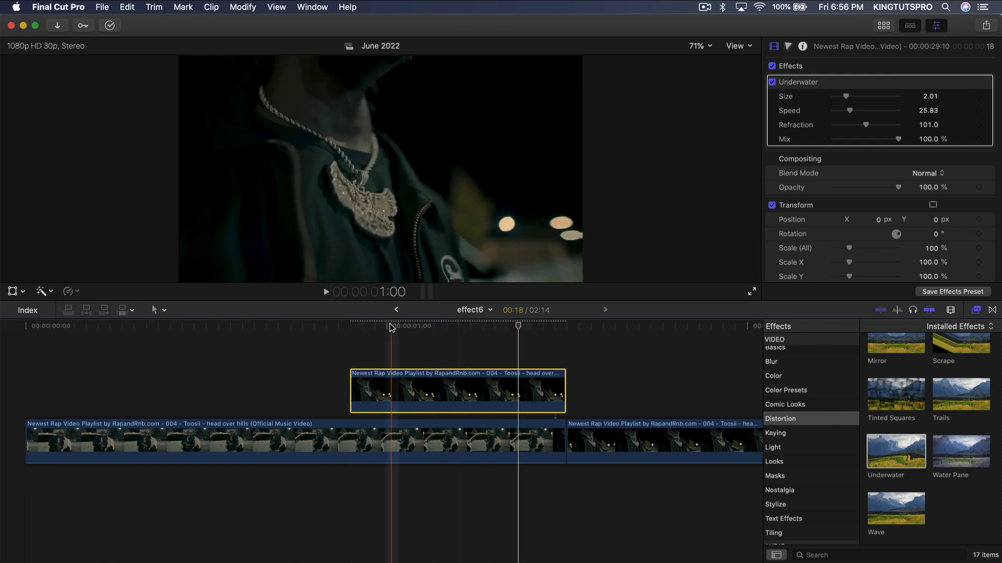
{"action": "left_click", "coordinate": [433, 389]}
{"action": "key", "text": "space"}
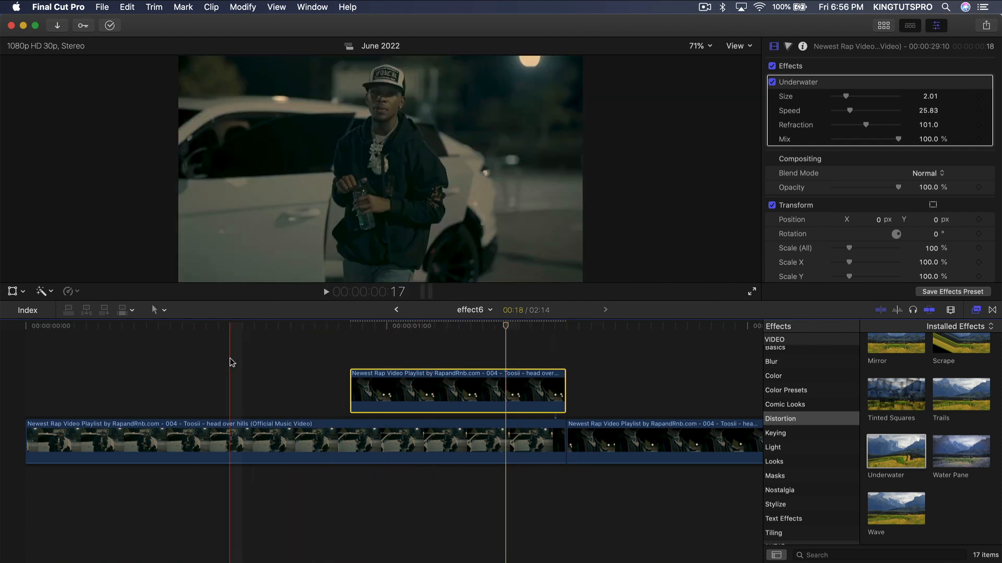
{"action": "key", "text": "space"}
{"action": "left_click", "coordinate": [509, 327]}
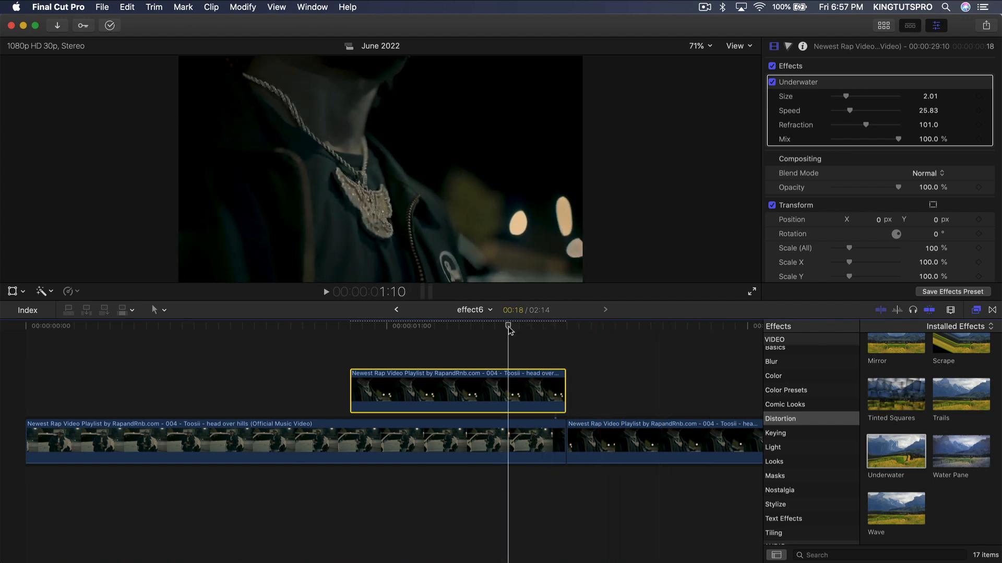
{"action": "key", "text": "Left"}
{"action": "key", "text": "Left"}
{"action": "key", "text": "Left"}
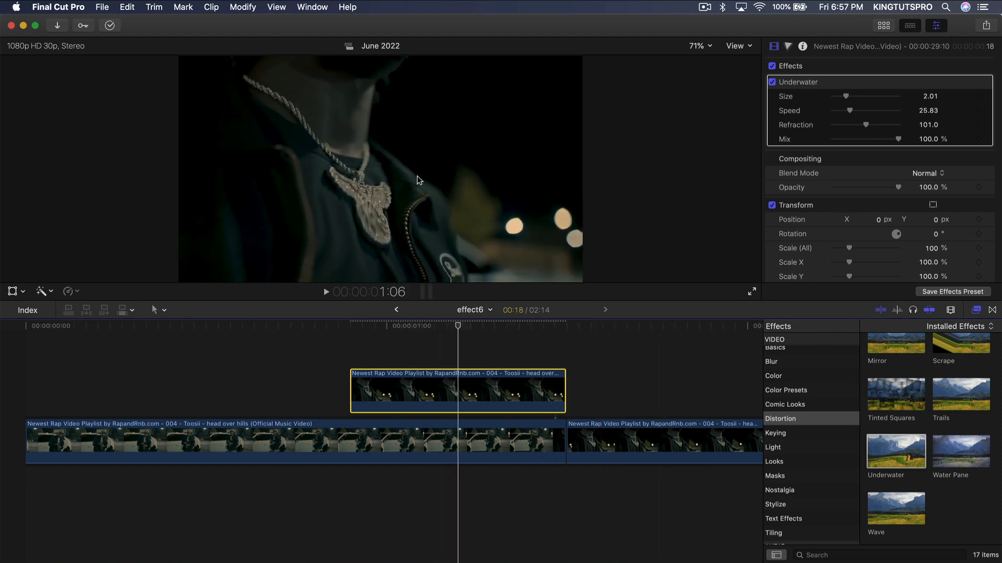
{"action": "mouse_move", "coordinate": [468, 328]}
{"action": "left_mouse_down"}
{"action": "mouse_move", "coordinate": [327, 338]}
{"action": "mouse_move", "coordinate": [464, 342]}
{"action": "left_mouse_up"}
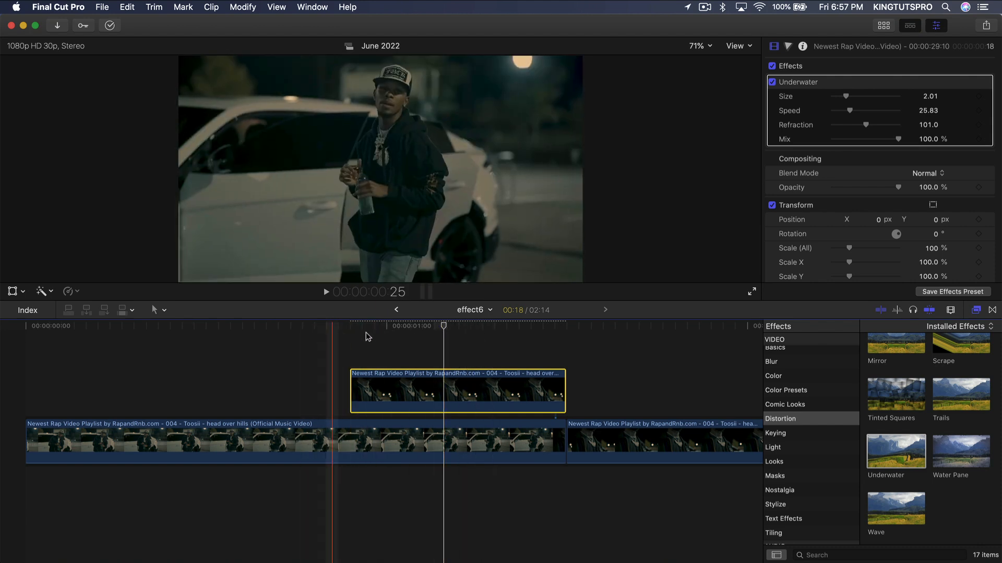
{"action": "mouse_move", "coordinate": [442, 329]}
{"action": "left_mouse_down"}
{"action": "mouse_move", "coordinate": [324, 330]}
{"action": "mouse_move", "coordinate": [458, 331]}
{"action": "left_mouse_up"}
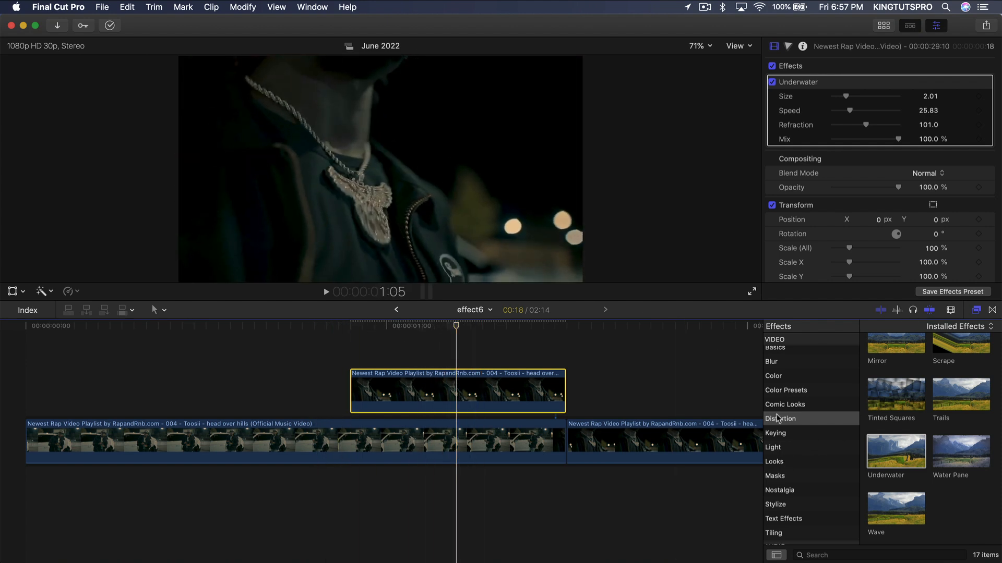
Step: Apply the Luma Keyer effect to the layered freeze frame to blend it with the clip below
{"action": "left_click", "coordinate": [785, 434]}
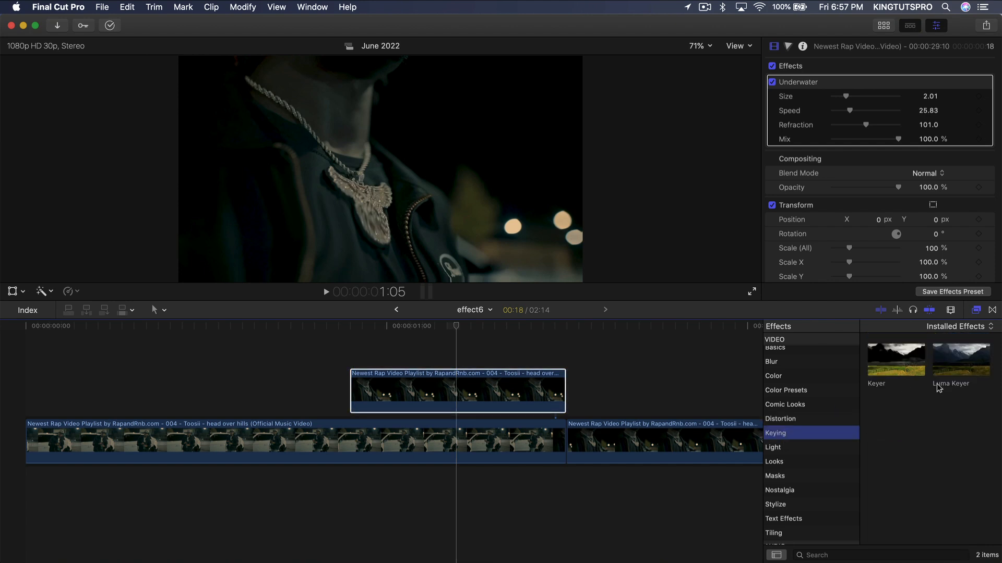
{"action": "left_click_drag", "start_coordinate": [546, 371], "coordinate": [454, 389]}
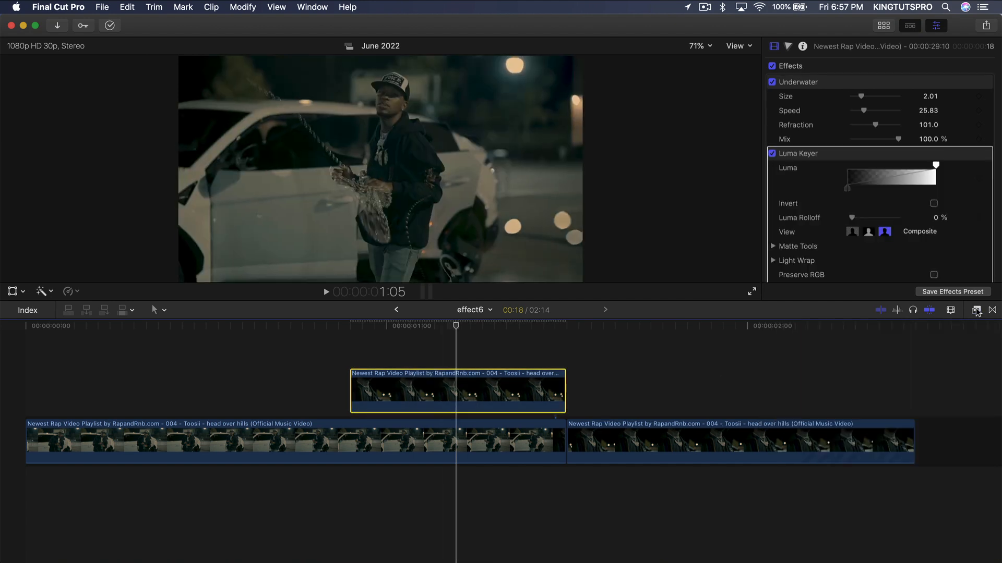
{"action": "mouse_move", "coordinate": [457, 328]}
{"action": "left_mouse_down"}
{"action": "mouse_move", "coordinate": [330, 330]}
{"action": "mouse_move", "coordinate": [454, 329]}
{"action": "left_mouse_up"}
Step: Adjust the Luma Keyer's Luma range so that only the darkest tones of the freeze frame are keyed out
{"action": "scroll", "coordinate": [821, 160], "scroll_direction": "down", "scroll_amount": 3}
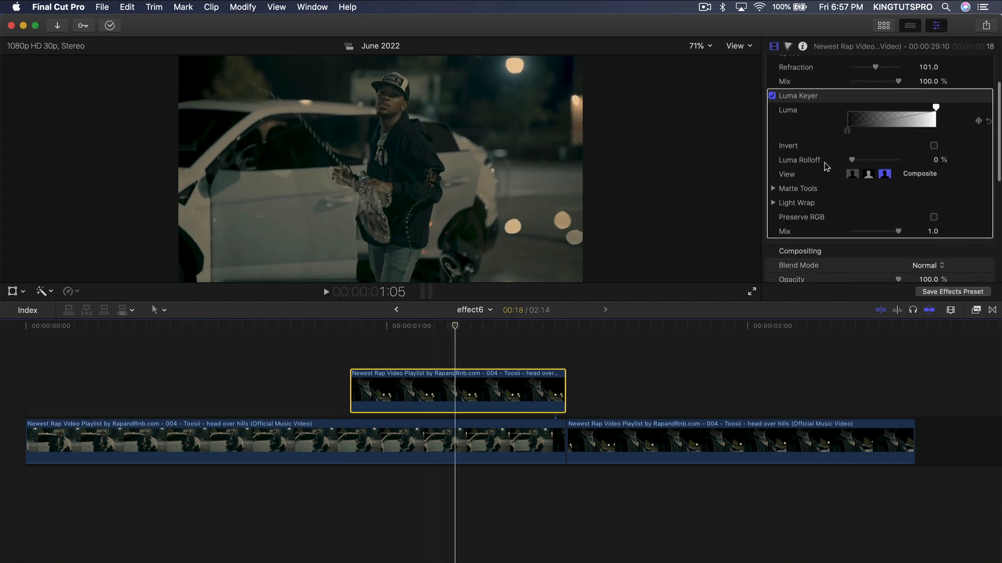
{"action": "left_click", "coordinate": [416, 327]}
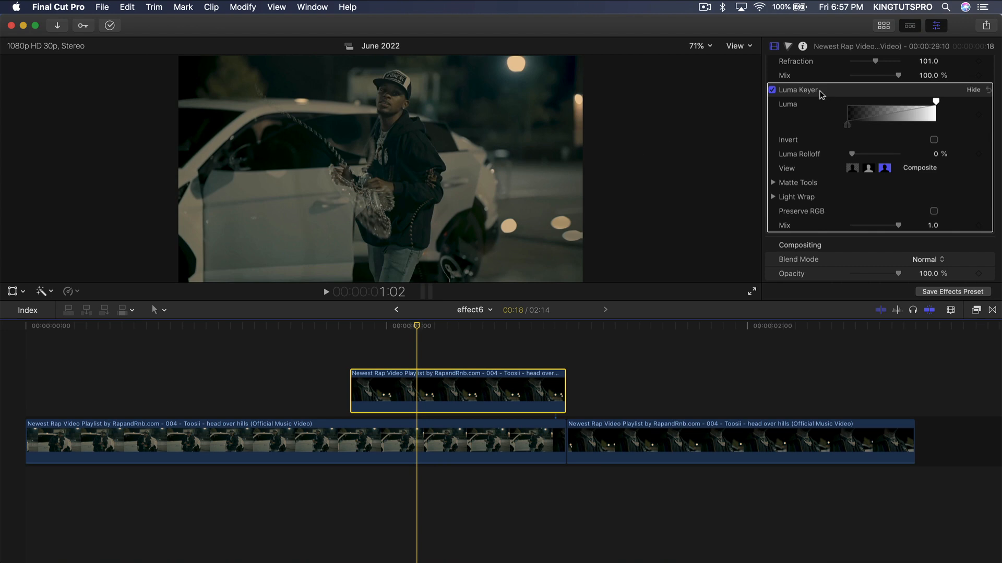
{"action": "left_click", "coordinate": [843, 98]}
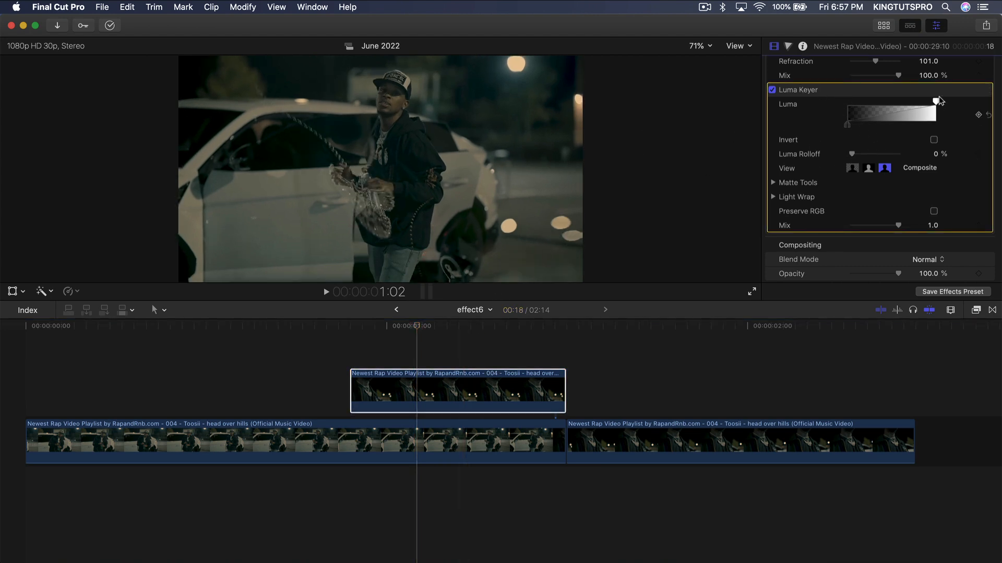
{"action": "left_click_drag", "start_coordinate": [906, 102], "coordinate": [852, 125]}
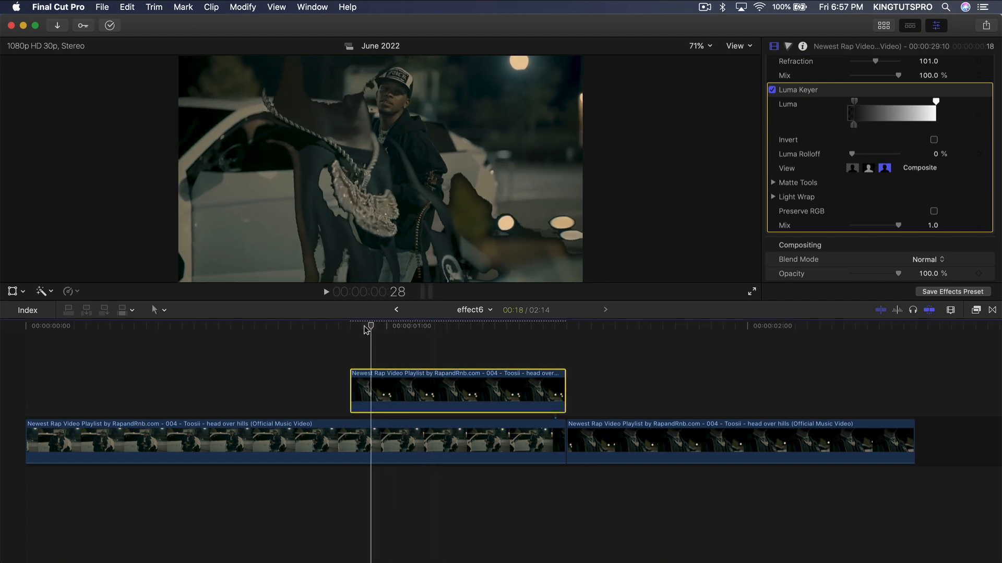
Step: Spread the Luma Keyer's dark Luma handles apart toward pure black to soften the key, and play back the blend
{"action": "left_click", "coordinate": [453, 337]}
{"action": "left_click_drag", "start_coordinate": [853, 125], "coordinate": [850, 125]}
{"action": "left_click", "coordinate": [340, 334]}
{"action": "key", "text": "space"}
{"action": "key", "text": "space"}
{"action": "key", "text": "space"}
{"action": "key", "text": "space"}
Step: Keyframe the Underwater effect's Refraction from 101 at 1:10 down to 0 on the freeze frame's last frame, 1:14
{"action": "left_click", "coordinate": [383, 331]}
{"action": "left_click_drag", "start_coordinate": [422, 327], "coordinate": [351, 338]}
{"action": "scroll", "coordinate": [861, 131], "scroll_direction": "up", "scroll_amount": 3}
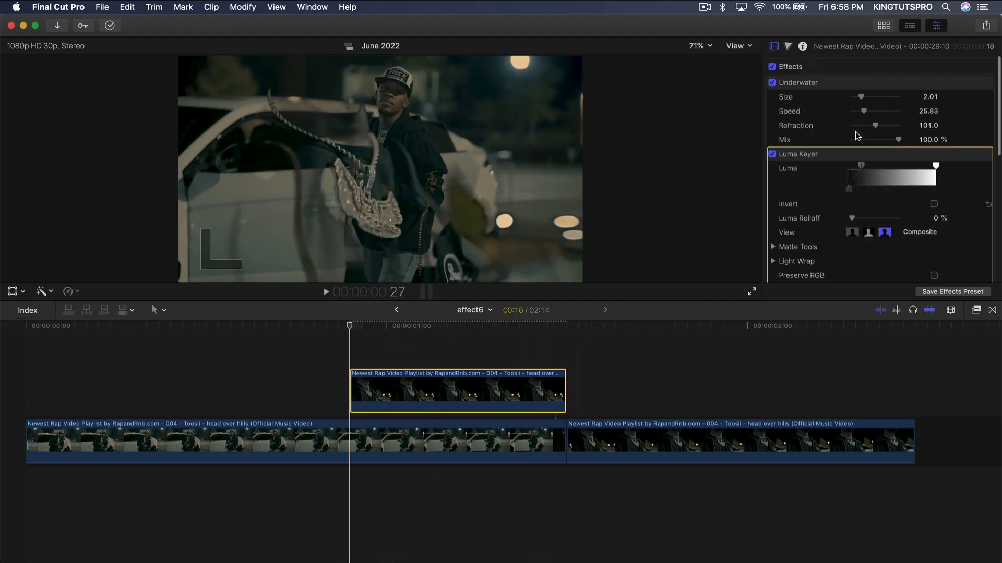
{"action": "left_click", "coordinate": [841, 84]}
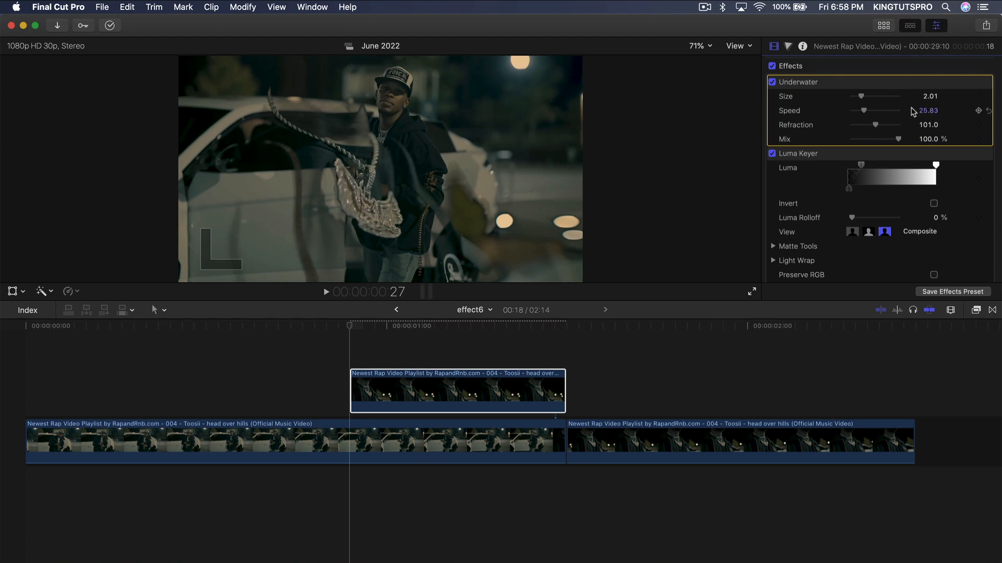
{"action": "left_click", "coordinate": [503, 329]}
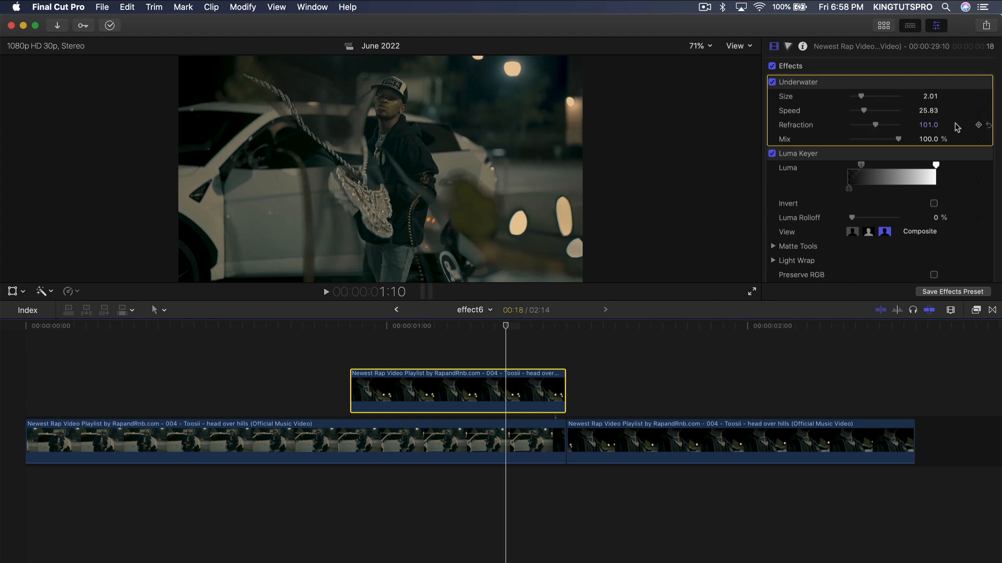
{"action": "left_click", "coordinate": [978, 126]}
{"action": "left_click", "coordinate": [566, 327]}
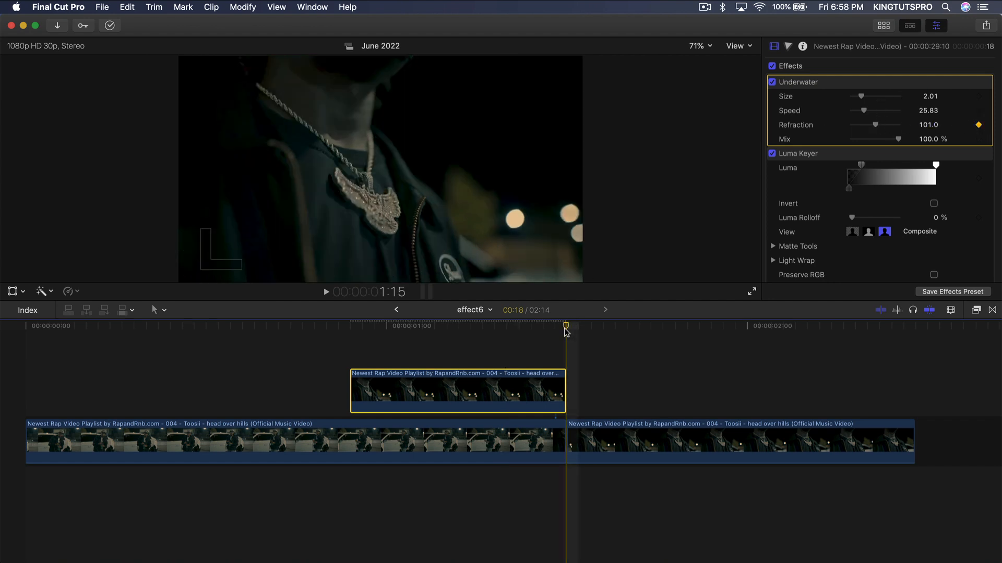
{"action": "key", "text": "Left"}
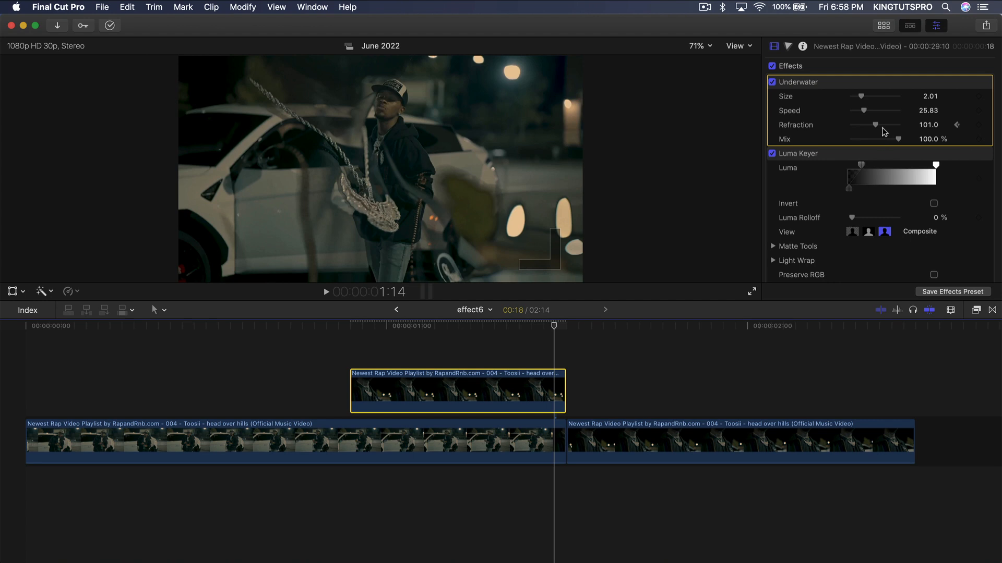
{"action": "left_click_drag", "start_coordinate": [875, 127], "coordinate": [835, 131]}
Step: Play back the freeze frame to check how the liquid distortion settles into the next clip
{"action": "key", "text": "space"}
{"action": "key", "text": "space"}
{"action": "key", "text": "space"}
{"action": "key", "text": "space"}
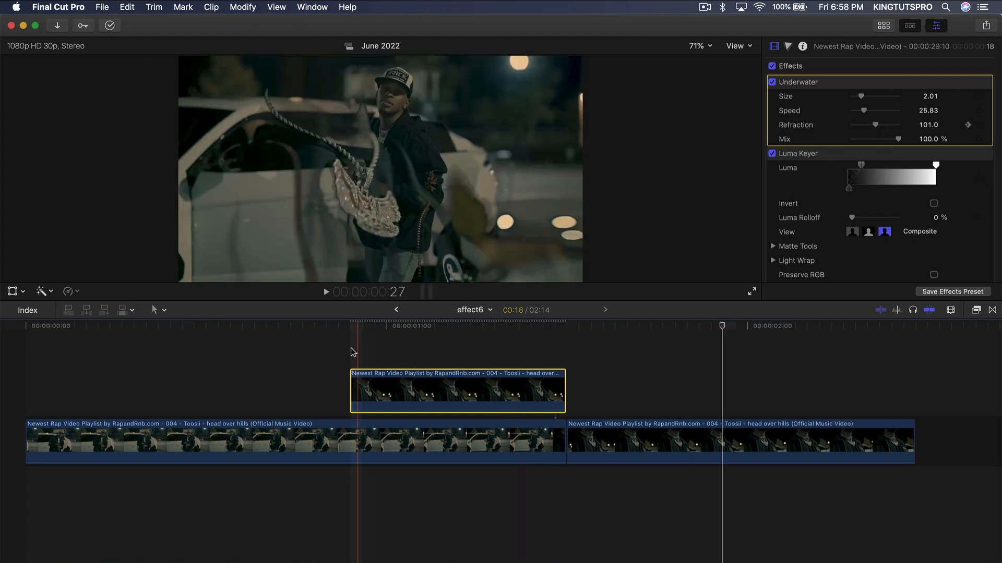
Step: Add a Cross Dissolve to the start of the layered freeze frame and lengthen it to 6 frames
{"action": "left_click", "coordinate": [992, 311]}
{"action": "left_click_drag", "start_coordinate": [893, 362], "coordinate": [339, 358]}
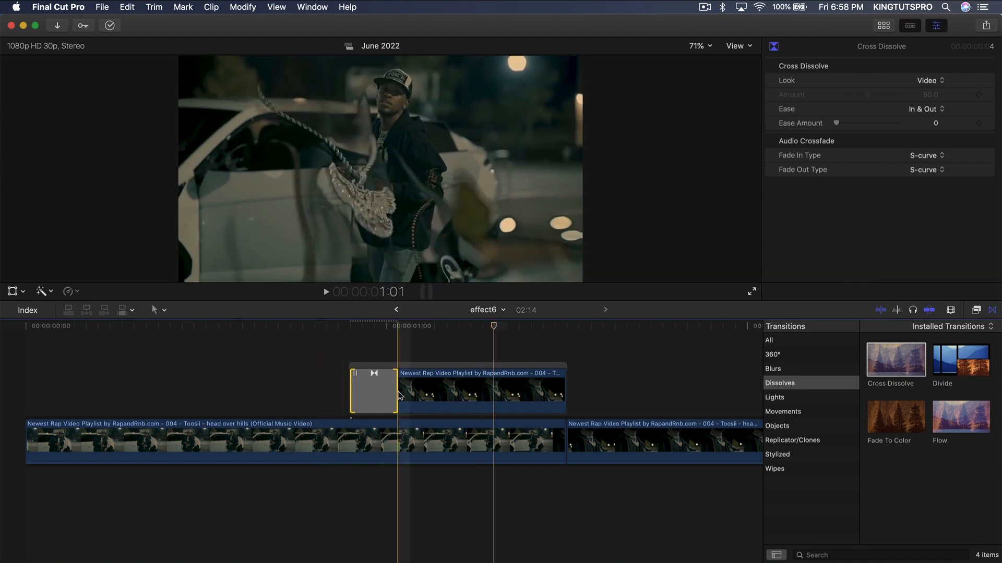
{"action": "left_click_drag", "start_coordinate": [400, 395], "coordinate": [421, 395]}
Step: Play and scrub through the transition to review how the freeze frame fades in
{"action": "key", "text": "space"}
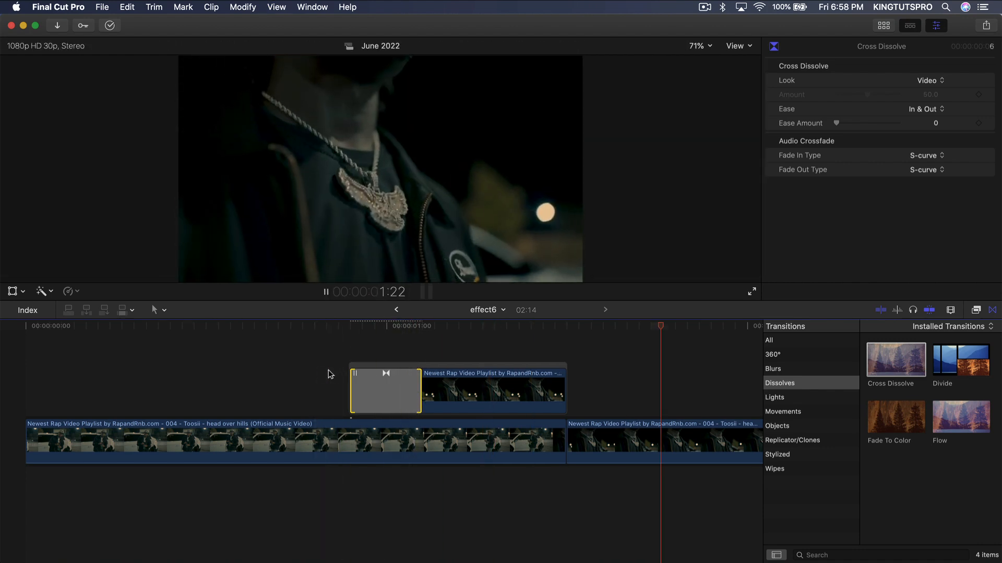
{"action": "key", "text": "space"}
{"action": "key", "text": "space"}
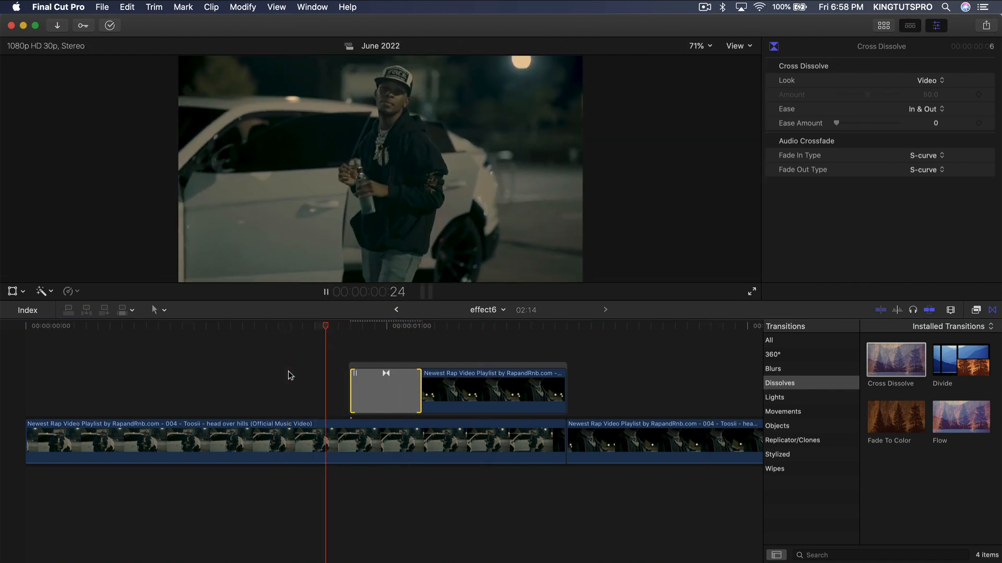
{"action": "key", "text": "space"}
{"action": "left_click_drag", "start_coordinate": [451, 326], "coordinate": [522, 322]}
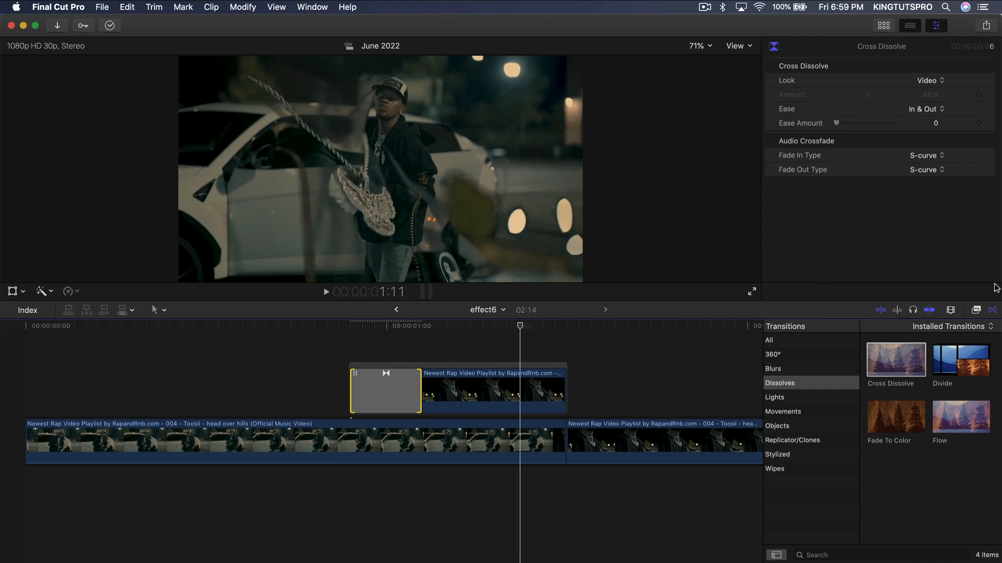
{"action": "left_click", "coordinate": [993, 309]}
Step: Keyframe the Luma Keyer's Mix from 1.0 at the freeze frame's start, 00:27, to 0 on its last frame, 1:14
{"action": "left_click", "coordinate": [437, 389]}
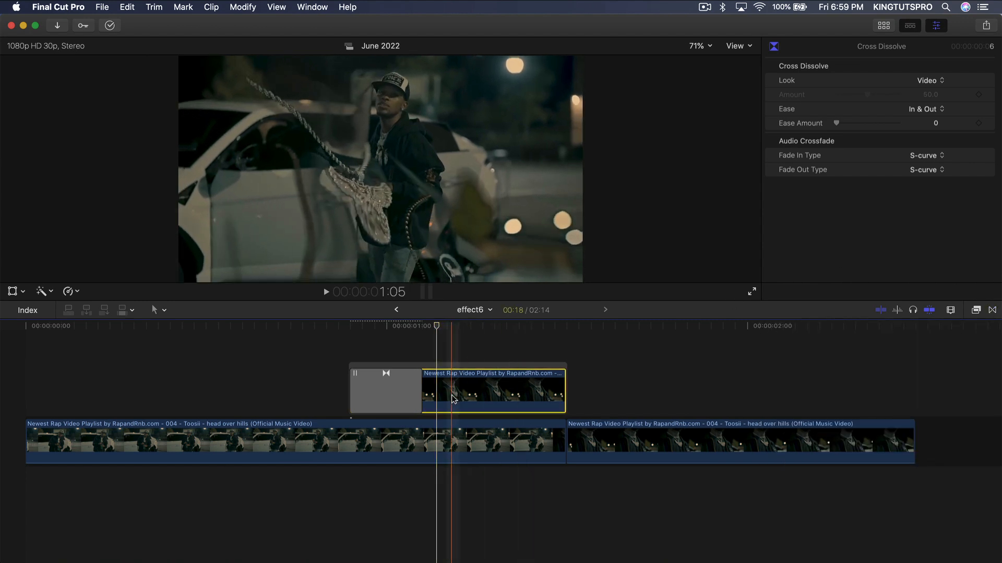
{"action": "left_click_drag", "start_coordinate": [448, 327], "coordinate": [353, 323]}
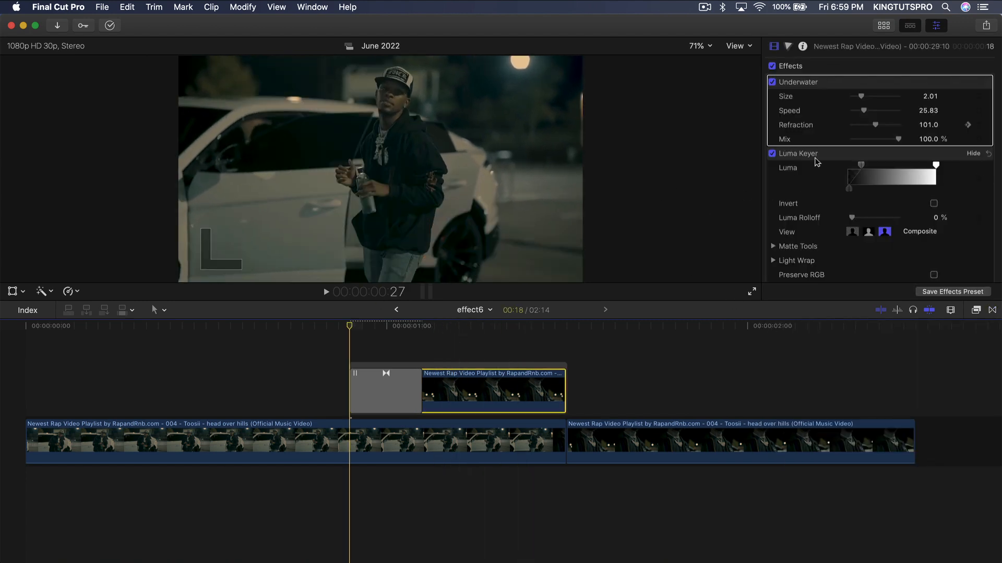
{"action": "scroll", "coordinate": [841, 183], "scroll_direction": "down", "scroll_amount": 3}
{"action": "scroll", "coordinate": [842, 157], "scroll_direction": "up", "scroll_amount": 3}
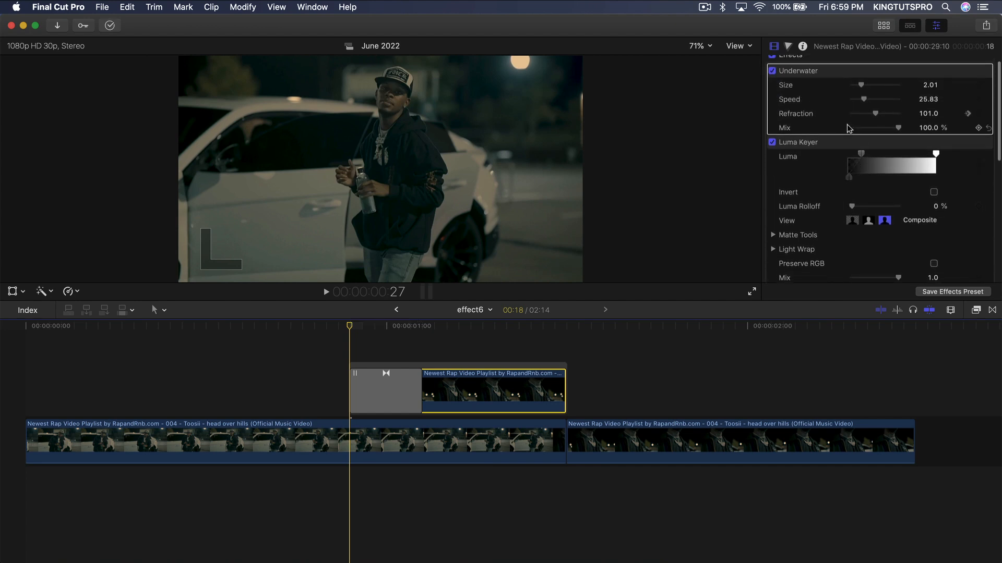
{"action": "left_click", "coordinate": [839, 143]}
{"action": "scroll", "coordinate": [877, 188], "scroll_direction": "down", "scroll_amount": 3}
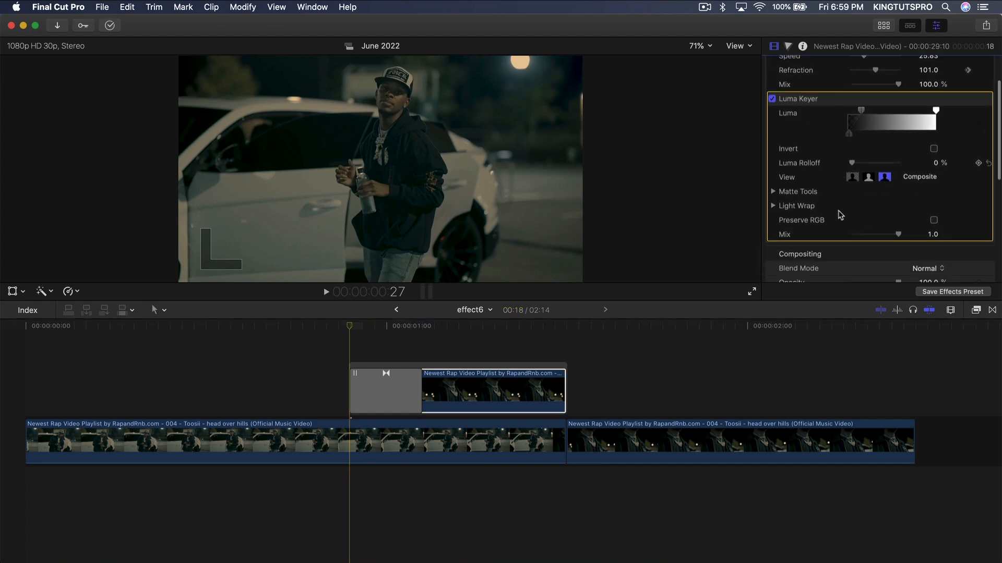
{"action": "left_click", "coordinate": [978, 224]}
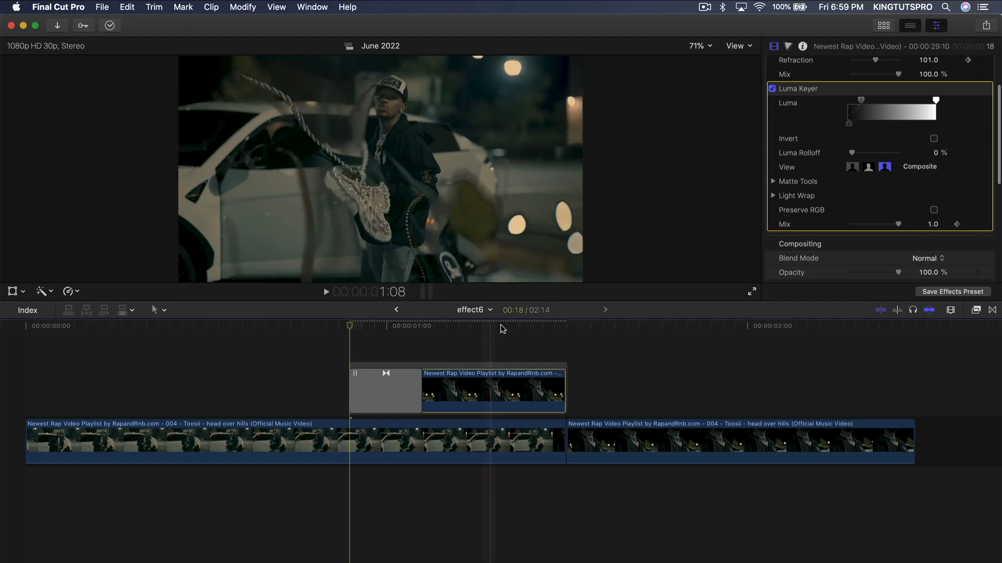
{"action": "key", "text": "Left"}
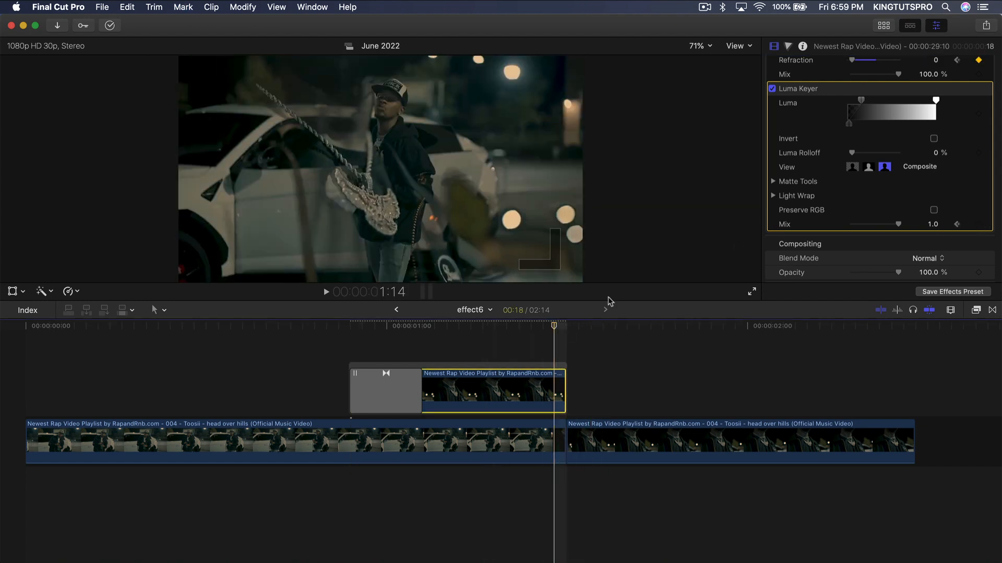
{"action": "left_click_drag", "start_coordinate": [865, 226], "coordinate": [828, 229]}
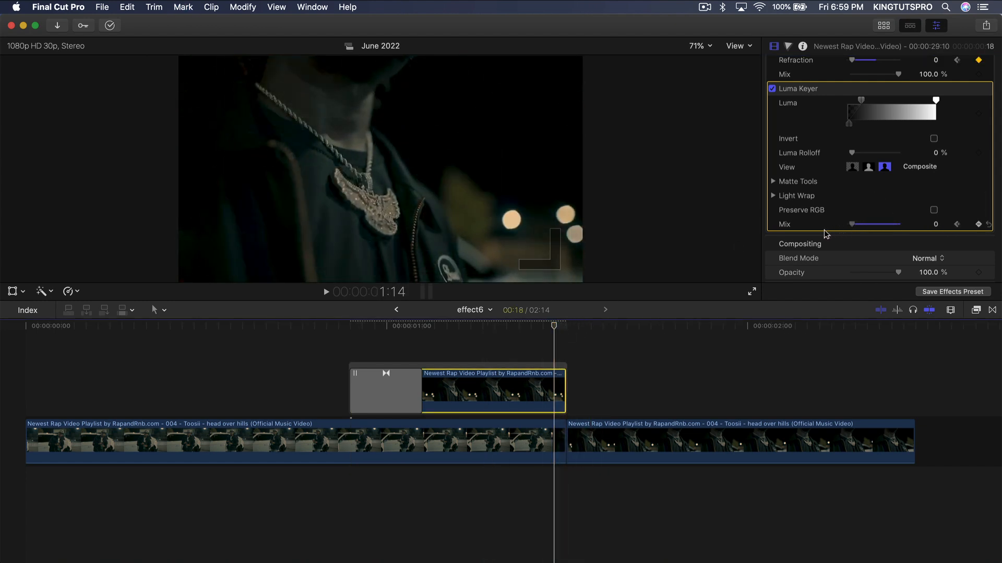
Step: Play and scrub through the finished luma-key transition to check the blend from the first clip into the second
{"action": "key", "text": "space"}
{"action": "key", "text": "space"}
{"action": "key", "text": "space"}
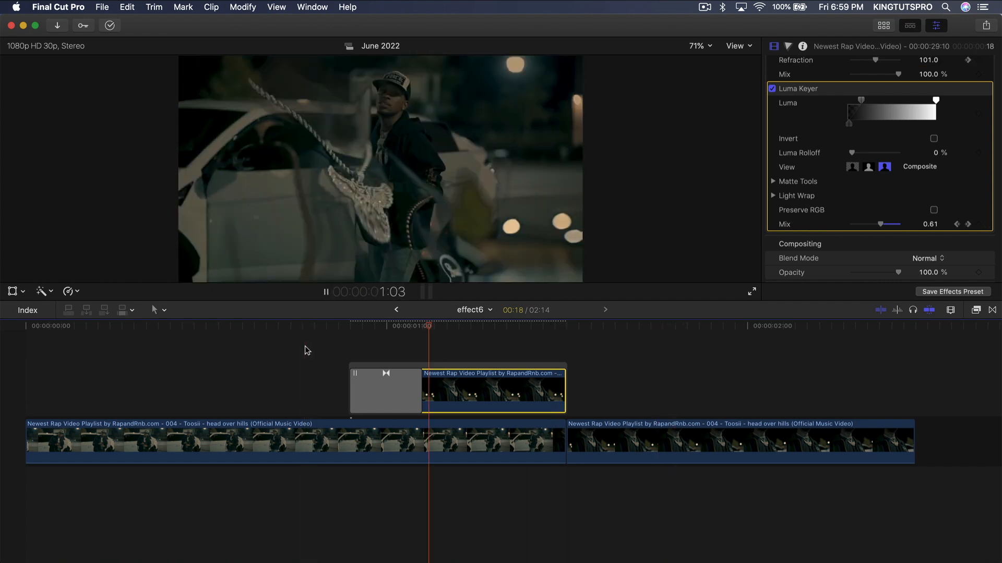
{"action": "left_click", "coordinate": [502, 326]}
{"action": "left_click_drag", "start_coordinate": [502, 326], "coordinate": [440, 326]}
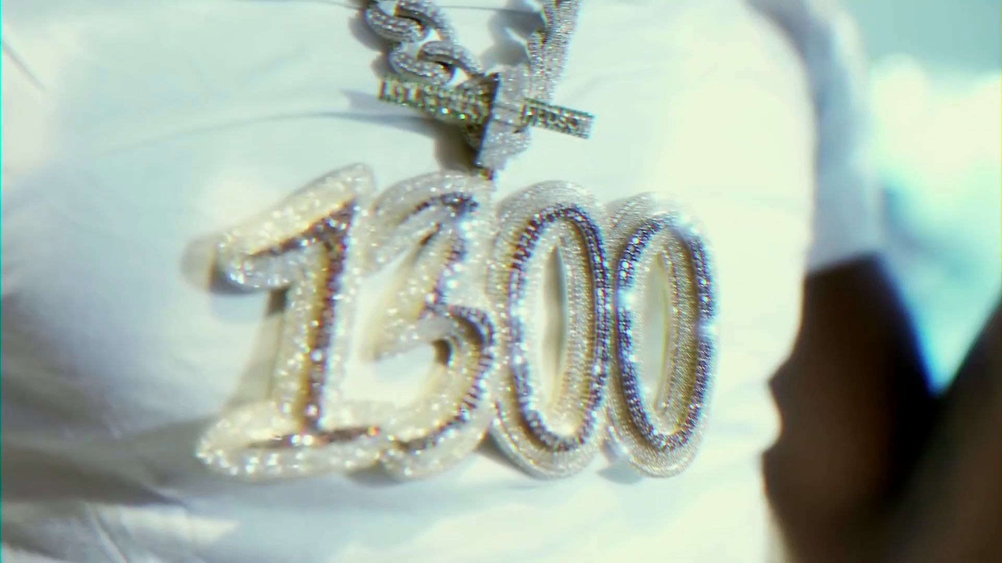
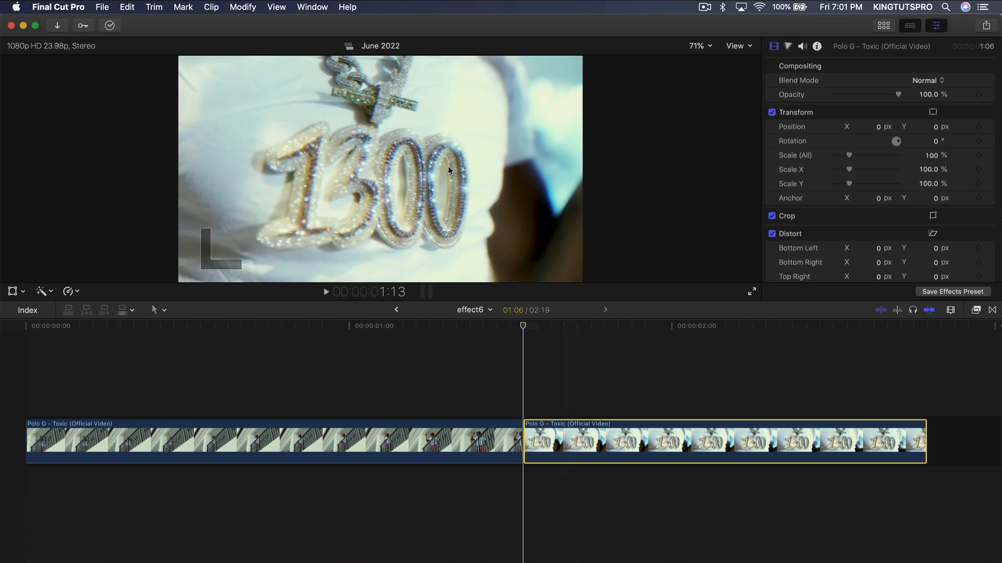
Step: Add a freeze frame of the 1300 pendant at the start of the second Polo G clip and shorten it
{"action": "left_click", "coordinate": [130, 7]}
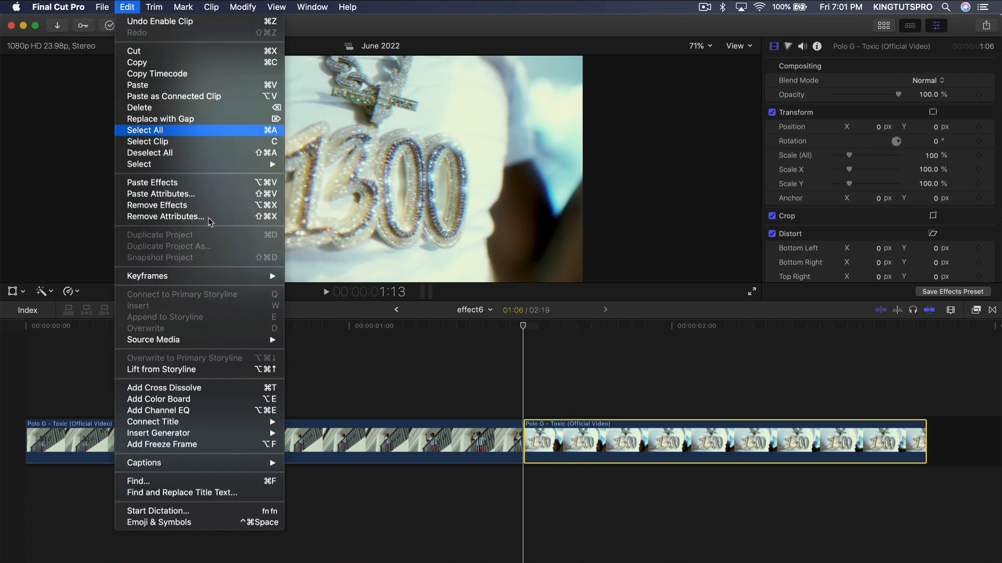
{"action": "left_click", "coordinate": [195, 444]}
{"action": "key", "text": "super+minus"}
{"action": "key", "text": "super+minus"}
{"action": "left_click_drag", "start_coordinate": [407, 438], "coordinate": [254, 438]}
{"action": "scroll", "coordinate": [255, 438], "scroll_direction": "left", "scroll_amount": 3}
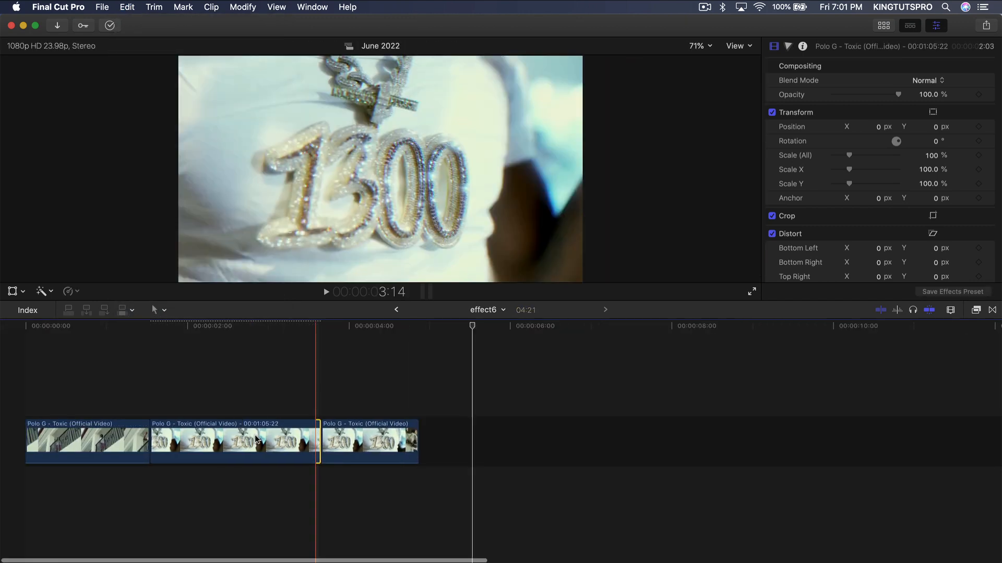
Step: Connect the pendant freeze frame above the end of the first Polo G clip and trim its start to leave 15 frames
{"action": "key", "text": "space"}
{"action": "left_click_drag", "start_coordinate": [182, 435], "coordinate": [117, 381]}
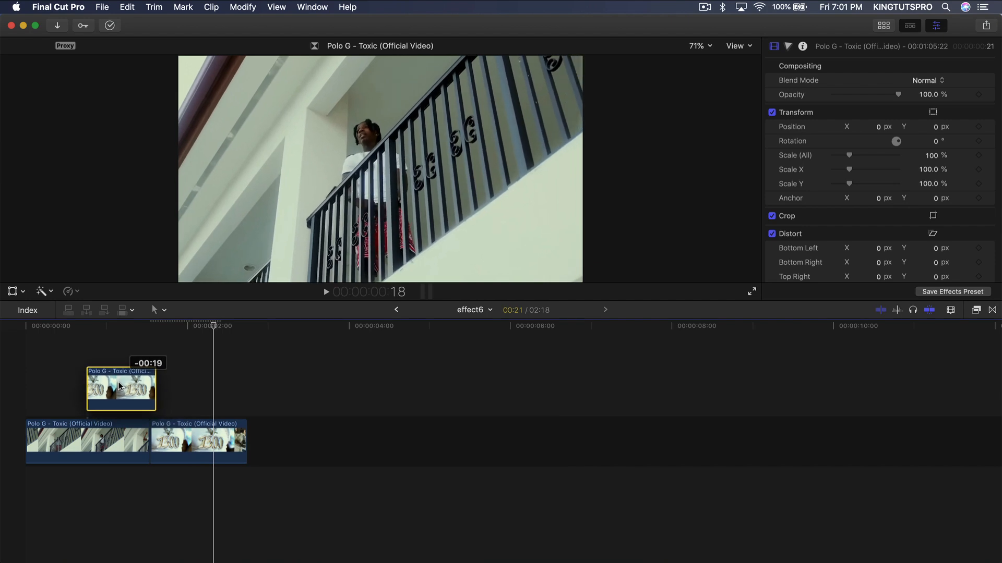
{"action": "key", "text": "super+equal"}
{"action": "key", "text": "super+equal"}
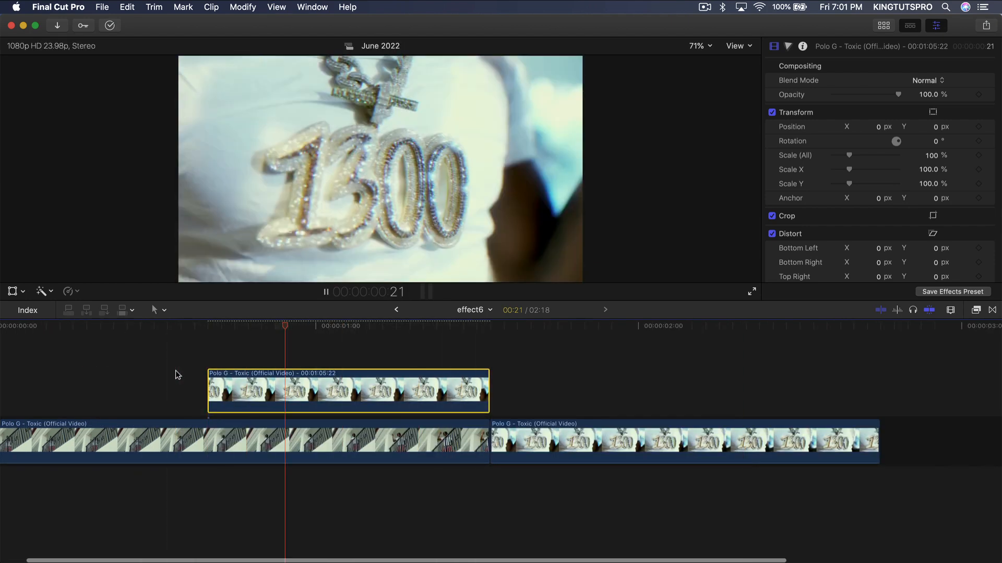
{"action": "left_click_drag", "start_coordinate": [208, 391], "coordinate": [275, 390]}
{"action": "key", "text": "space"}
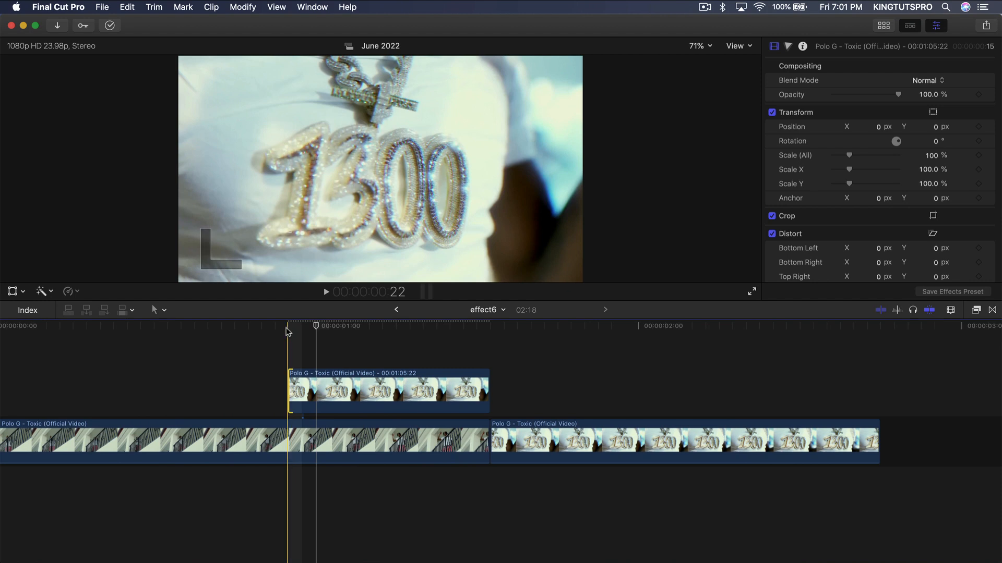
Step: Apply the Draw Mask effect to the layered pendant freeze frame, with the playhead at its start
{"action": "left_click", "coordinate": [288, 339]}
{"action": "left_click", "coordinate": [363, 390]}
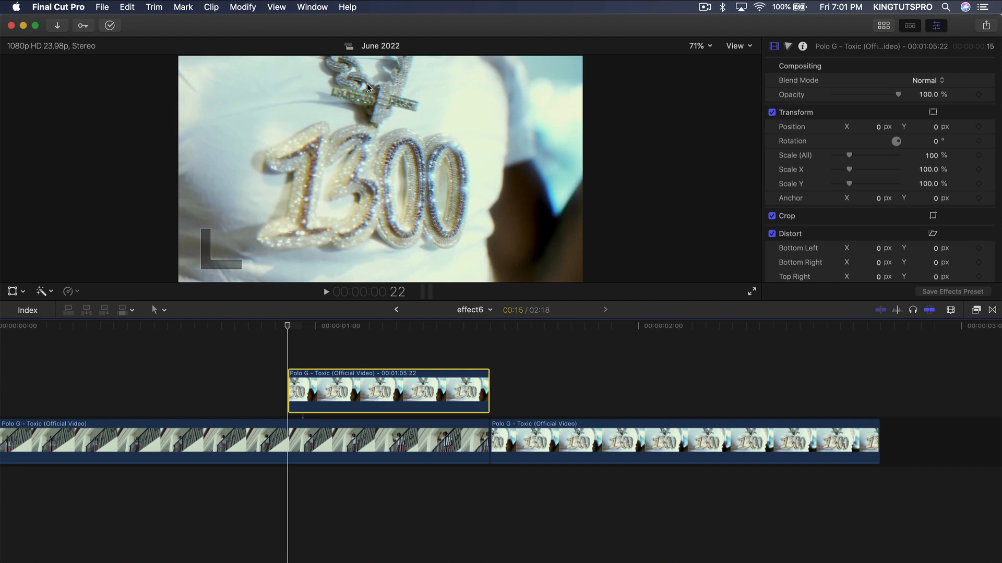
{"action": "left_click", "coordinate": [975, 310]}
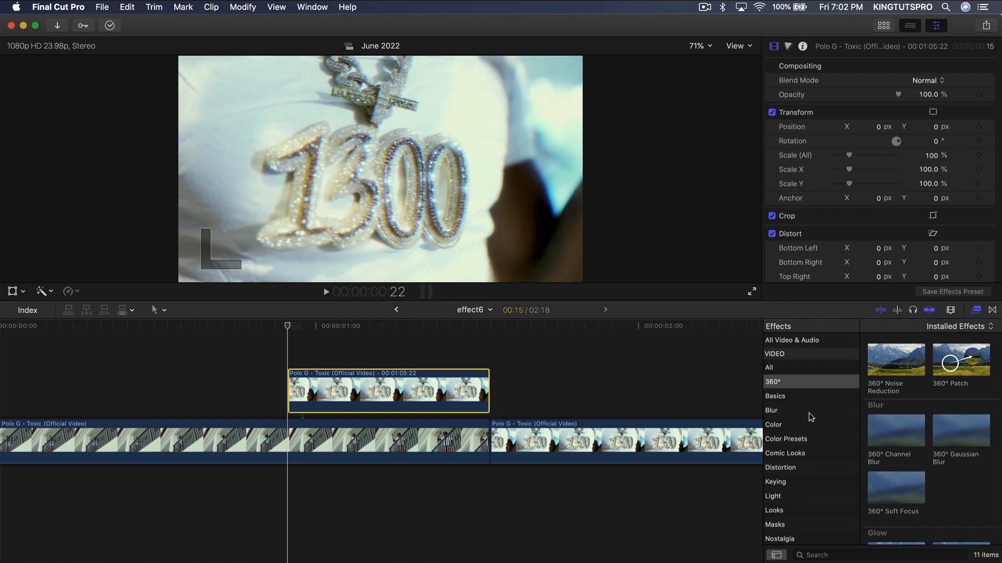
{"action": "left_click", "coordinate": [775, 524]}
{"action": "left_click_drag", "start_coordinate": [896, 360], "coordinate": [427, 391]}
{"action": "left_click", "coordinate": [976, 310]}
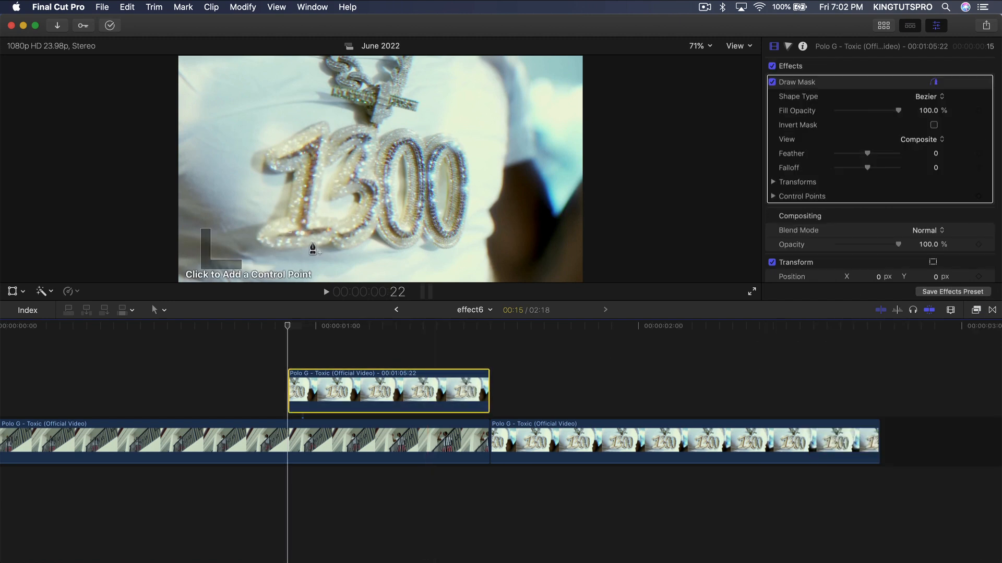
Step: Trace a closed Bezier mask around the 1300 pendant in the freeze frame and set its Feather to 36
{"action": "left_click", "coordinate": [332, 245]}
{"action": "left_click", "coordinate": [281, 249]}
{"action": "left_click", "coordinate": [261, 233]}
{"action": "left_click", "coordinate": [285, 216]}
{"action": "left_click", "coordinate": [294, 176]}
{"action": "left_click", "coordinate": [269, 167]}
{"action": "left_click", "coordinate": [290, 141]}
{"action": "left_click", "coordinate": [324, 125]}
{"action": "left_click", "coordinate": [358, 123]}
{"action": "left_click", "coordinate": [382, 133]}
{"action": "left_click", "coordinate": [414, 130]}
{"action": "left_click", "coordinate": [437, 133]}
{"action": "left_click", "coordinate": [465, 158]}
{"action": "left_click", "coordinate": [469, 204]}
{"action": "left_click", "coordinate": [456, 249]}
{"action": "left_click", "coordinate": [427, 237]}
{"action": "left_click", "coordinate": [376, 233]}
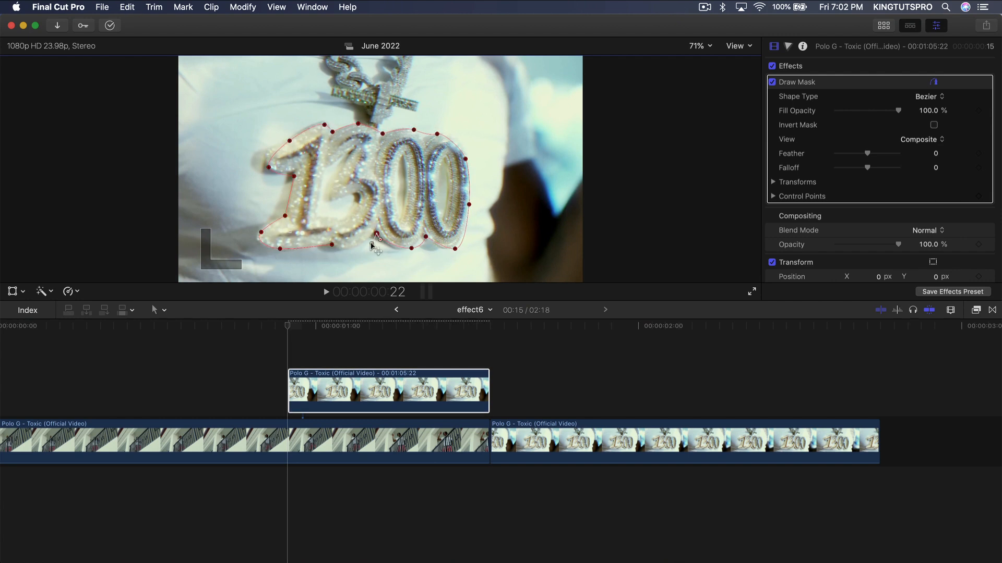
{"action": "left_click", "coordinate": [332, 245]}
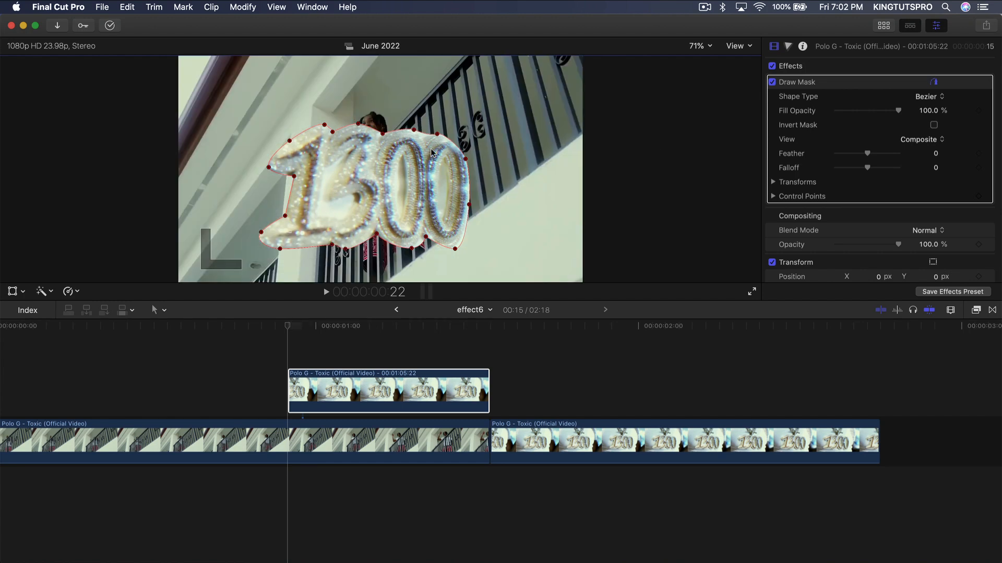
{"action": "left_click", "coordinate": [865, 218]}
{"action": "left_click_drag", "start_coordinate": [866, 158], "coordinate": [879, 156]}
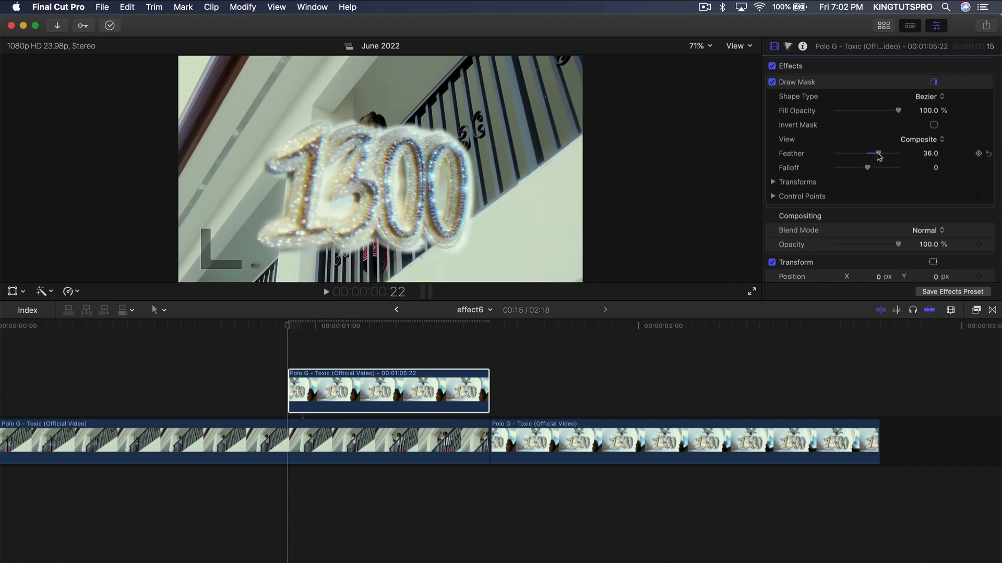
Step: Duplicate the masked freeze frame onto the layer above and reset the copy's Draw Mask for a new shape
{"action": "left_click", "coordinate": [313, 380]}
{"action": "left_click_drag", "start_coordinate": [313, 379], "coordinate": [334, 363]}
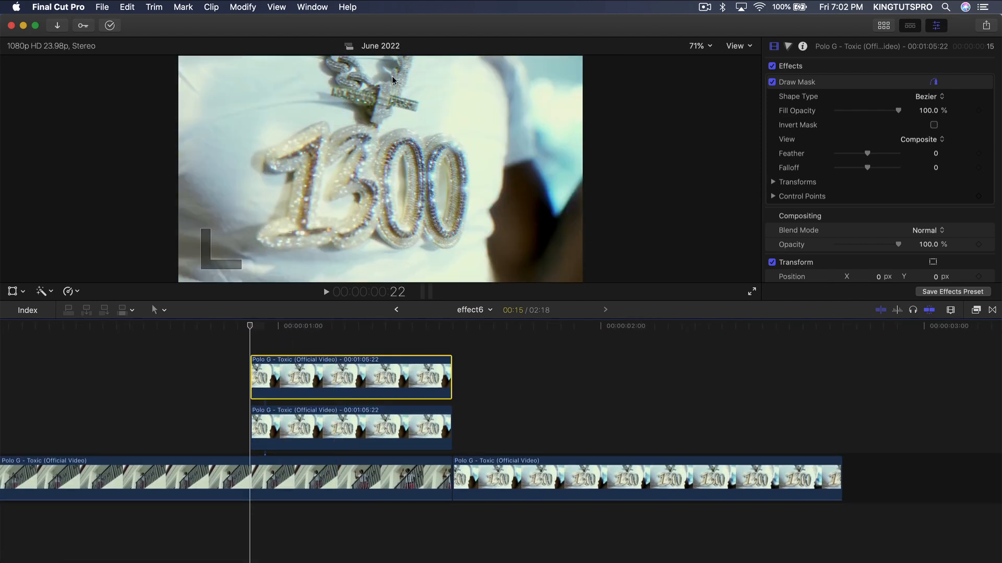
{"action": "left_click", "coordinate": [832, 83]}
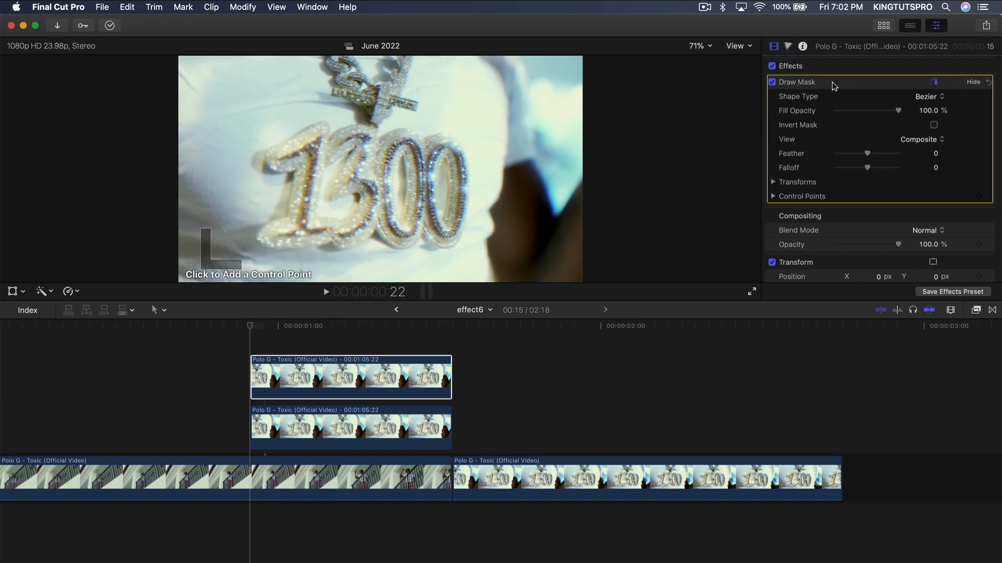
Step: Trace a closed Bezier mask around the chain and its crossbar above the 1300 pendant on the upper freeze frame
{"action": "left_click", "coordinate": [371, 125]}
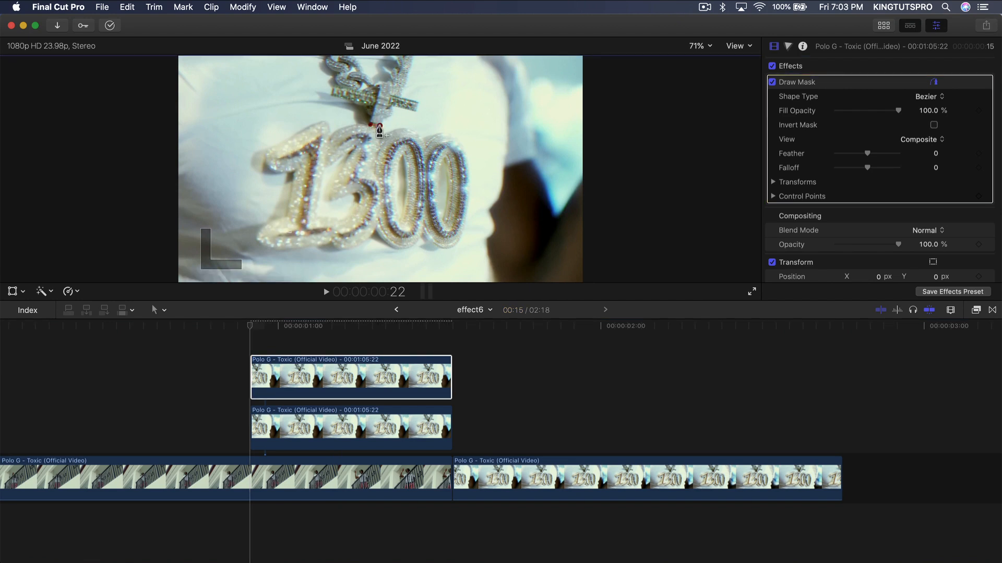
{"action": "left_click", "coordinate": [393, 110]}
{"action": "left_click", "coordinate": [401, 96]}
{"action": "left_click", "coordinate": [417, 104]}
{"action": "left_click", "coordinate": [416, 112]}
{"action": "left_click", "coordinate": [413, 56]}
{"action": "left_click", "coordinate": [400, 55]}
{"action": "left_click", "coordinate": [385, 84]}
{"action": "left_click", "coordinate": [363, 73]}
{"action": "left_click", "coordinate": [352, 56]}
{"action": "left_click", "coordinate": [326, 57]}
{"action": "left_click", "coordinate": [336, 73]}
{"action": "left_click", "coordinate": [333, 88]}
{"action": "left_click", "coordinate": [369, 126]}
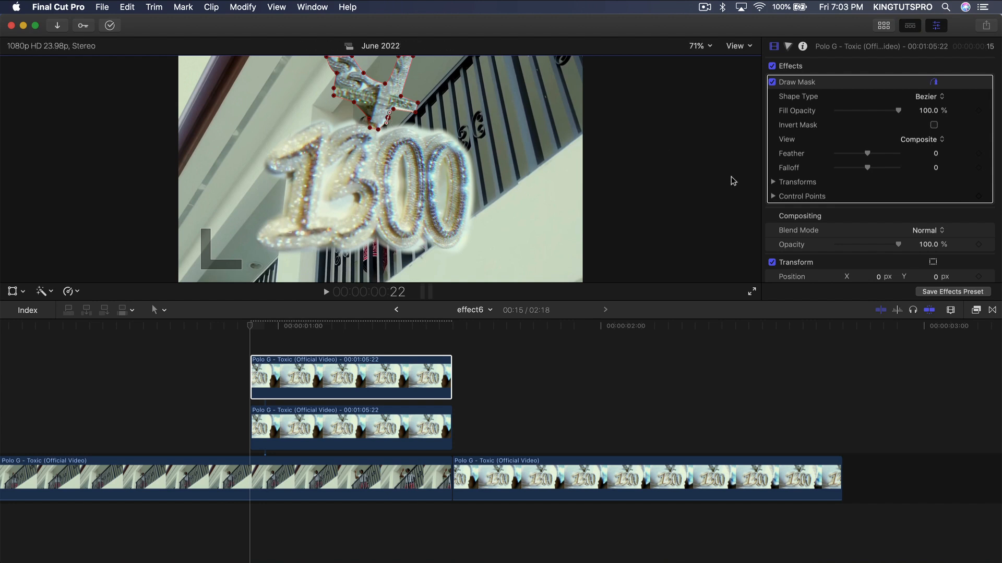
Step: Set the chain mask's Feather to 16 and disable the upper freeze frame, leaving the pendant freeze frame selected
{"action": "left_click", "coordinate": [854, 218]}
{"action": "left_click_drag", "start_coordinate": [874, 154], "coordinate": [861, 152]}
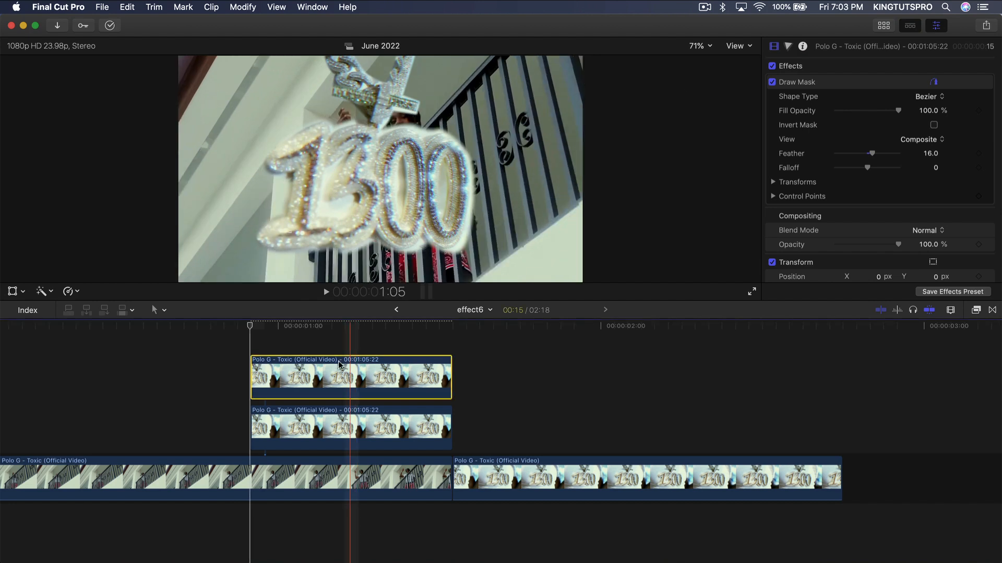
{"action": "left_click", "coordinate": [334, 371]}
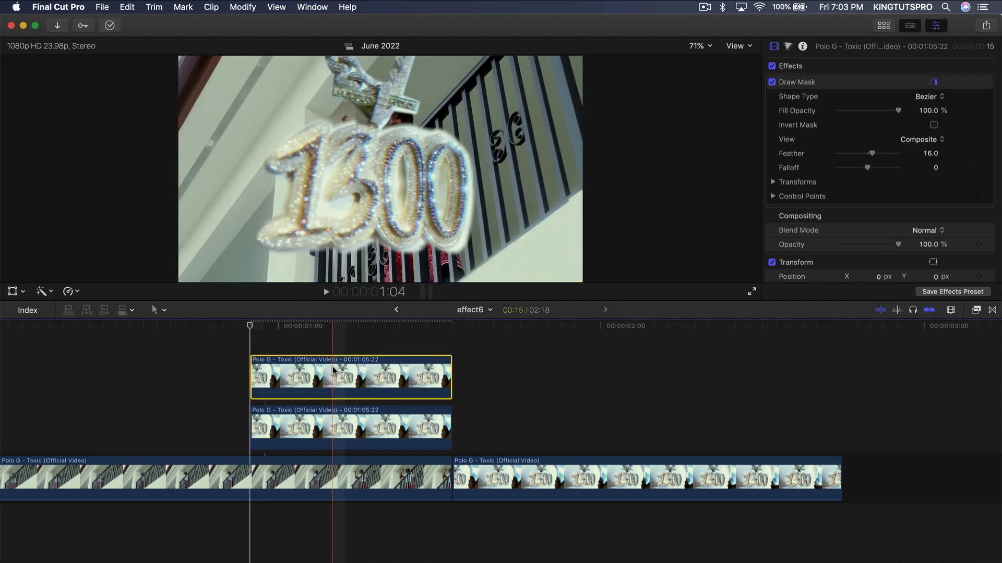
{"action": "left_click", "coordinate": [329, 437]}
{"action": "key", "text": "v"}
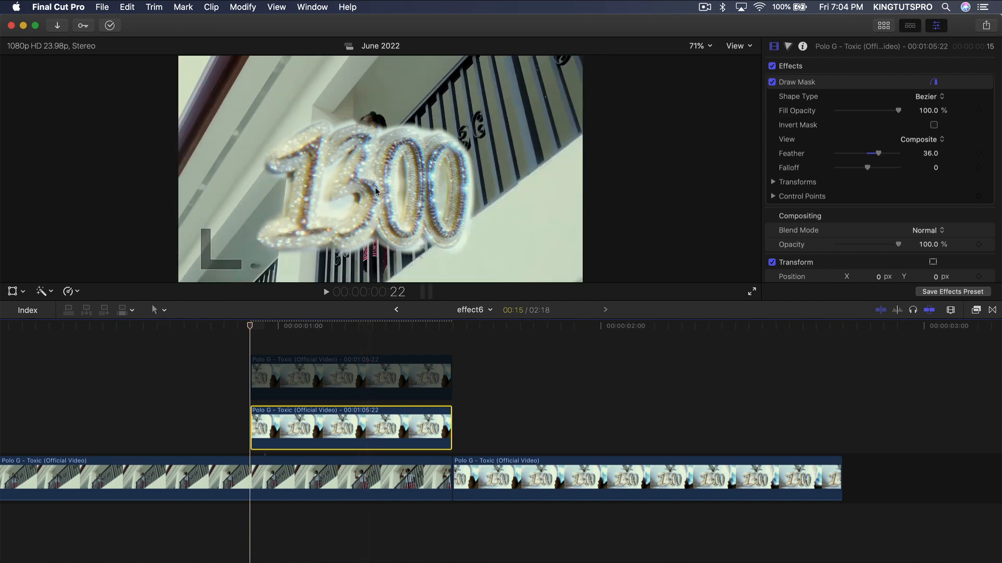
Step: Keyframe the pendant freeze frame's Position Y to rise from below the frame at its start to 0 px on its last frame
{"action": "scroll", "coordinate": [853, 188], "scroll_direction": "down", "scroll_amount": 5}
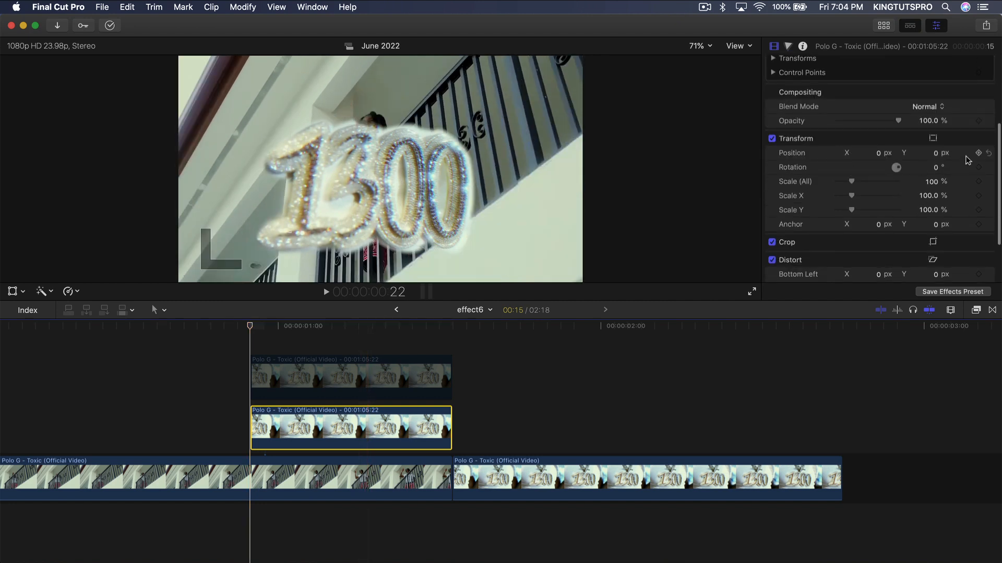
{"action": "left_click", "coordinate": [979, 154]}
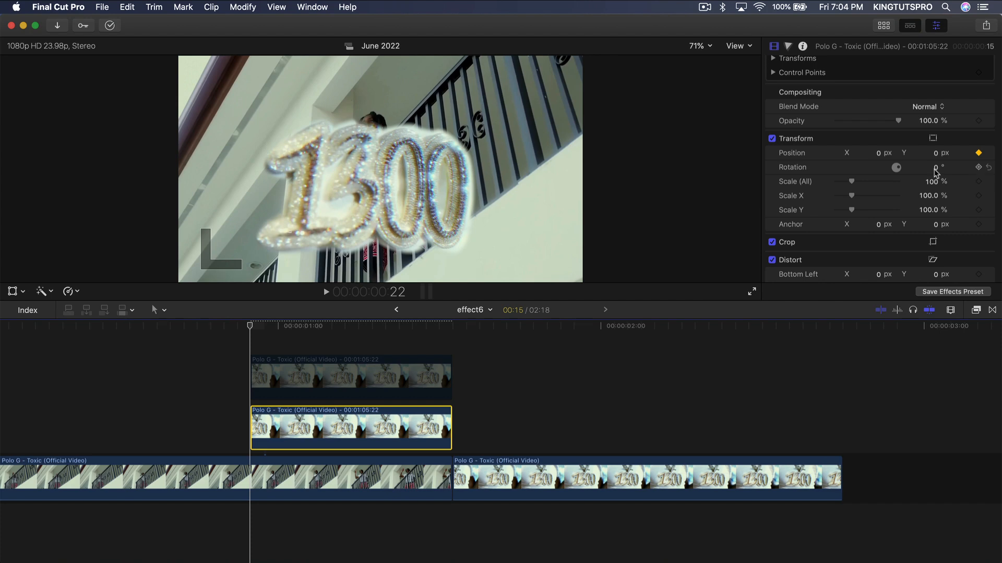
{"action": "left_click_drag", "start_coordinate": [937, 159], "coordinate": [937, 209]}
{"action": "left_click", "coordinate": [436, 328]}
{"action": "left_click_drag", "start_coordinate": [438, 334], "coordinate": [450, 333]}
{"action": "key", "text": "Left"}
{"action": "left_click", "coordinate": [935, 158]}
{"action": "type", "text": "0"}
{"action": "key", "text": "Return"}
Step: Play back the pendant's rising movement up to the cut into the close-up clip
{"action": "key", "text": "space"}
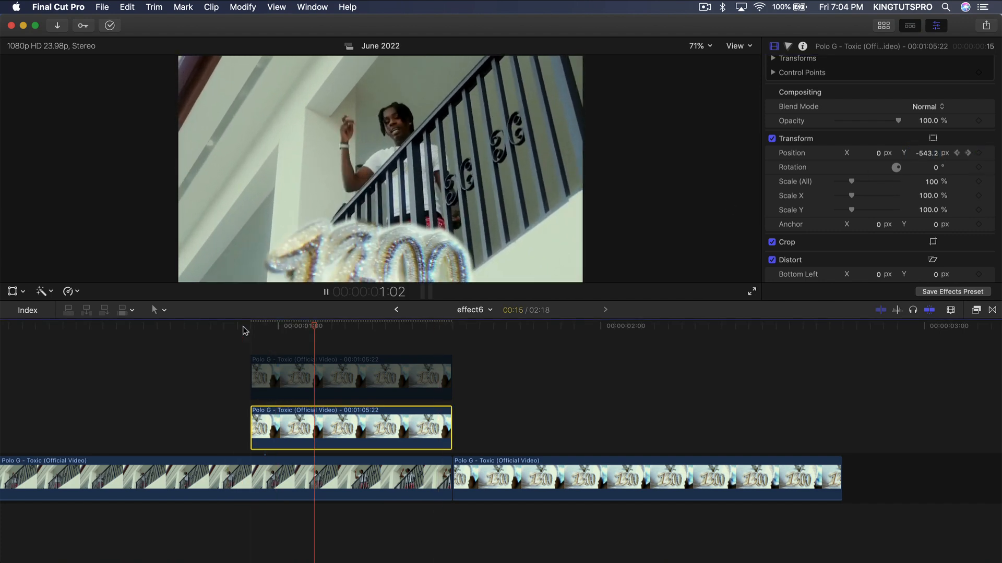
{"action": "key", "text": "space"}
{"action": "key", "text": "space"}
{"action": "key", "text": "space"}
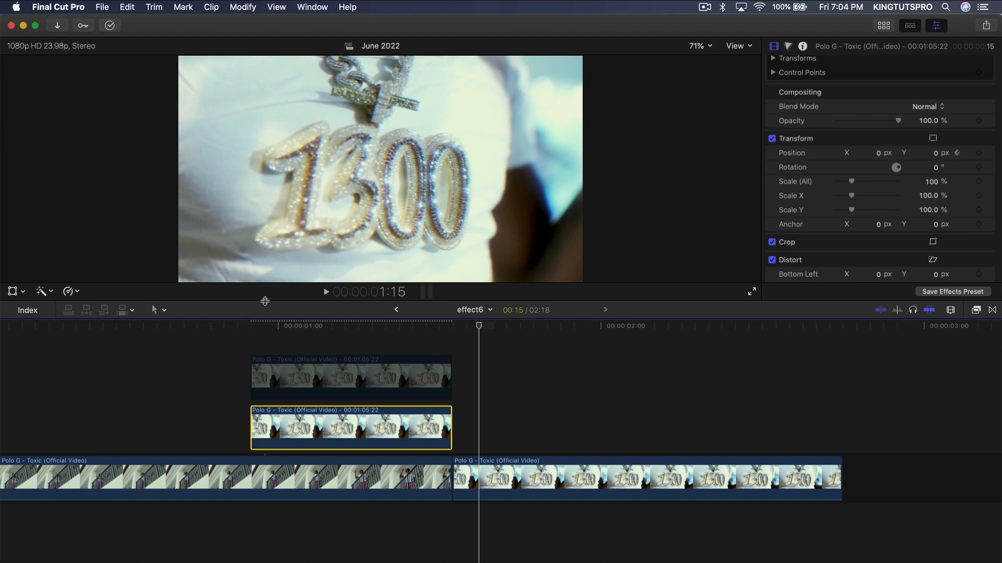
{"action": "key", "text": "slash"}
{"action": "key", "text": "slash"}
Step: Re-enable the chain freeze frame and keyframe its Position Y from 364 px at its start to 0 px on its last frame
{"action": "left_click", "coordinate": [301, 366]}
{"action": "left_click", "coordinate": [254, 326]}
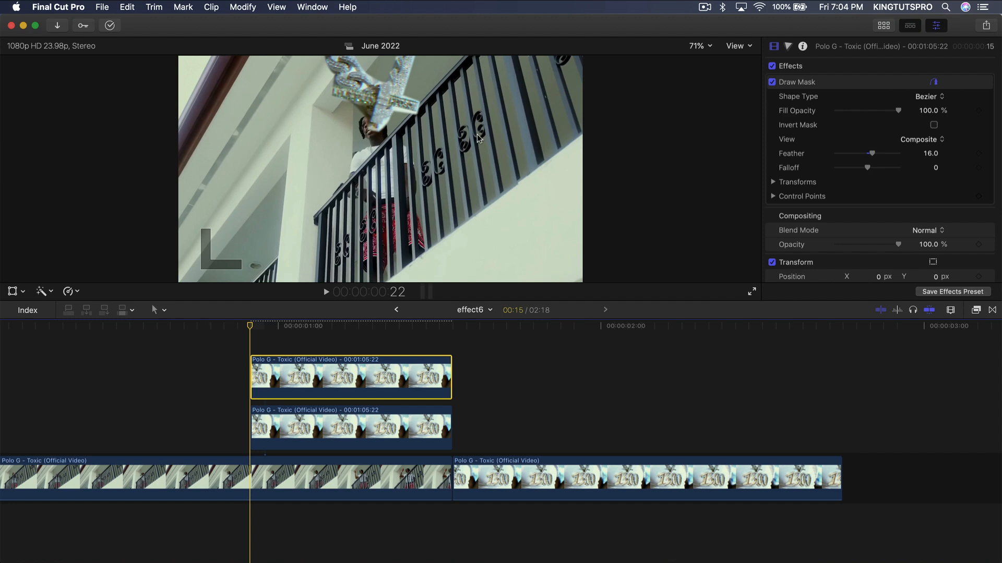
{"action": "scroll", "coordinate": [822, 181], "scroll_direction": "down", "scroll_amount": 5}
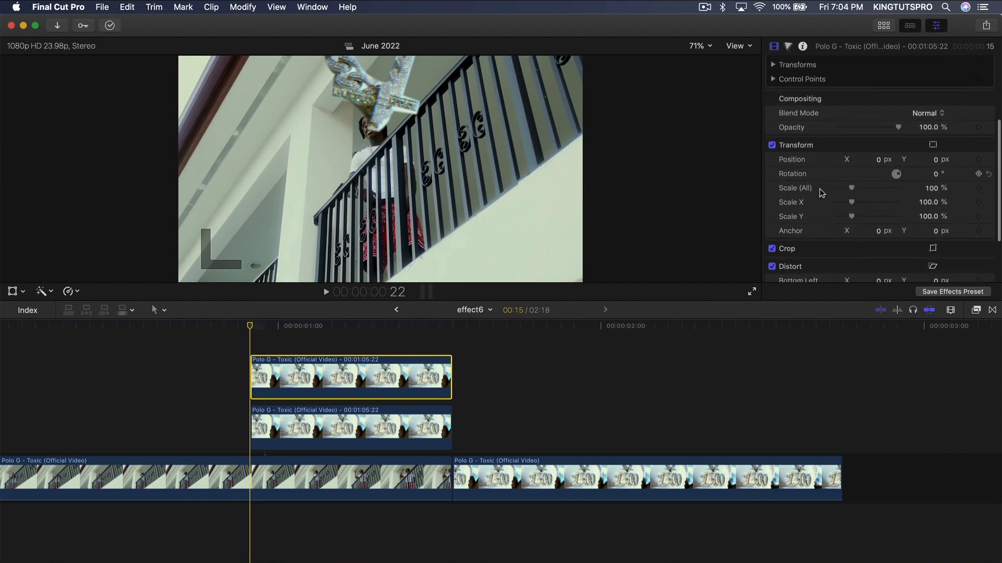
{"action": "left_click", "coordinate": [978, 159]}
{"action": "left_click_drag", "start_coordinate": [936, 160], "coordinate": [936, 94]}
{"action": "left_click", "coordinate": [449, 326]}
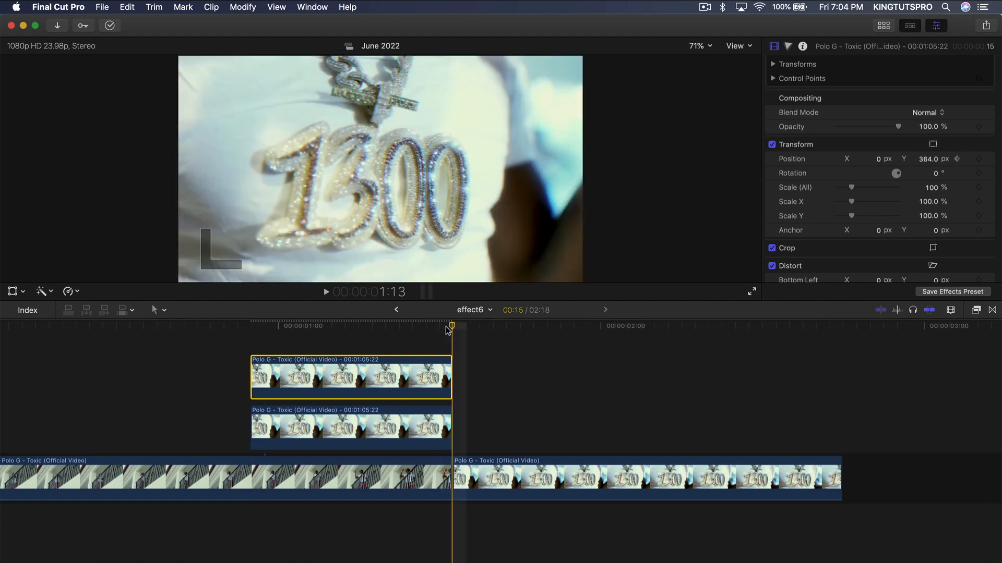
{"action": "left_click_drag", "start_coordinate": [447, 330], "coordinate": [438, 329]}
{"action": "left_click", "coordinate": [928, 159]}
{"action": "type", "text": "0"}
{"action": "key", "text": "Return"}
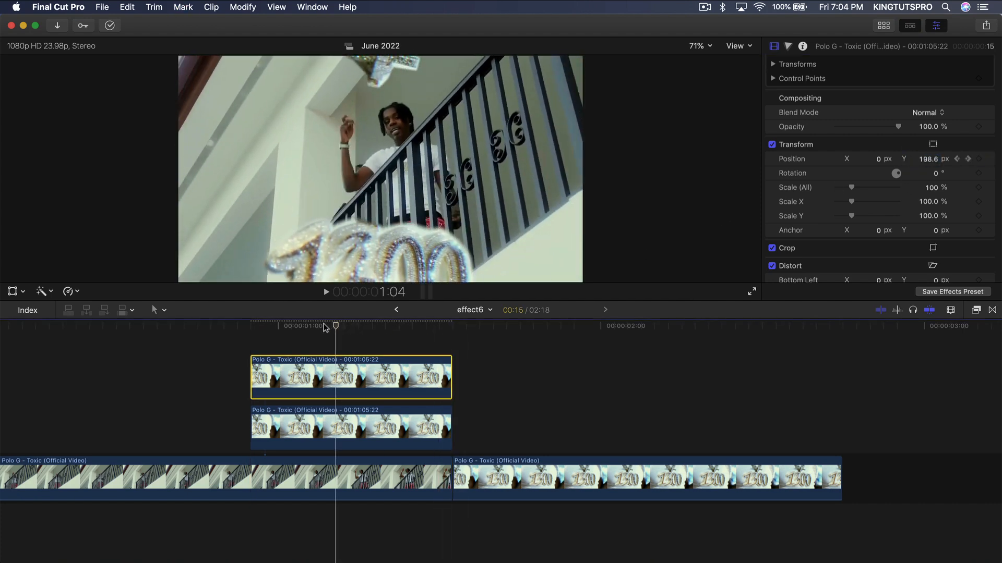
Step: Play back the chain and pendant cutouts coming together over the first clip
{"action": "key", "text": "space"}
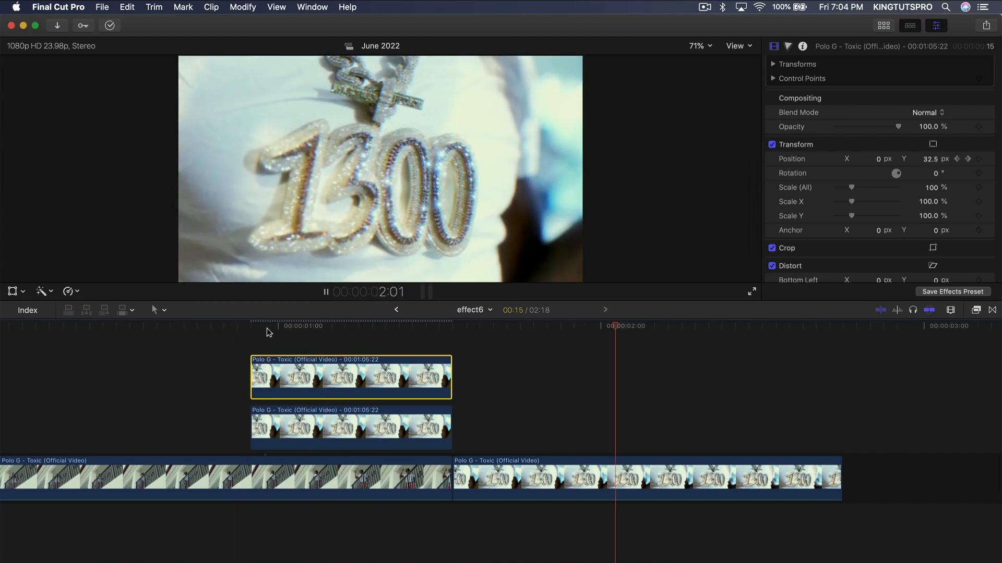
{"action": "key", "text": "space"}
{"action": "key", "text": "space"}
{"action": "key", "text": "space"}
Step: Combine the two animated freeze frames into a compound clip named "transition"
{"action": "left_click_drag", "start_coordinate": [275, 337], "coordinate": [299, 426]}
{"action": "right_click", "coordinate": [284, 354]}
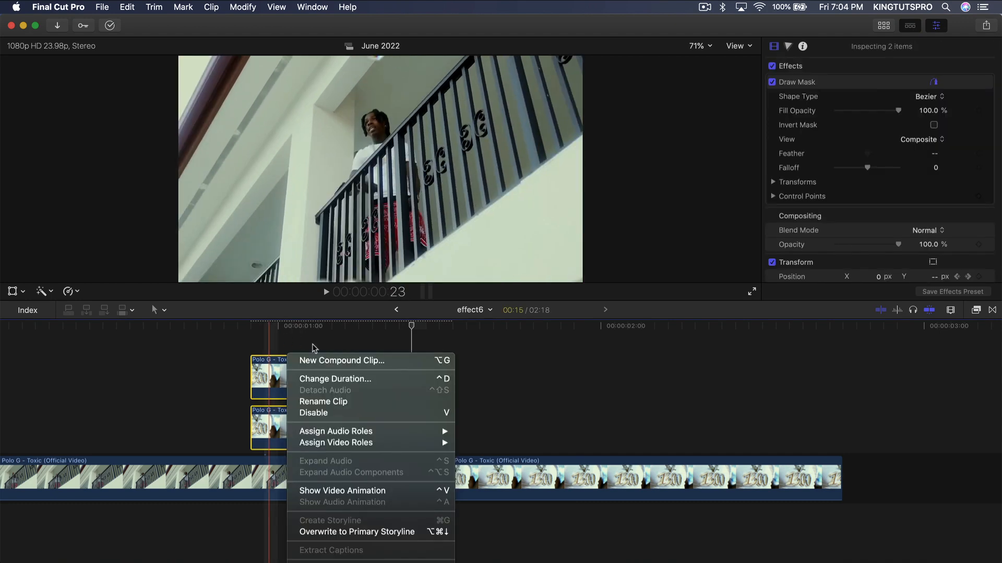
{"action": "left_click", "coordinate": [315, 361]}
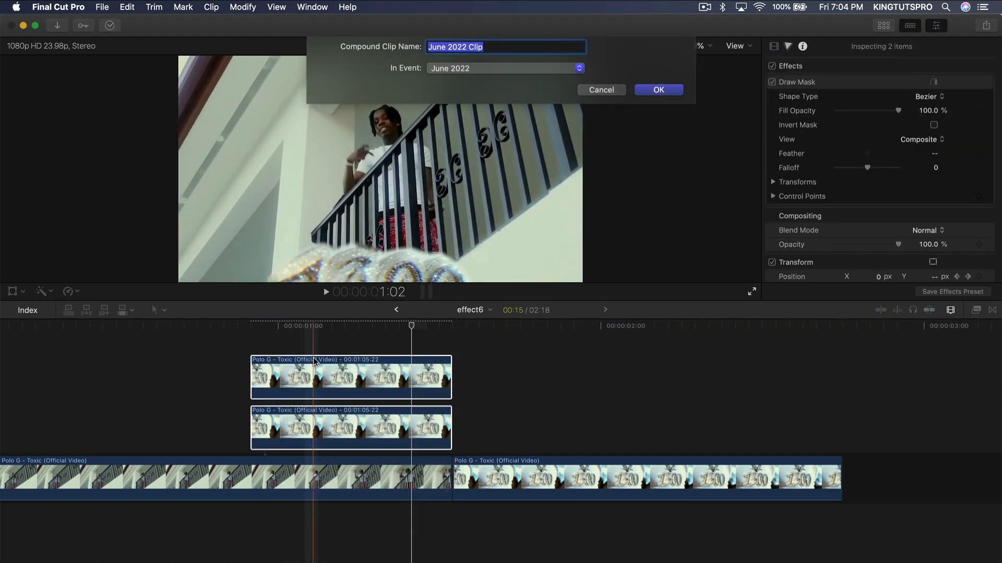
{"action": "type", "text": "transition"}
{"action": "key", "text": "Return"}
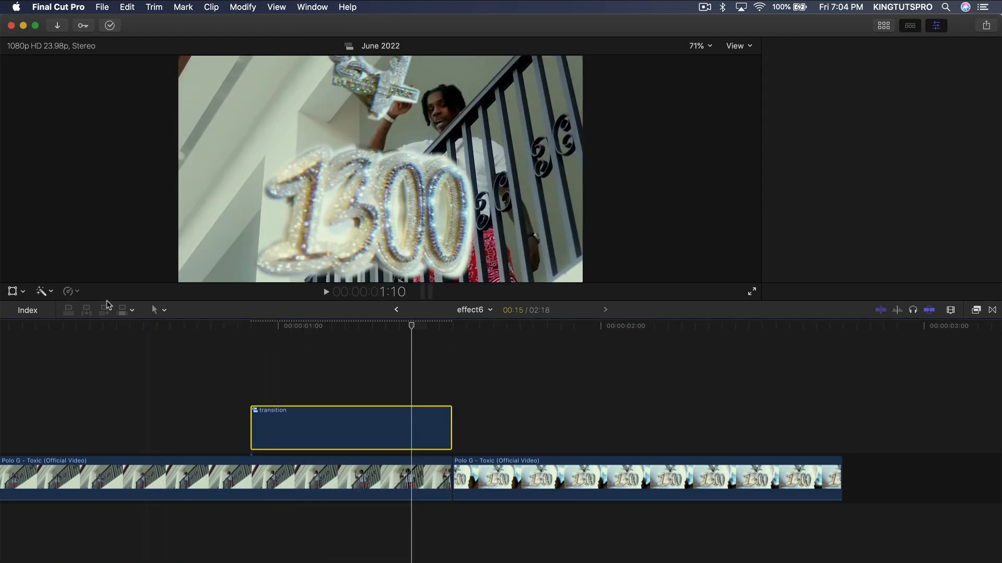
Step: Retime the compound clip to 238% speed and move it so it ends at the cut between the two main clips
{"action": "key", "text": "super+r"}
{"action": "key", "text": "super+4"}
{"action": "left_click_drag", "start_coordinate": [452, 403], "coordinate": [384, 403]}
{"action": "left_click_drag", "start_coordinate": [329, 422], "coordinate": [395, 426]}
{"action": "key", "text": "space"}
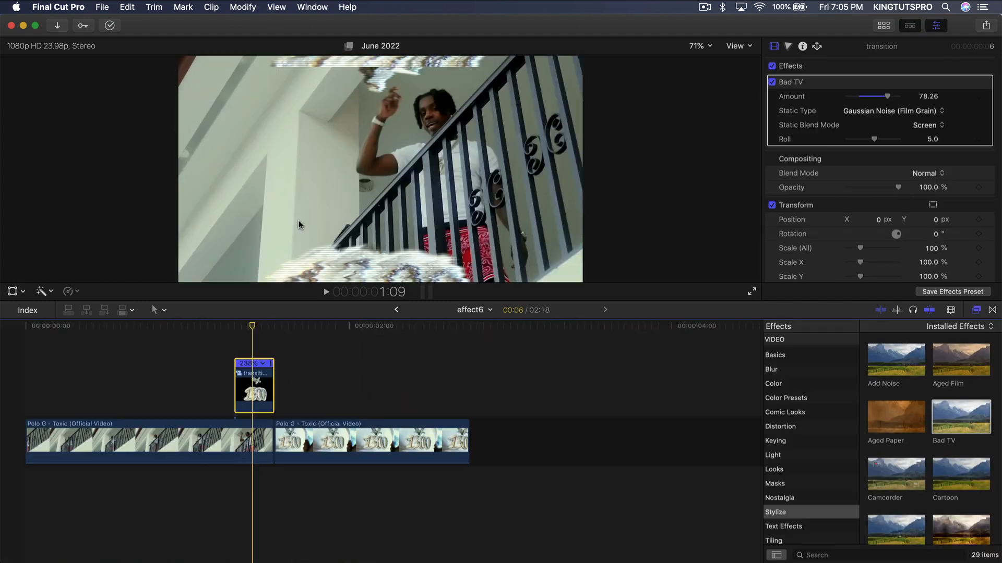
{"action": "key", "text": "super+equal"}
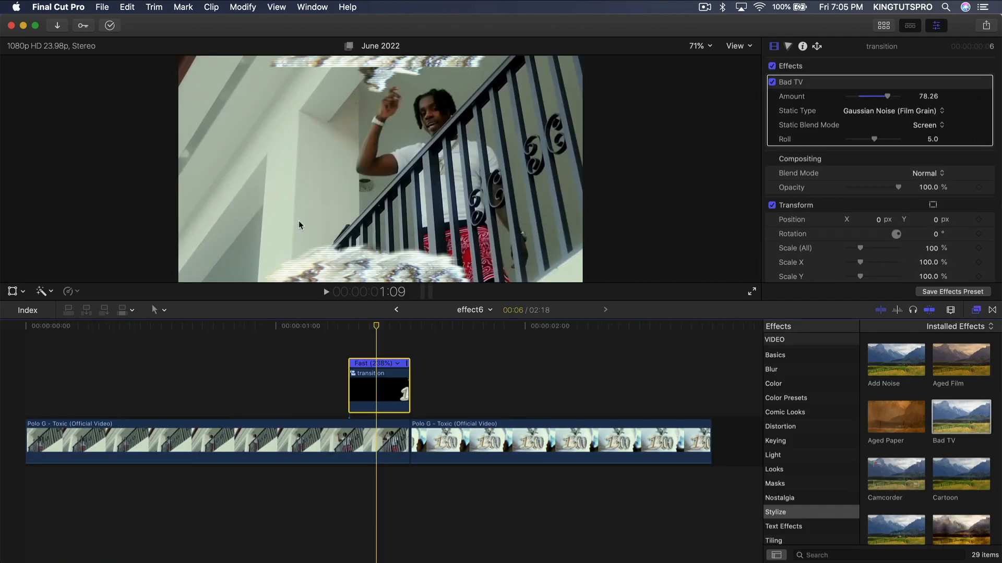